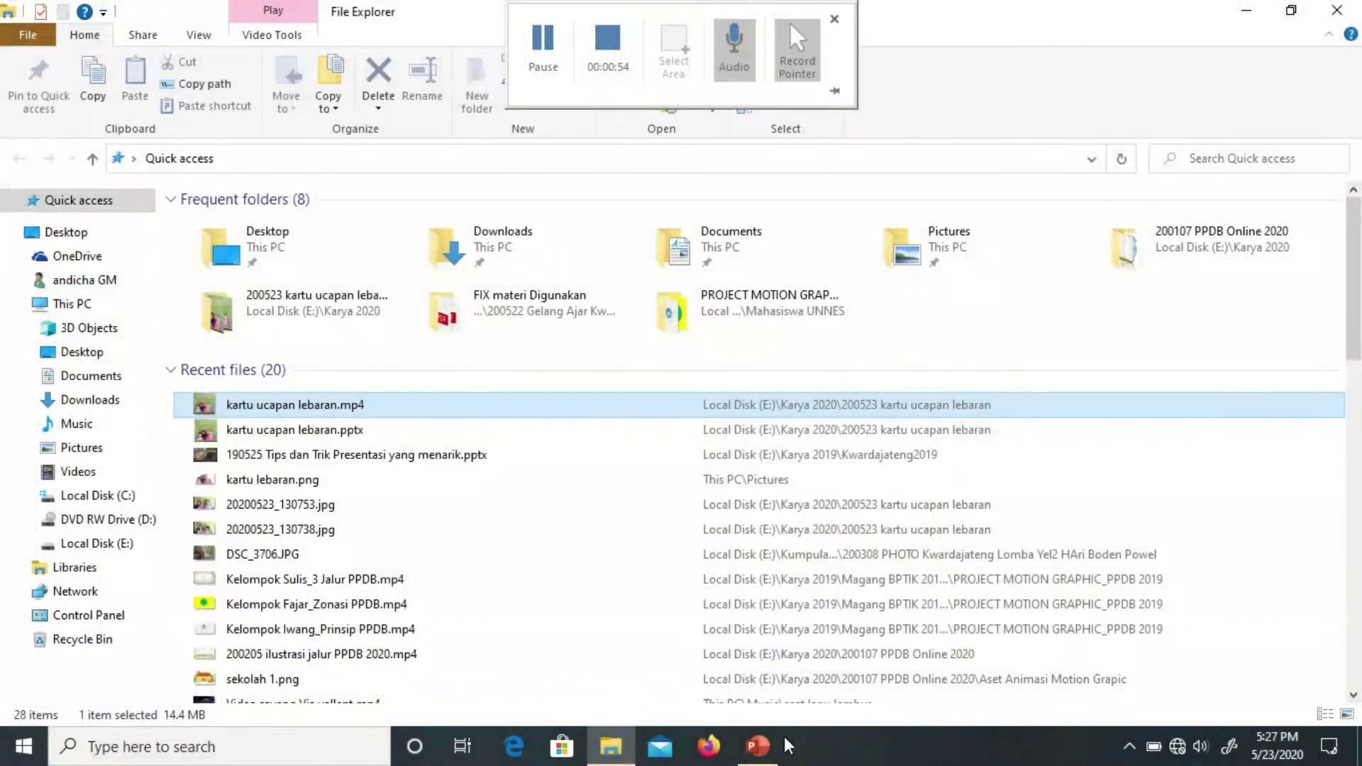
Step: Bring the new blank PowerPoint presentation to the front
{"action": "left_click", "coordinate": [758, 745]}
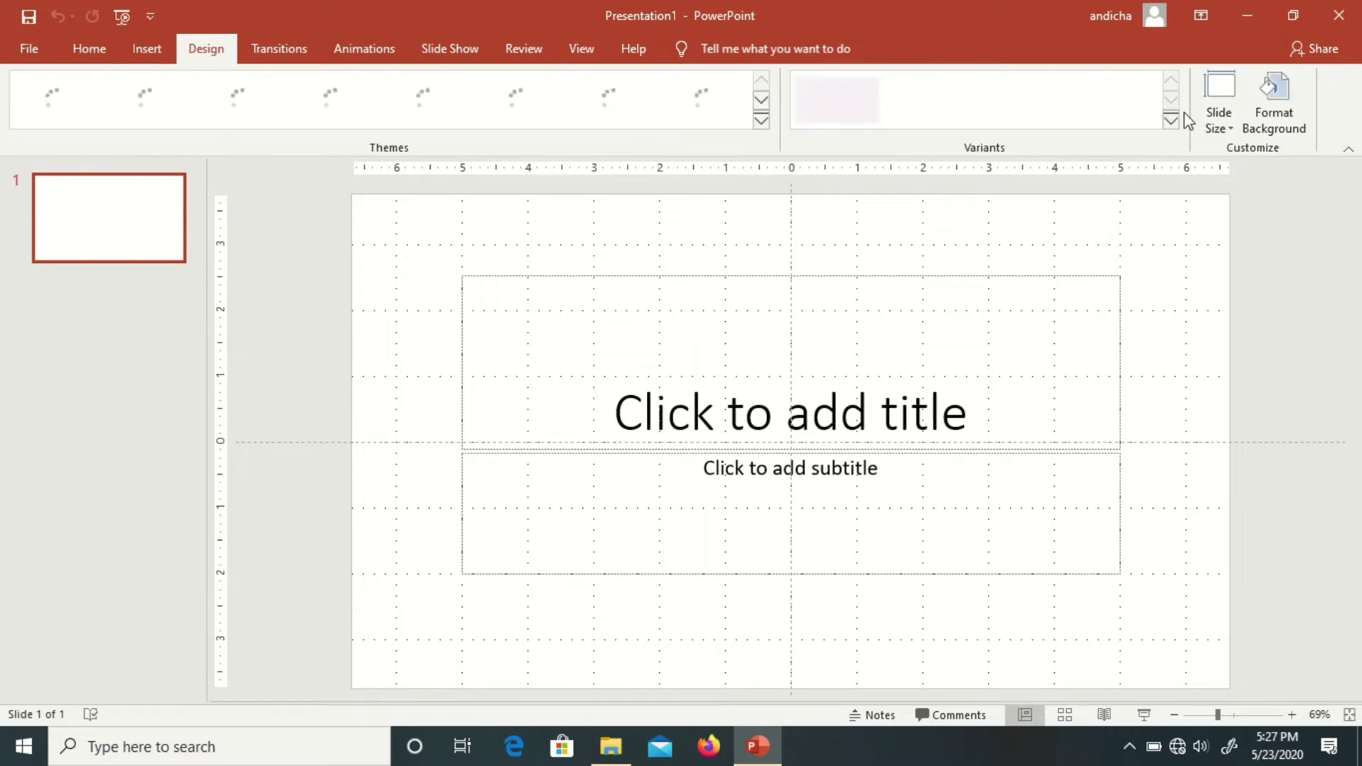
Step: Set a custom 1080 × 1080 px slide size with Ensure Fit
{"action": "left_click", "coordinate": [1217, 117]}
{"action": "left_click", "coordinate": [1258, 241]}
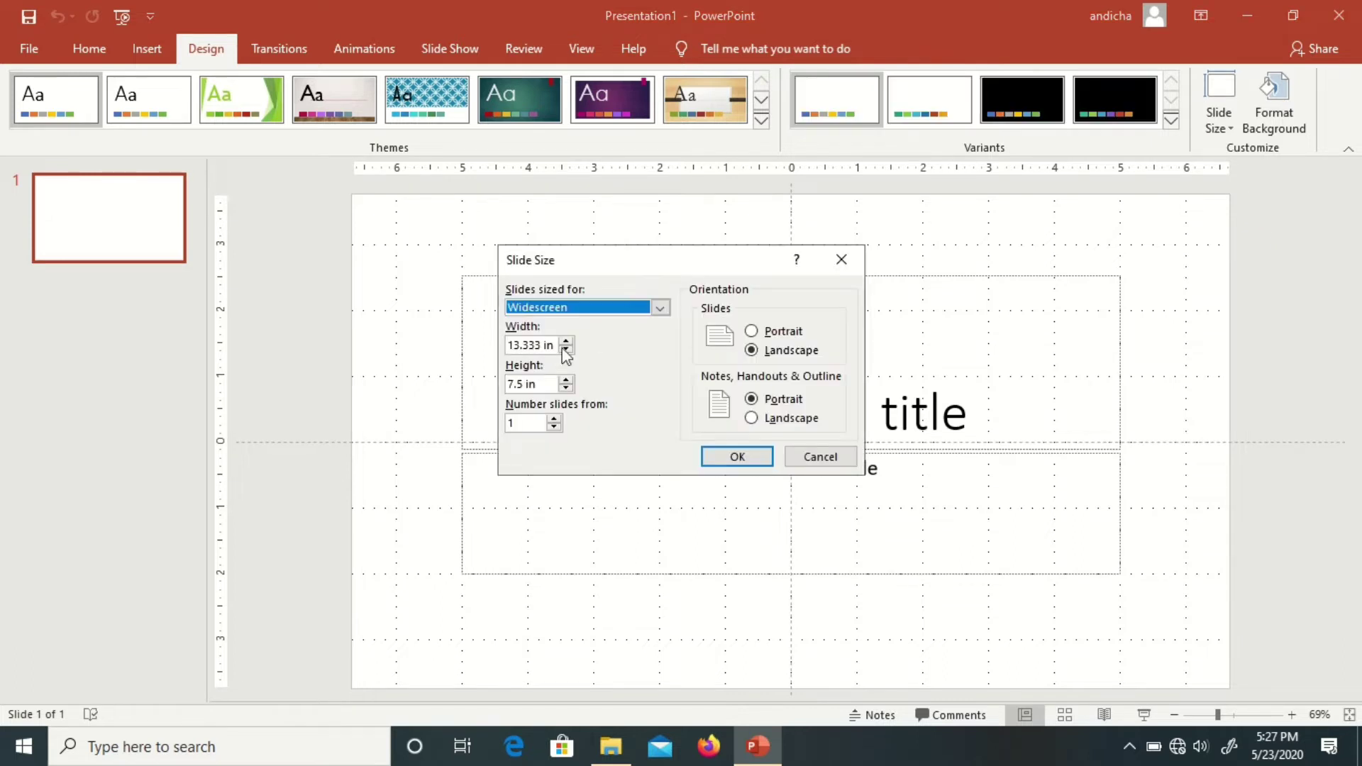
{"action": "double_click", "coordinate": [543, 344]}
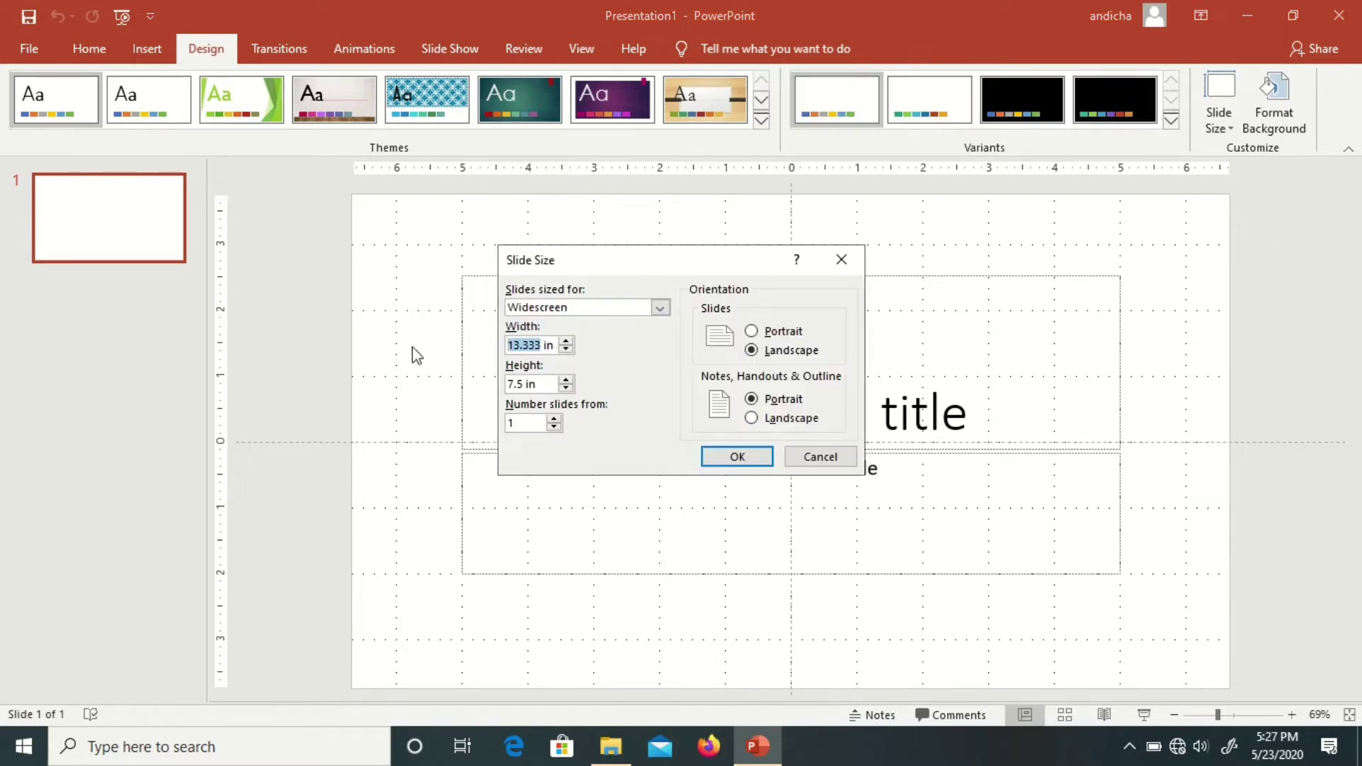
{"action": "left_click", "coordinate": [515, 345]}
{"action": "double_click", "coordinate": [515, 345]}
{"action": "type", "text": "1080 p"}
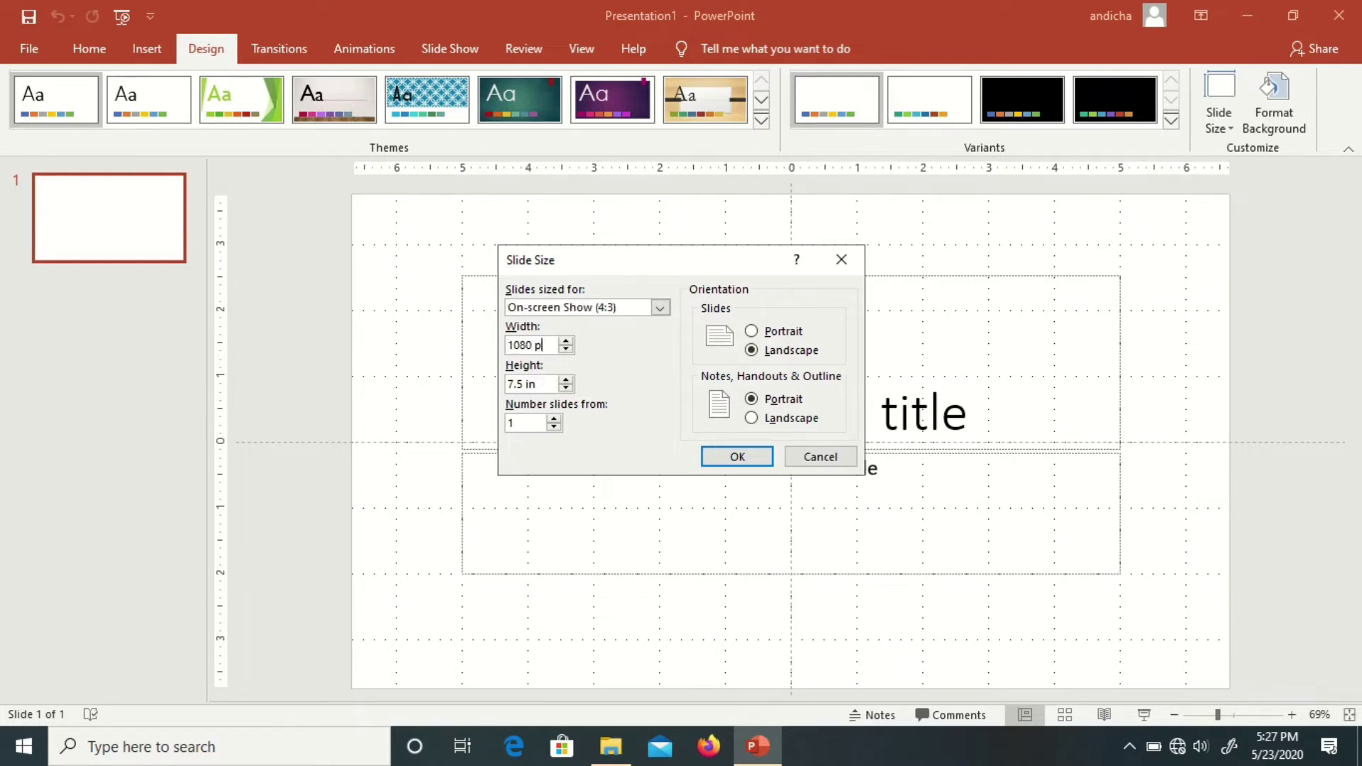
{"action": "key", "text": "Tab"}
{"action": "type", "text": "1"}
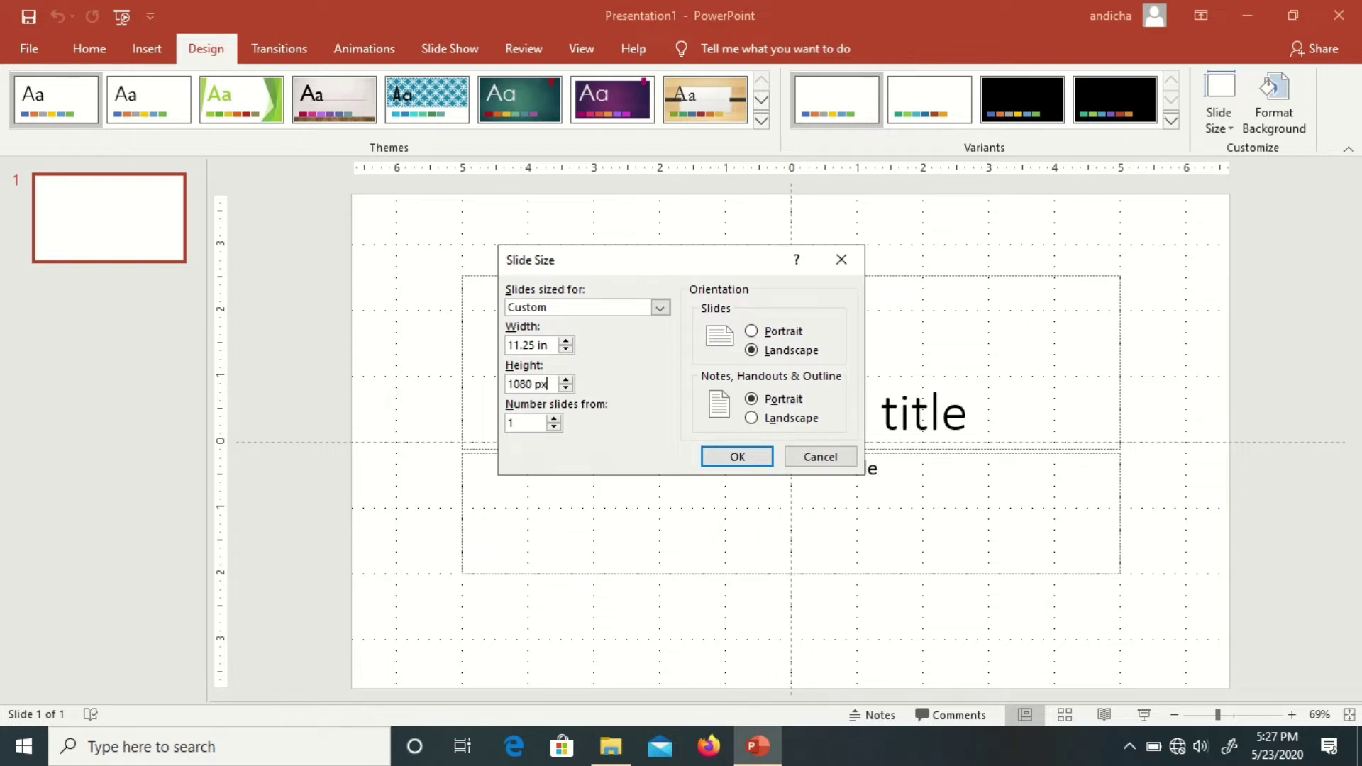
{"action": "left_click", "coordinate": [719, 459]}
{"action": "key", "text": "Return"}
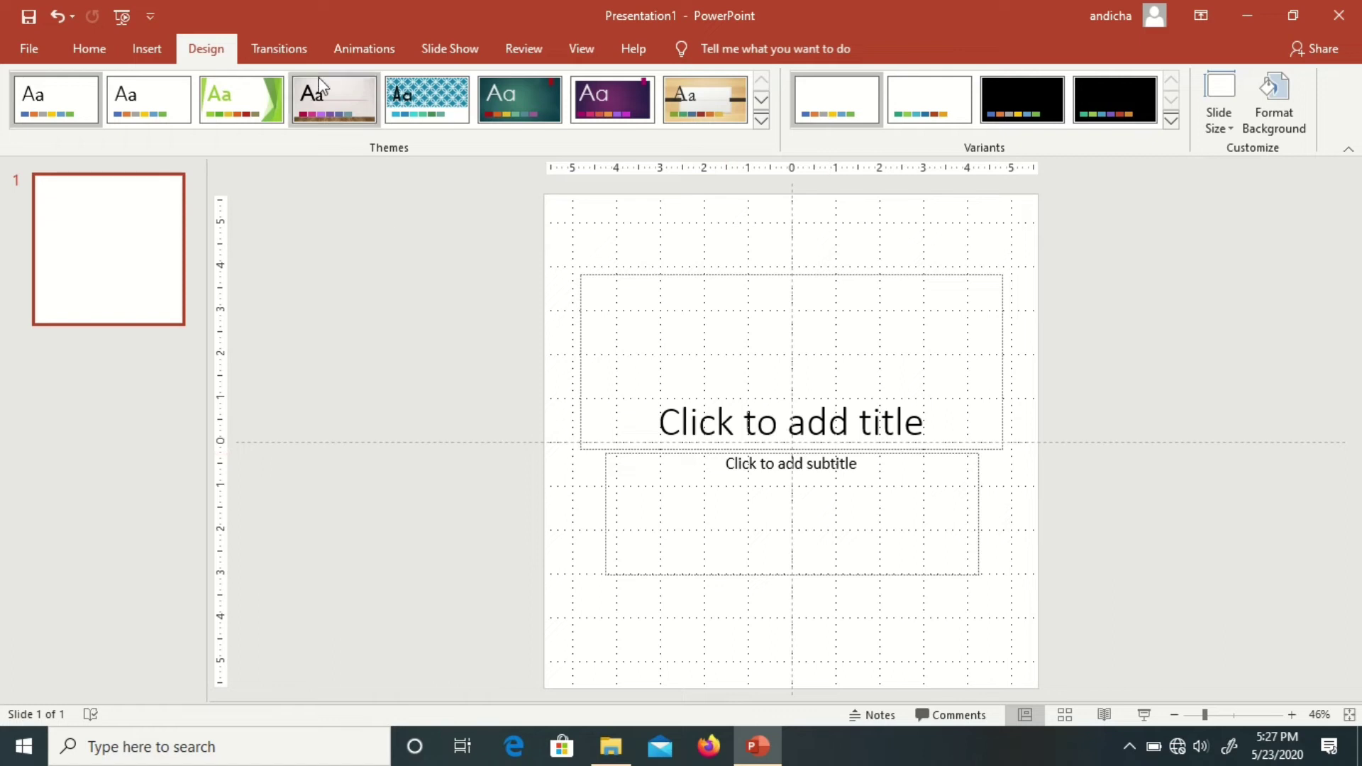
Step: Hide the gridlines and apply the Blank layout to the slide
{"action": "left_click", "coordinate": [581, 48]}
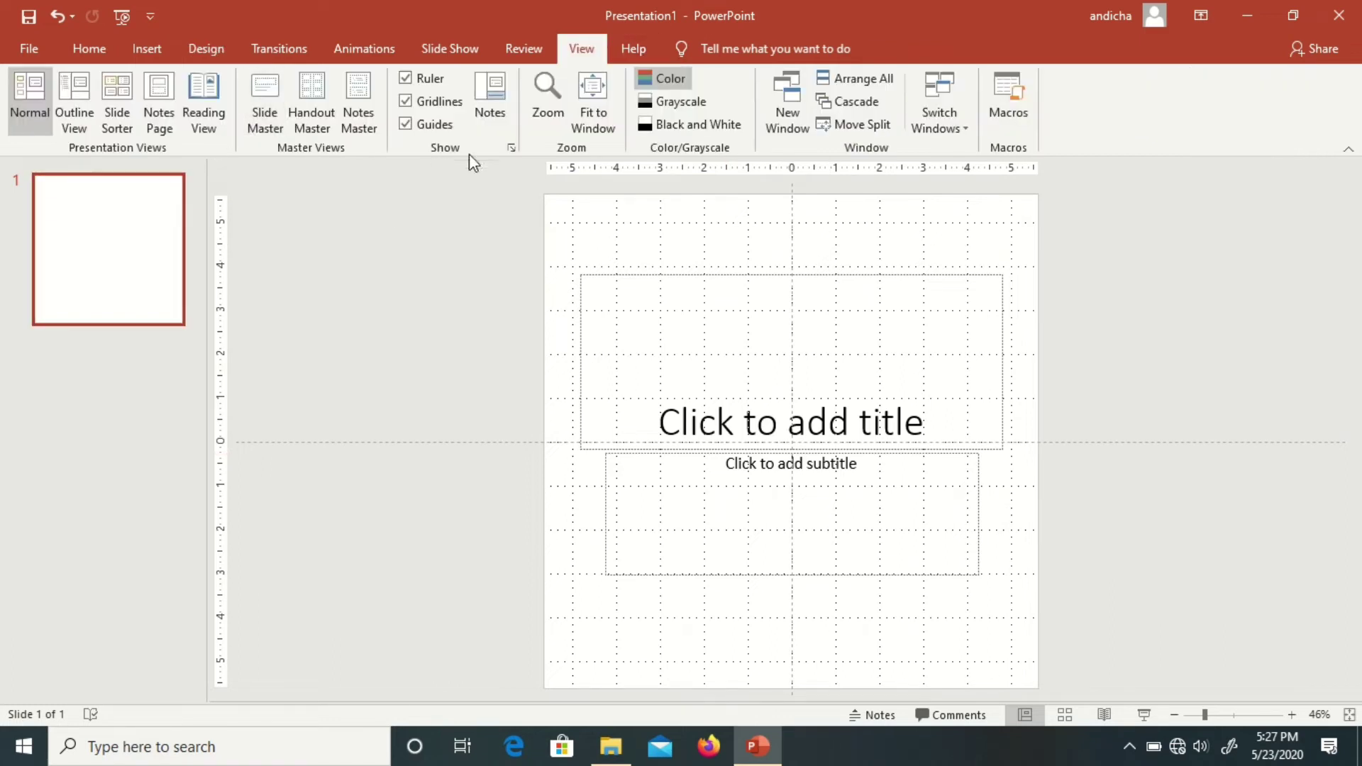
{"action": "right_click", "coordinate": [494, 281]}
{"action": "left_click", "coordinate": [712, 610]}
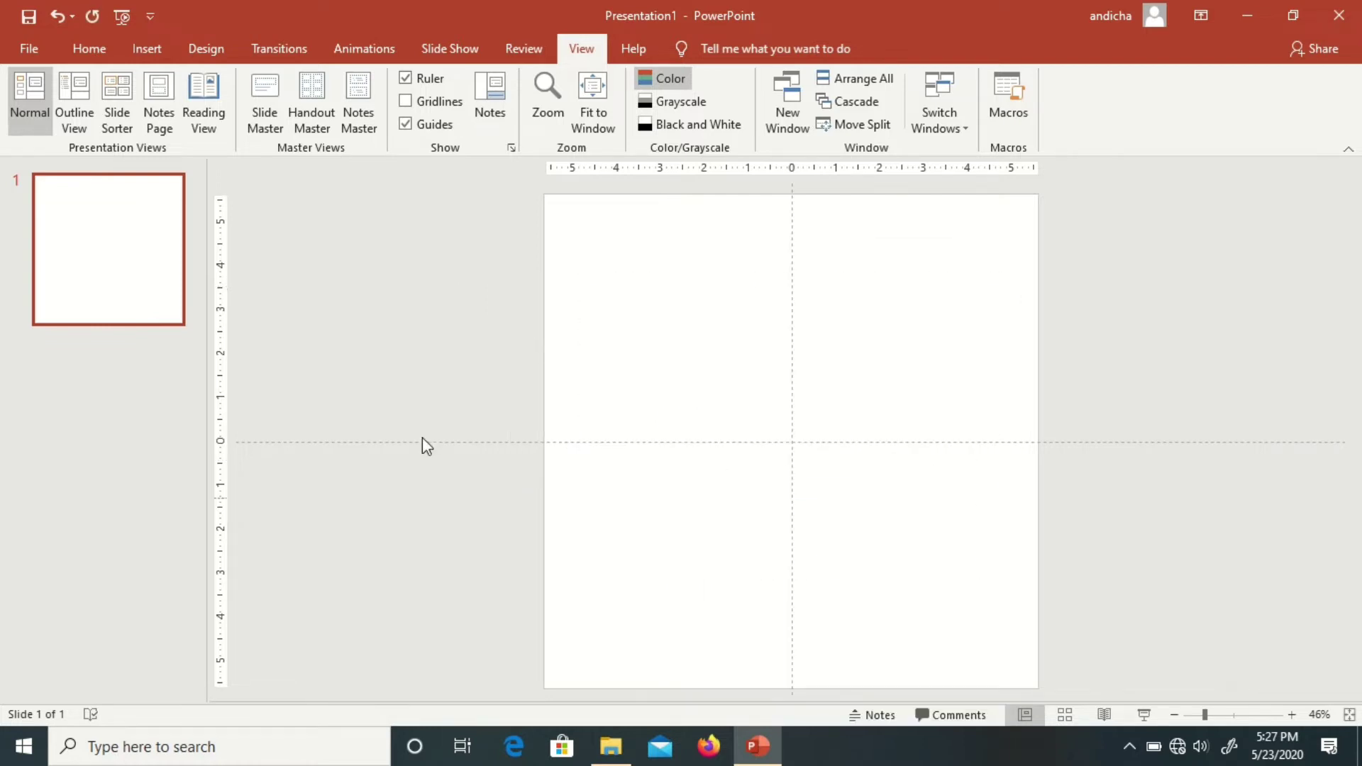
Step: Draw a rectangle bar across the bottom edge of the slide
{"action": "left_click", "coordinate": [147, 48]}
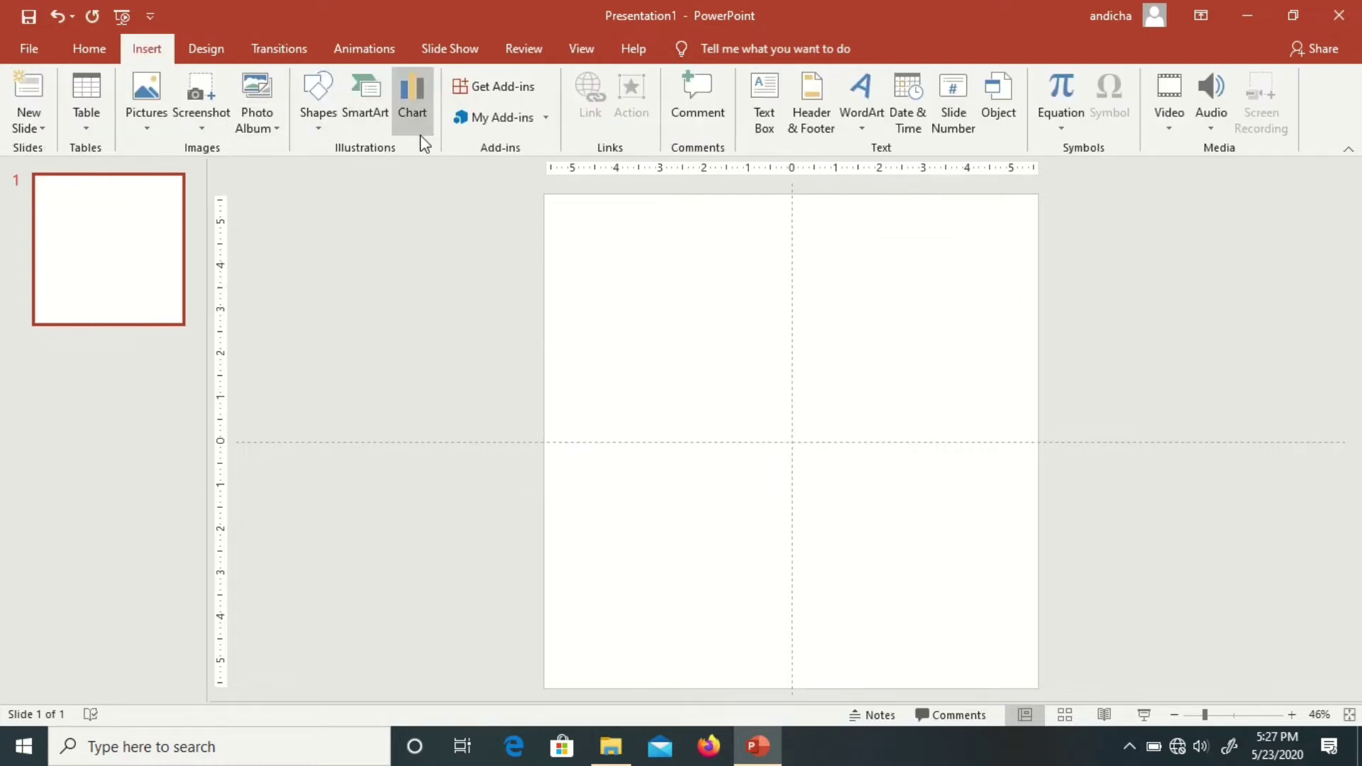
{"action": "left_click", "coordinate": [319, 88]}
{"action": "left_click", "coordinate": [357, 175]}
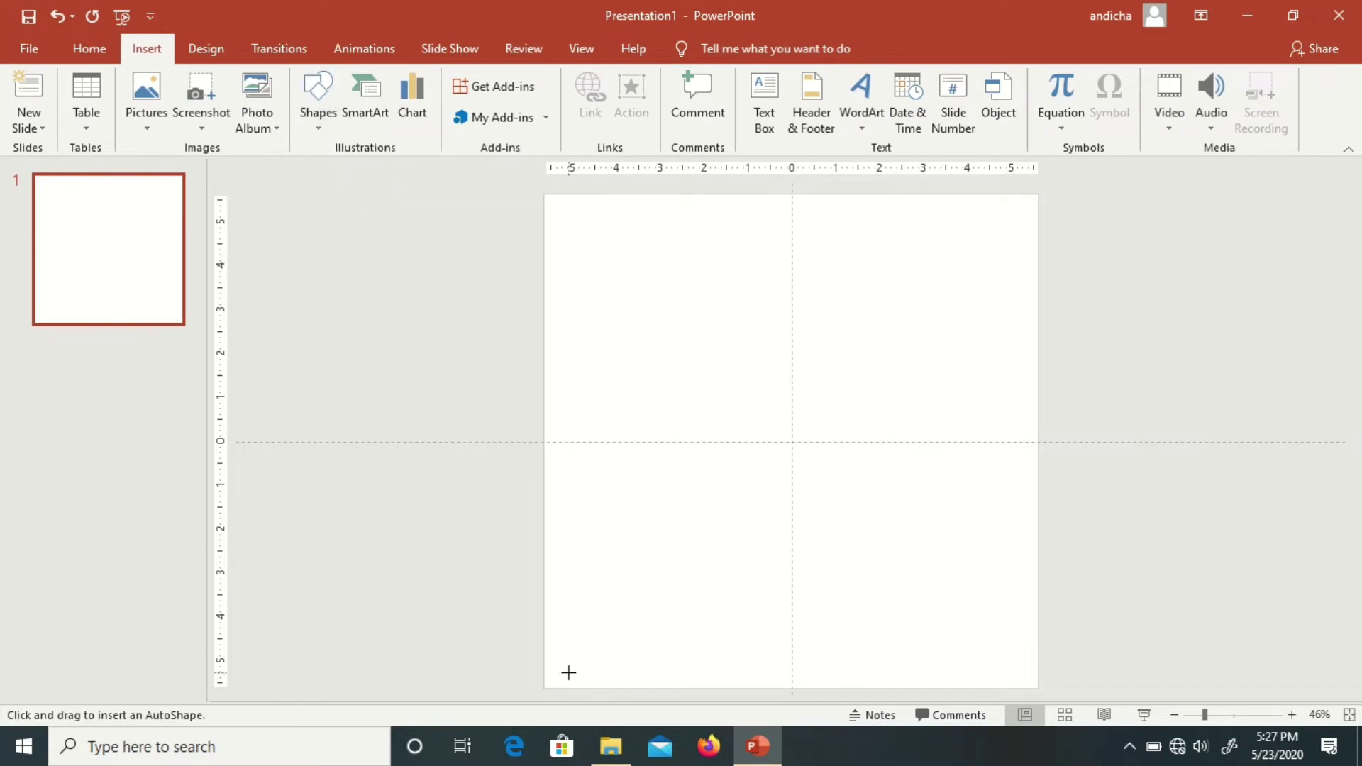
{"action": "left_click_drag", "start_coordinate": [546, 651], "coordinate": [1038, 684]}
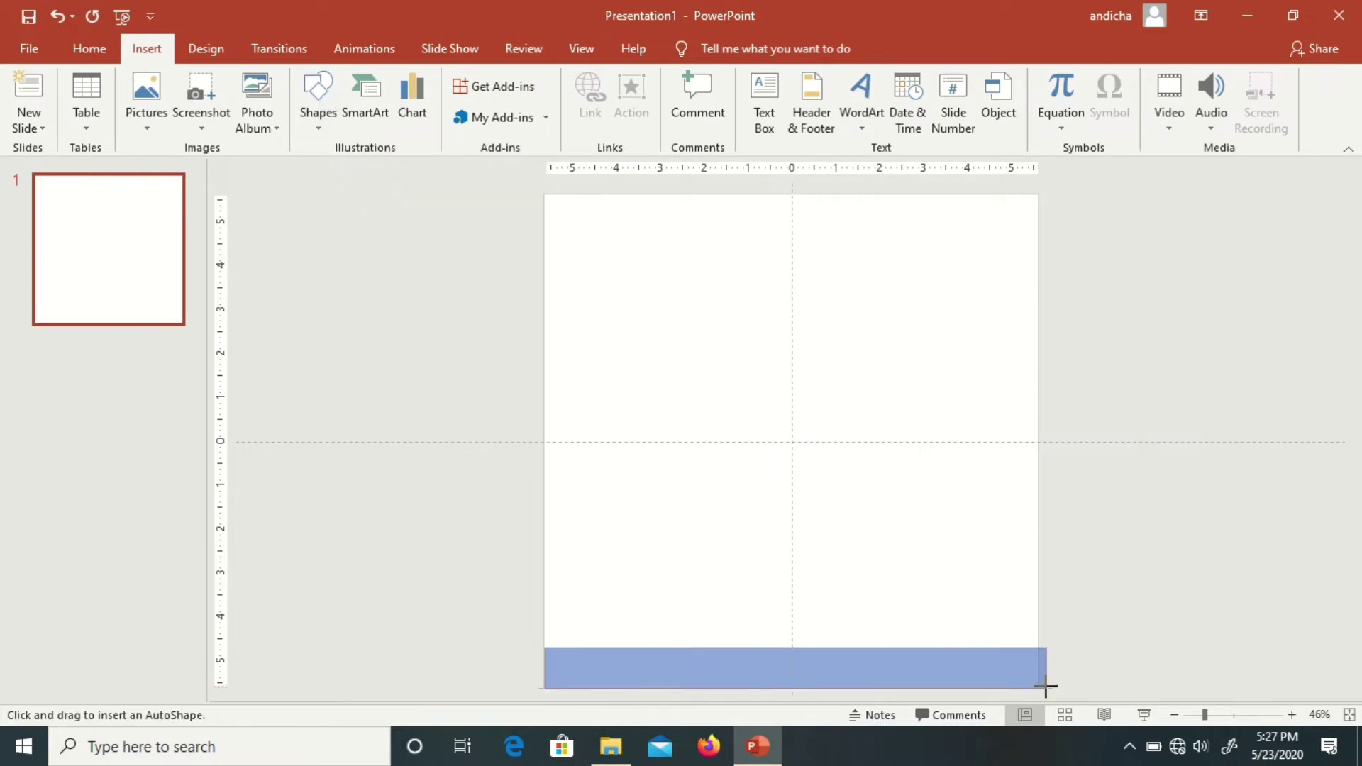
Step: Bring up the formatting options for the new bottom bar
{"action": "right_click", "coordinate": [853, 669]}
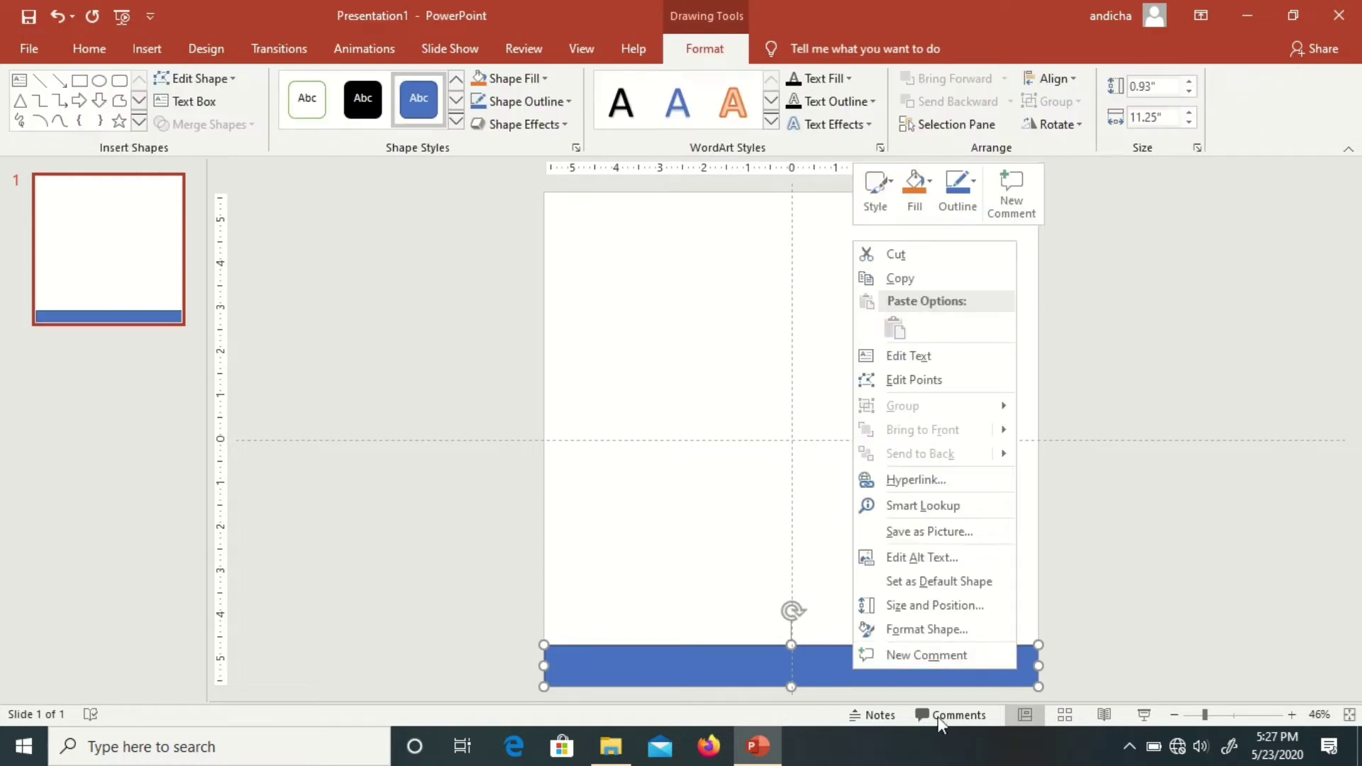
{"action": "key", "text": "Escape"}
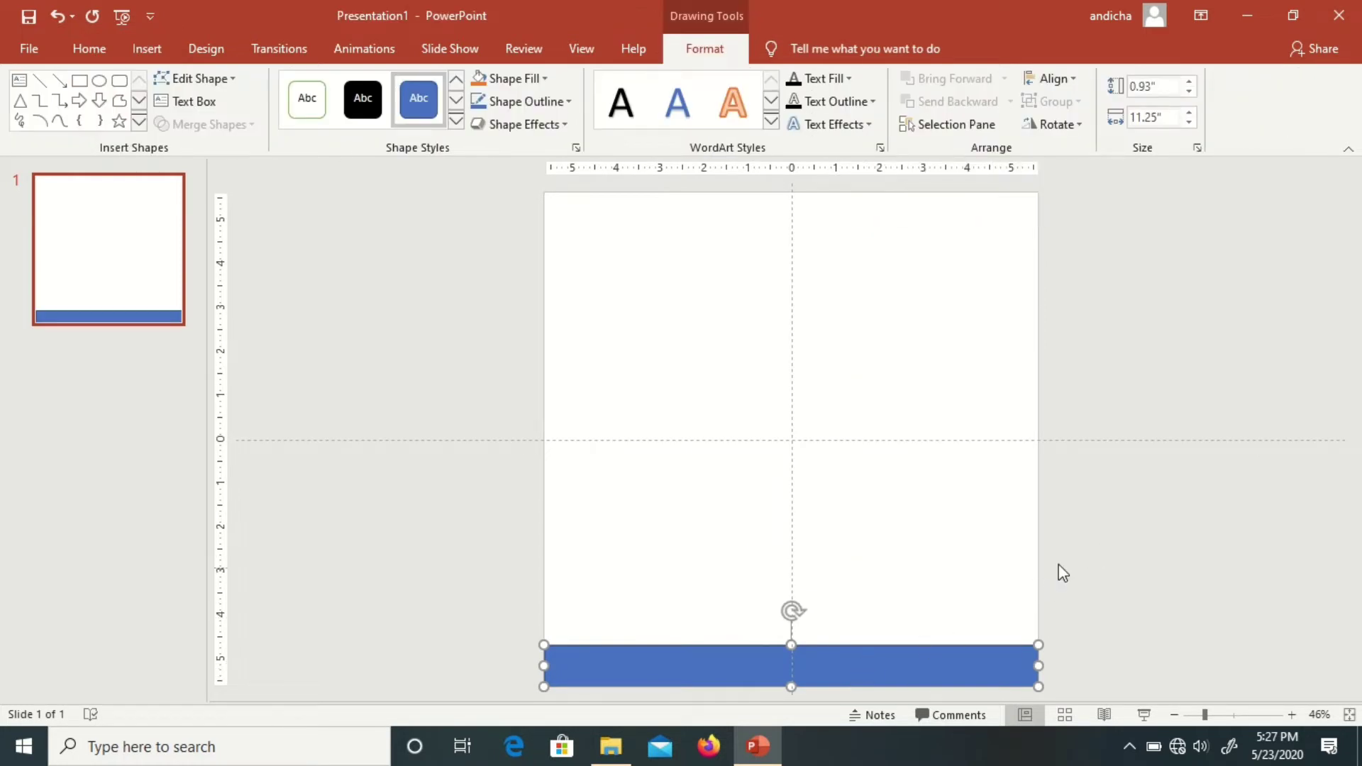
{"action": "right_click", "coordinate": [988, 439]}
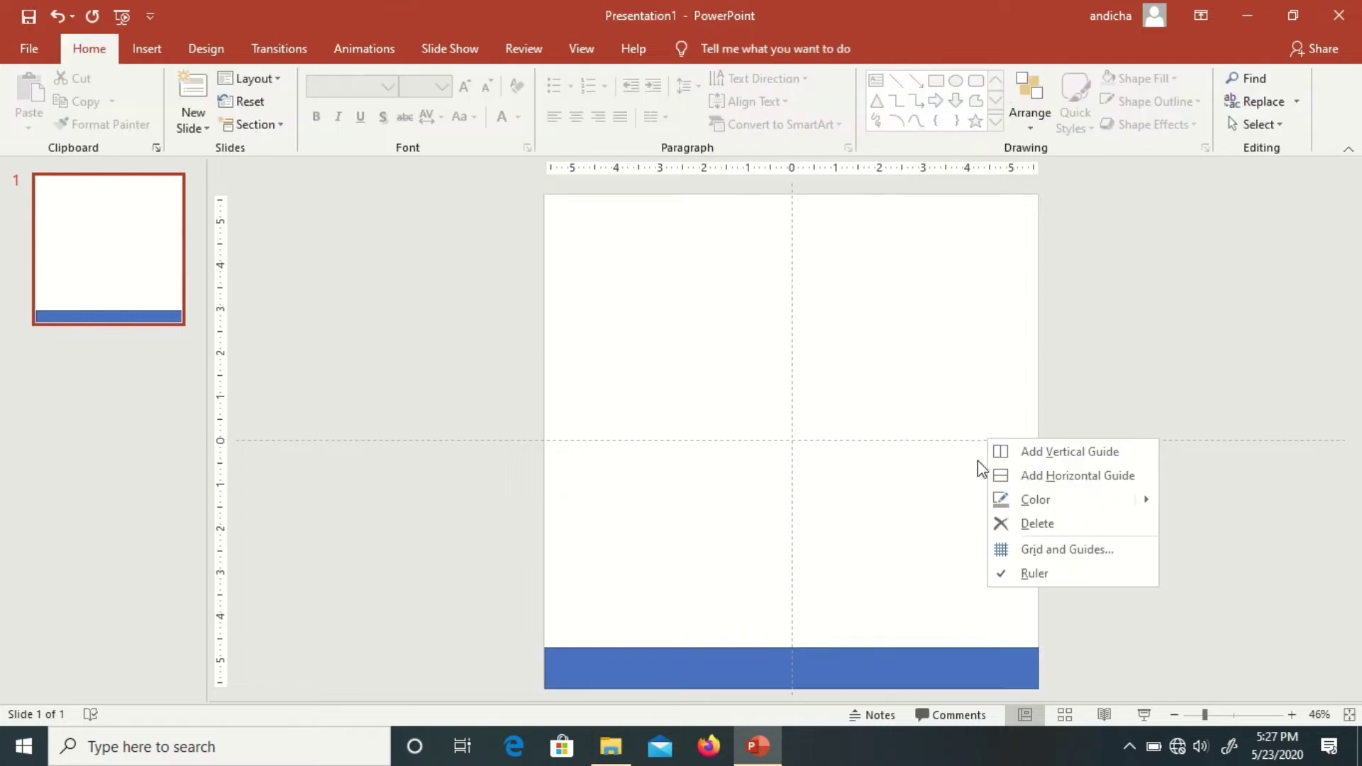
{"action": "right_click", "coordinate": [857, 664]}
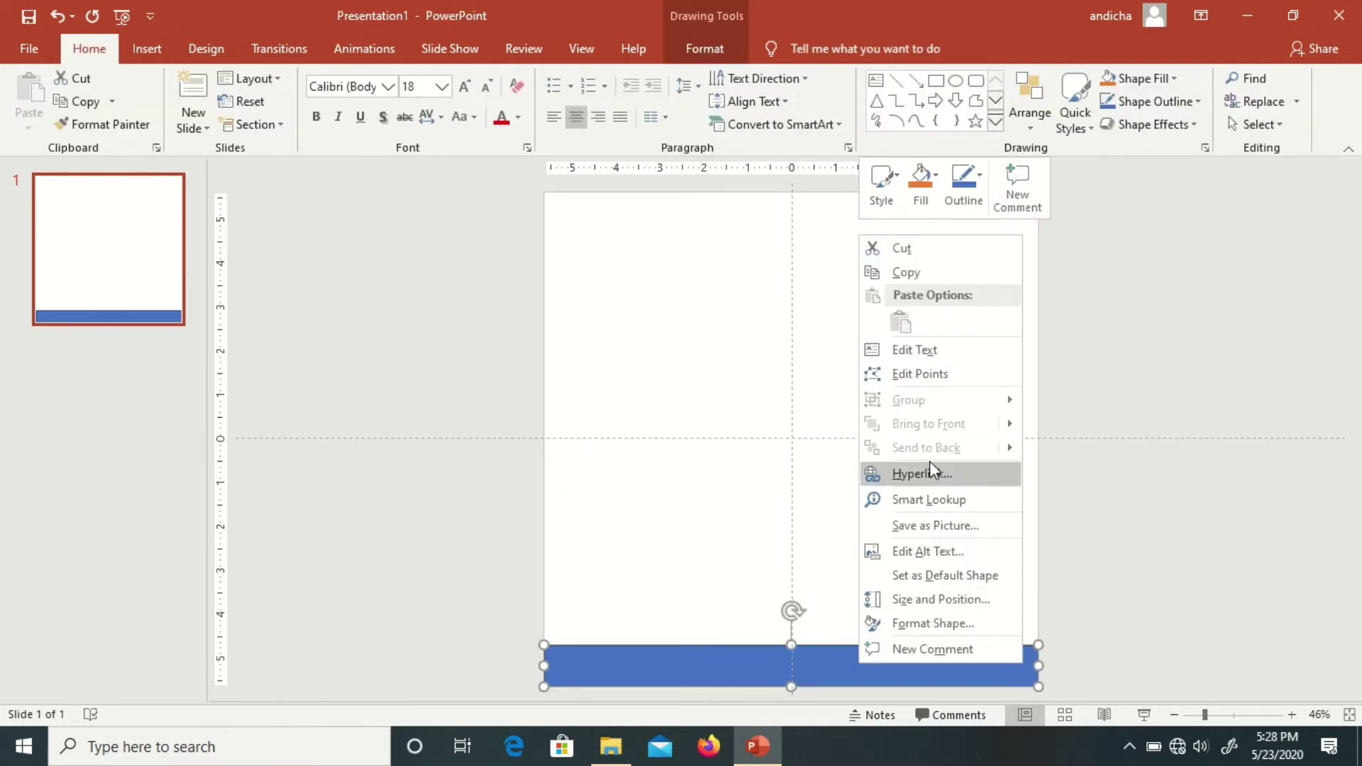
{"action": "key", "text": "Escape"}
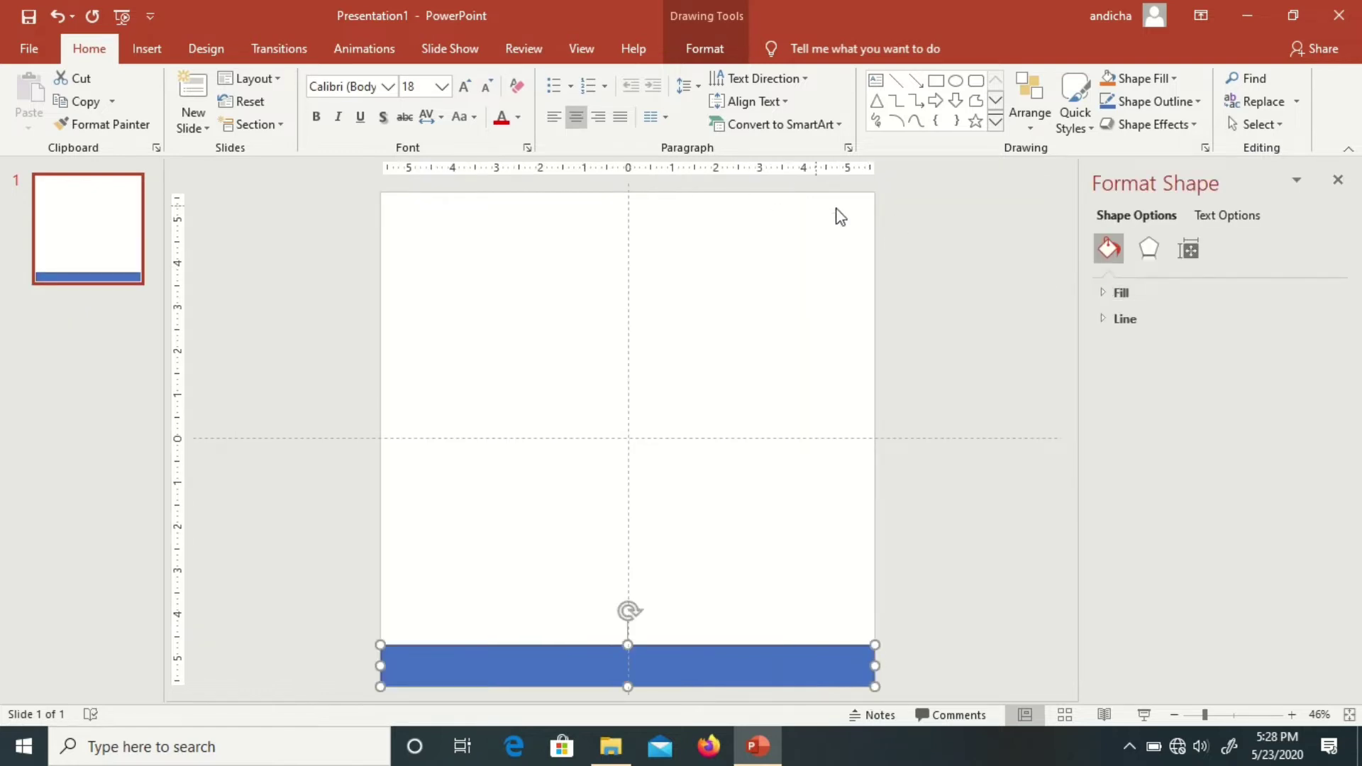
Step: Fill the bottom bar with dark green
{"action": "left_click", "coordinate": [1113, 293]}
{"action": "left_click", "coordinate": [1297, 473]}
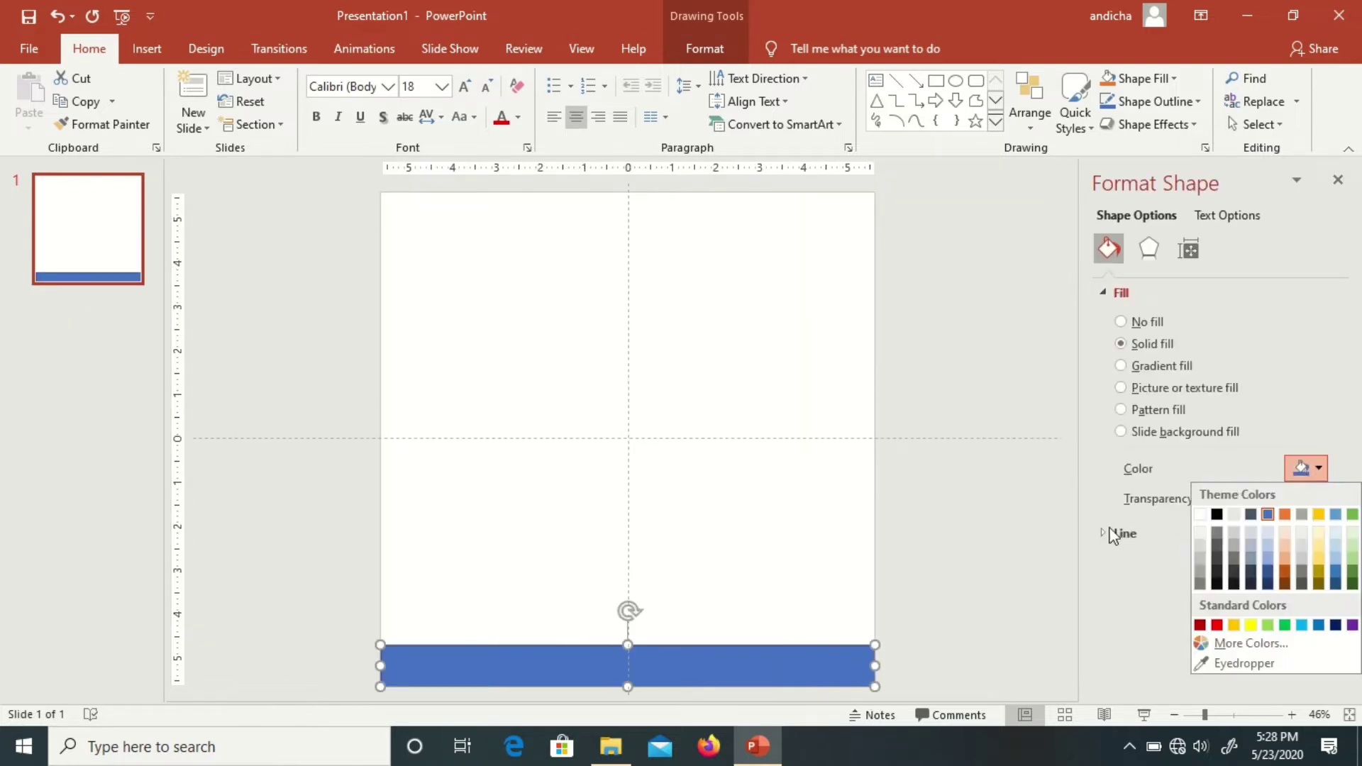
{"action": "left_click", "coordinate": [1353, 583]}
{"action": "left_click", "coordinate": [784, 639]}
{"action": "left_click", "coordinate": [786, 647]}
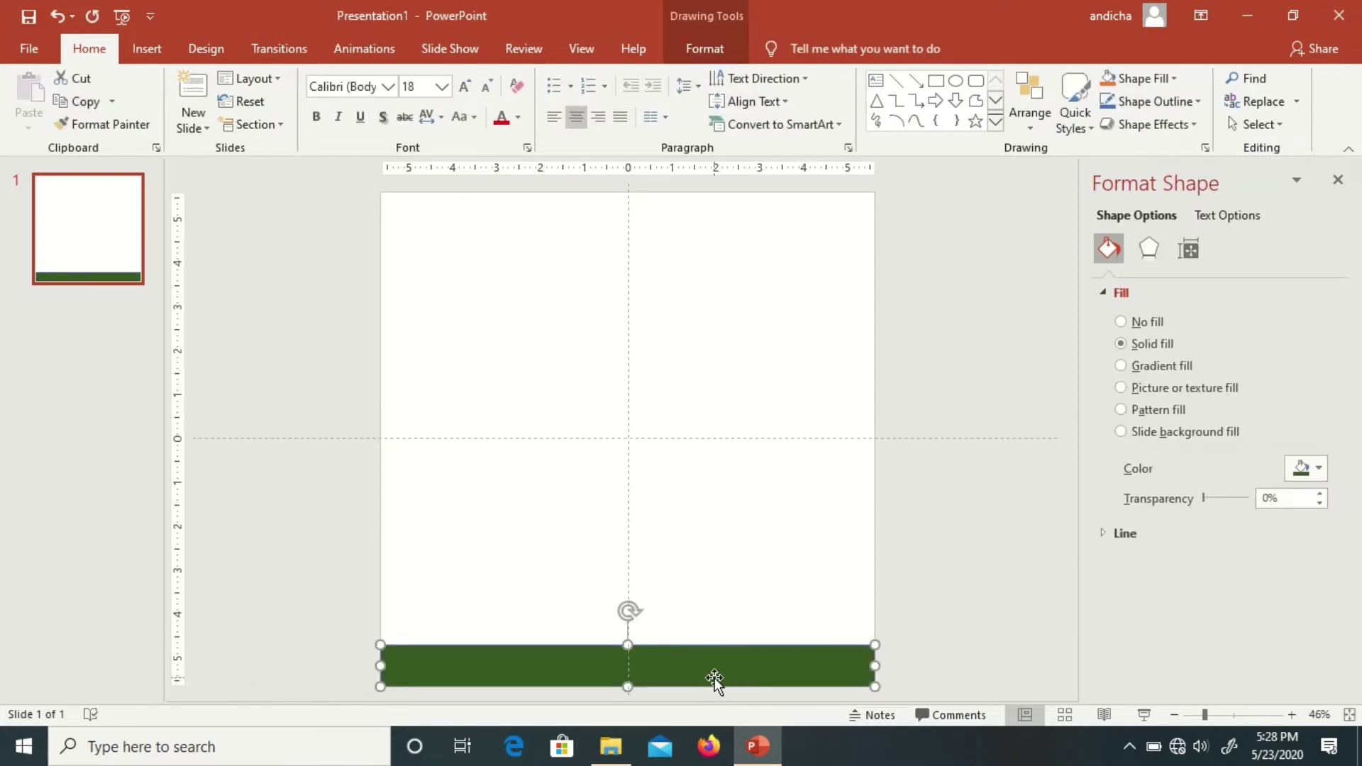
{"action": "right_click", "coordinate": [714, 678]}
{"action": "left_click", "coordinate": [693, 672]}
Step: Remove the green bar's outline
{"action": "left_click", "coordinate": [704, 49]}
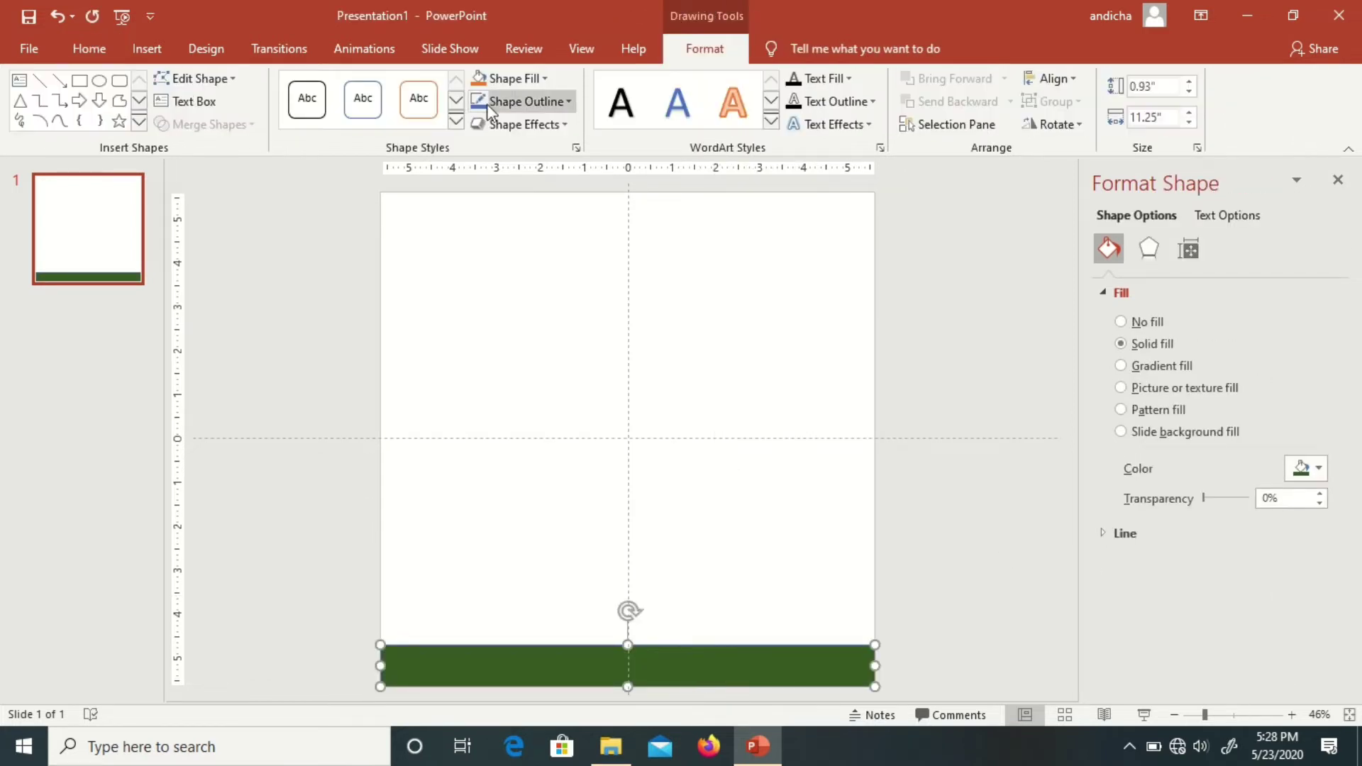
{"action": "left_click", "coordinate": [522, 103]}
{"action": "left_click", "coordinate": [540, 278]}
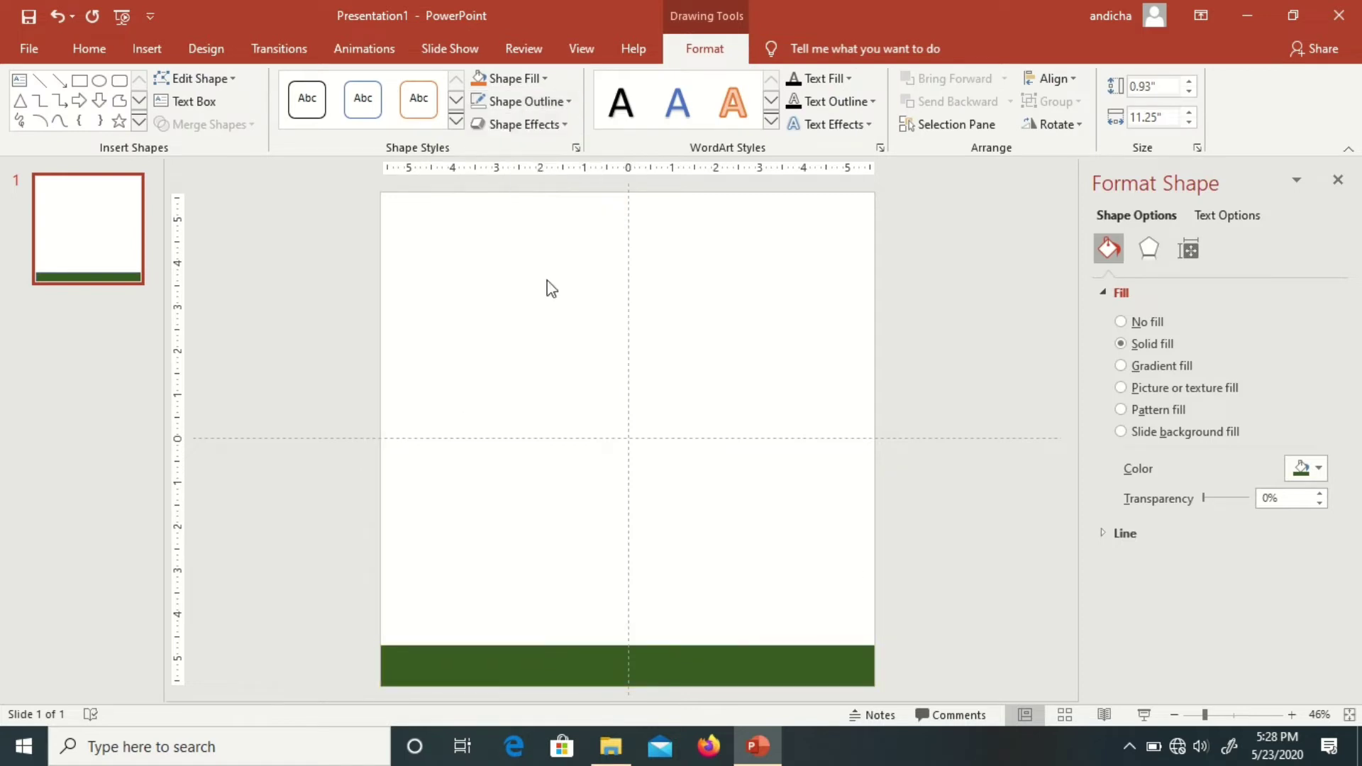
{"action": "left_click", "coordinate": [792, 641]}
{"action": "left_click", "coordinate": [646, 678]}
Step: Copy the bar just above it, fill it gold and shrink it to a thin stripe
{"action": "mouse_move", "coordinate": [645, 679]}
{"action": "left_mouse_down"}
{"action": "mouse_move", "coordinate": [657, 641]}
{"action": "mouse_move", "coordinate": [638, 614]}
{"action": "mouse_move", "coordinate": [636, 642]}
{"action": "left_mouse_up"}
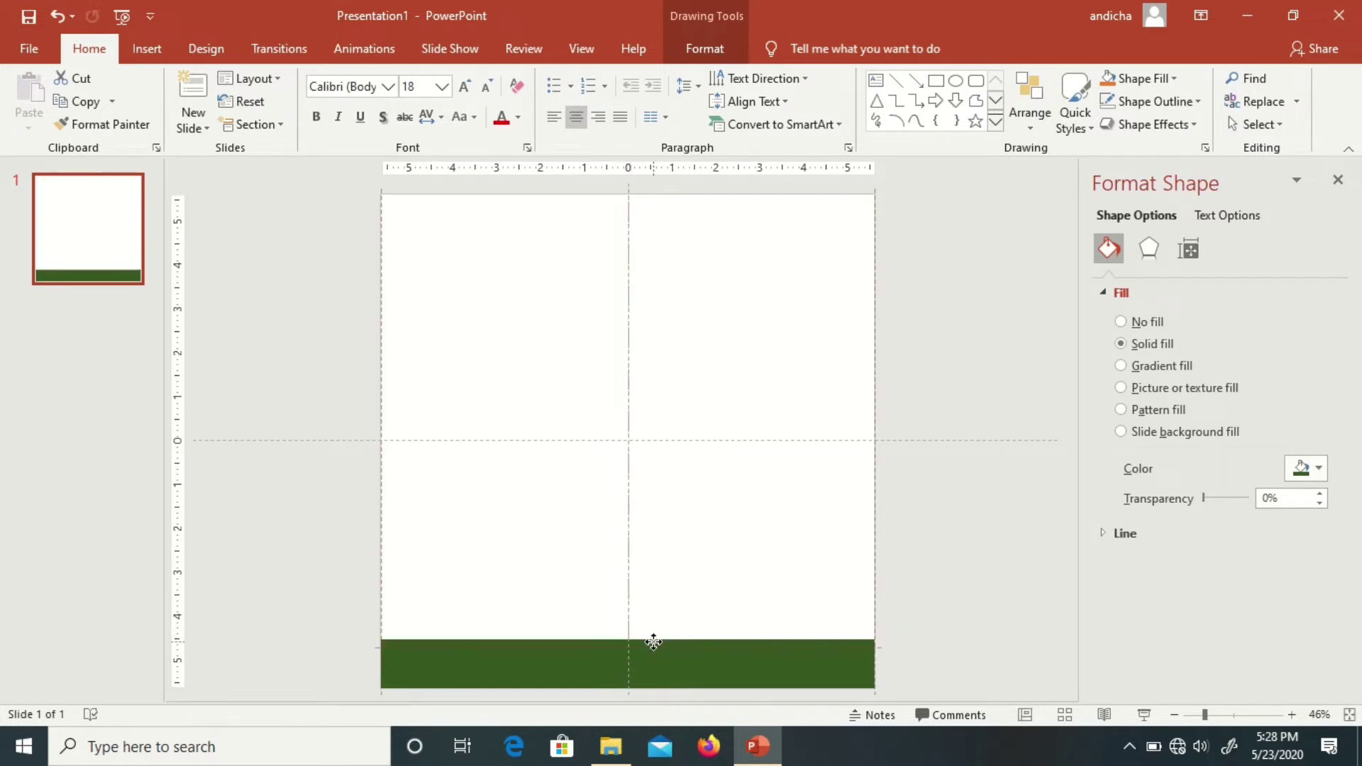
{"action": "right_click", "coordinate": [651, 641]}
{"action": "left_click", "coordinate": [636, 644]}
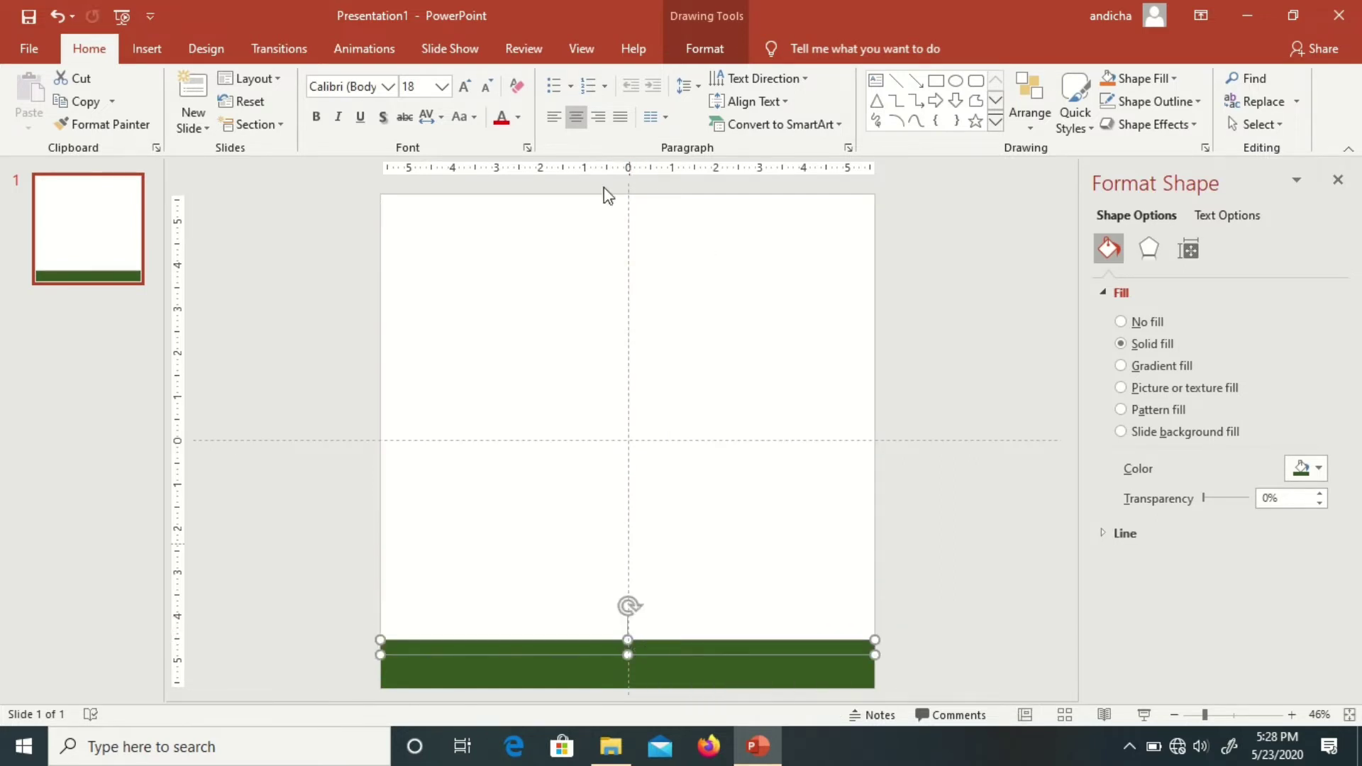
{"action": "left_click", "coordinate": [716, 51]}
{"action": "left_click", "coordinate": [514, 78]}
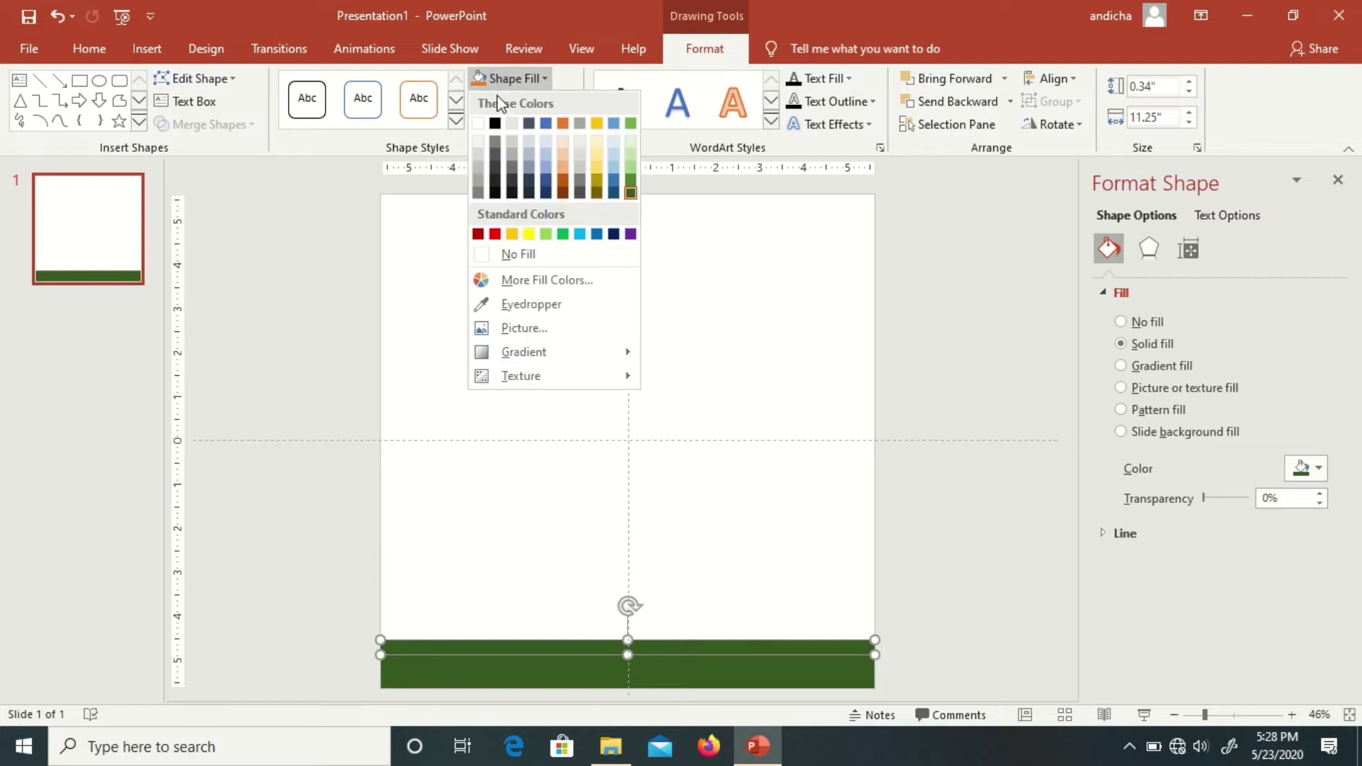
{"action": "left_click", "coordinate": [513, 235]}
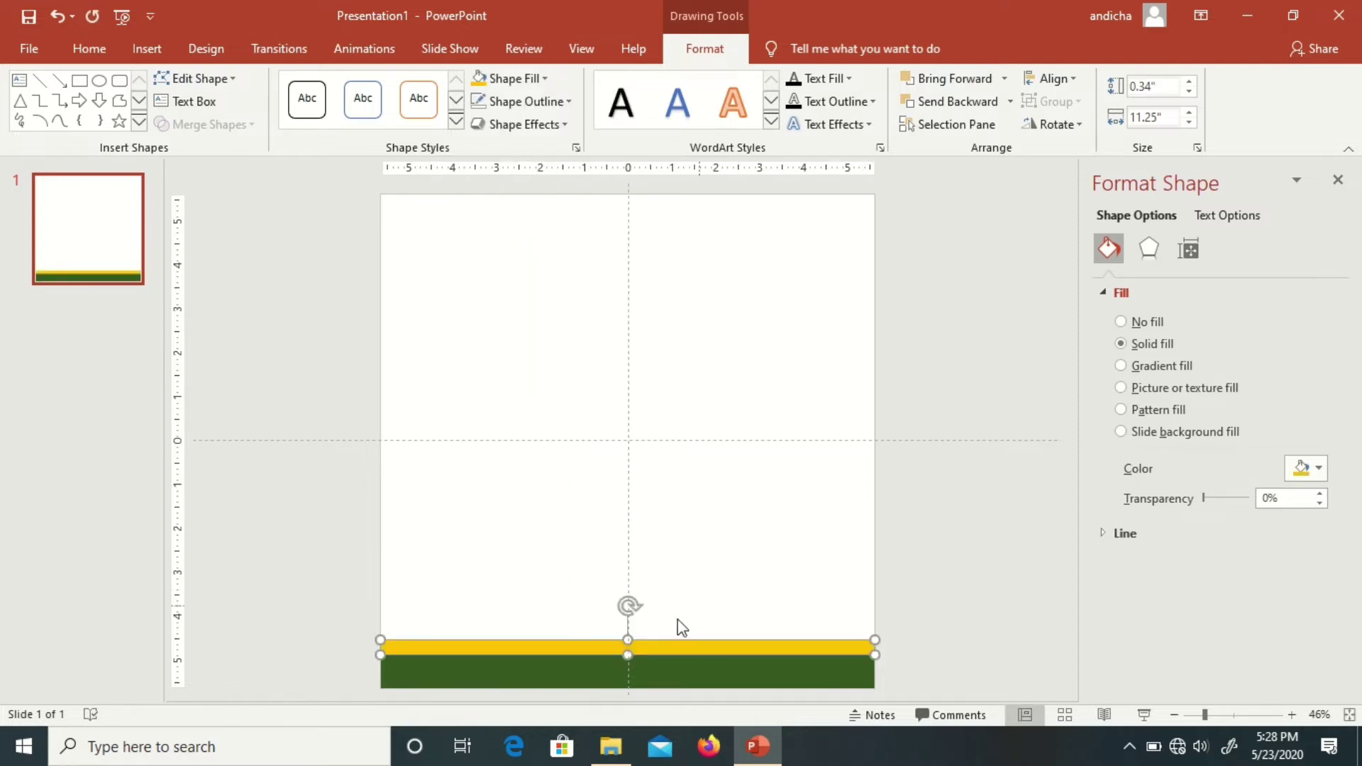
{"action": "left_click_drag", "start_coordinate": [623, 640], "coordinate": [623, 644]}
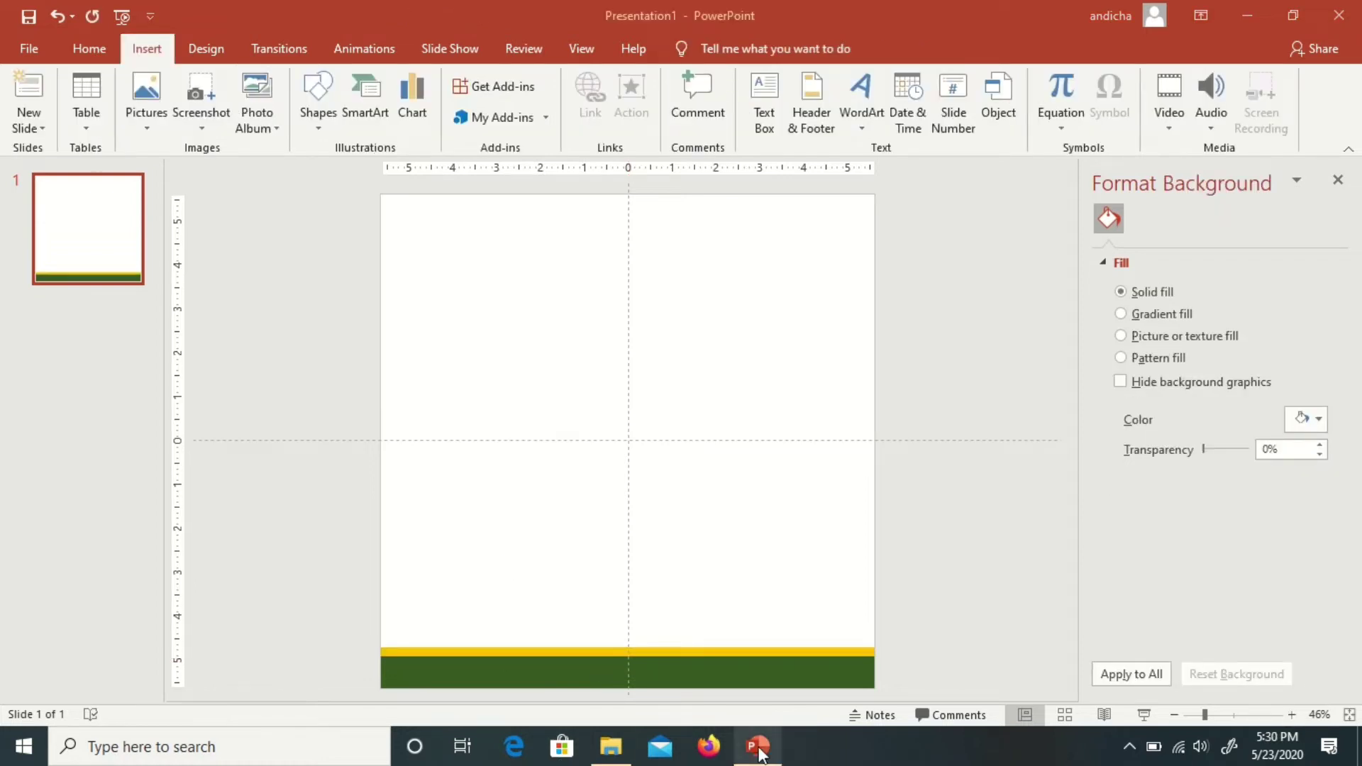
Step: Search Bing Images for 'background idul fitri' filtered to Large size
{"action": "left_click", "coordinate": [514, 747]}
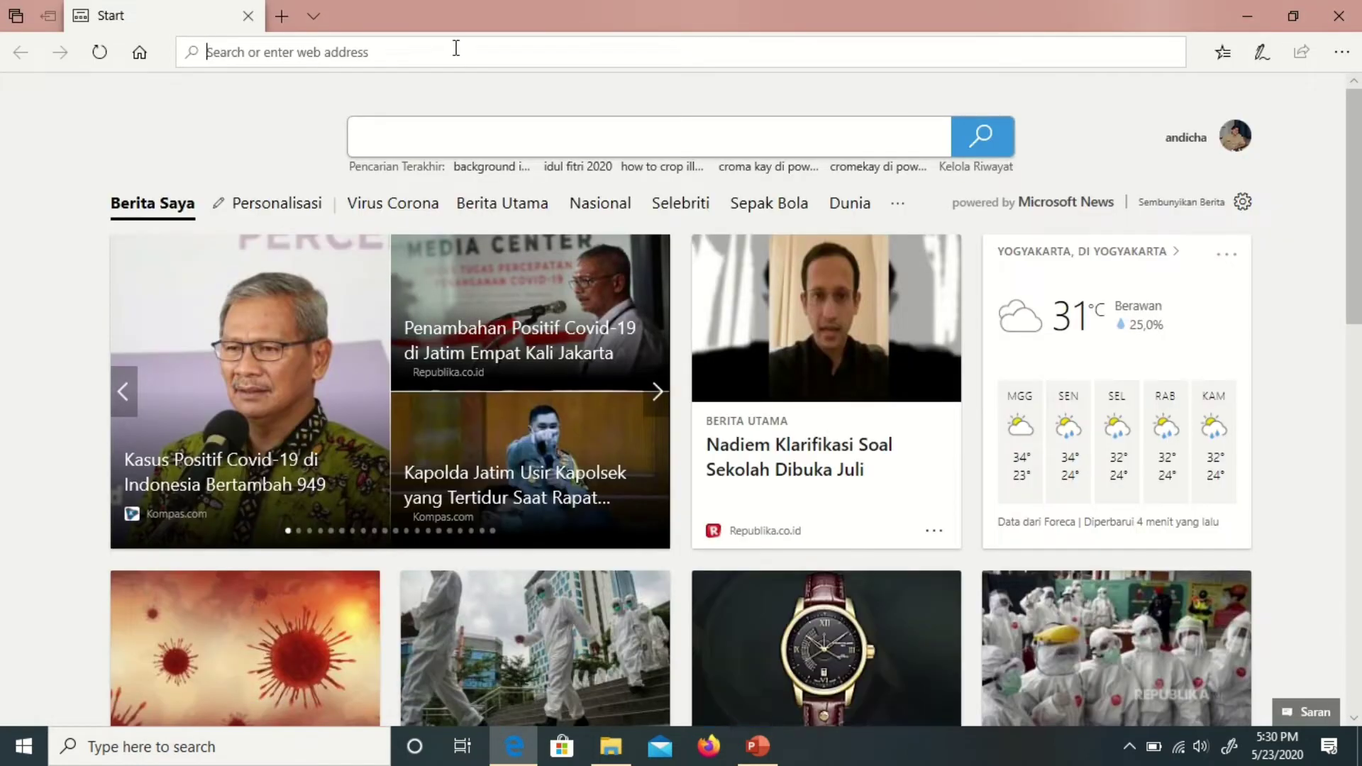
{"action": "type", "text": "back"}
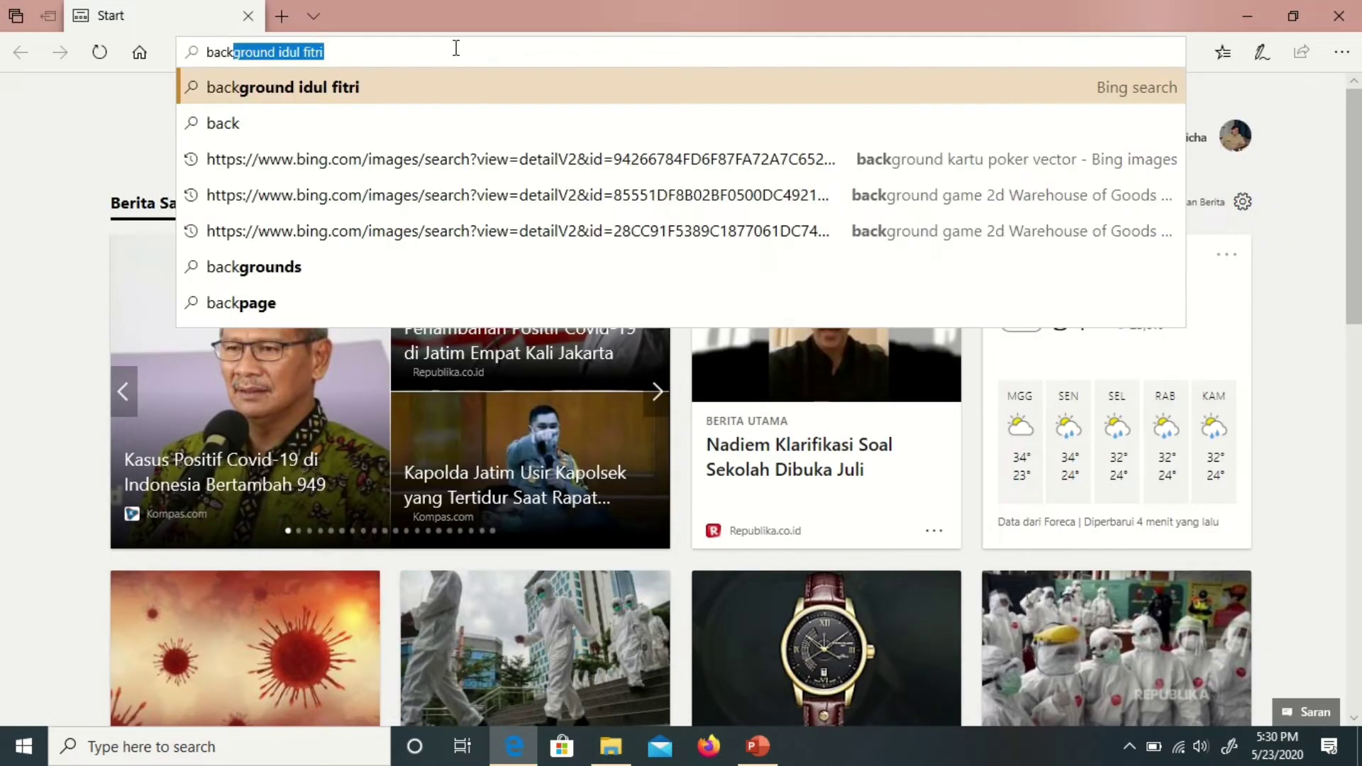
{"action": "key", "text": "Return"}
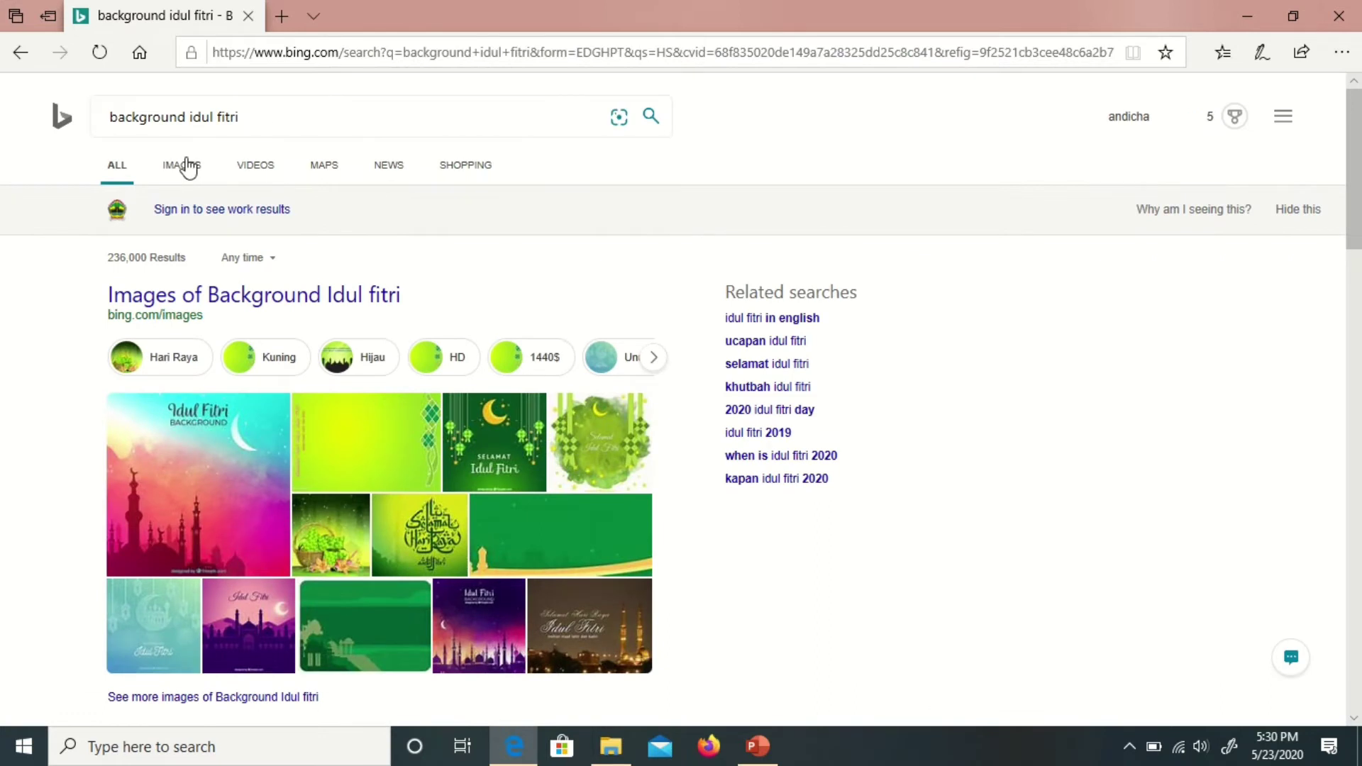
{"action": "left_click", "coordinate": [186, 167]}
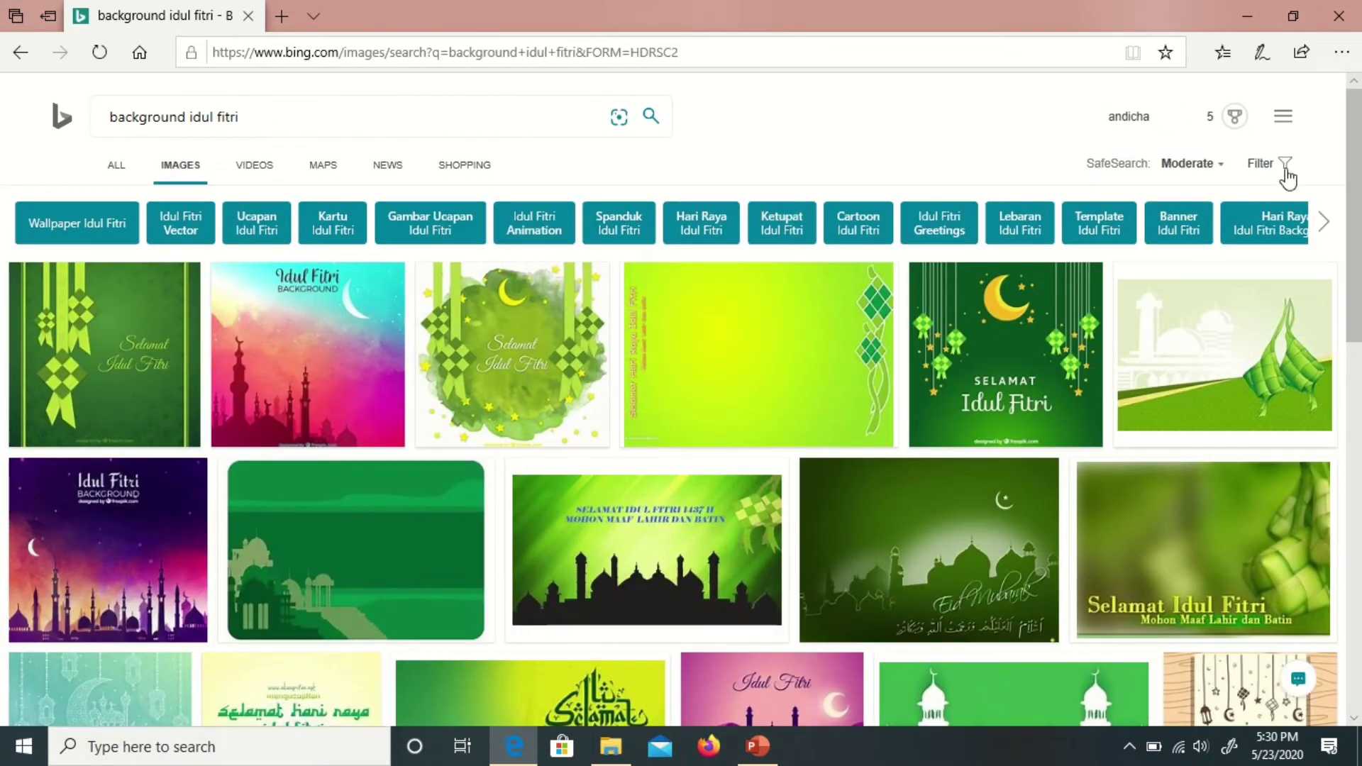
{"action": "left_click", "coordinate": [1284, 169]}
{"action": "left_click", "coordinate": [142, 203]}
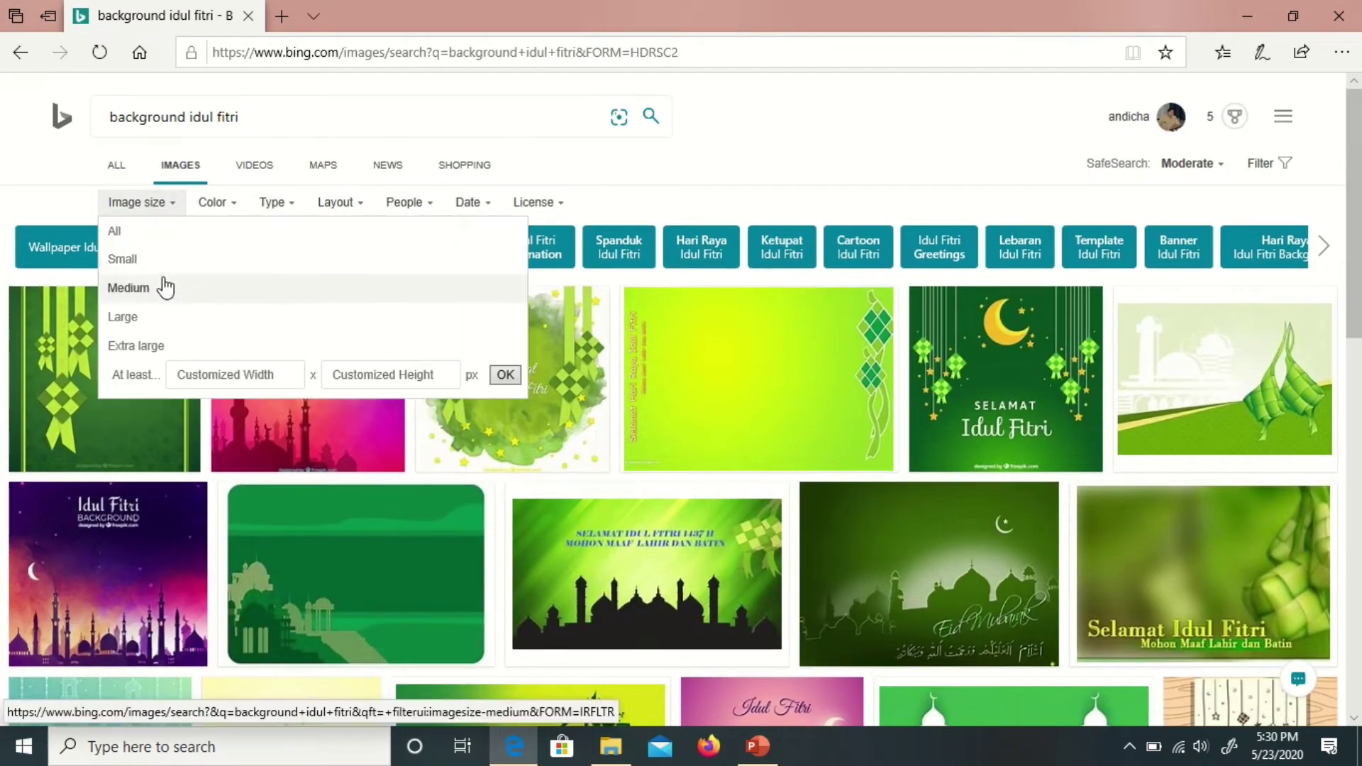
{"action": "left_click", "coordinate": [166, 316]}
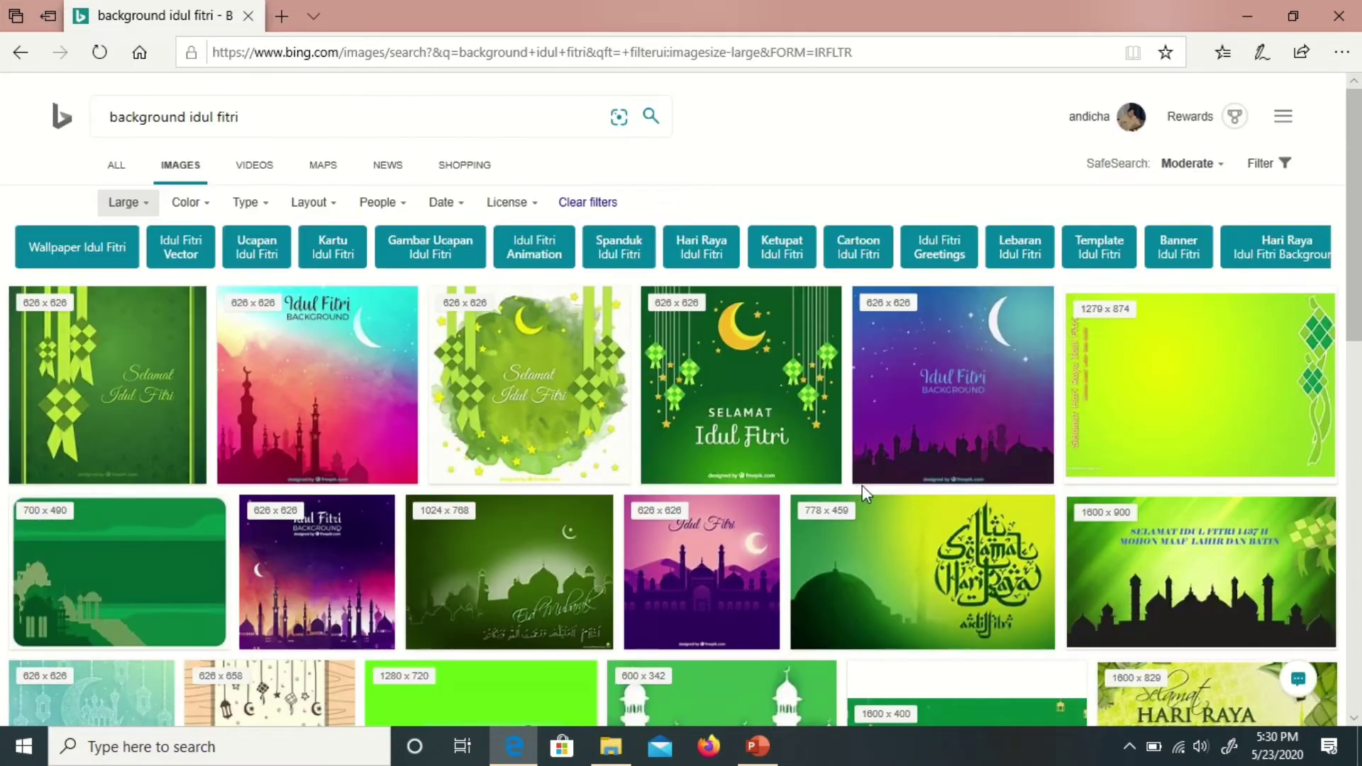
Step: Open the teal lantern background image and copy it
{"action": "scroll", "coordinate": [993, 354], "scroll_direction": "down", "scroll_amount": 3}
{"action": "scroll", "coordinate": [1092, 234], "scroll_direction": "down", "scroll_amount": 3}
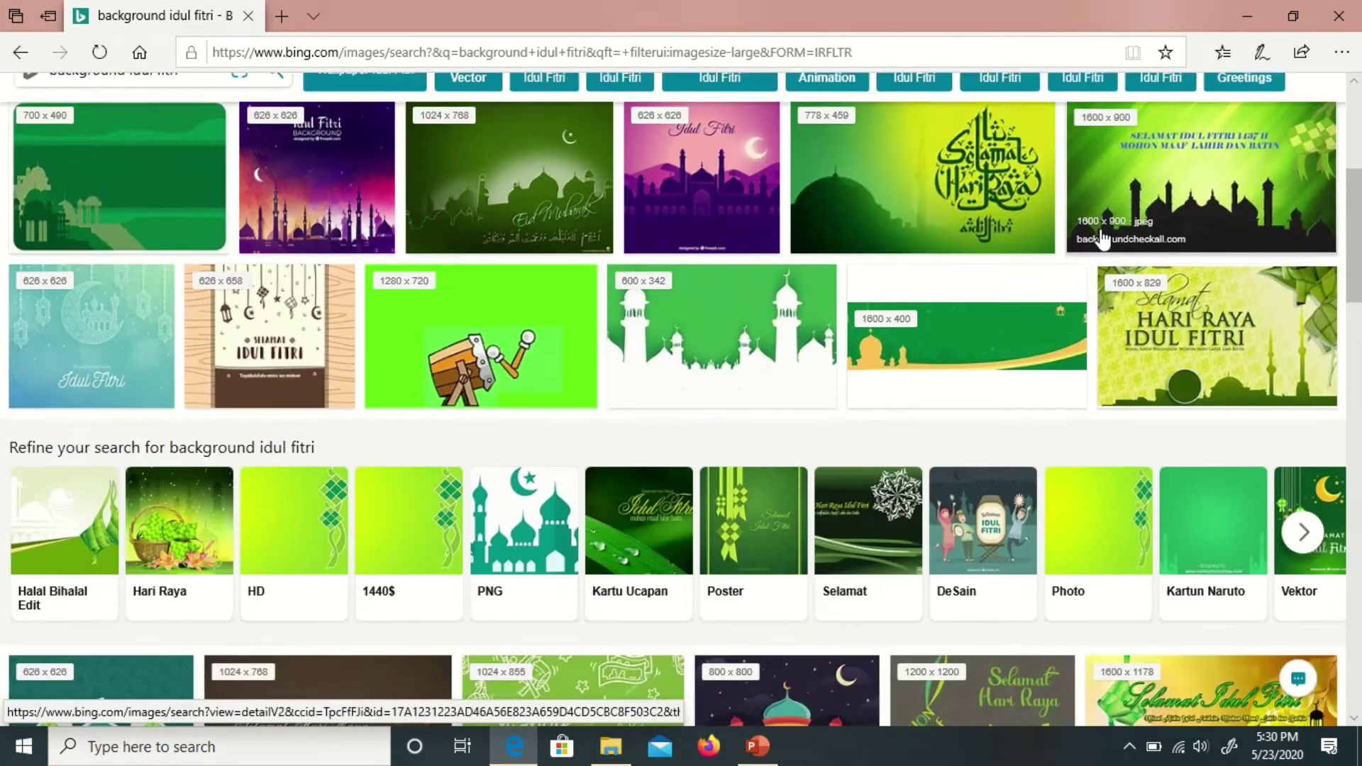
{"action": "left_click", "coordinate": [68, 350]}
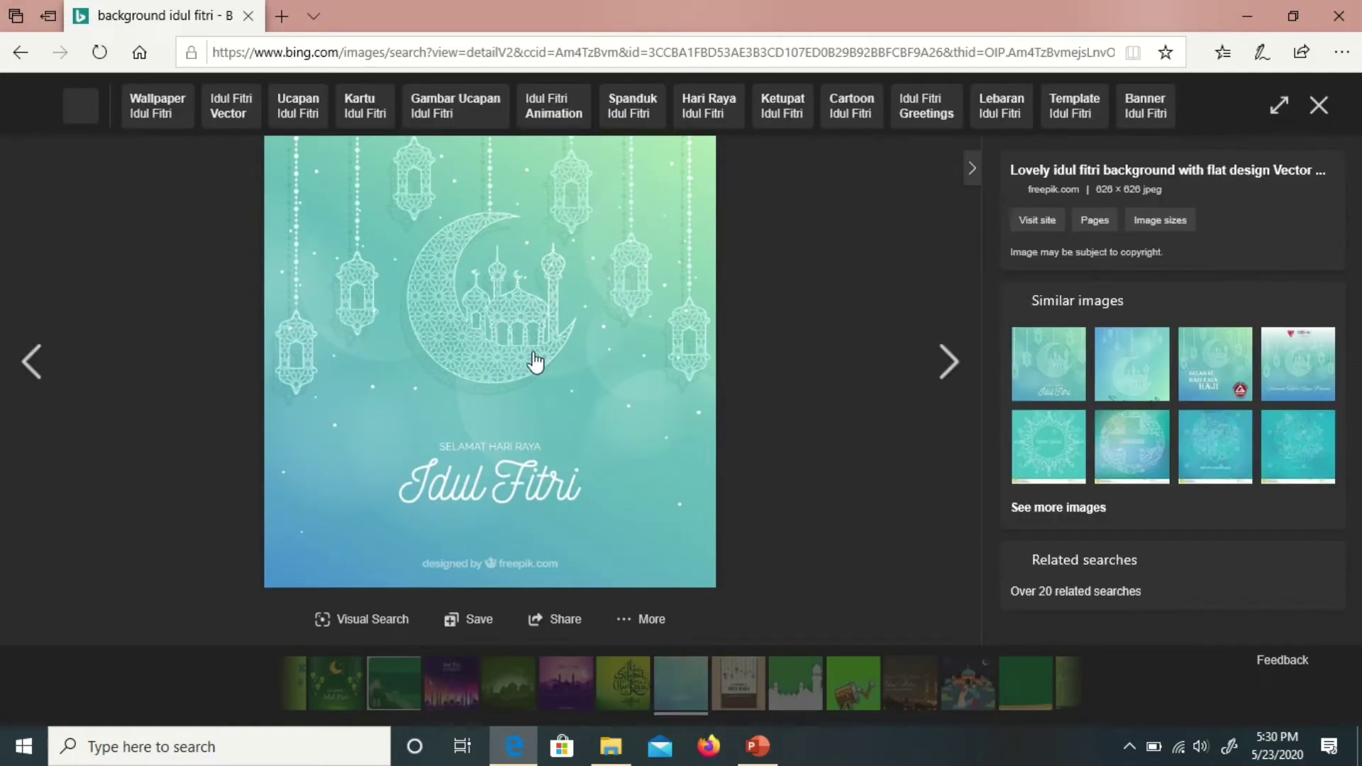
{"action": "right_click", "coordinate": [535, 362]}
{"action": "left_click", "coordinate": [558, 417]}
Step: Paste the lantern picture onto the slide and stretch it to cover the whole slide
{"action": "left_click", "coordinate": [758, 748]}
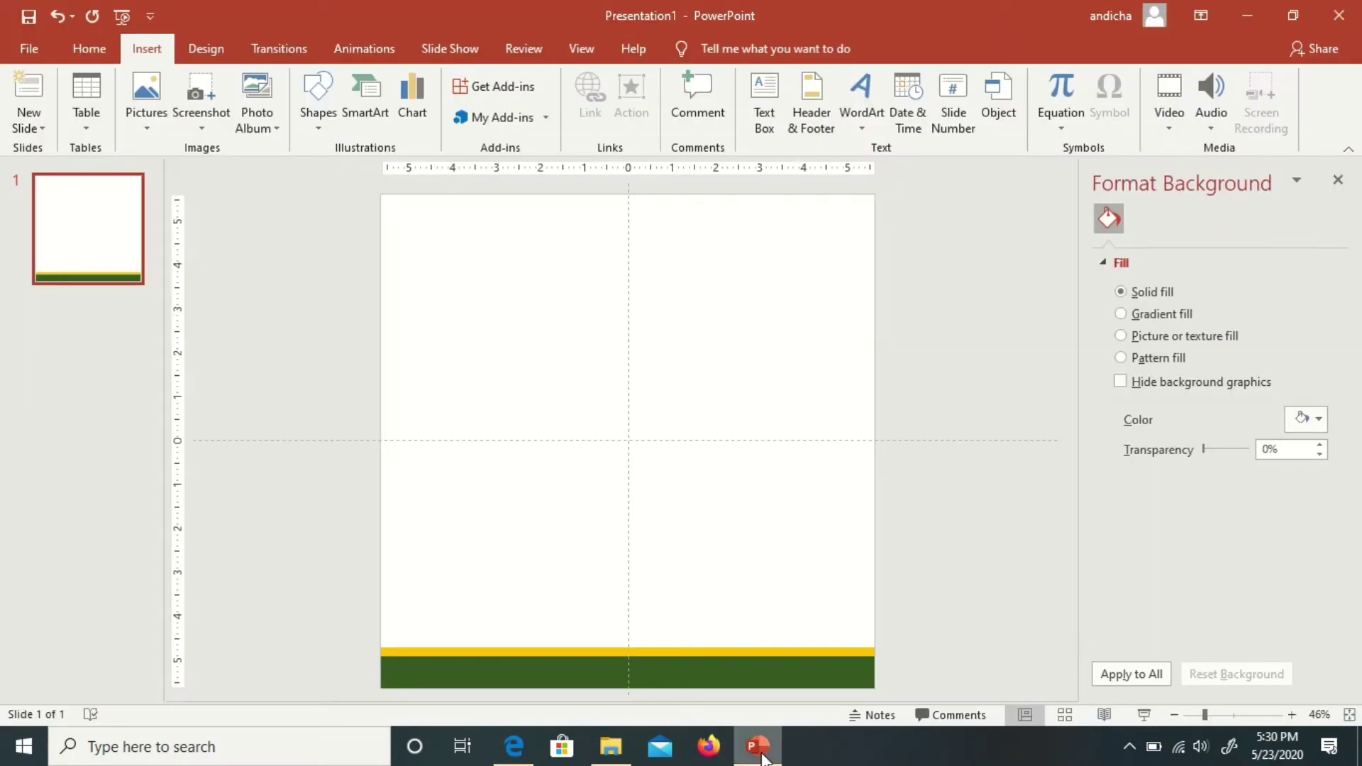
{"action": "right_click", "coordinate": [798, 298]}
{"action": "left_click", "coordinate": [867, 343]}
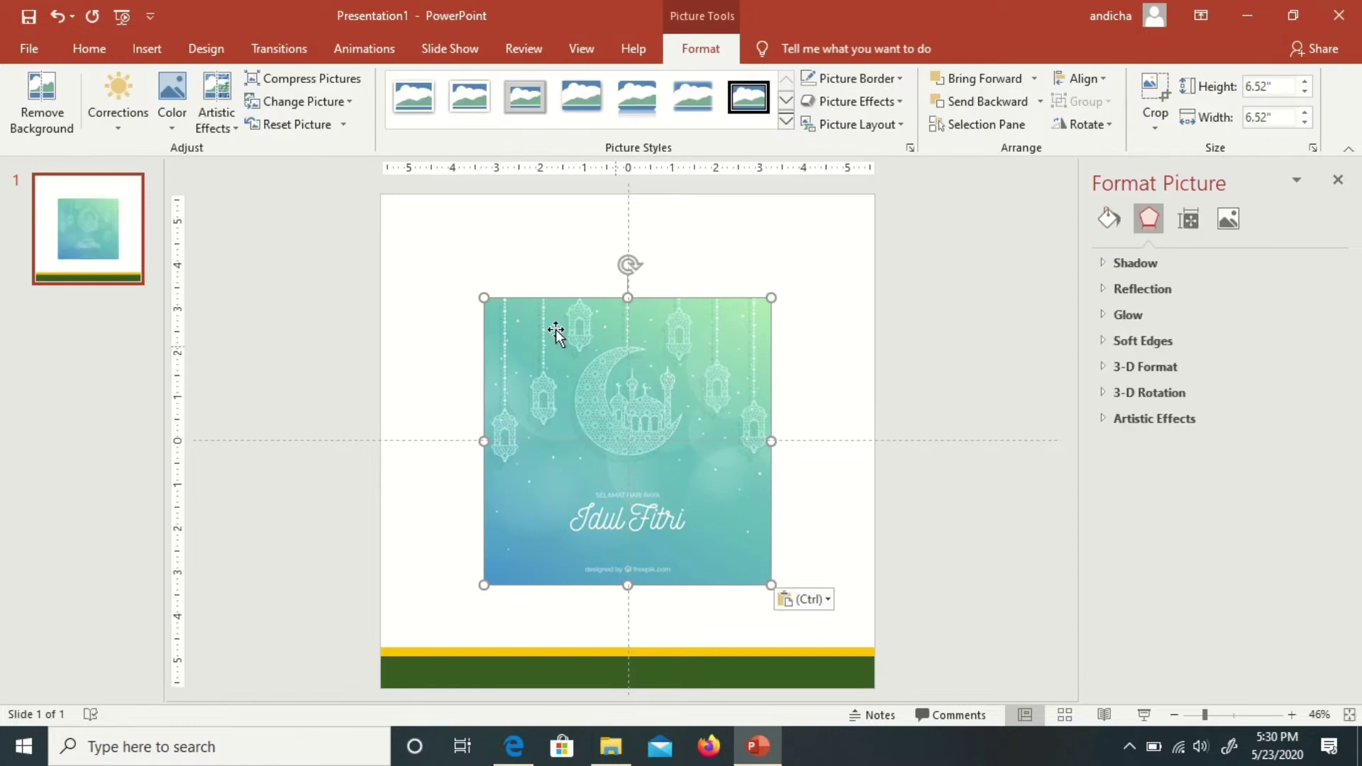
{"action": "left_click_drag", "start_coordinate": [484, 297], "coordinate": [381, 198]}
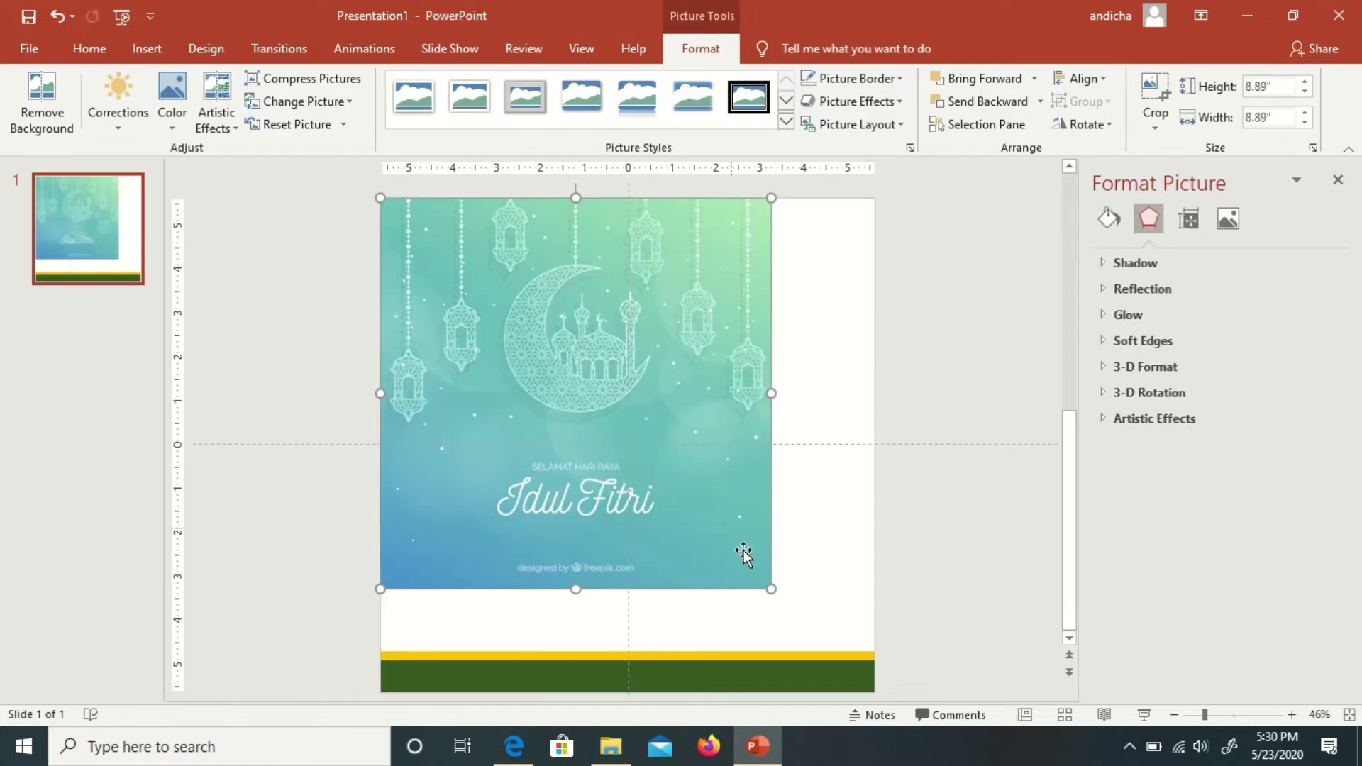
{"action": "mouse_move", "coordinate": [771, 589]}
{"action": "left_mouse_down"}
{"action": "mouse_move", "coordinate": [867, 640]}
{"action": "mouse_move", "coordinate": [875, 688]}
{"action": "left_mouse_up"}
Step: Send the picture to the back behind the green and yellow bars
{"action": "right_click", "coordinate": [693, 471]}
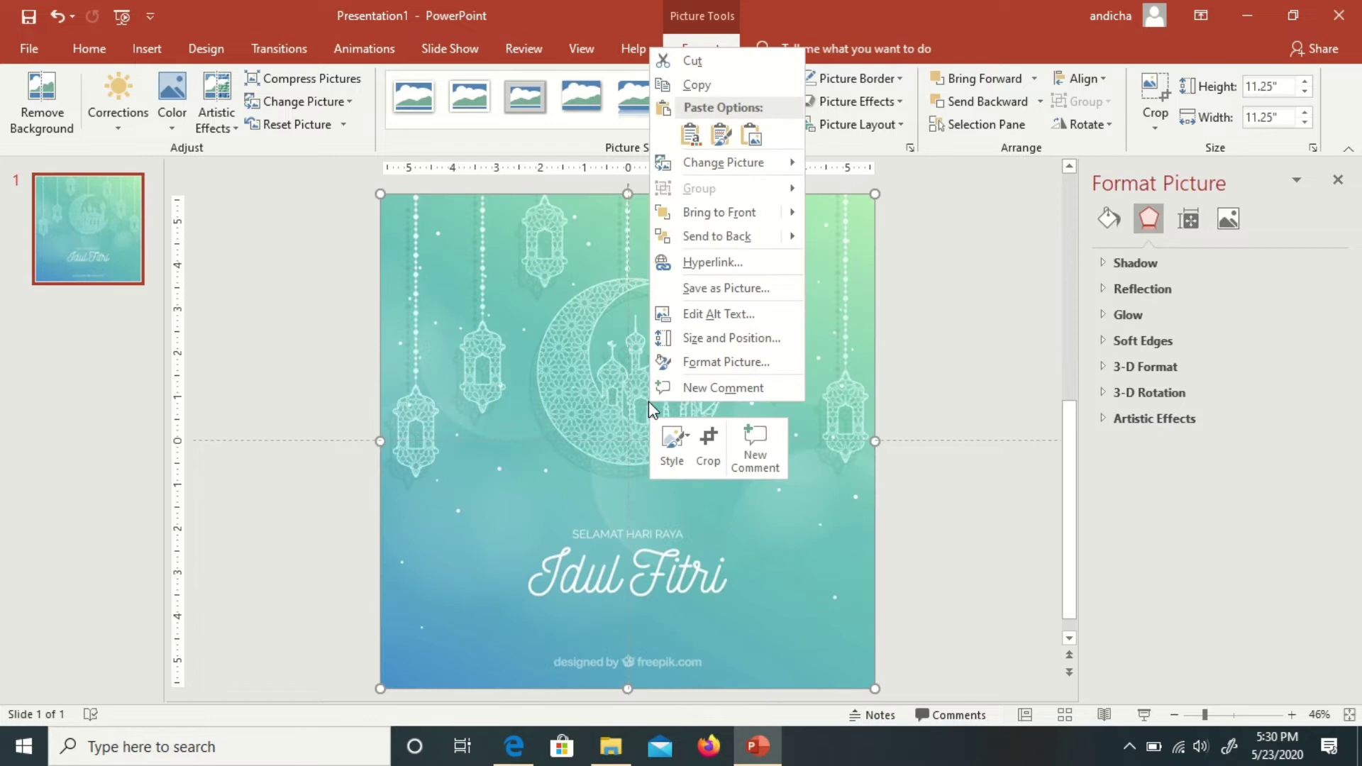
{"action": "left_click", "coordinate": [702, 238]}
{"action": "left_click", "coordinate": [937, 341]}
{"action": "left_click", "coordinate": [731, 310]}
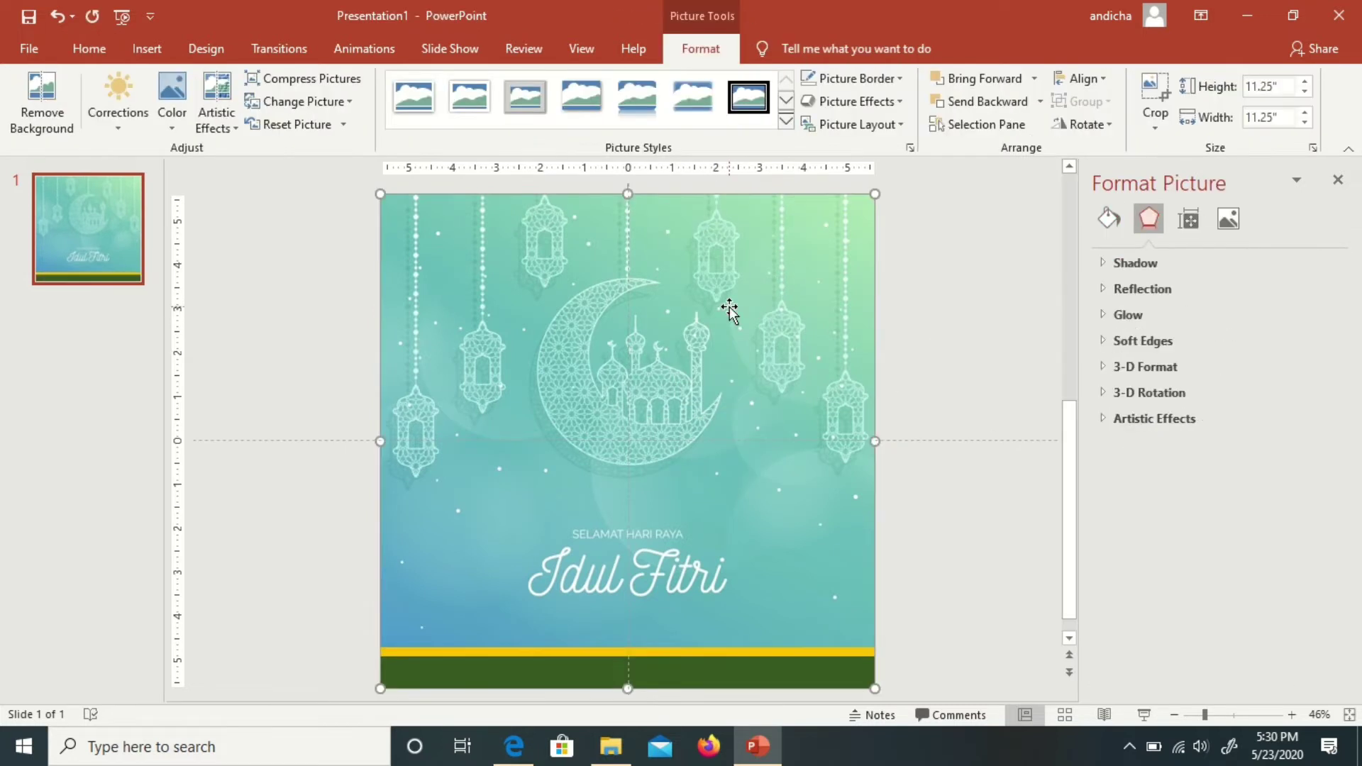
Step: Recolour the picture with a custom light green tint
{"action": "left_click", "coordinate": [173, 125]}
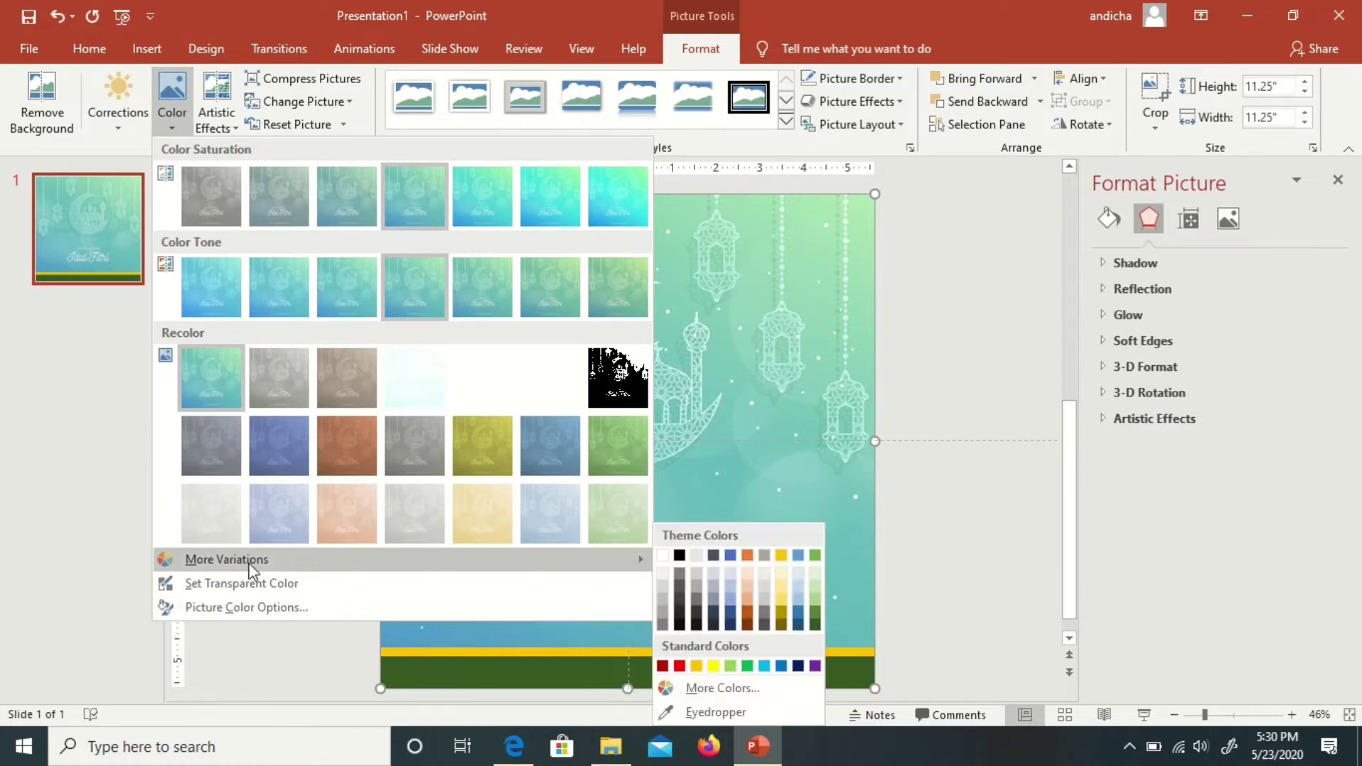
{"action": "mouse_move", "coordinate": [227, 560]}
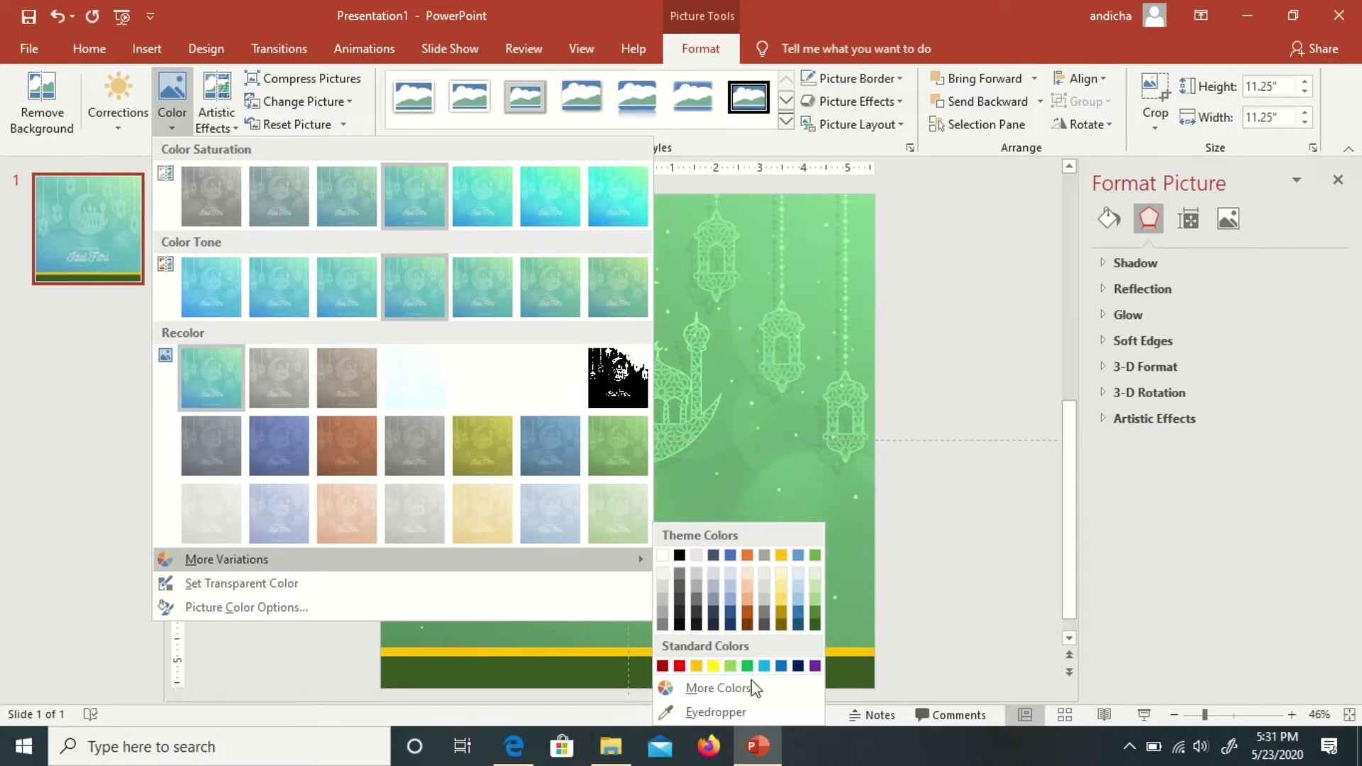
{"action": "key", "text": "Escape"}
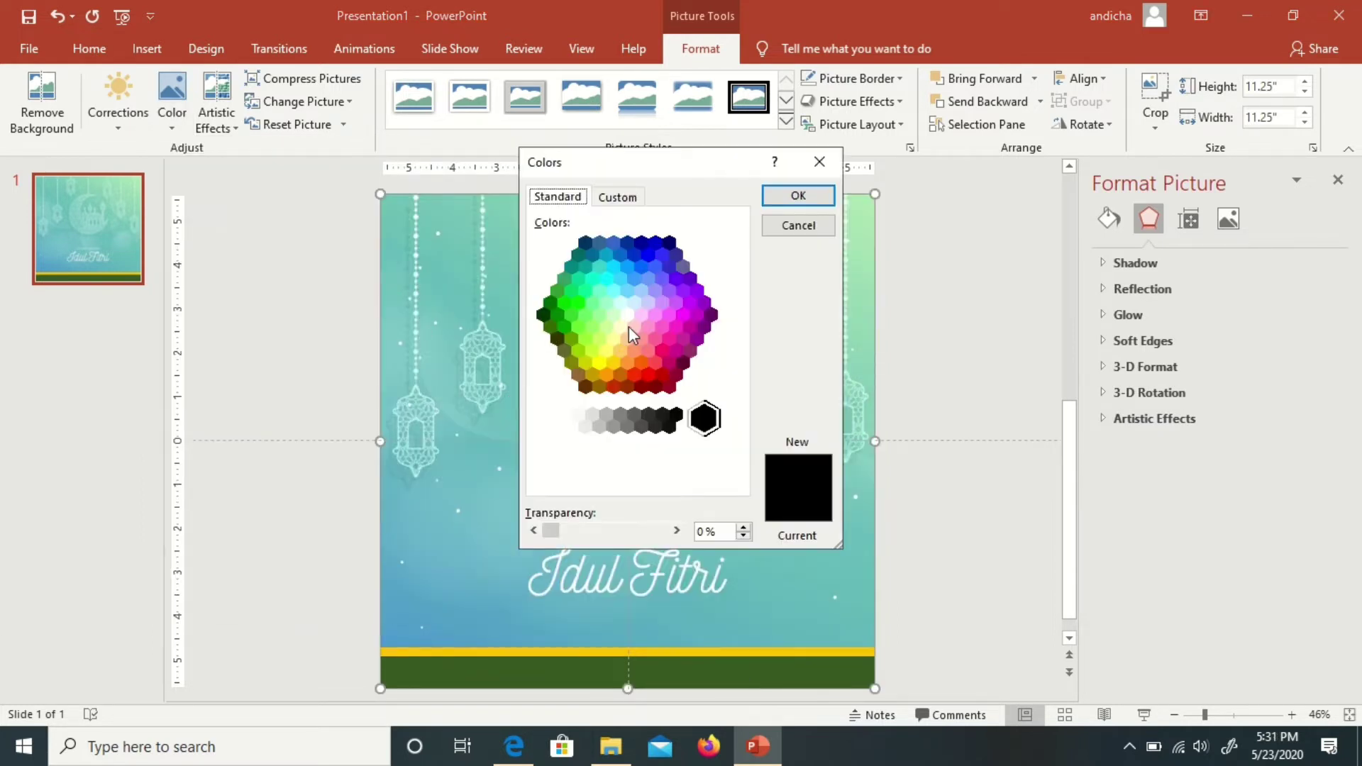
{"action": "left_click", "coordinate": [617, 198]}
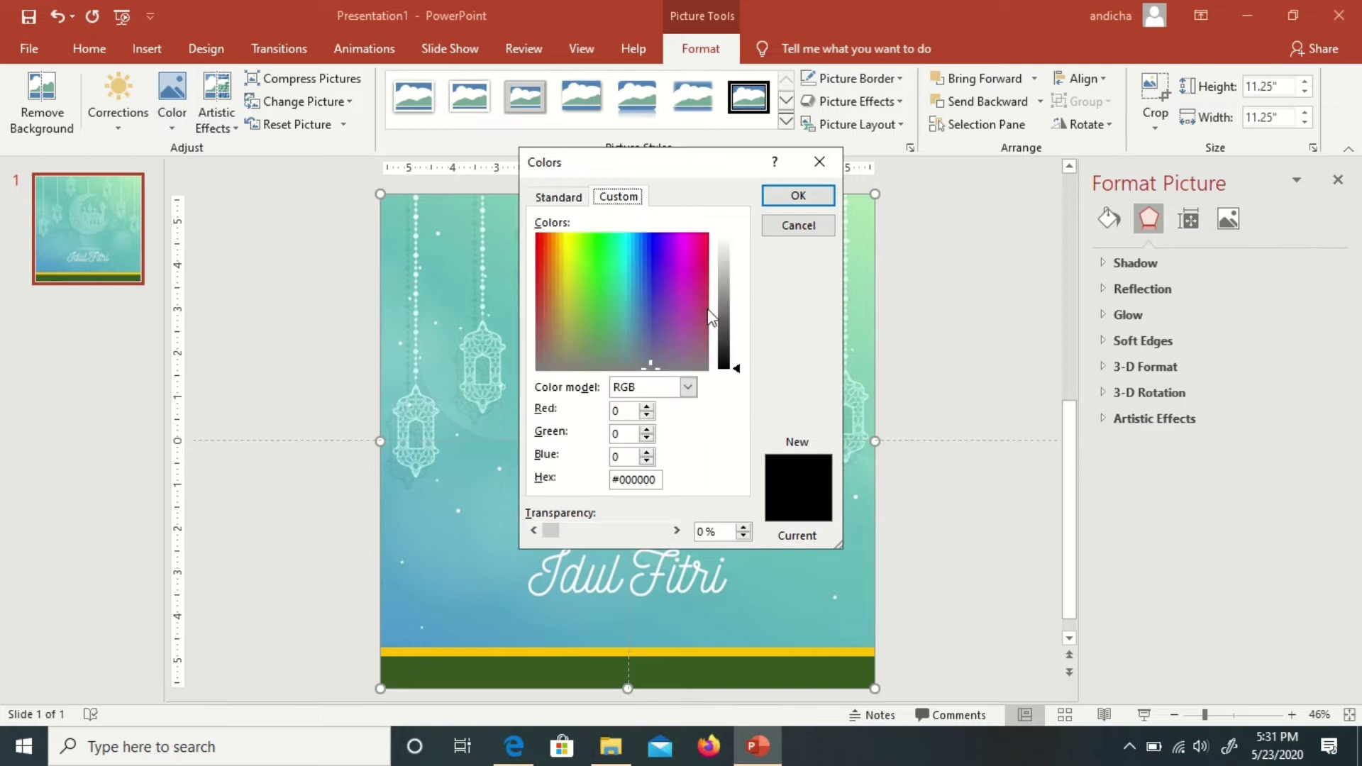
{"action": "left_click", "coordinate": [609, 282]}
{"action": "left_click", "coordinate": [727, 324]}
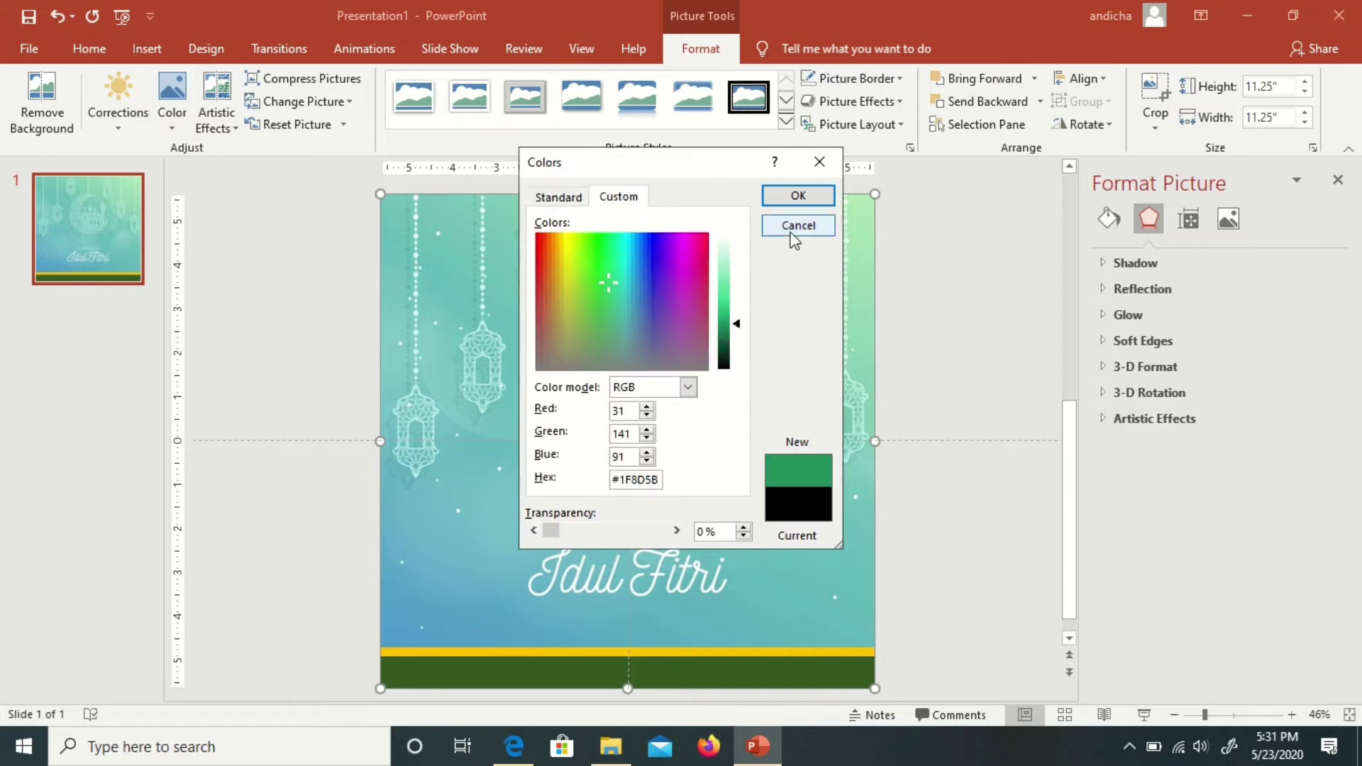
{"action": "left_click", "coordinate": [725, 296]}
{"action": "left_click", "coordinate": [801, 195]}
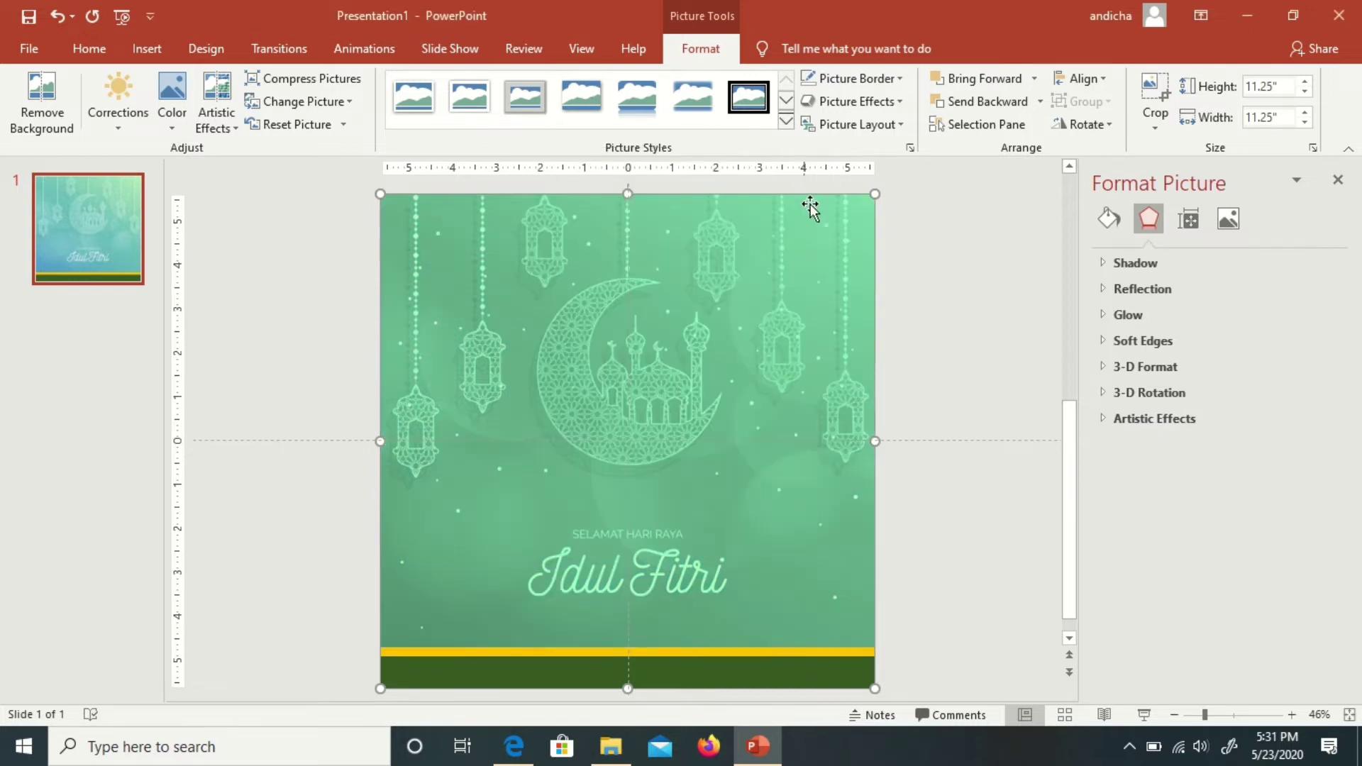
{"action": "left_click", "coordinate": [948, 314]}
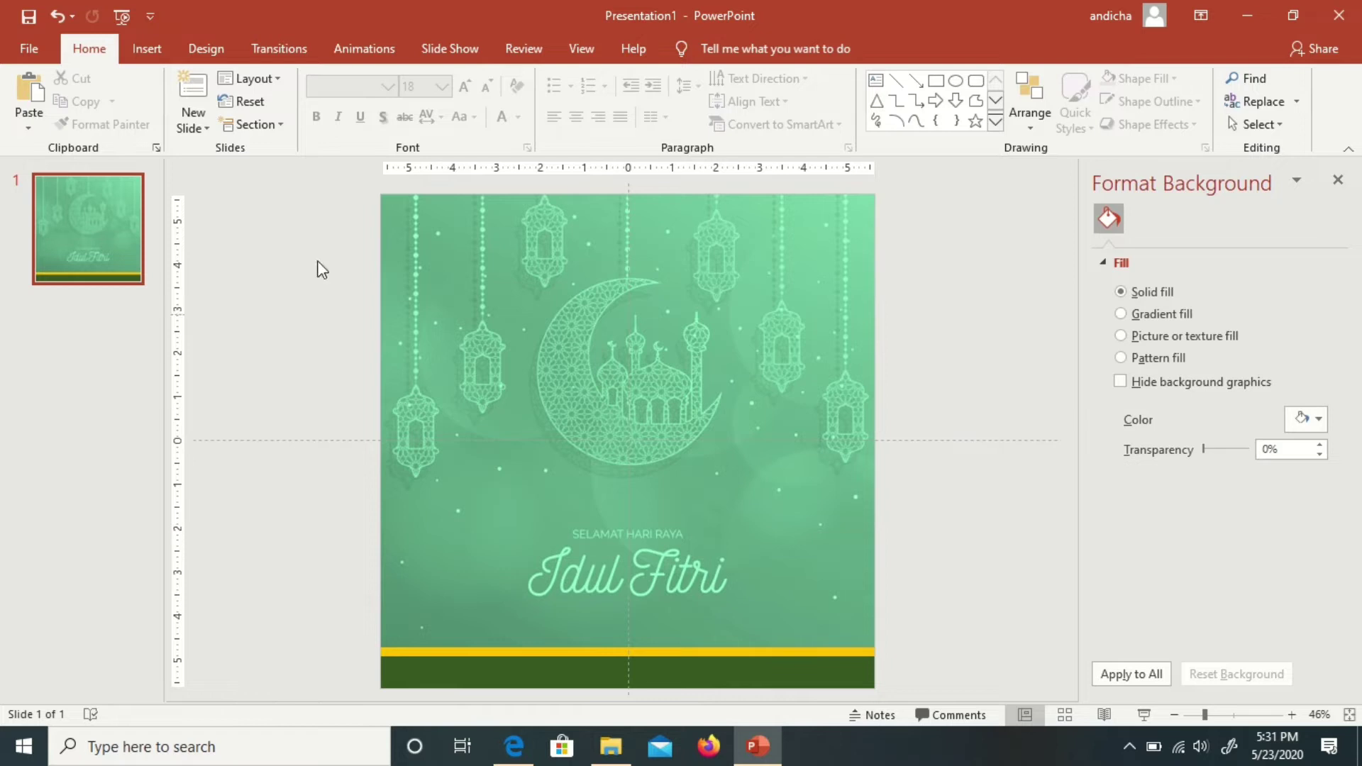
Step: Draw a text box across the slide top reading 'Selamat Hari Raya' and select its text
{"action": "left_click", "coordinate": [151, 51]}
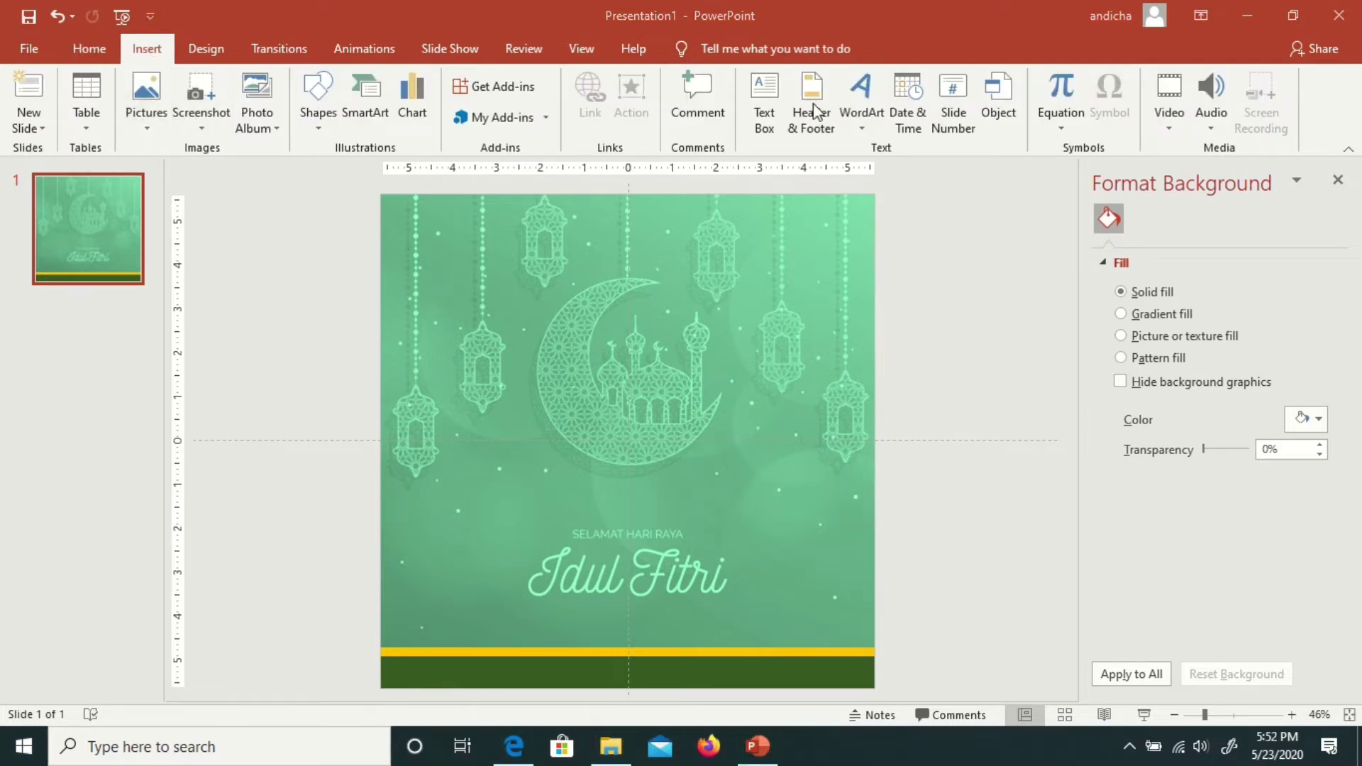
{"action": "left_click", "coordinate": [764, 103]}
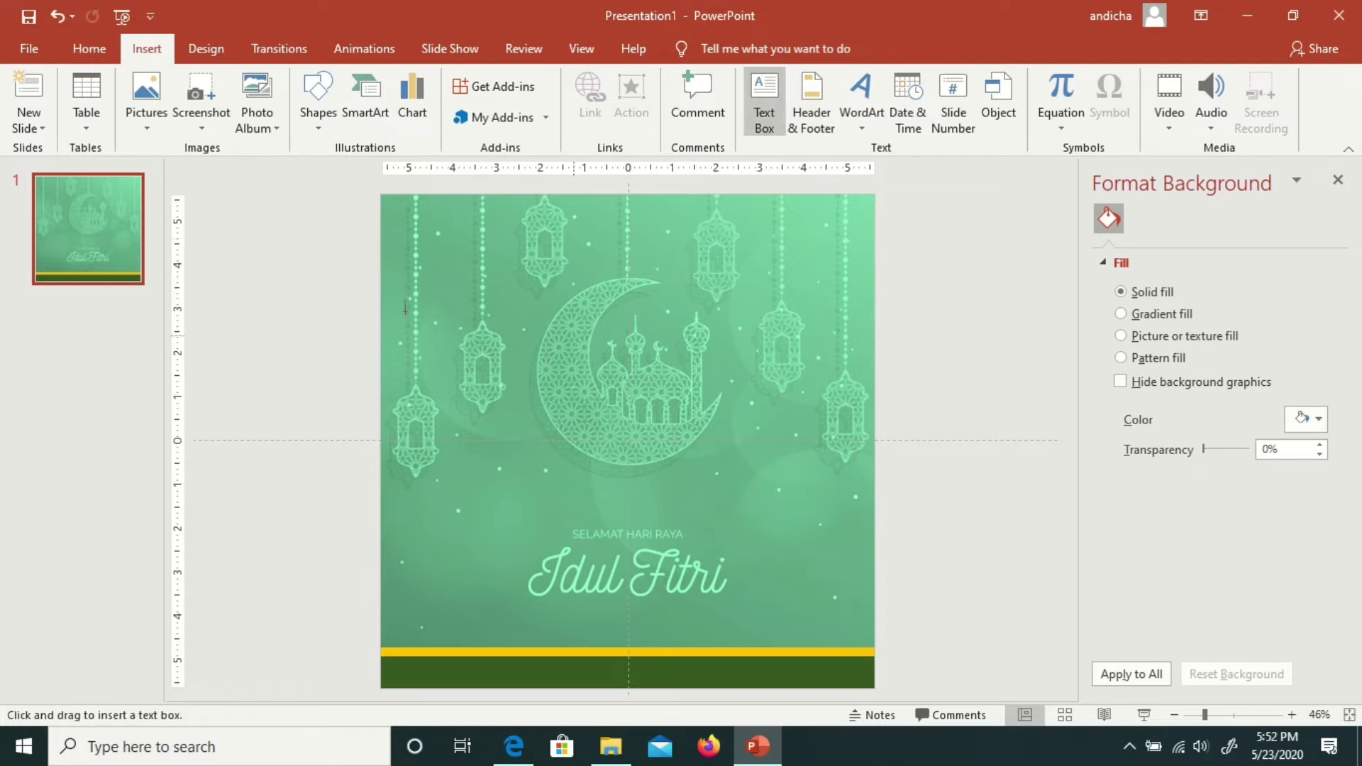
{"action": "left_click_drag", "start_coordinate": [416, 244], "coordinate": [793, 320]}
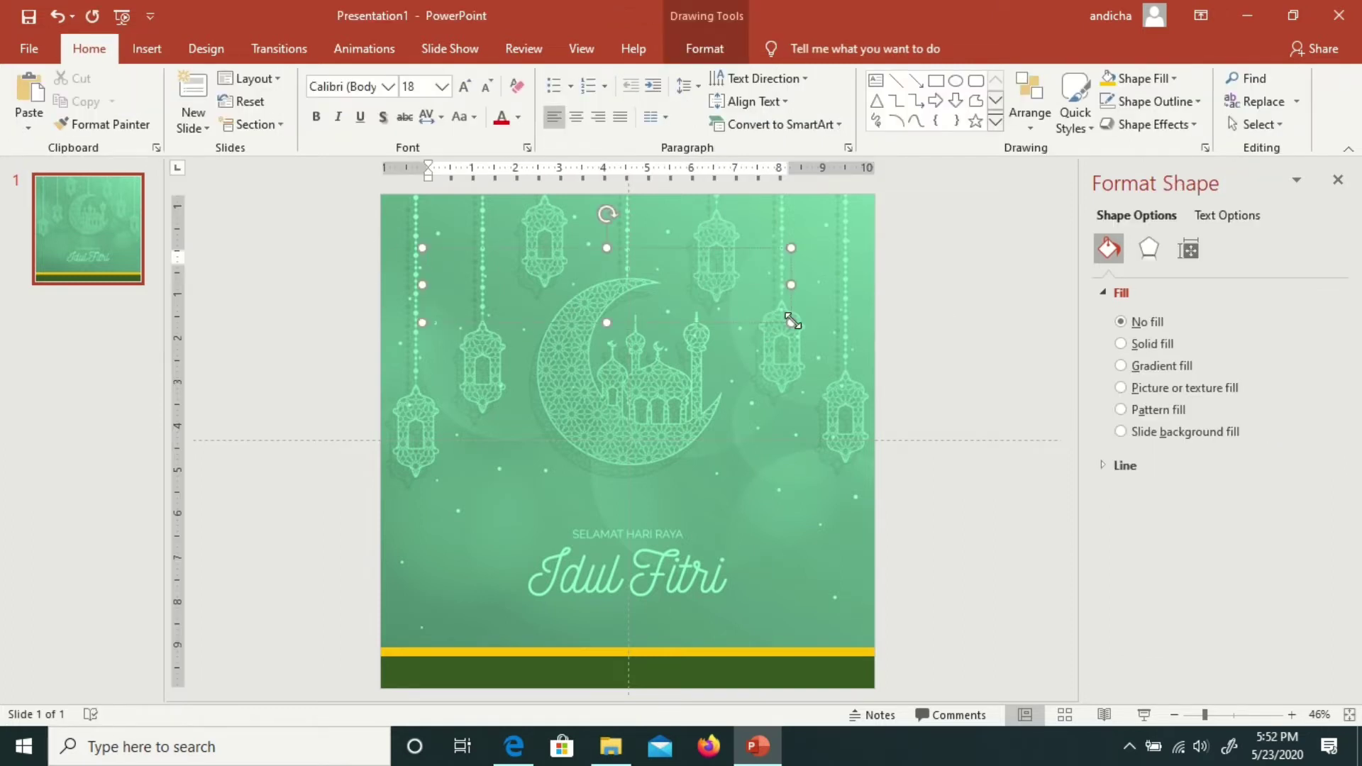
{"action": "type", "text": "se"}
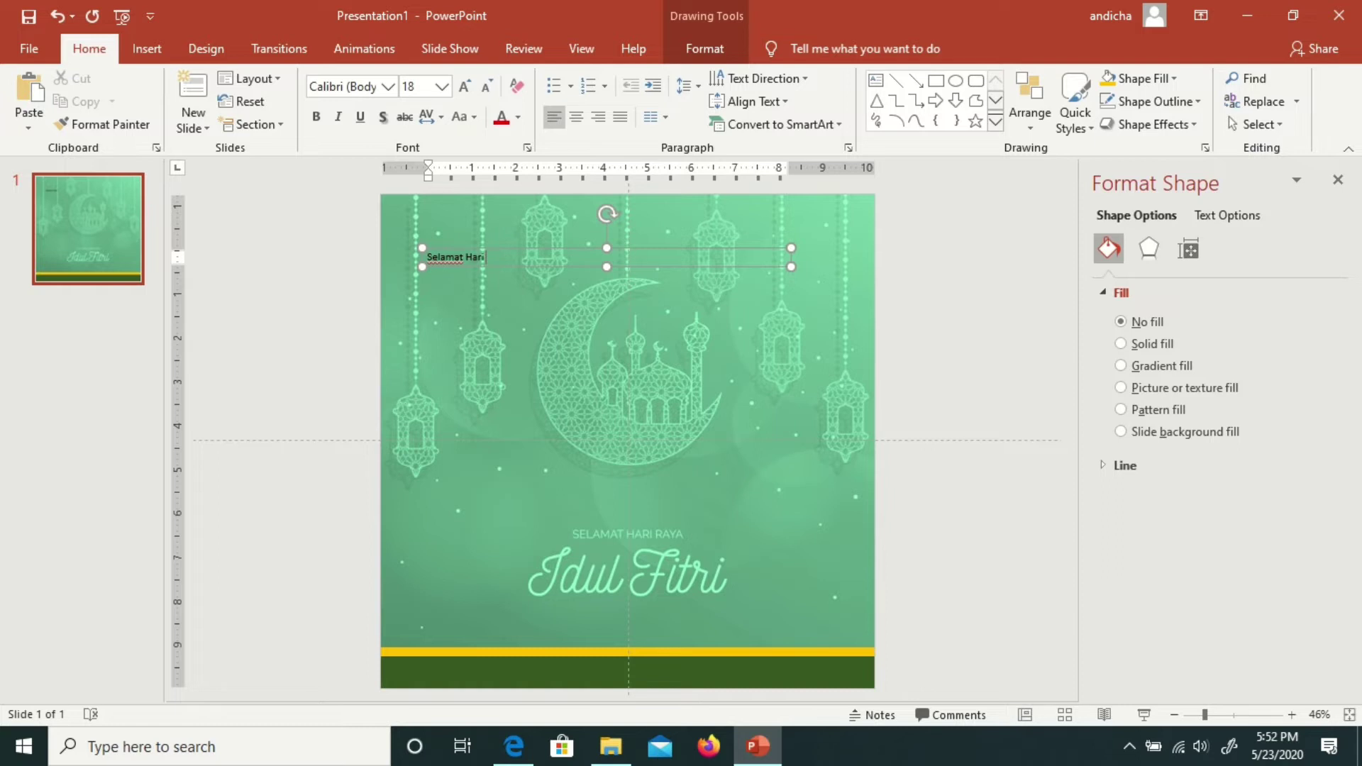
{"action": "type", "text": "raya"}
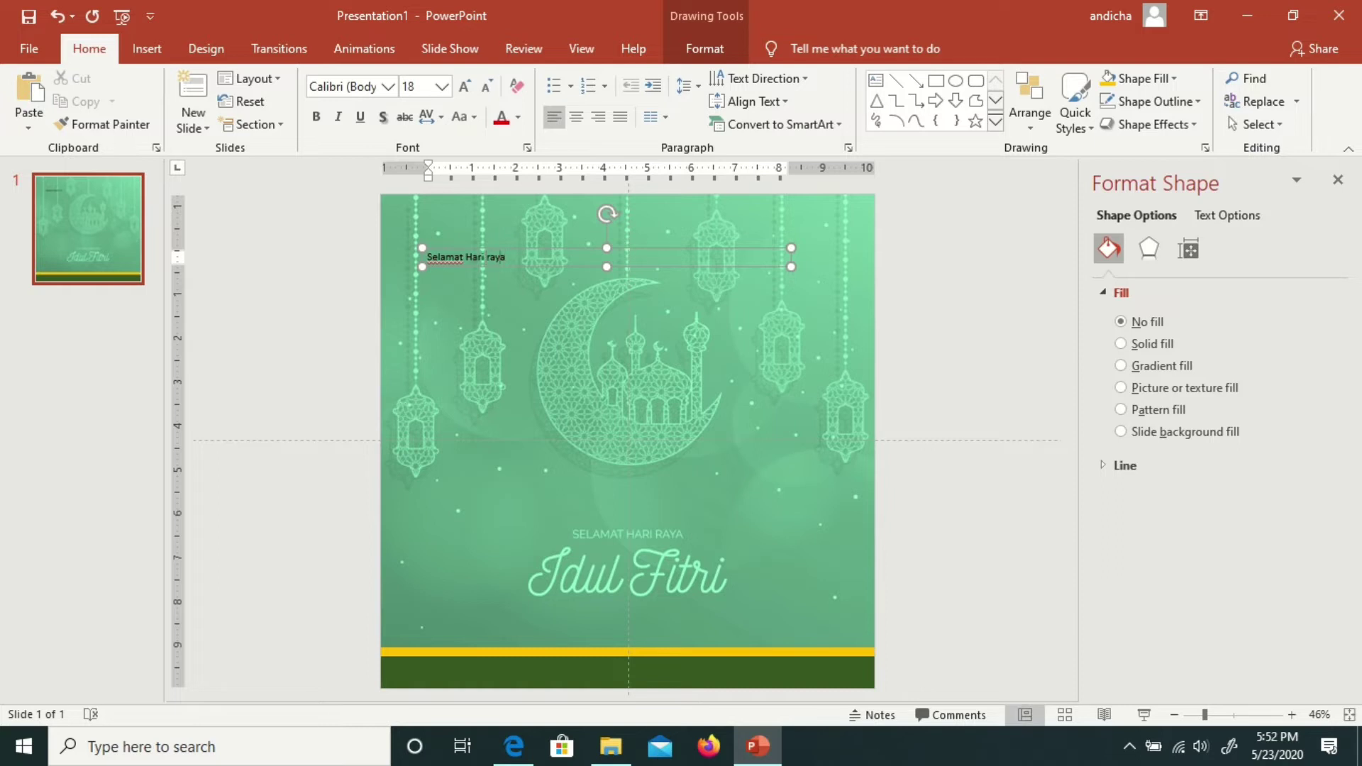
{"action": "double_click", "coordinate": [490, 257]}
{"action": "type", "text": "Raya"}
{"action": "key", "text": "ctrl+a"}
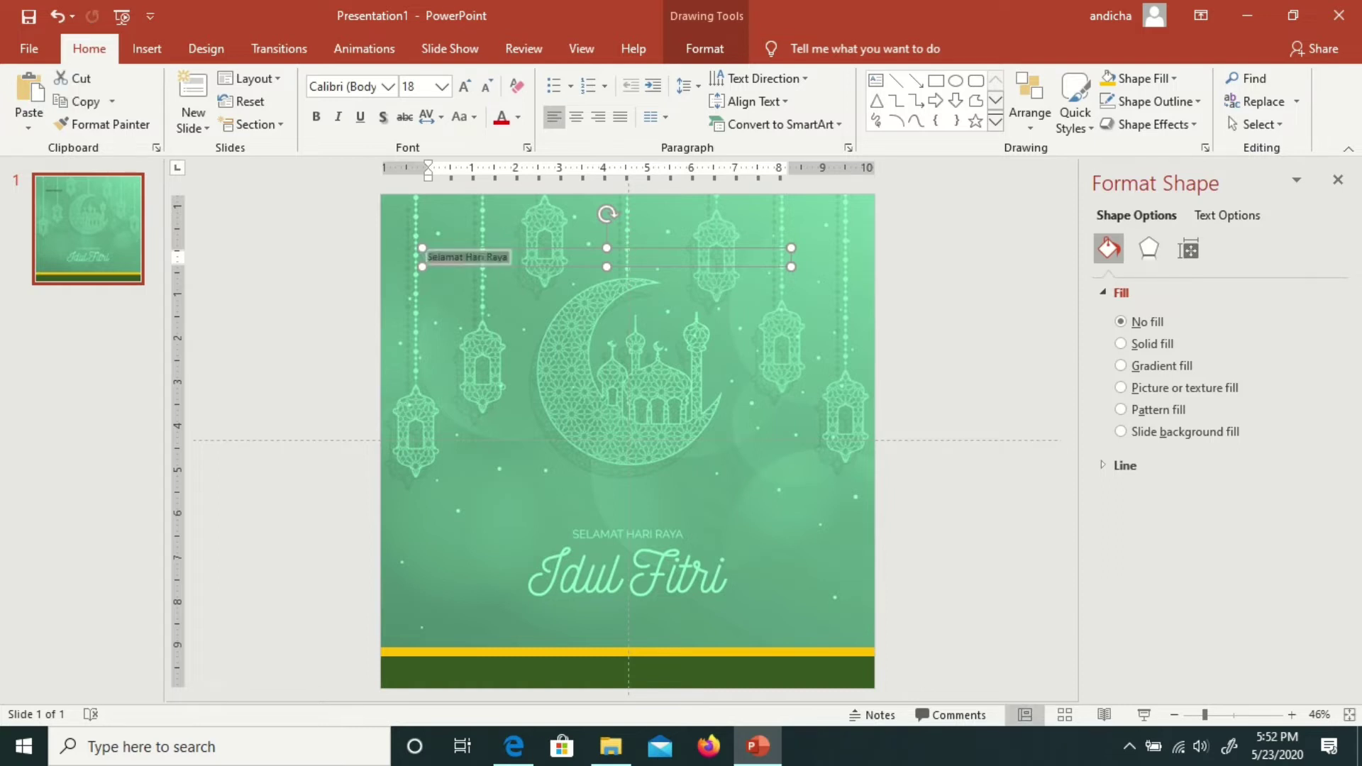
Step: Format the greeting as centred Keep Calm Med at 54 pt
{"action": "left_click", "coordinate": [388, 86]}
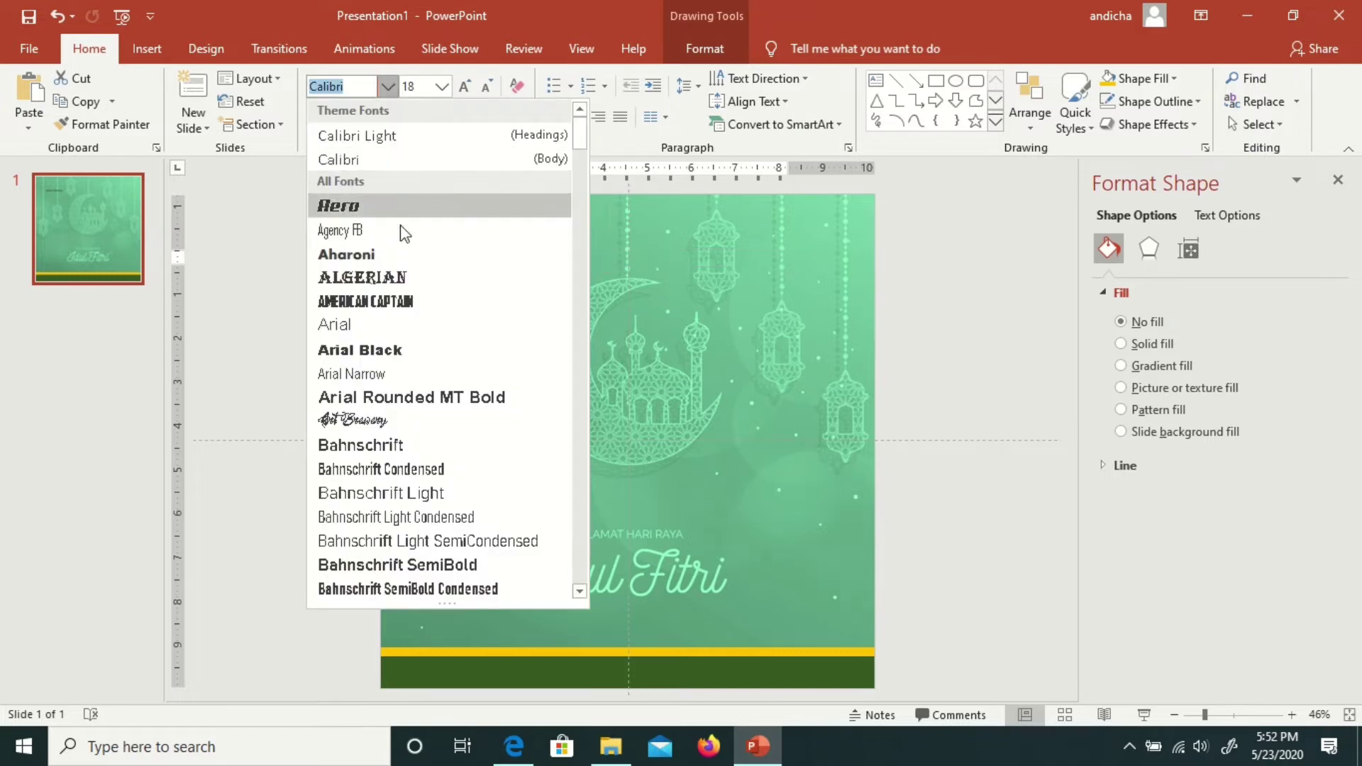
{"action": "scroll", "coordinate": [414, 303], "scroll_direction": "down", "scroll_amount": 10}
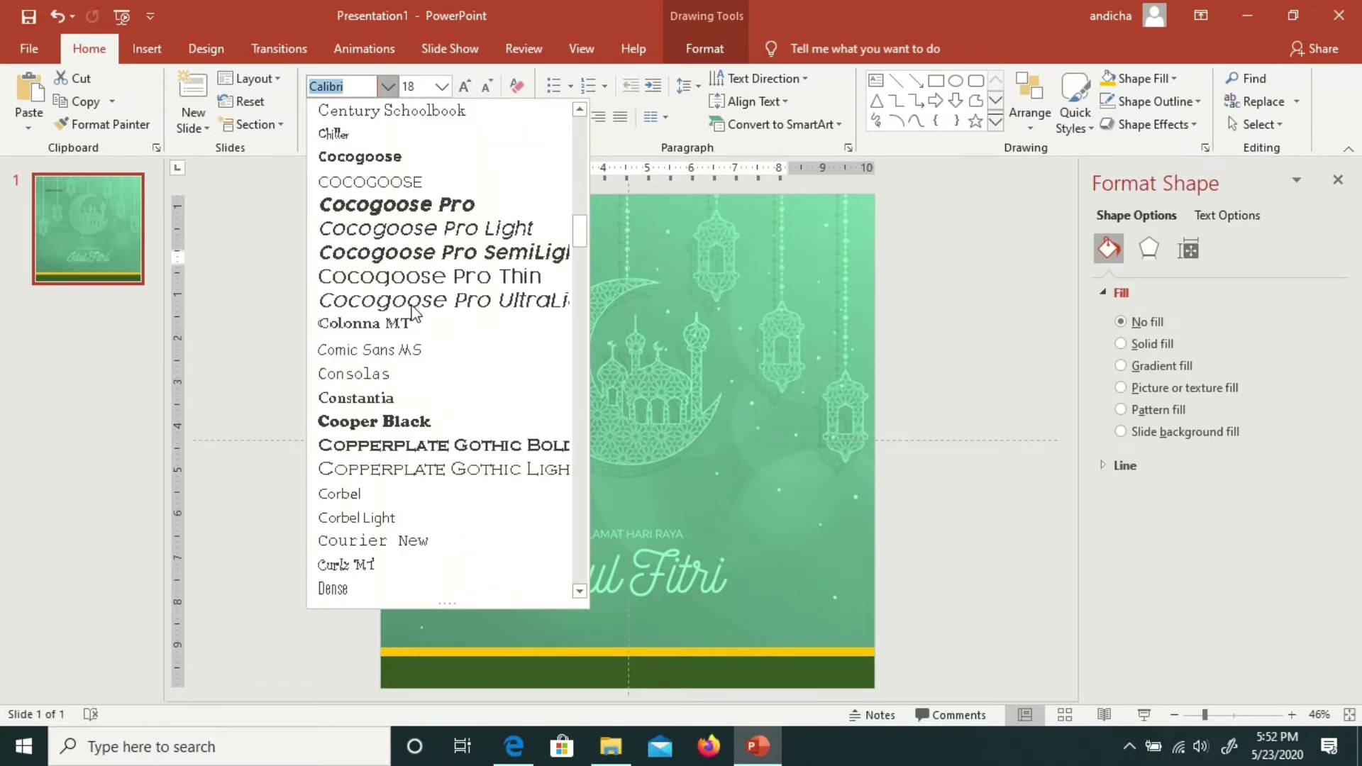
{"action": "scroll", "coordinate": [411, 332], "scroll_direction": "down", "scroll_amount": 8}
{"action": "scroll", "coordinate": [411, 332], "scroll_direction": "down", "scroll_amount": 8}
{"action": "scroll", "coordinate": [412, 333], "scroll_direction": "down", "scroll_amount": 5}
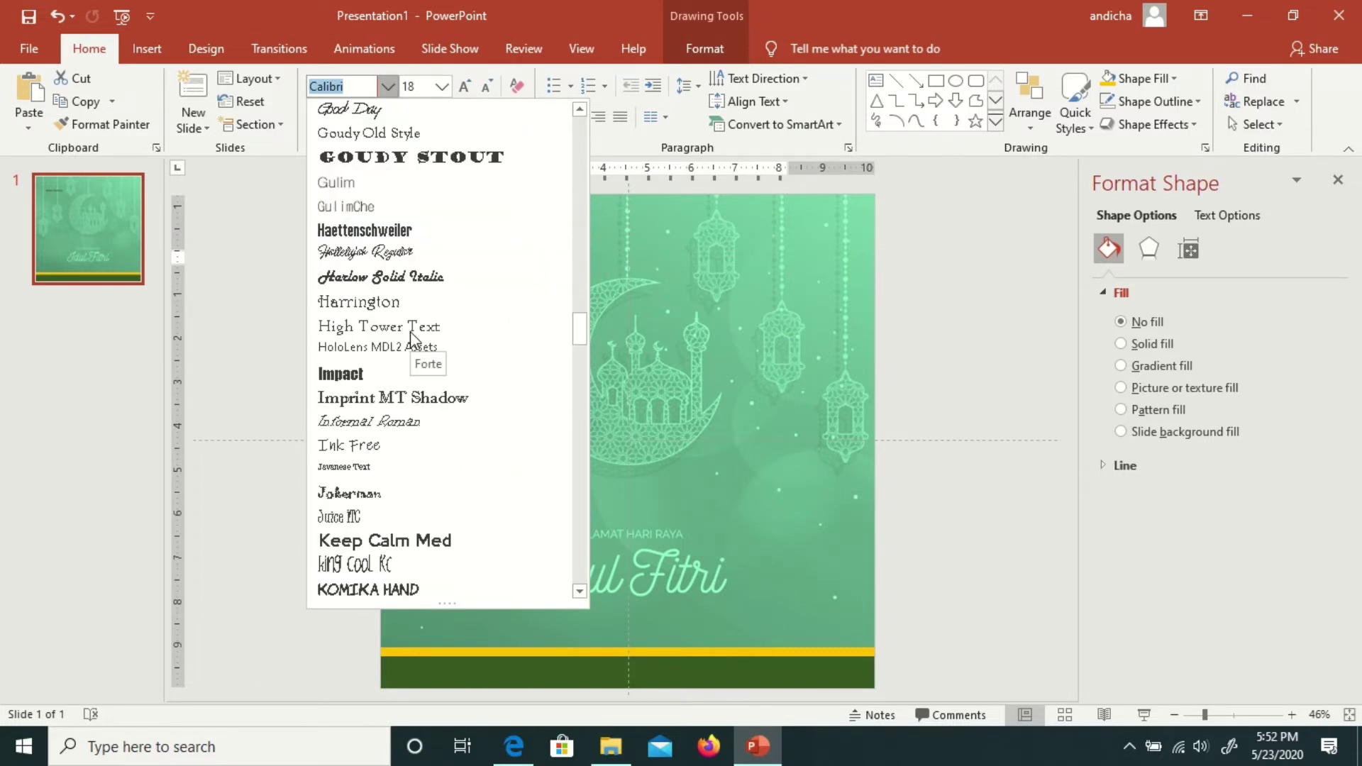
{"action": "scroll", "coordinate": [410, 330], "scroll_direction": "down", "scroll_amount": 7}
{"action": "scroll", "coordinate": [410, 331], "scroll_direction": "up", "scroll_amount": 3}
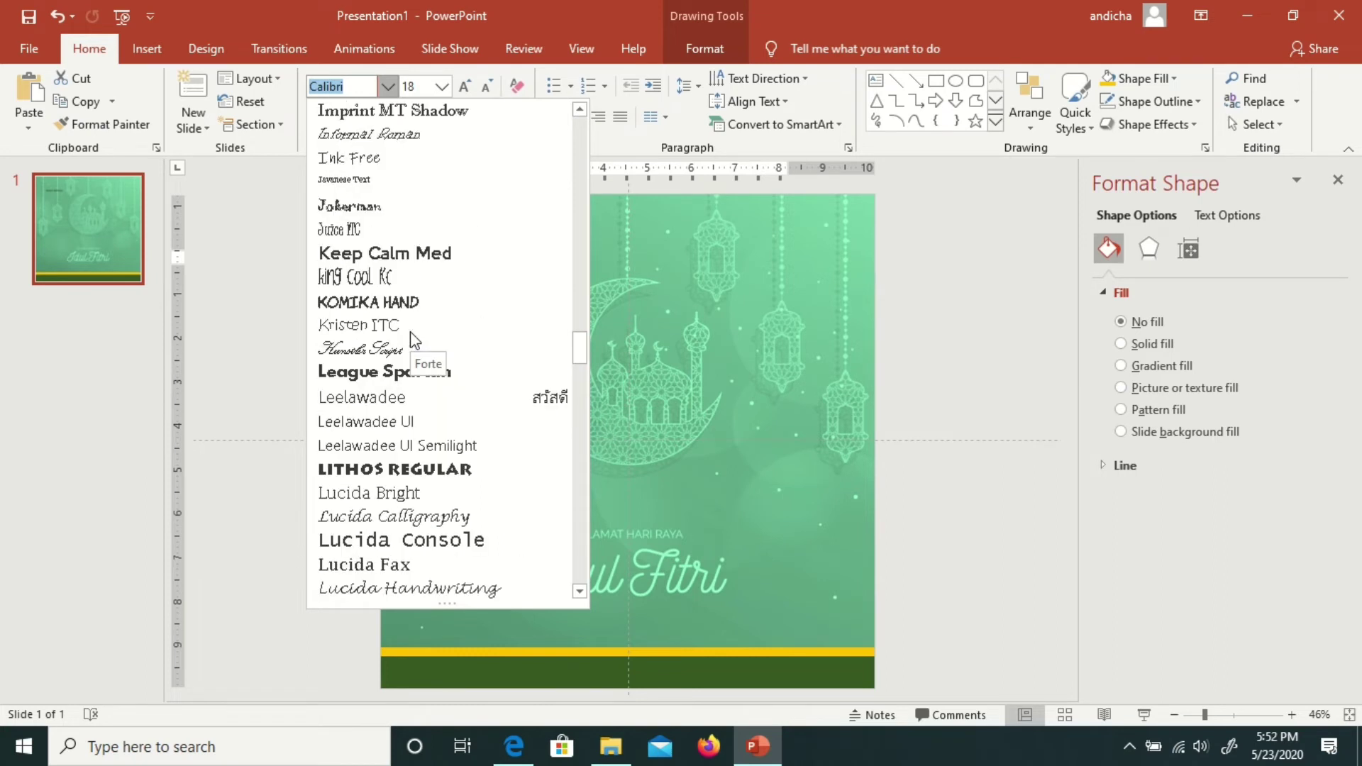
{"action": "left_click", "coordinate": [453, 248]}
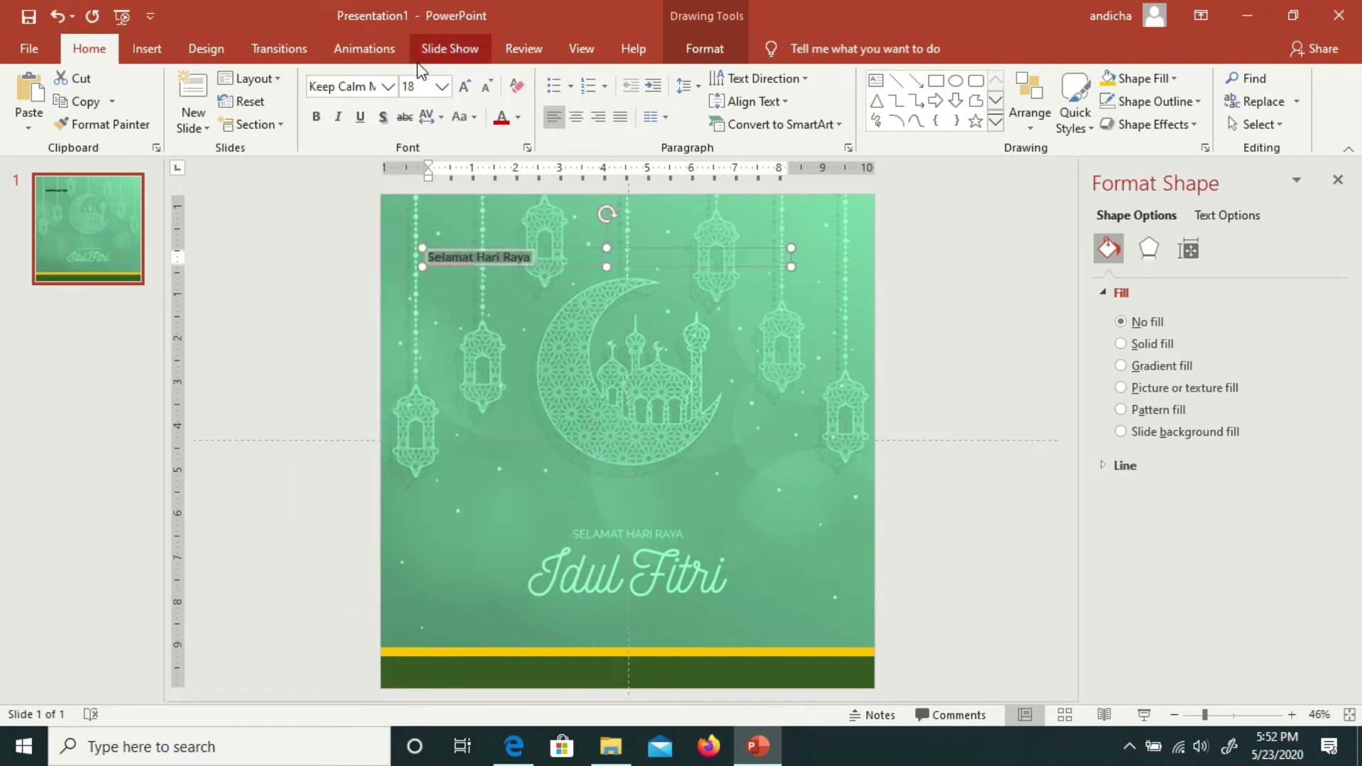
{"action": "left_click", "coordinate": [442, 86]}
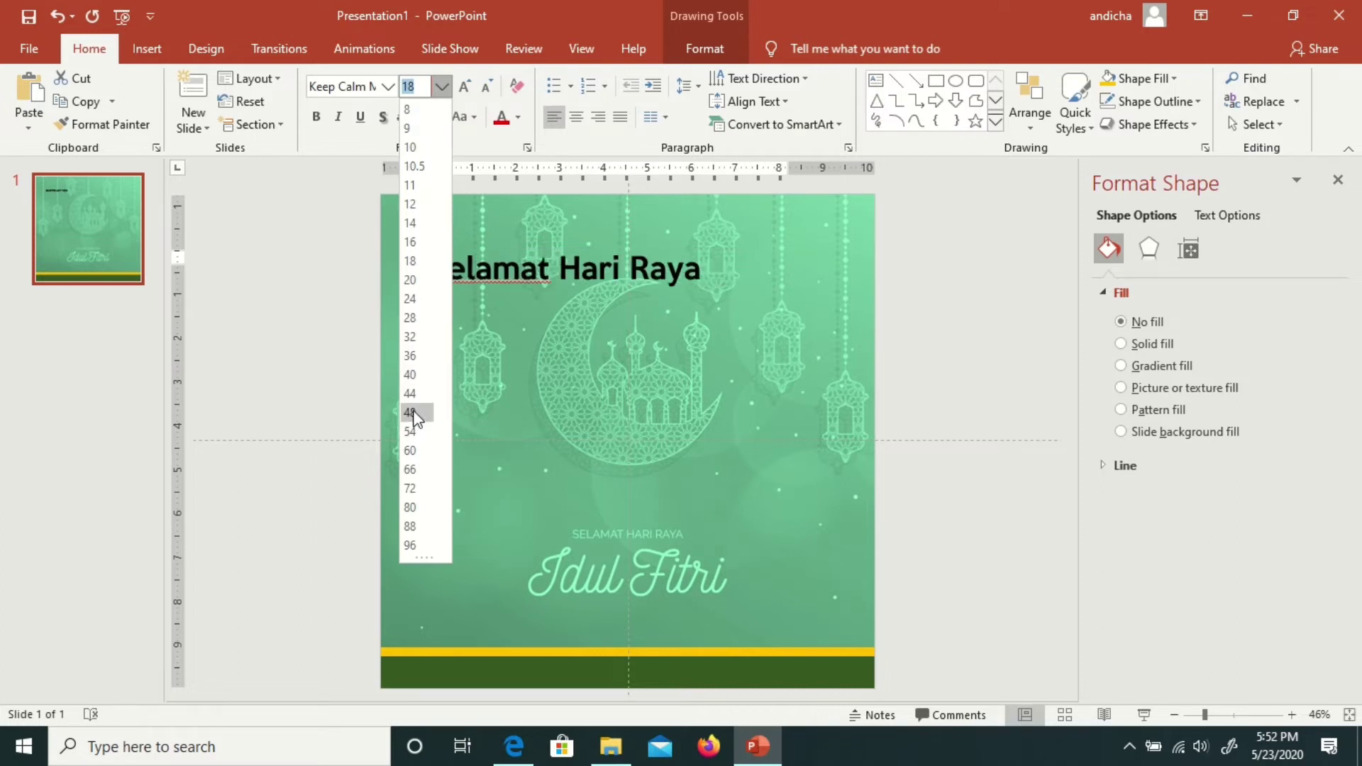
{"action": "left_click", "coordinate": [412, 430]}
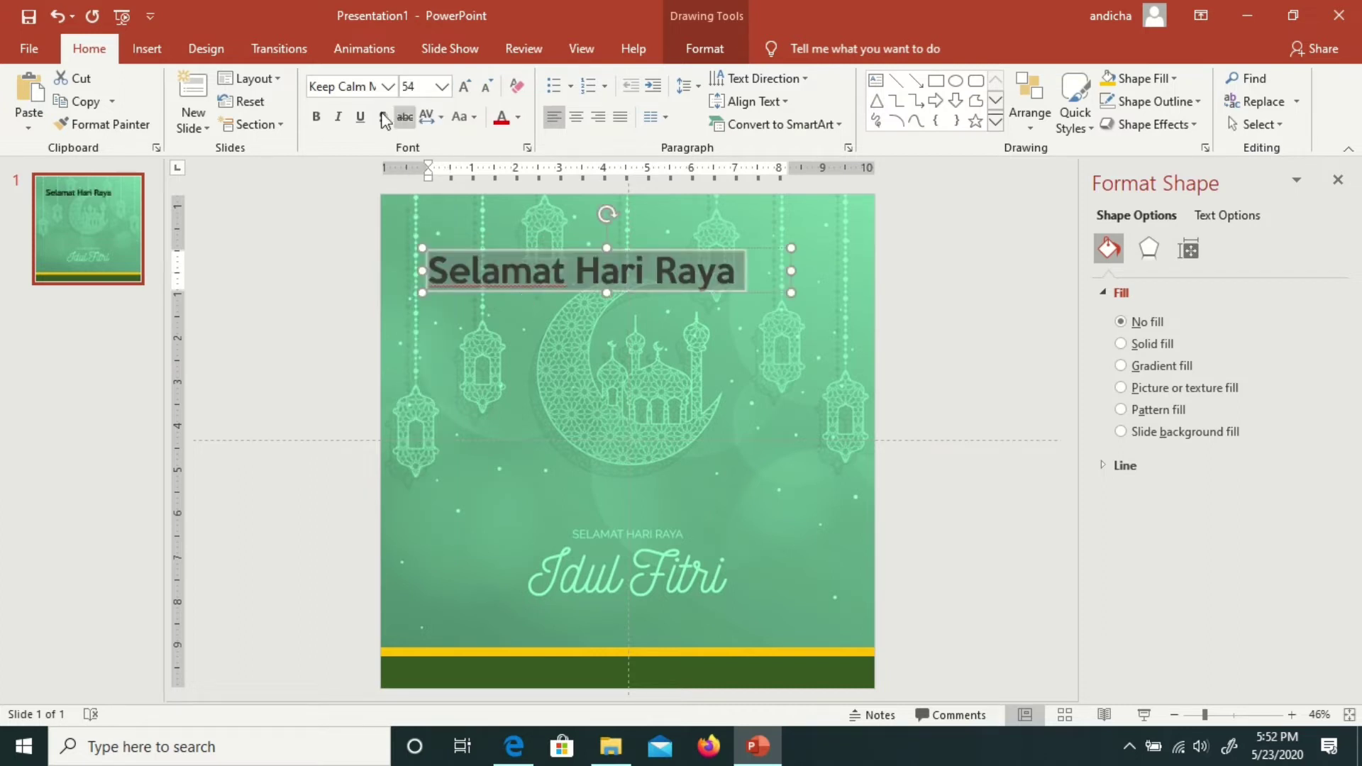
{"action": "left_click", "coordinate": [577, 119]}
{"action": "left_click", "coordinate": [518, 117]}
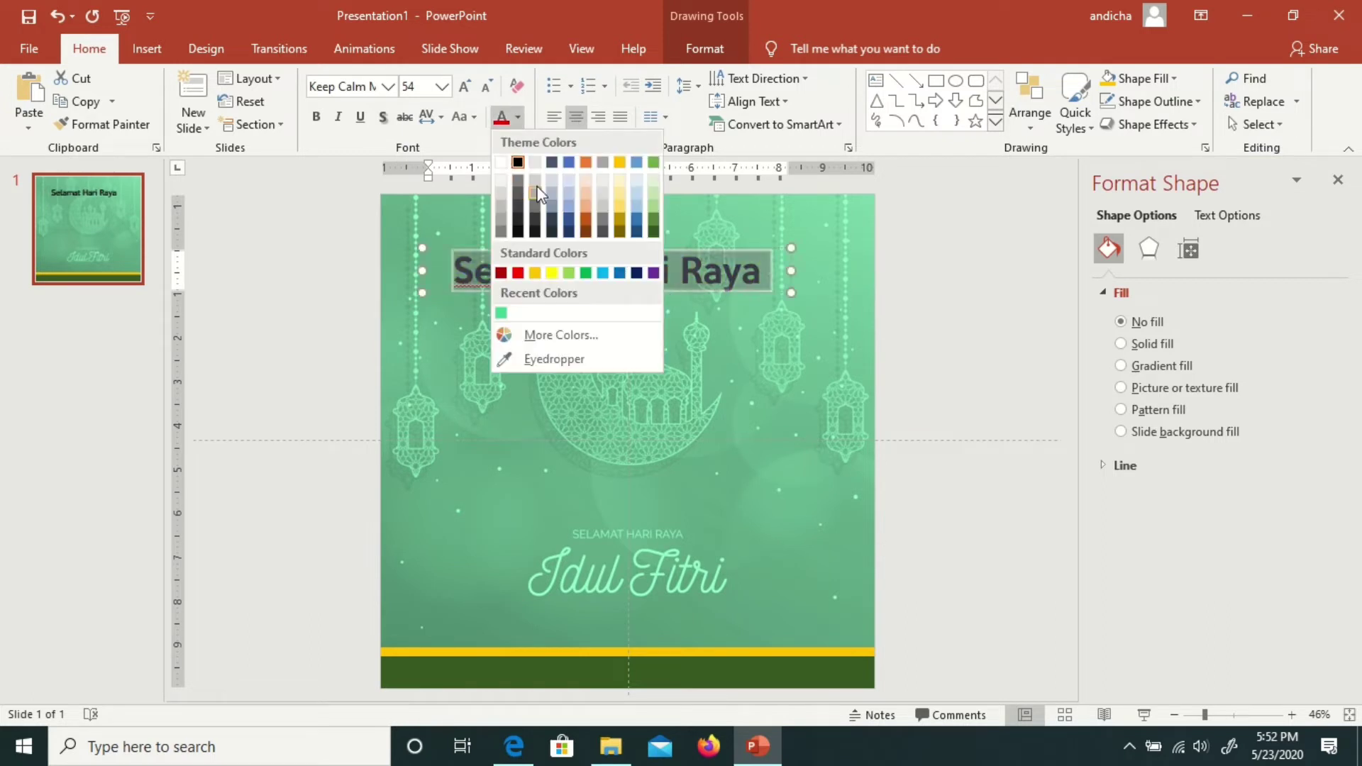
Step: Make the title text white and centre it horizontally on the slide
{"action": "left_click", "coordinate": [501, 163]}
{"action": "left_click", "coordinate": [875, 261]}
{"action": "left_click", "coordinate": [688, 254]}
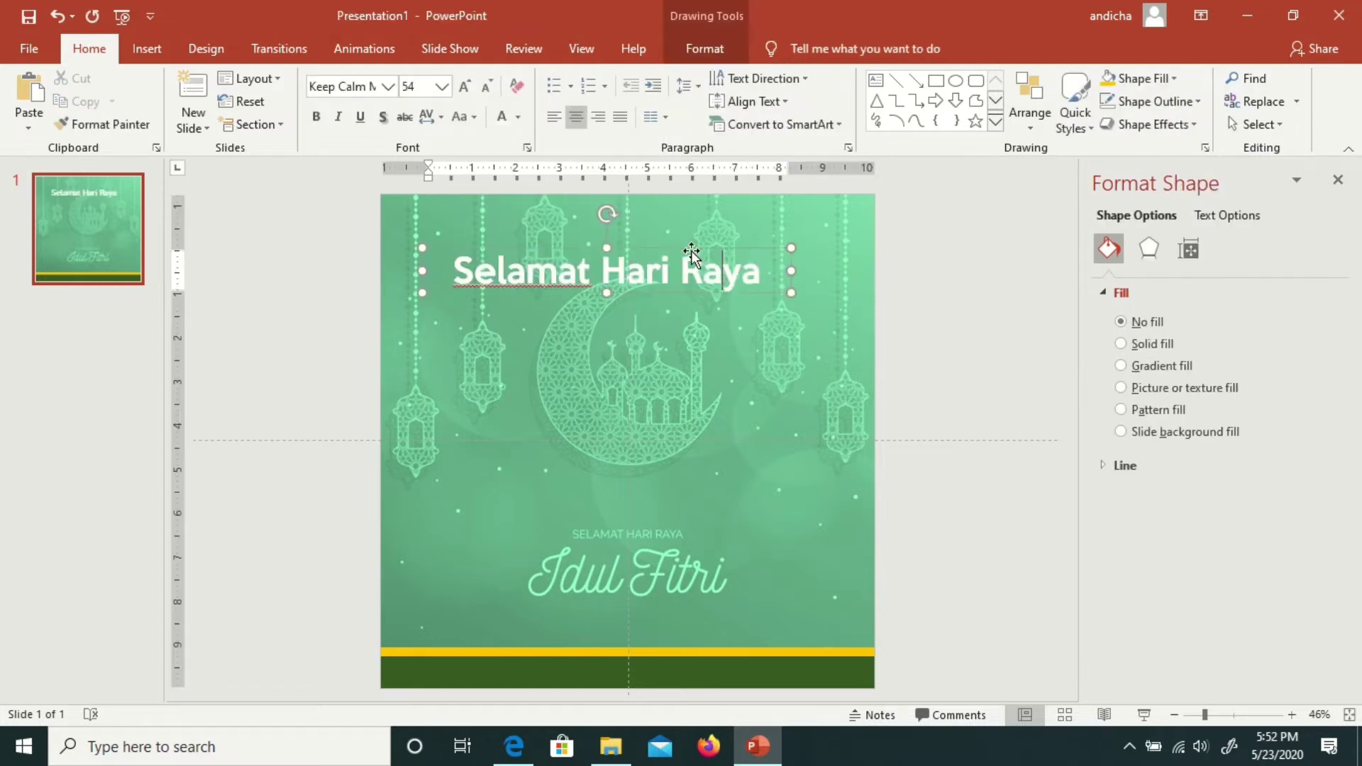
{"action": "left_click", "coordinate": [704, 48]}
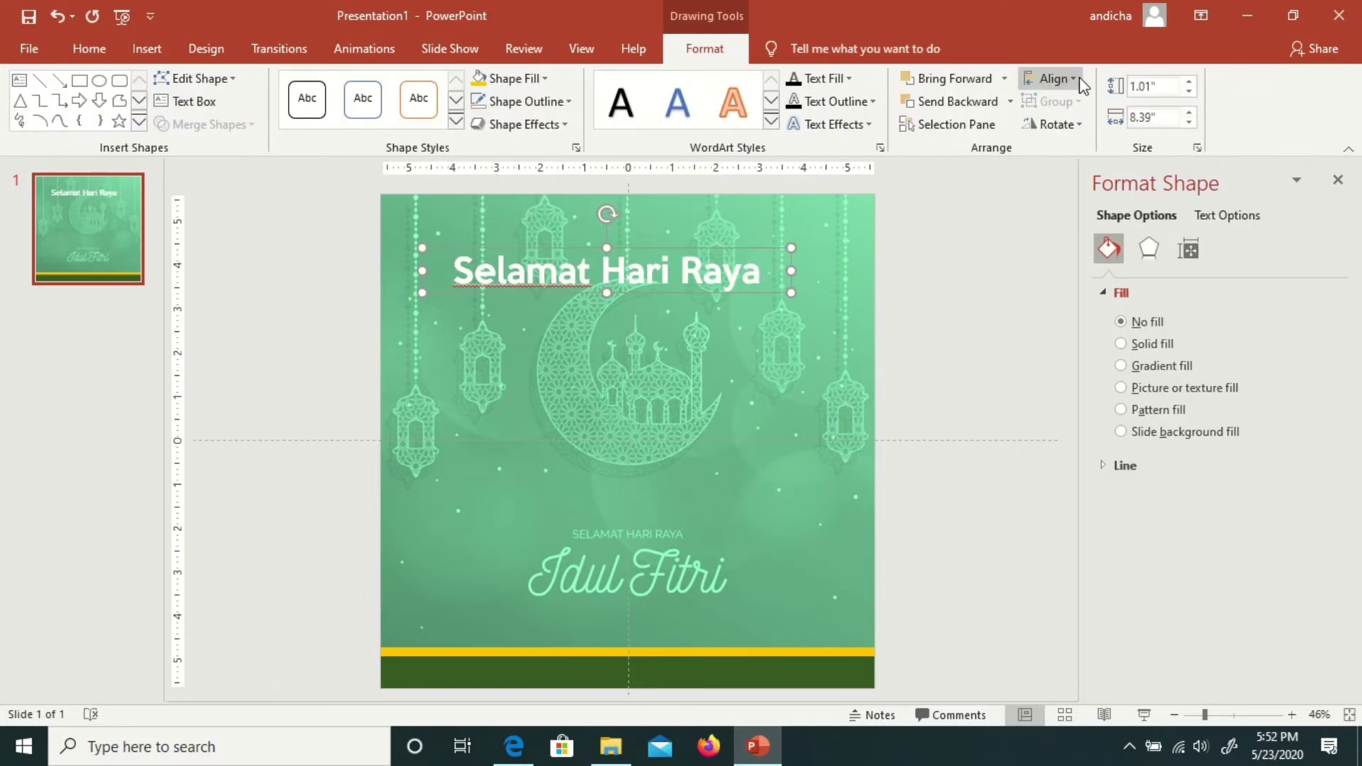
{"action": "left_click", "coordinate": [1051, 78]}
{"action": "left_click", "coordinate": [1085, 127]}
Step: Give the title an outer drop shadow and a green glow
{"action": "left_click", "coordinate": [967, 288]}
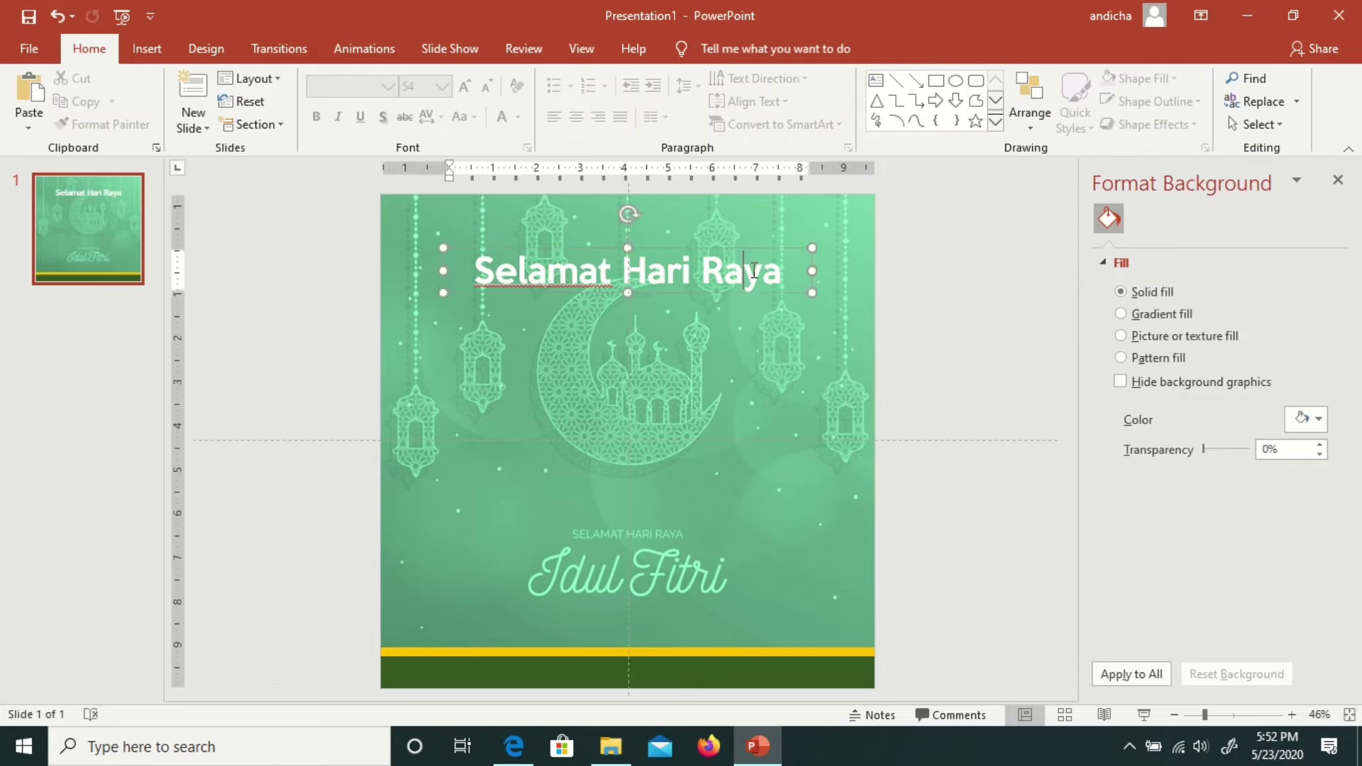
{"action": "left_click", "coordinate": [688, 252]}
{"action": "left_click", "coordinate": [687, 250]}
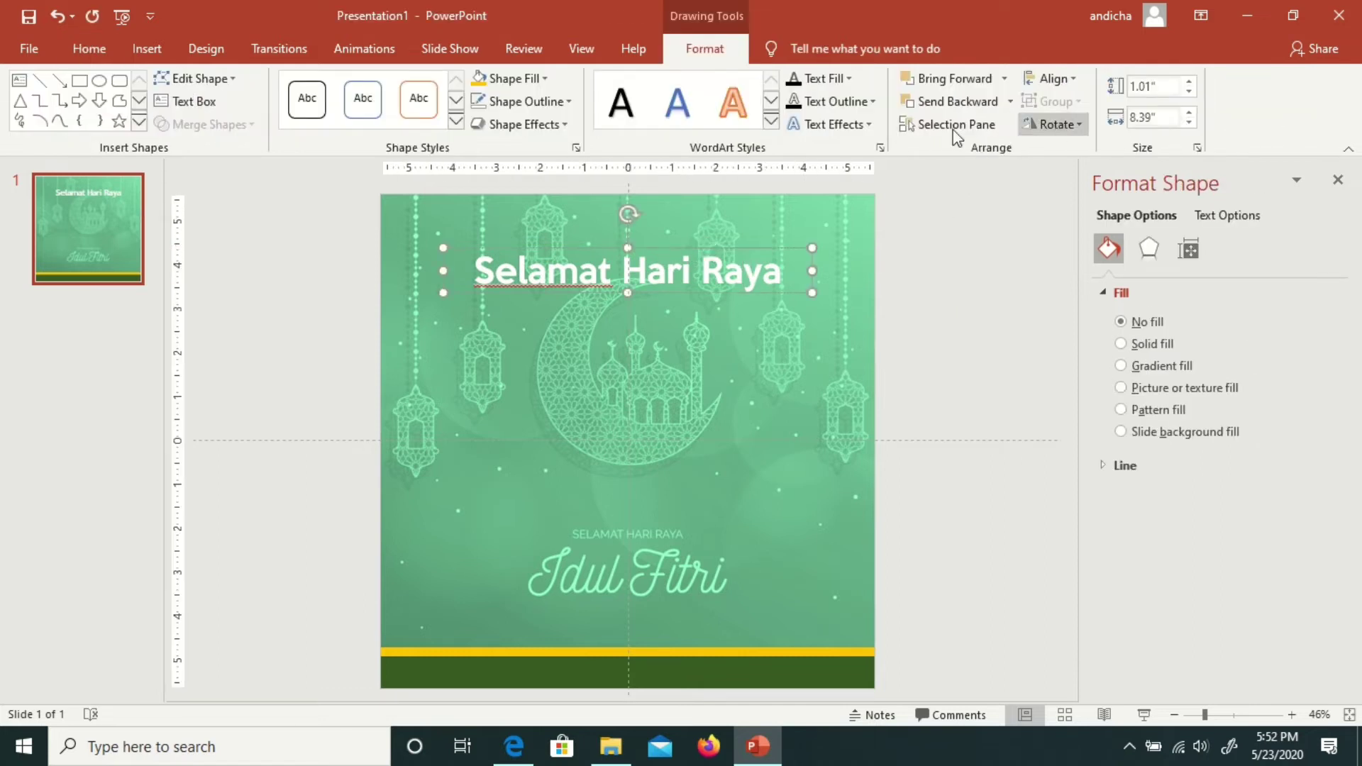
{"action": "left_click", "coordinate": [857, 128]}
{"action": "mouse_move", "coordinate": [851, 162]}
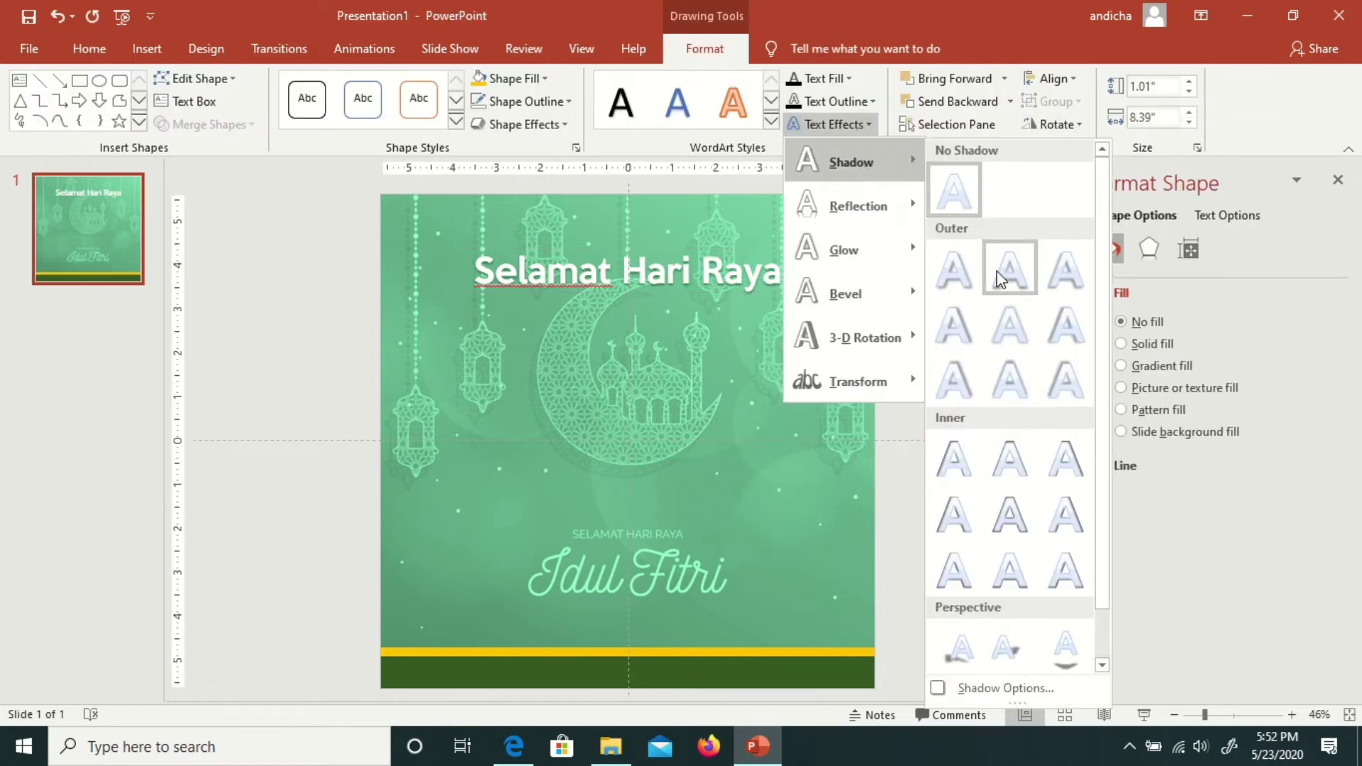
{"action": "left_click", "coordinate": [1007, 268]}
{"action": "left_click", "coordinate": [845, 127]}
{"action": "mouse_move", "coordinate": [845, 250]}
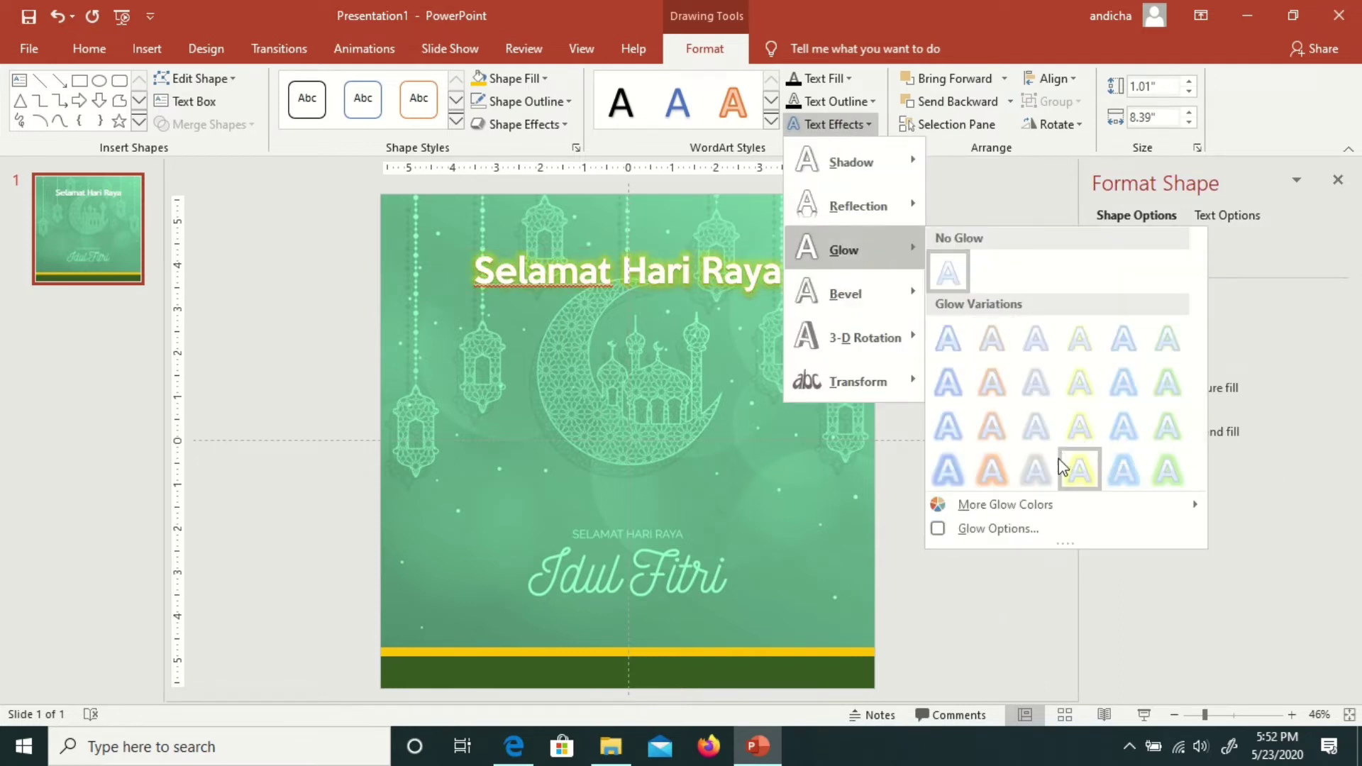
{"action": "mouse_move", "coordinate": [1003, 504]}
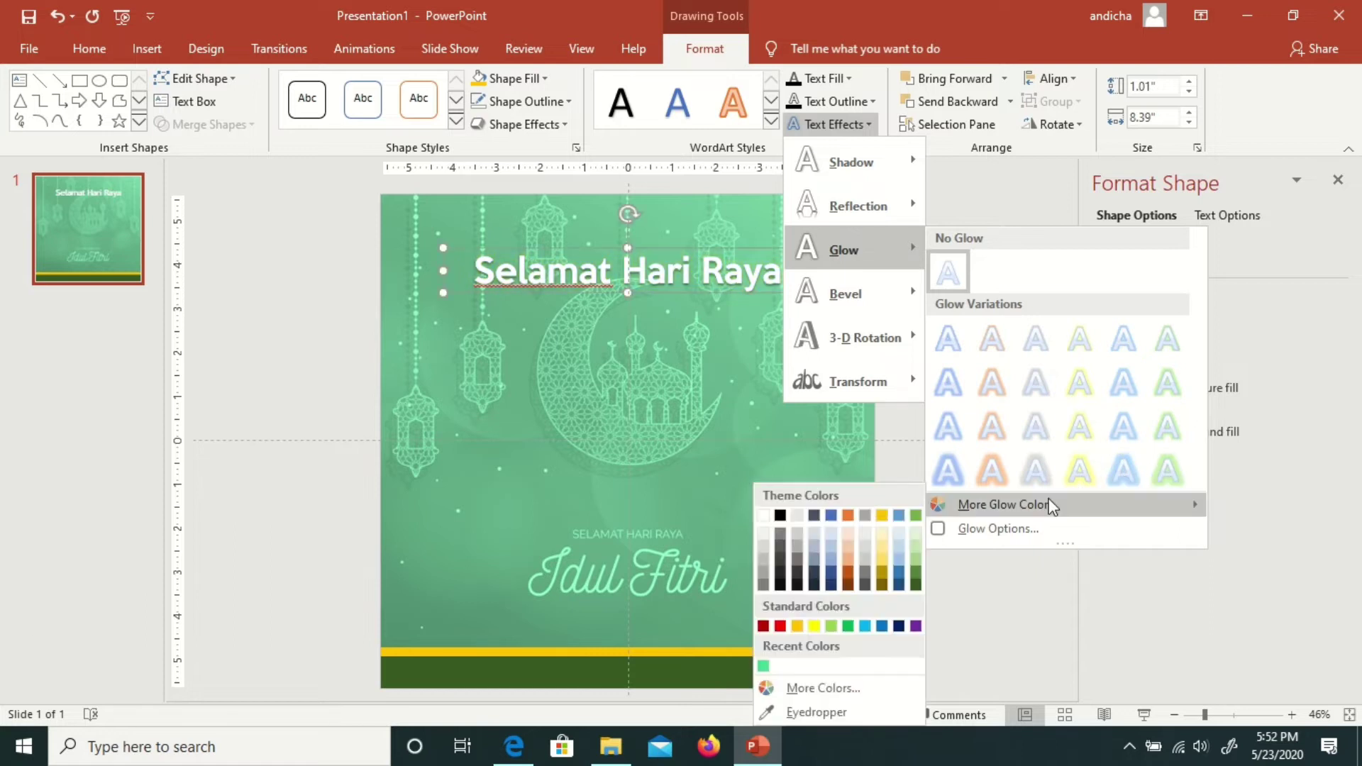
{"action": "left_click", "coordinate": [846, 625]}
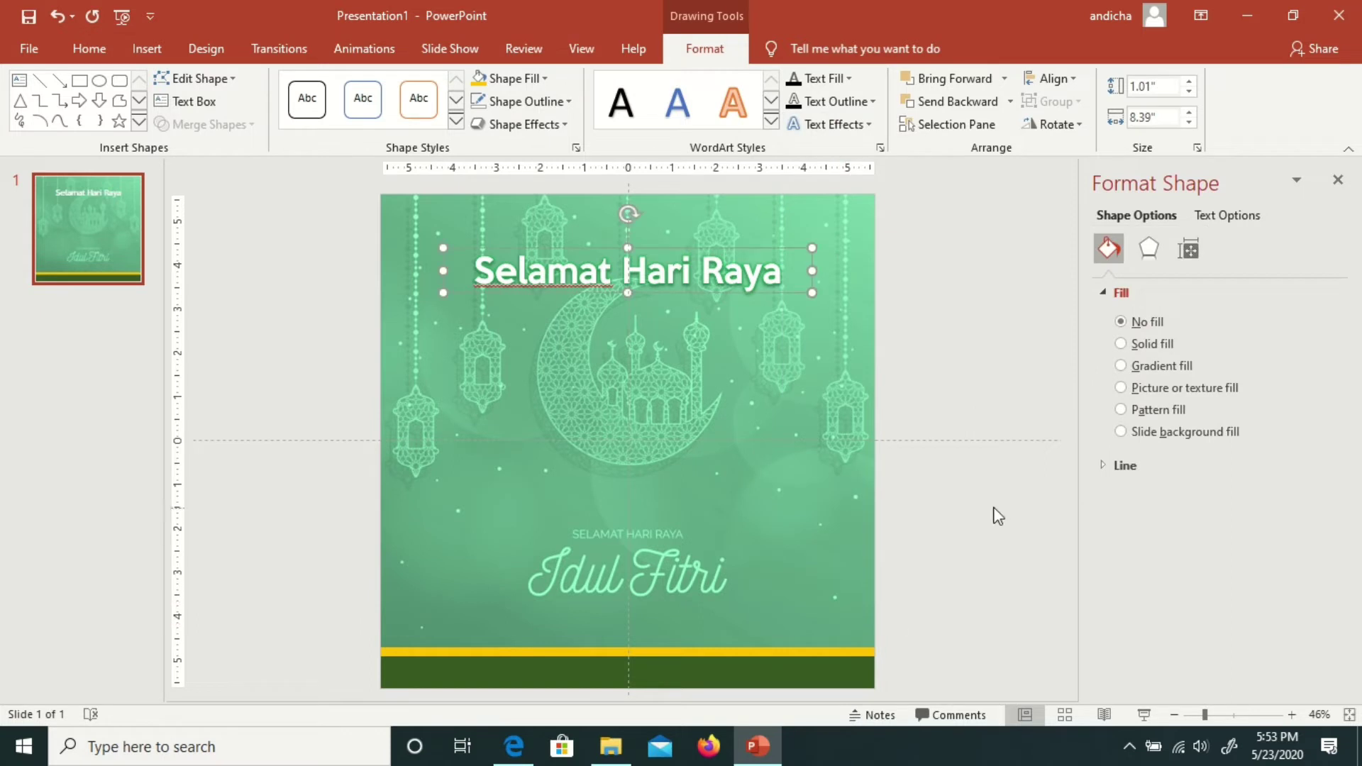
Step: Apply a Fly In animation from the top to the title
{"action": "left_click", "coordinate": [700, 264]}
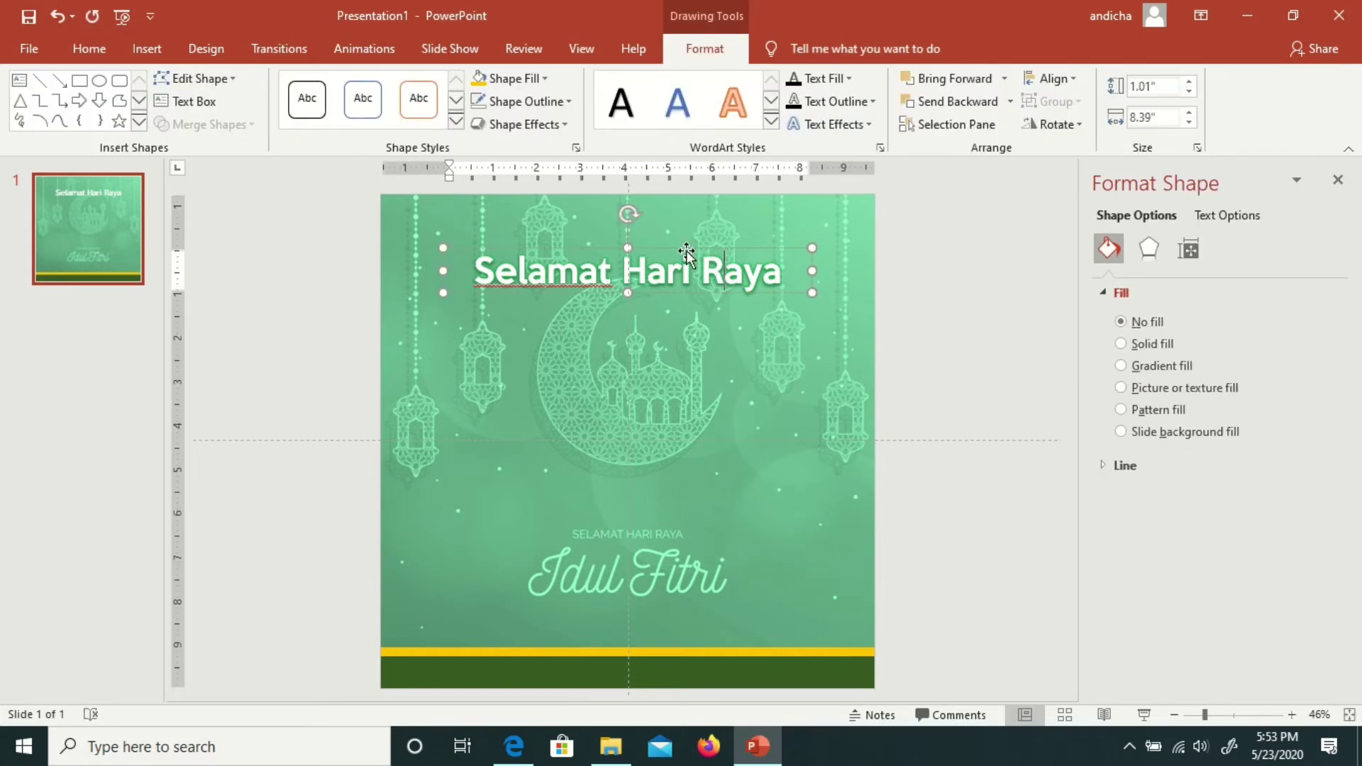
{"action": "left_click", "coordinate": [687, 253]}
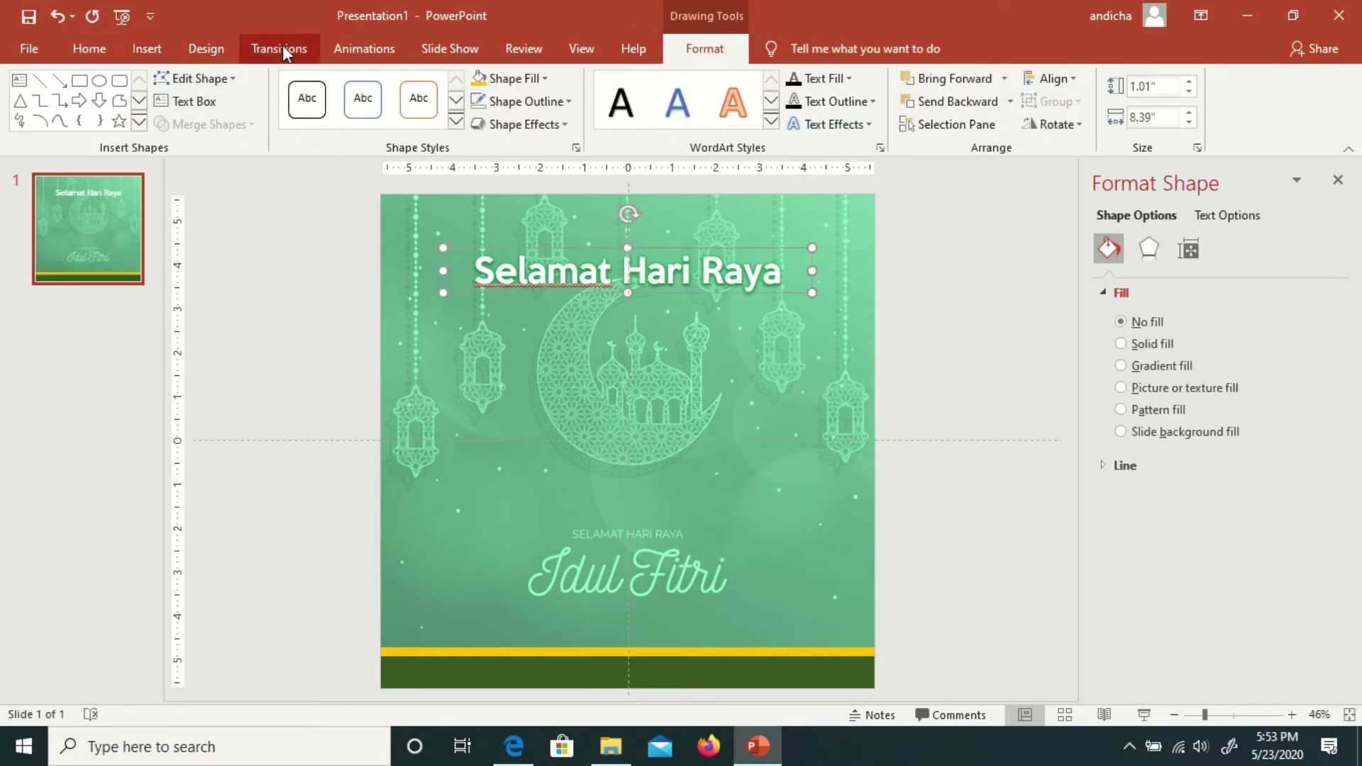
{"action": "left_click", "coordinate": [358, 48]}
{"action": "left_click", "coordinate": [351, 100]}
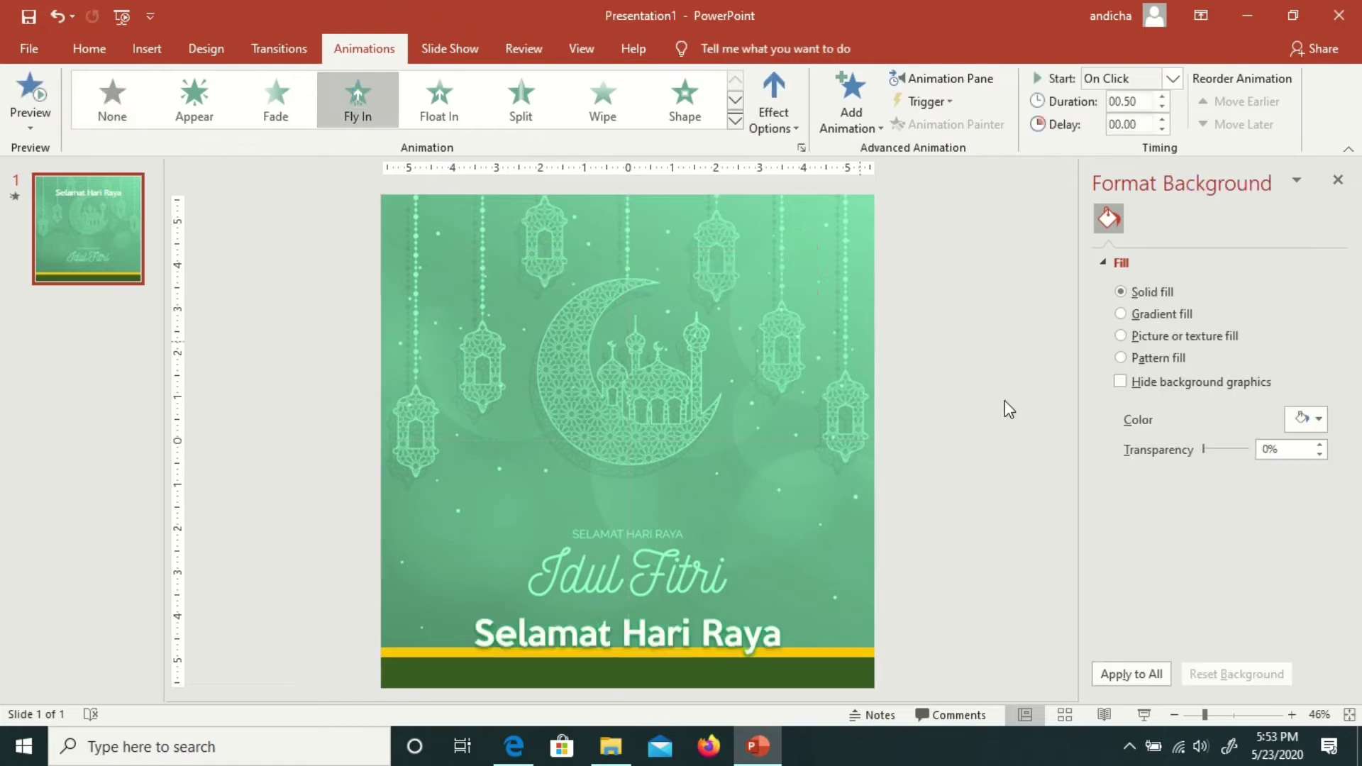
{"action": "left_click", "coordinate": [778, 105]}
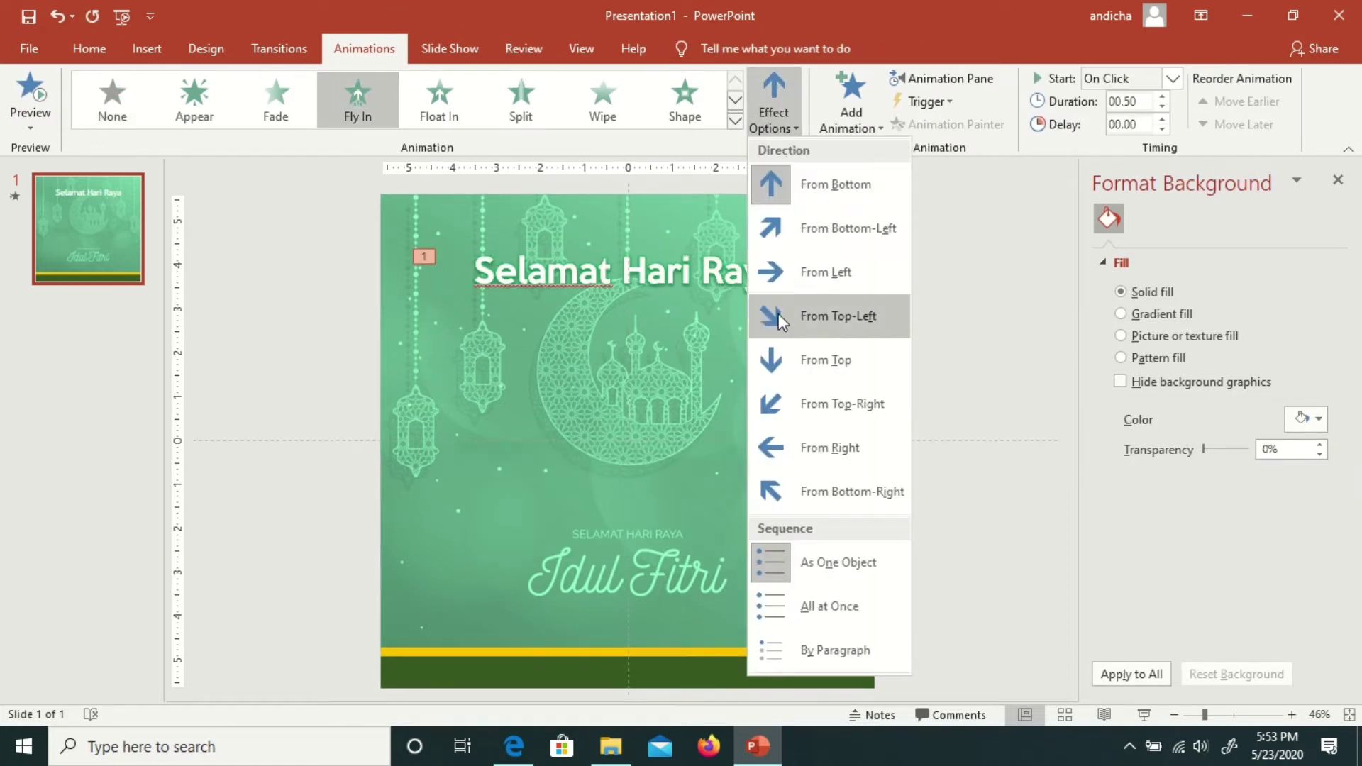
{"action": "left_click", "coordinate": [781, 352]}
{"action": "left_click_drag", "start_coordinate": [794, 264], "coordinate": [793, 323]}
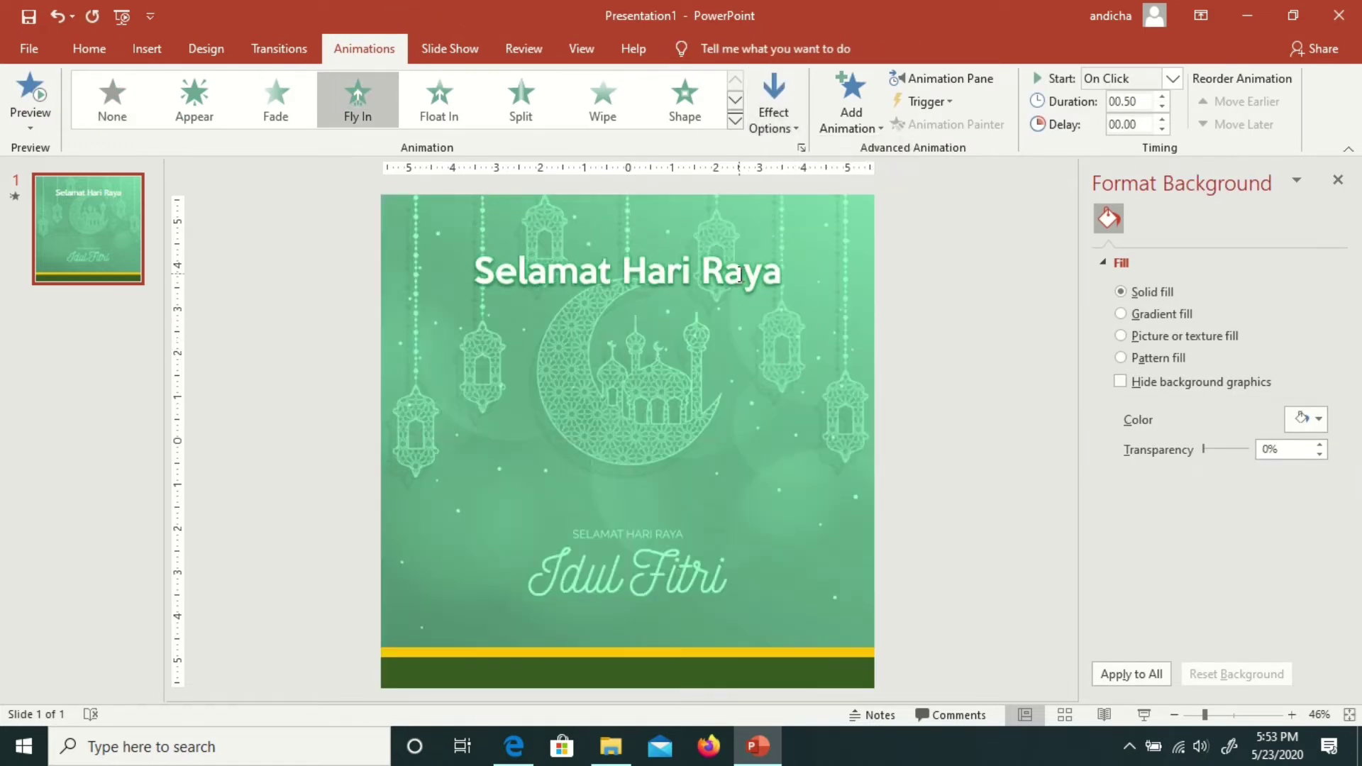
Step: Set the fly-in to start With Previous with a 1.50 s duration
{"action": "left_click", "coordinate": [940, 77]}
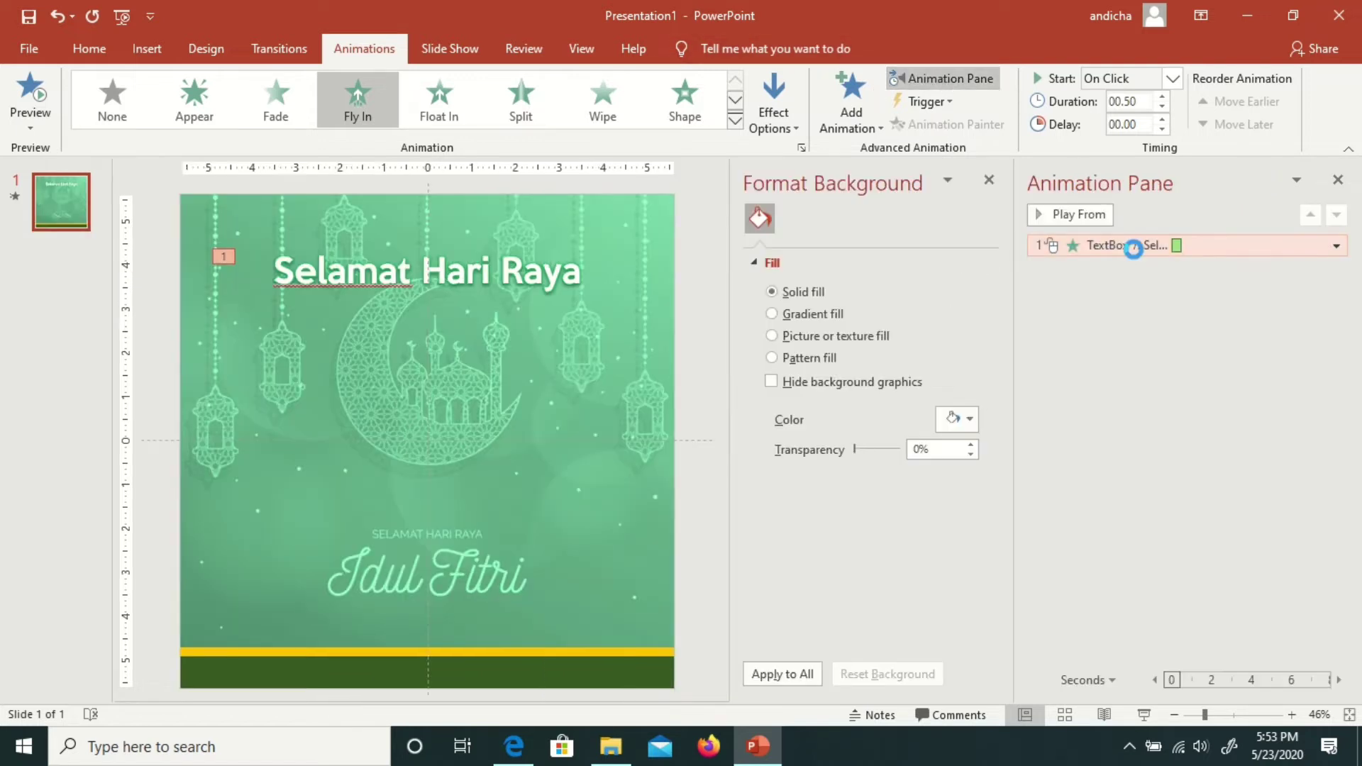
{"action": "double_click", "coordinate": [1130, 246]}
{"action": "left_click", "coordinate": [577, 225]}
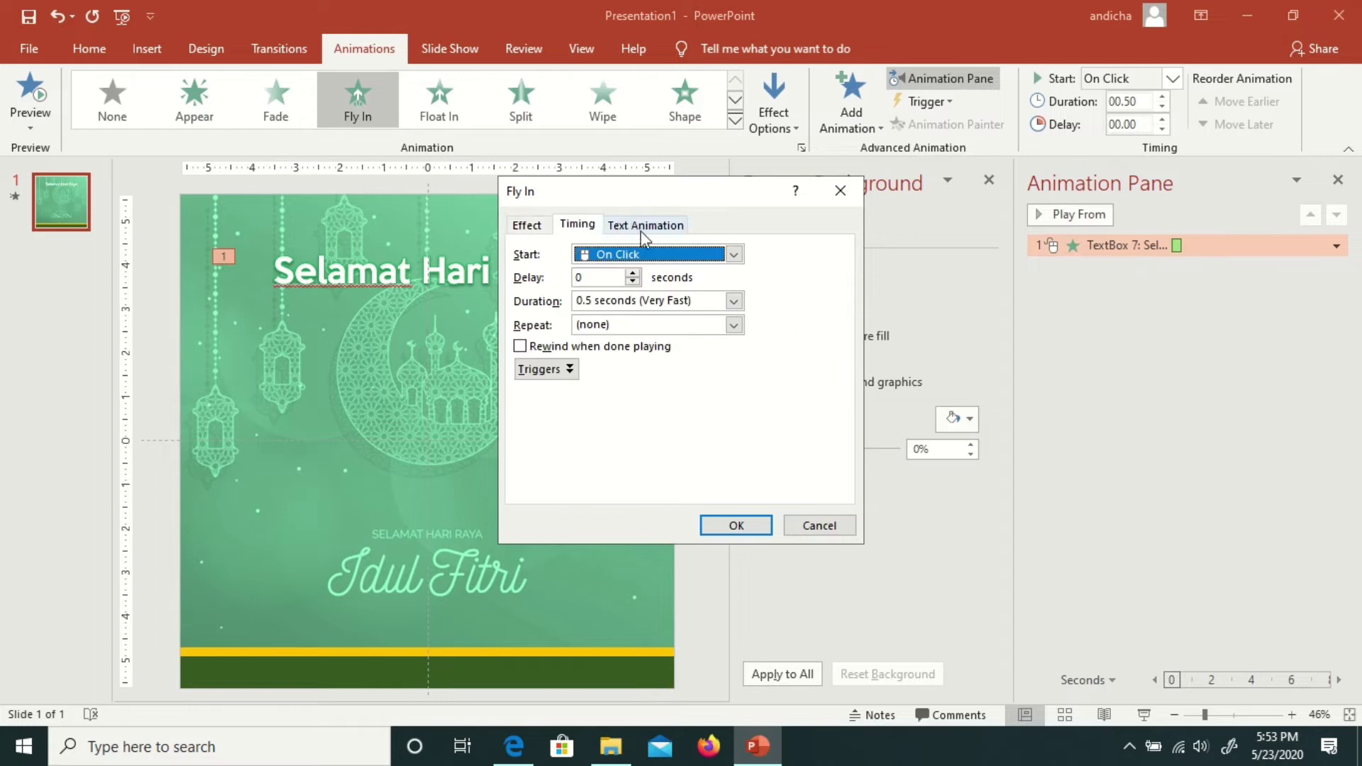
{"action": "left_click", "coordinate": [648, 254]}
{"action": "left_click", "coordinate": [660, 293]}
{"action": "left_click", "coordinate": [527, 226]}
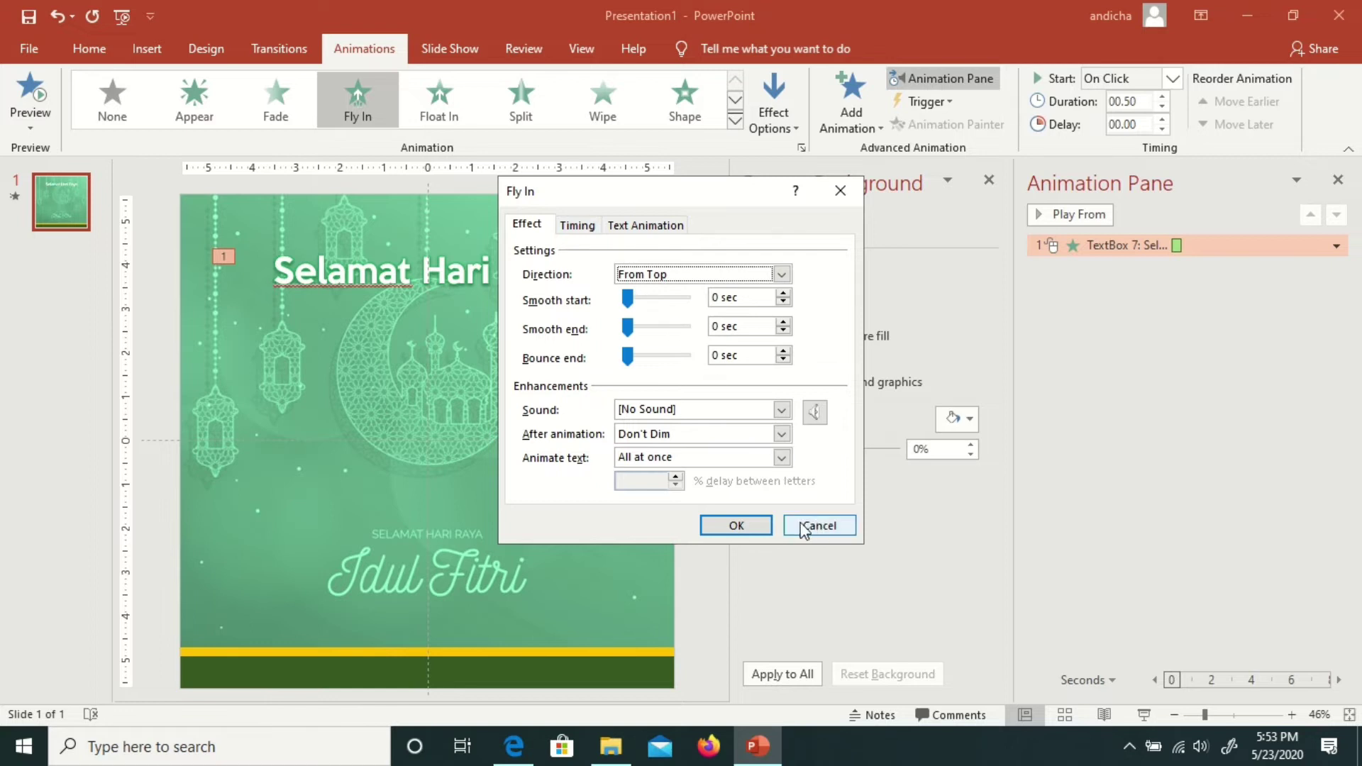
{"action": "left_click", "coordinate": [768, 525]}
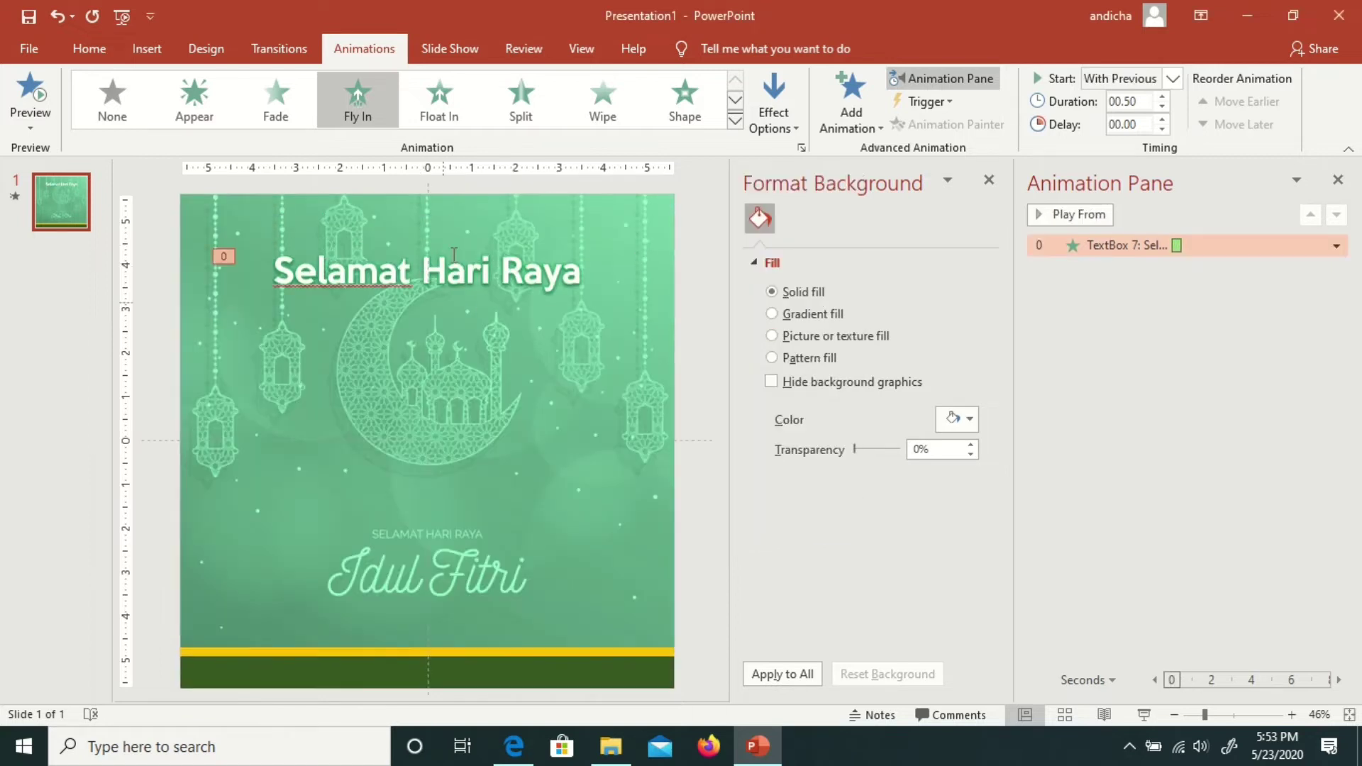
{"action": "left_click", "coordinate": [989, 181]}
{"action": "type", "text": "01.5"}
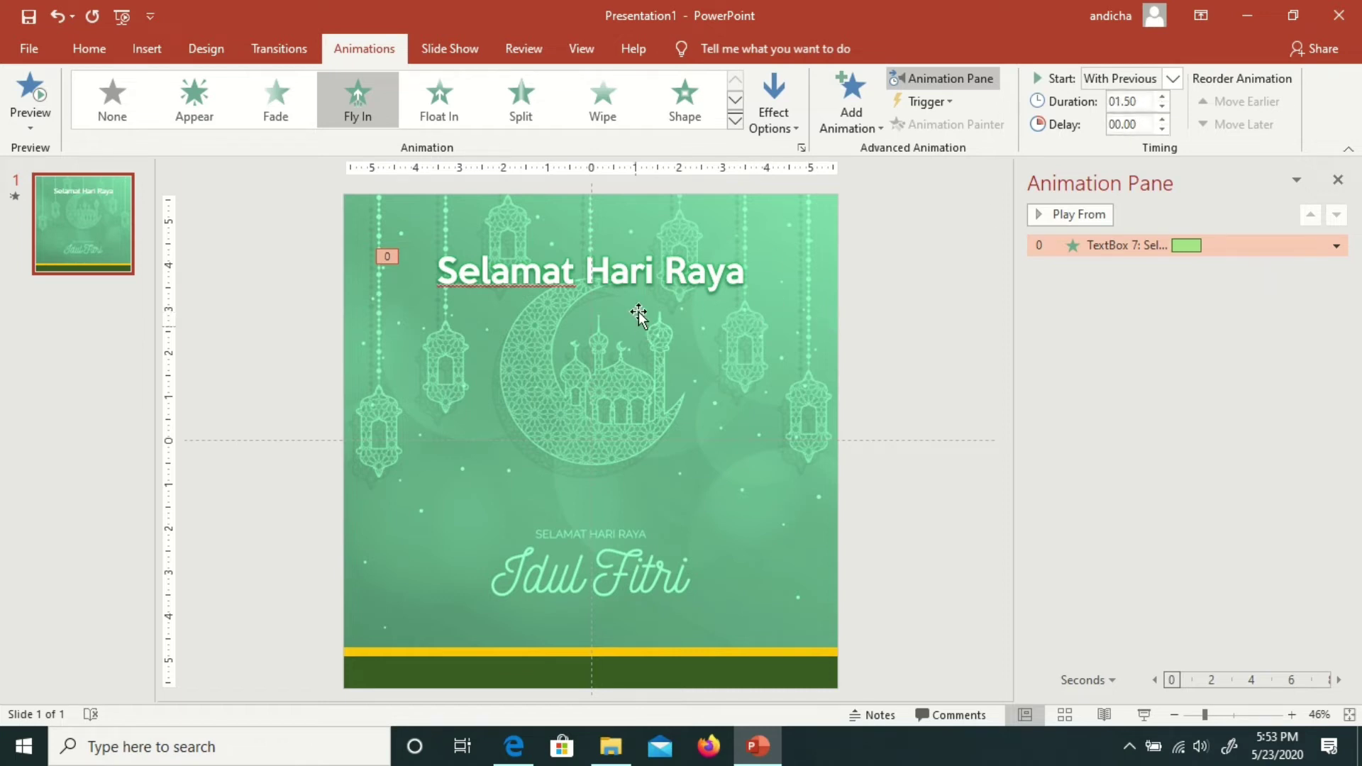
Step: Set the title fly-in's Bounce end to 1.22 sec in its Effect settings
{"action": "double_click", "coordinate": [1198, 244]}
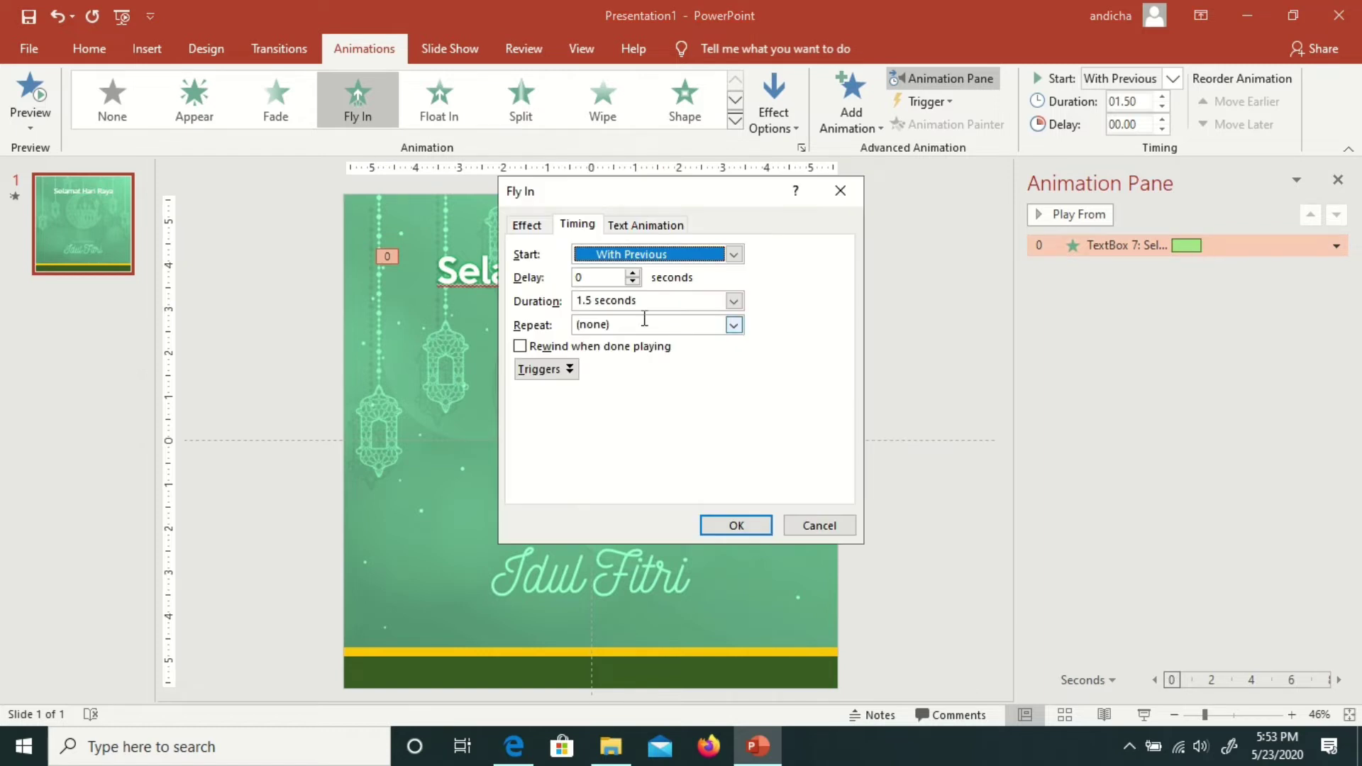
{"action": "left_click", "coordinate": [533, 225]}
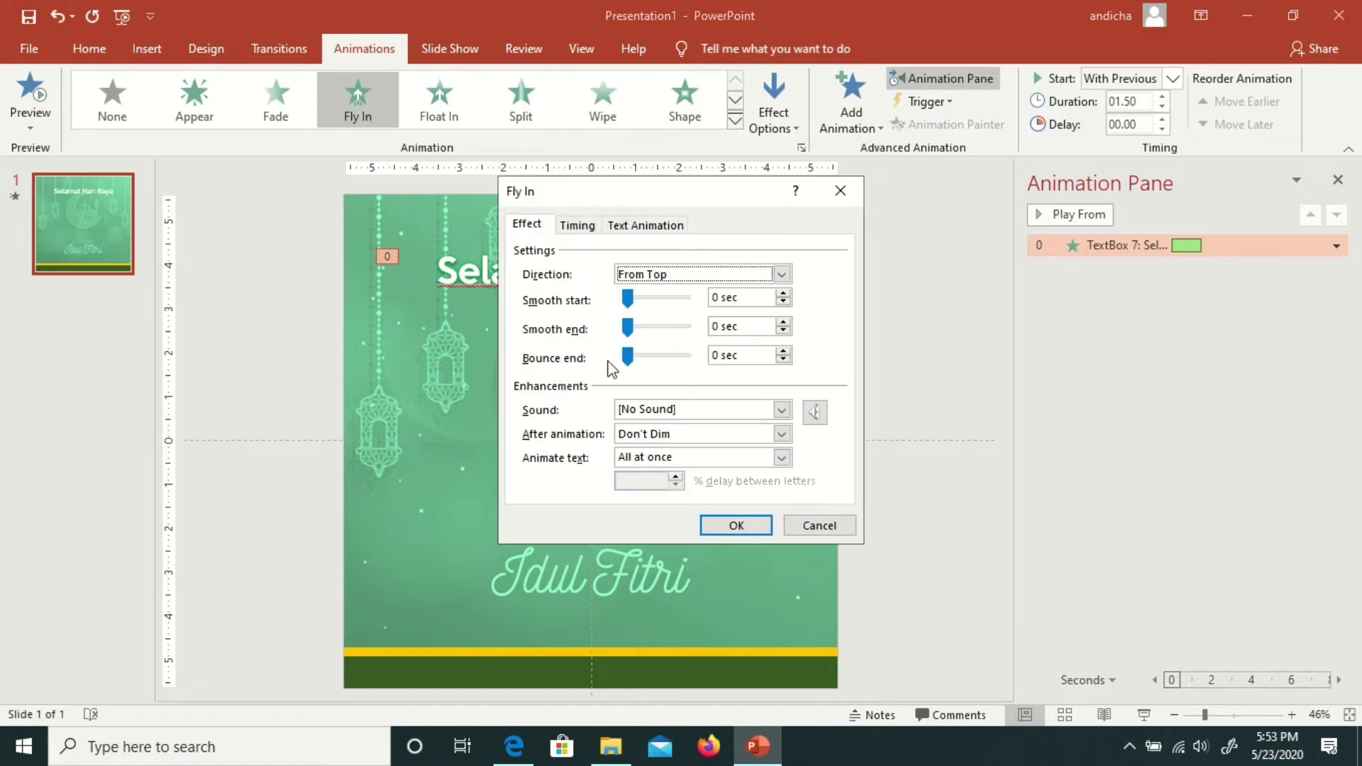
{"action": "left_click_drag", "start_coordinate": [628, 357], "coordinate": [678, 358]}
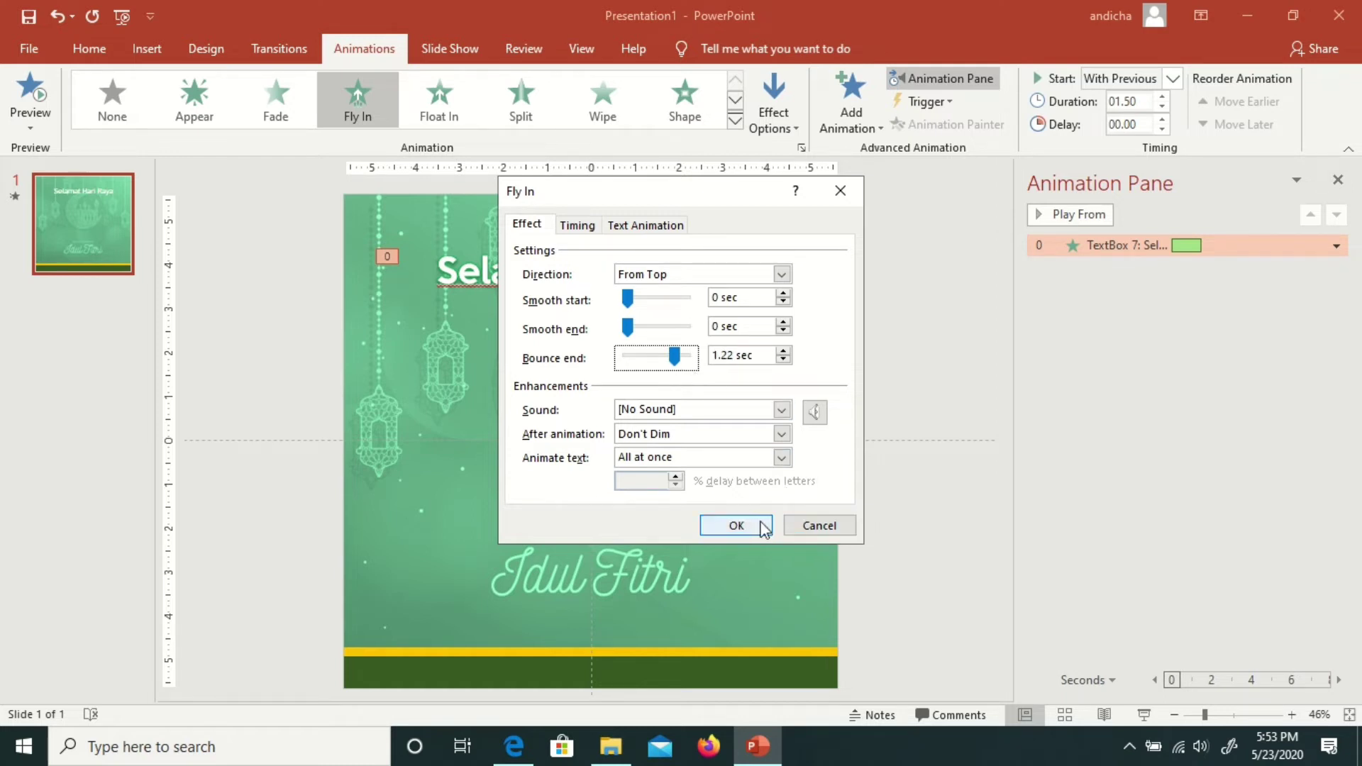
{"action": "left_click", "coordinate": [737, 525]}
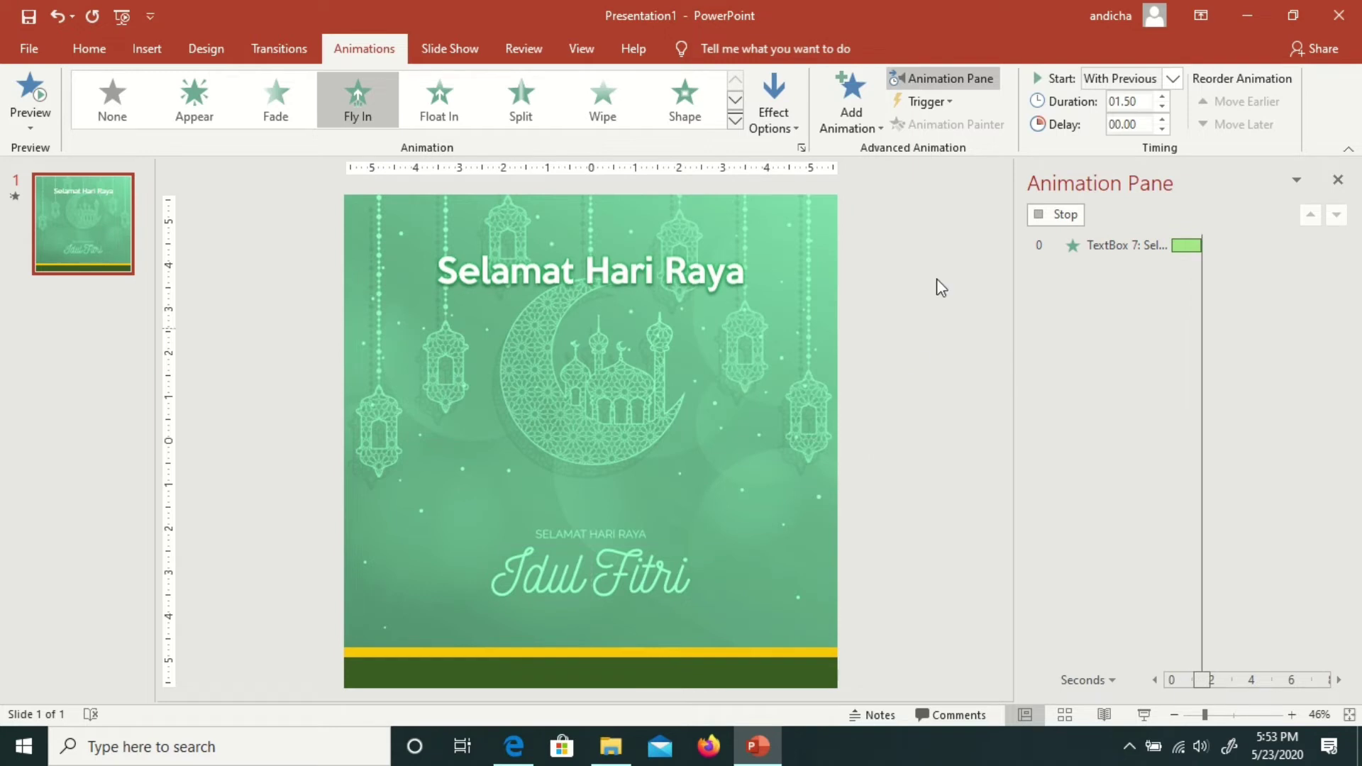
Step: Duplicate the title text box just below the original
{"action": "left_click", "coordinate": [679, 290]}
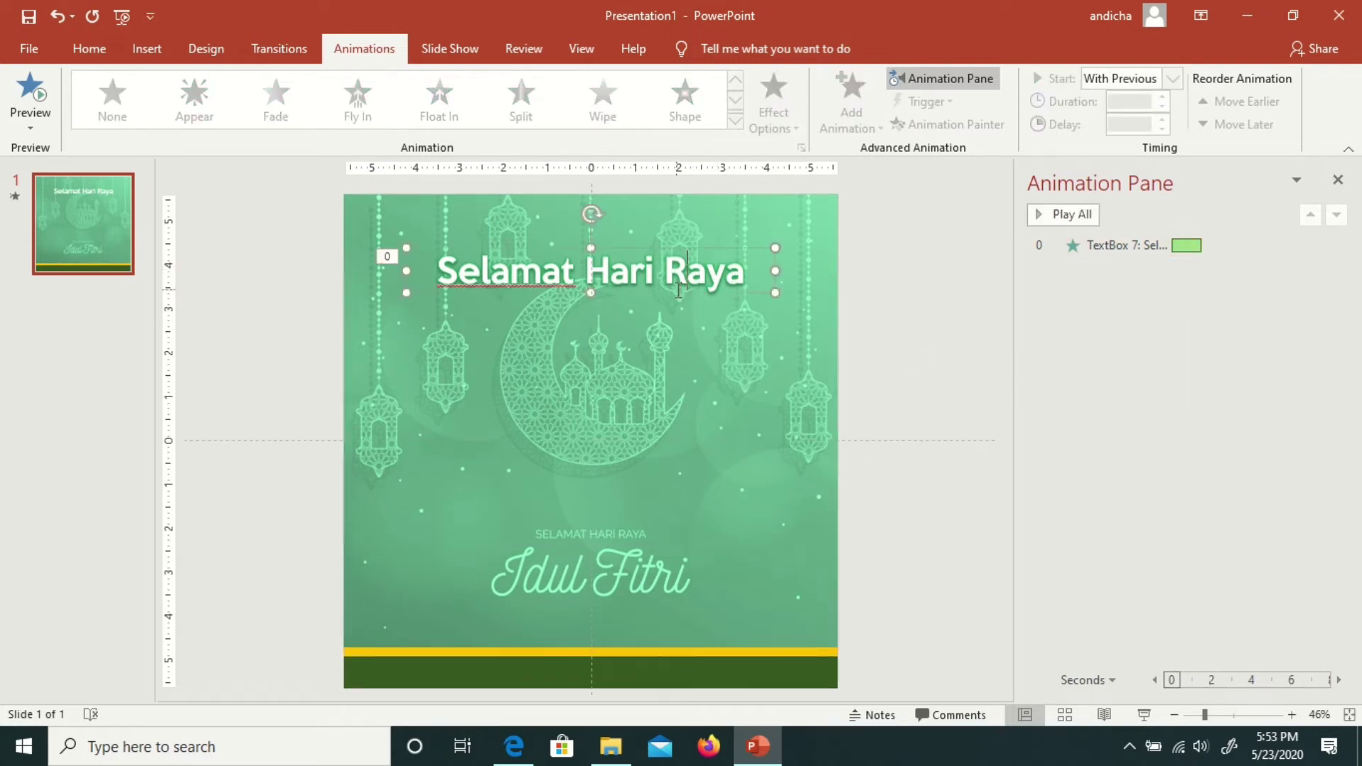
{"action": "left_click", "coordinate": [635, 252]}
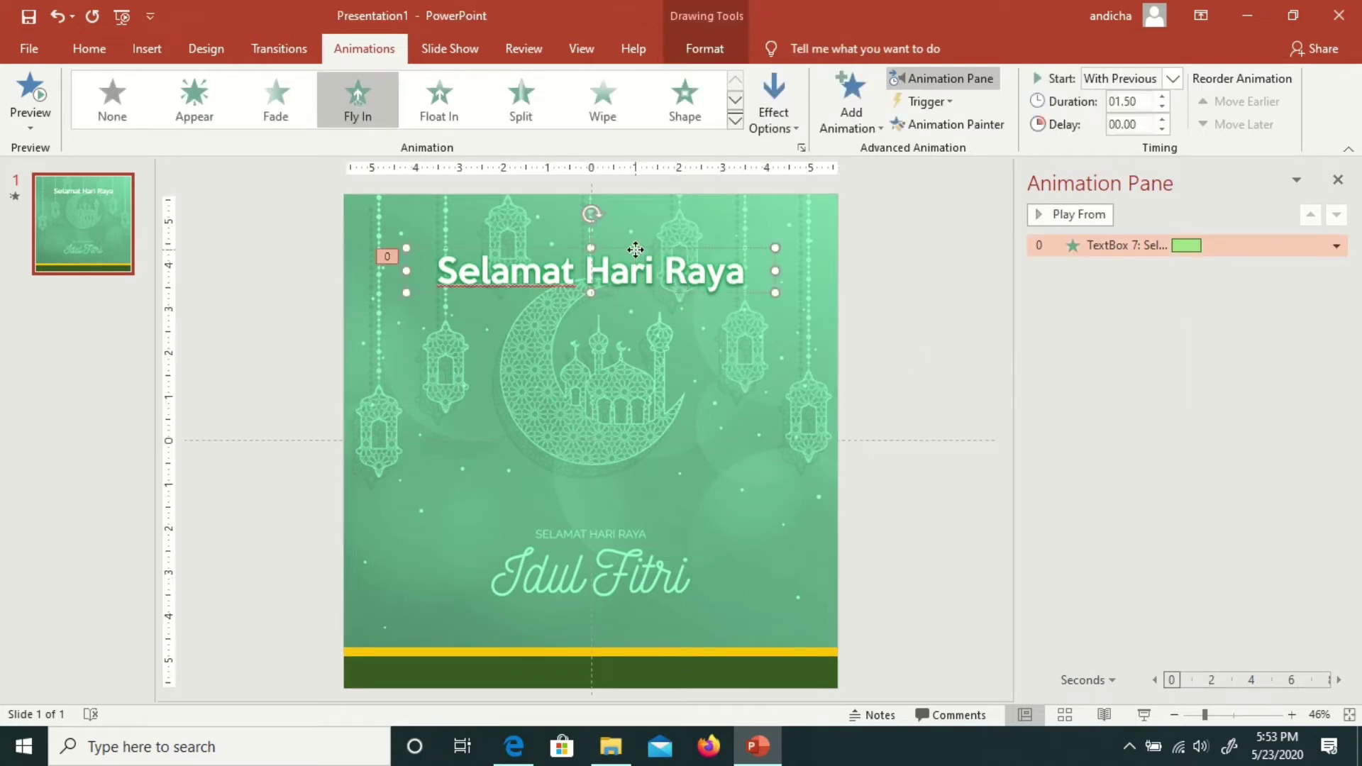
{"action": "left_click_drag", "start_coordinate": [636, 250], "coordinate": [633, 294]}
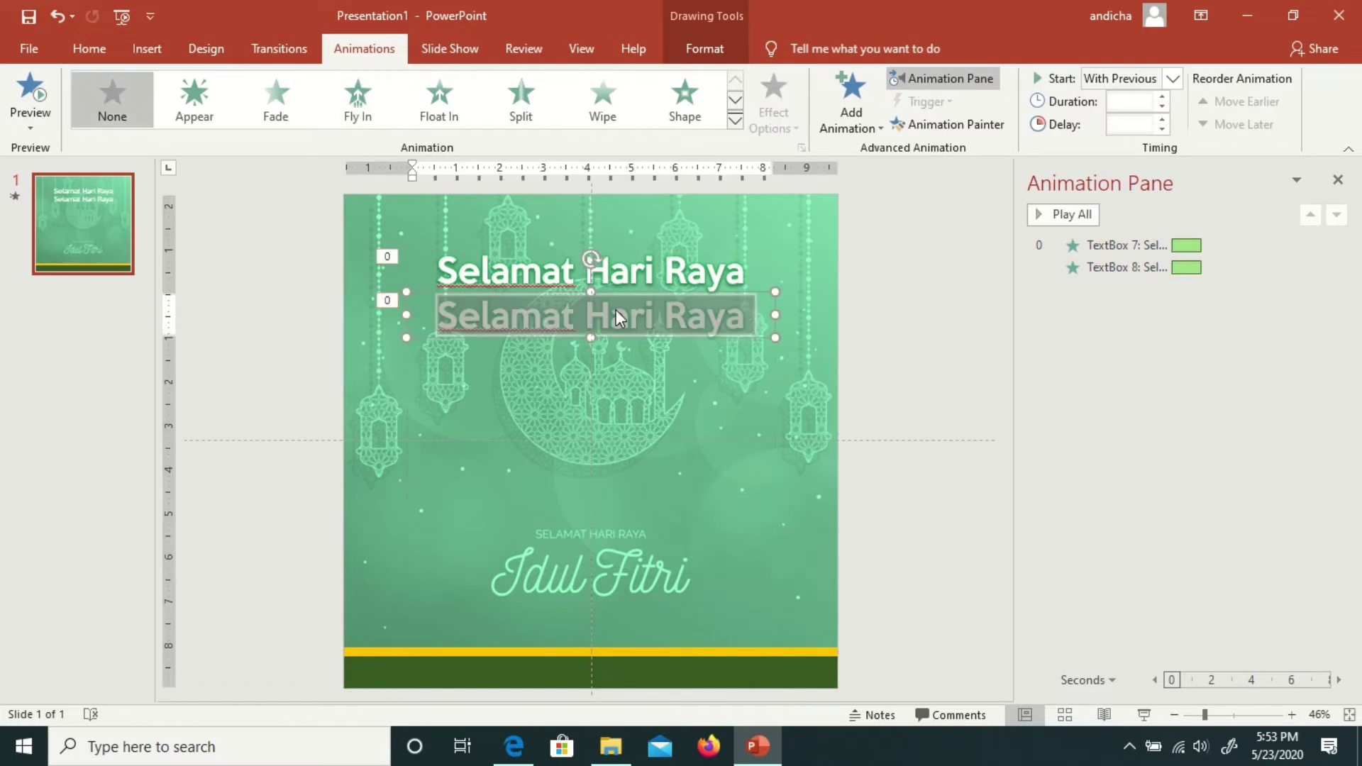
Step: Retype the duplicate as 'Idul Fitri 1441 H' and delay its fly-in slightly
{"action": "type", "text": "Idul"}
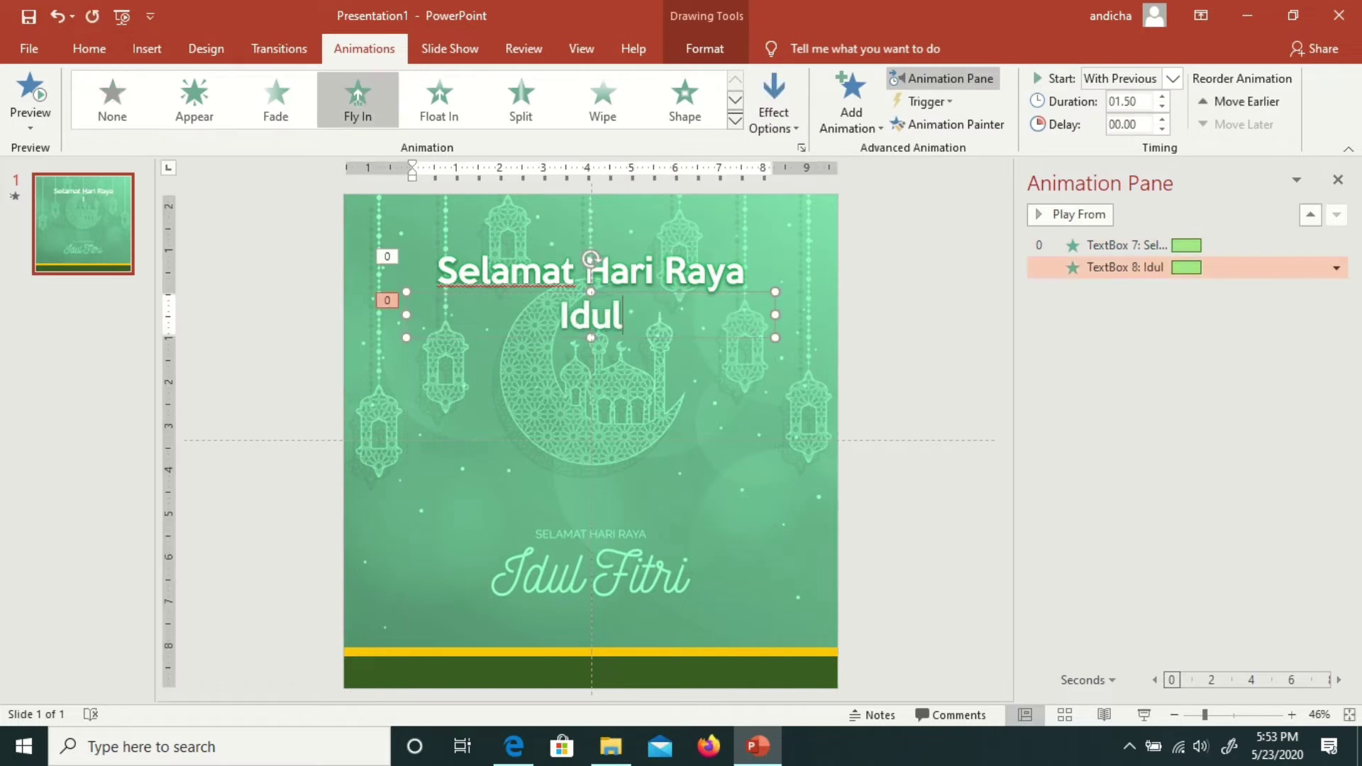
{"action": "type", "text": " Fitri "}
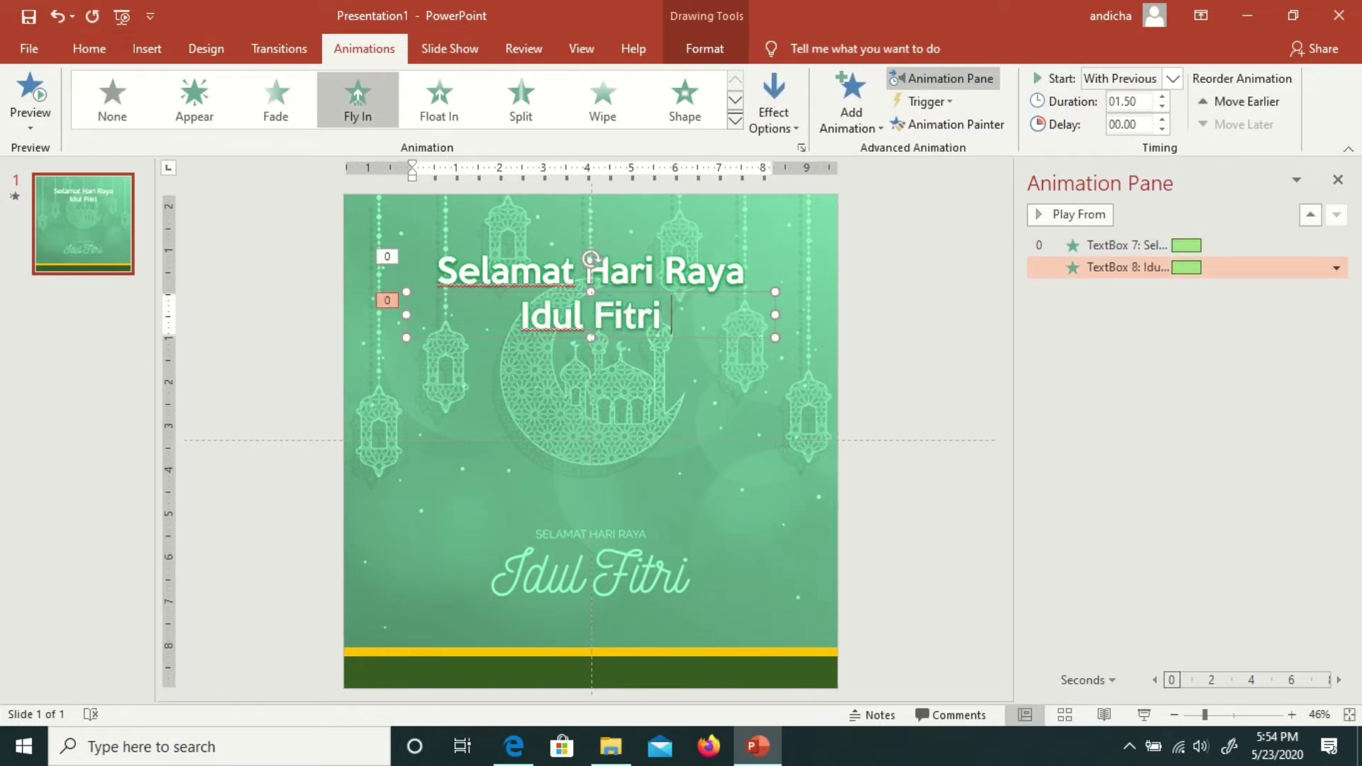
{"action": "type", "text": "1441"}
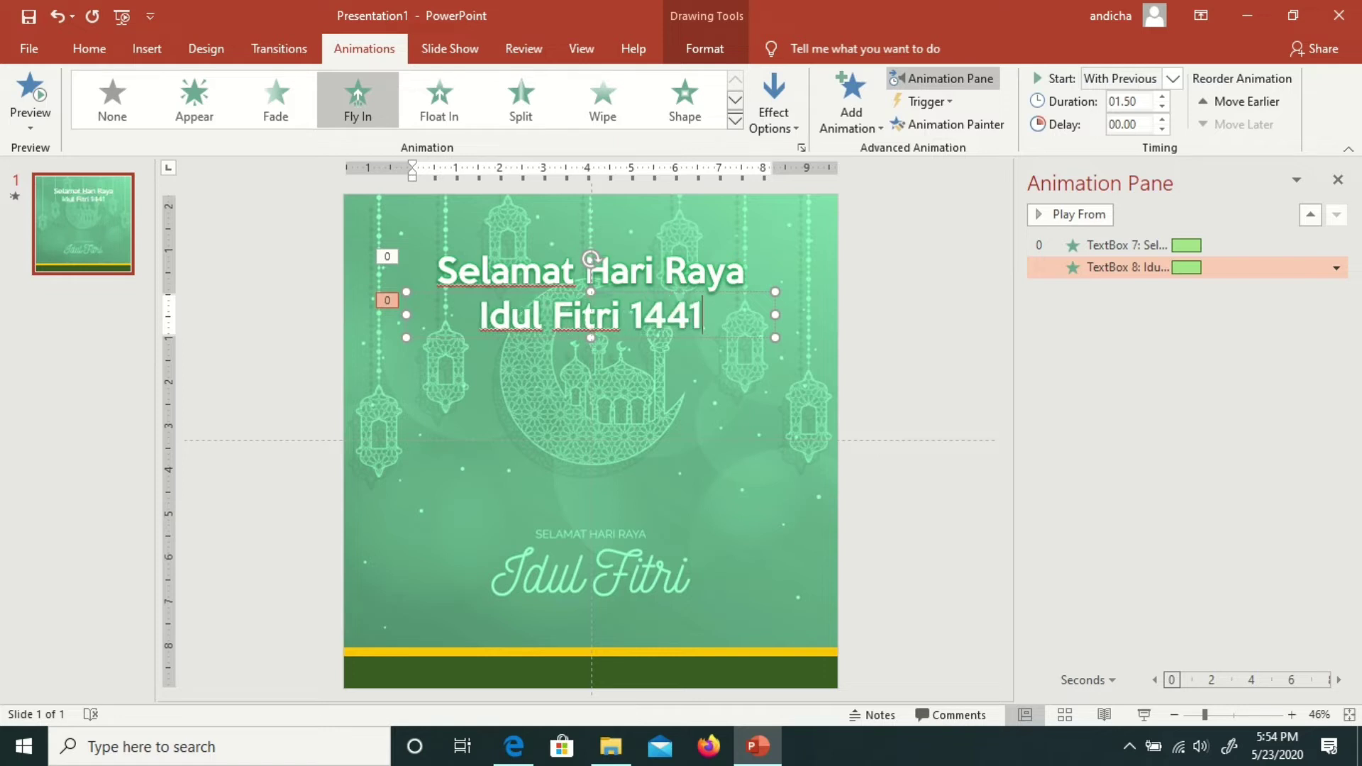
{"action": "type", "text": " H"}
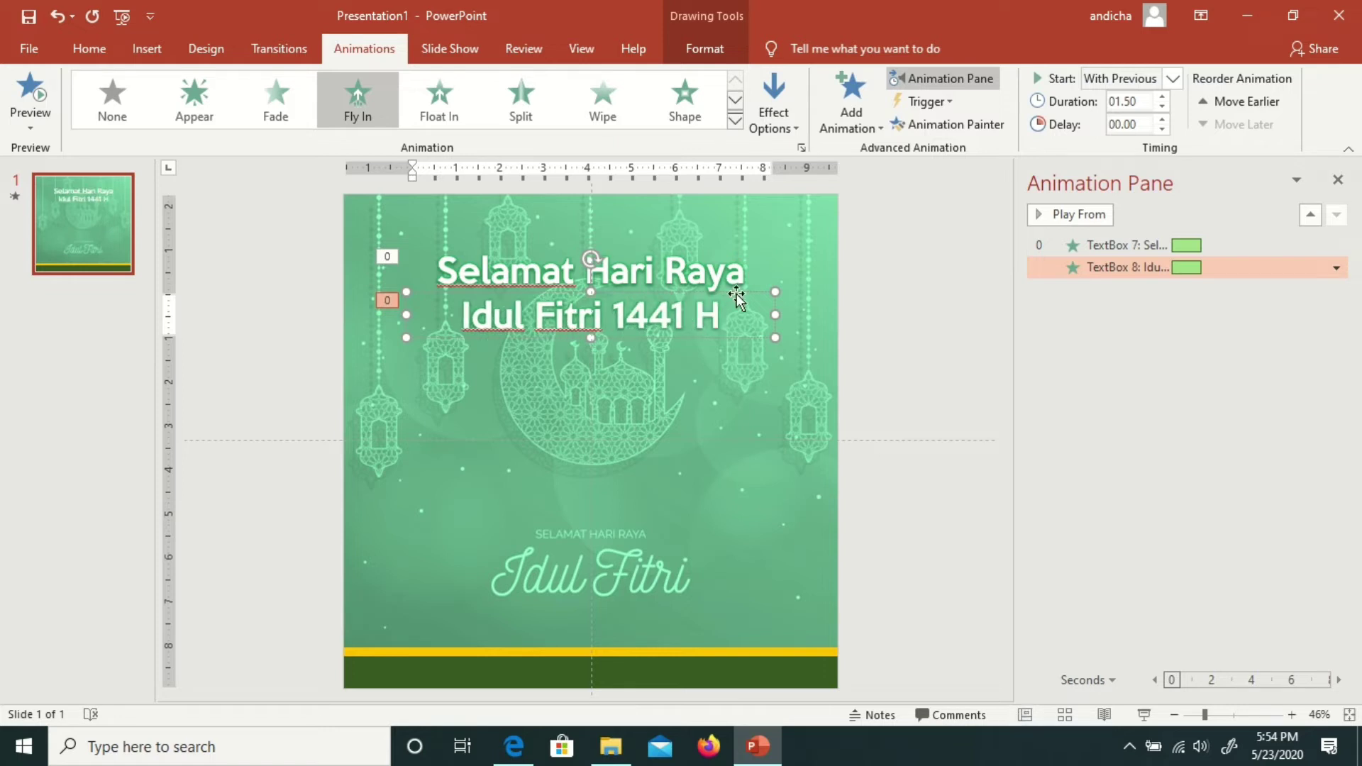
{"action": "left_click", "coordinate": [908, 300]}
{"action": "left_click_drag", "start_coordinate": [1183, 271], "coordinate": [1189, 269]}
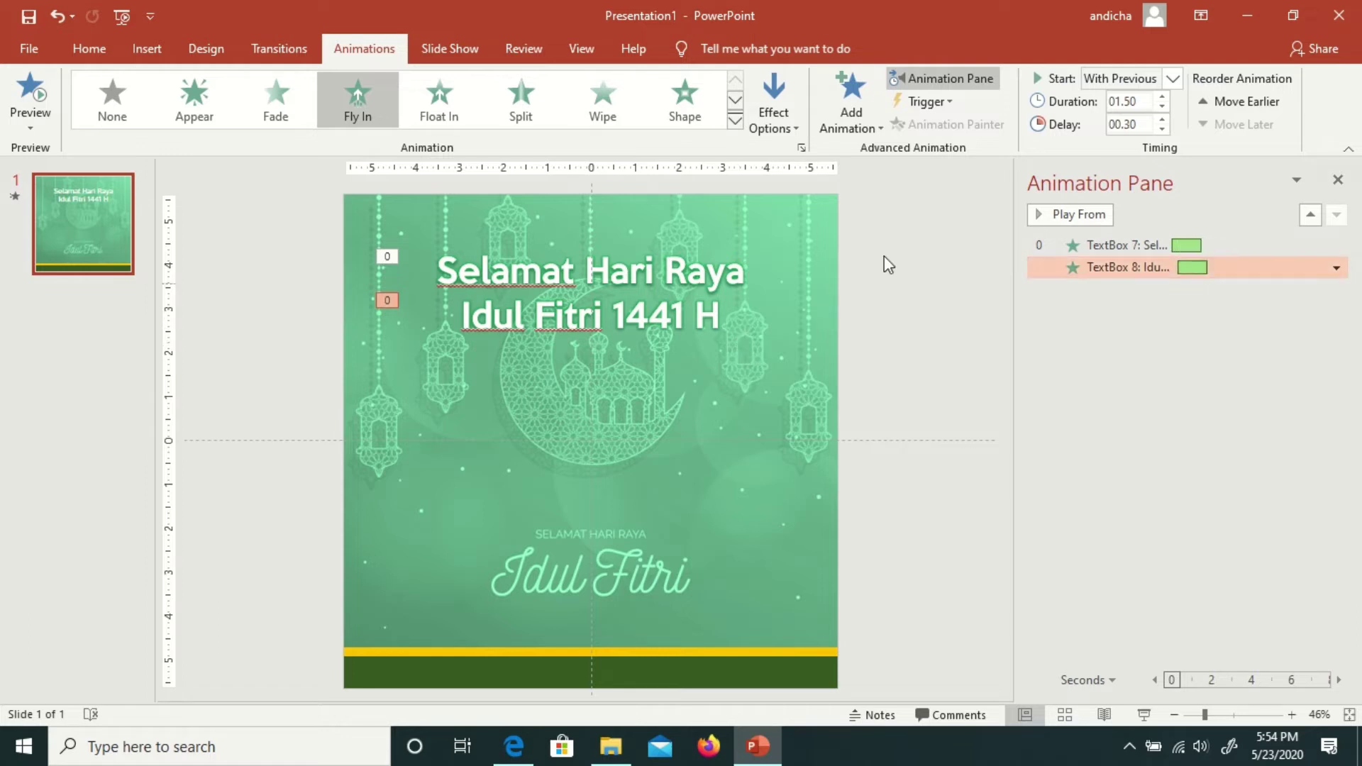
Step: Duplicate the Idul Fitri line downward and retype it as 'Mohon maaf Lahir dan Batin'
{"action": "left_click", "coordinate": [631, 317]}
{"action": "left_click_drag", "start_coordinate": [631, 339], "coordinate": [632, 392]}
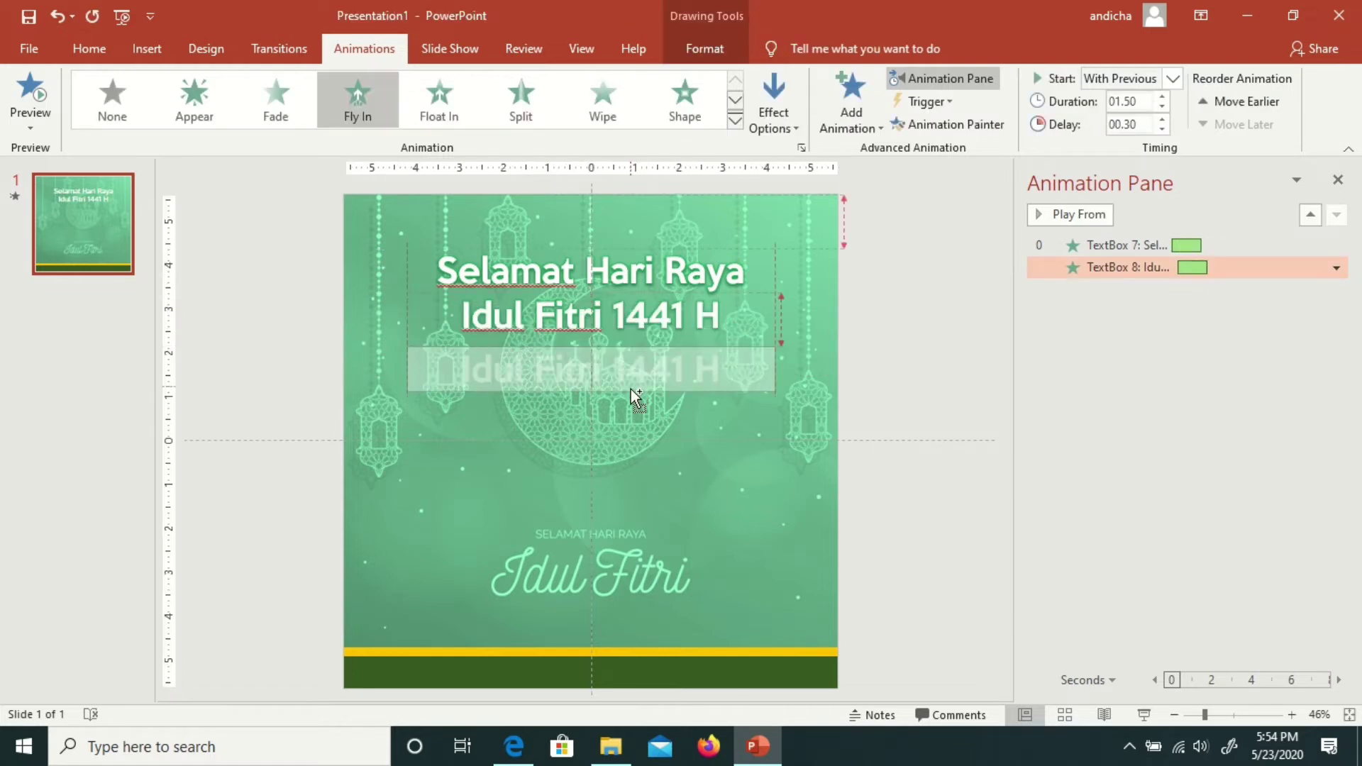
{"action": "type", "text": "Moho"}
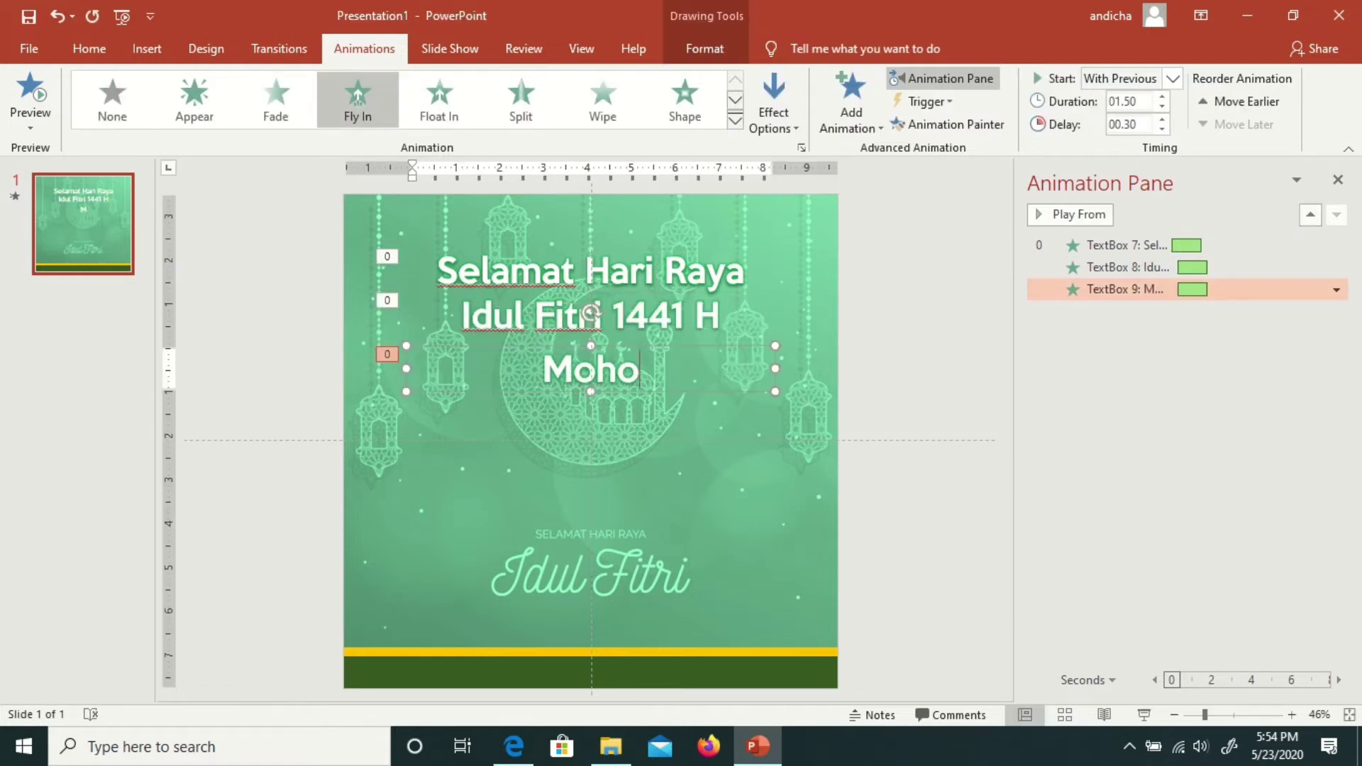
{"action": "type", "text": "n maaf"}
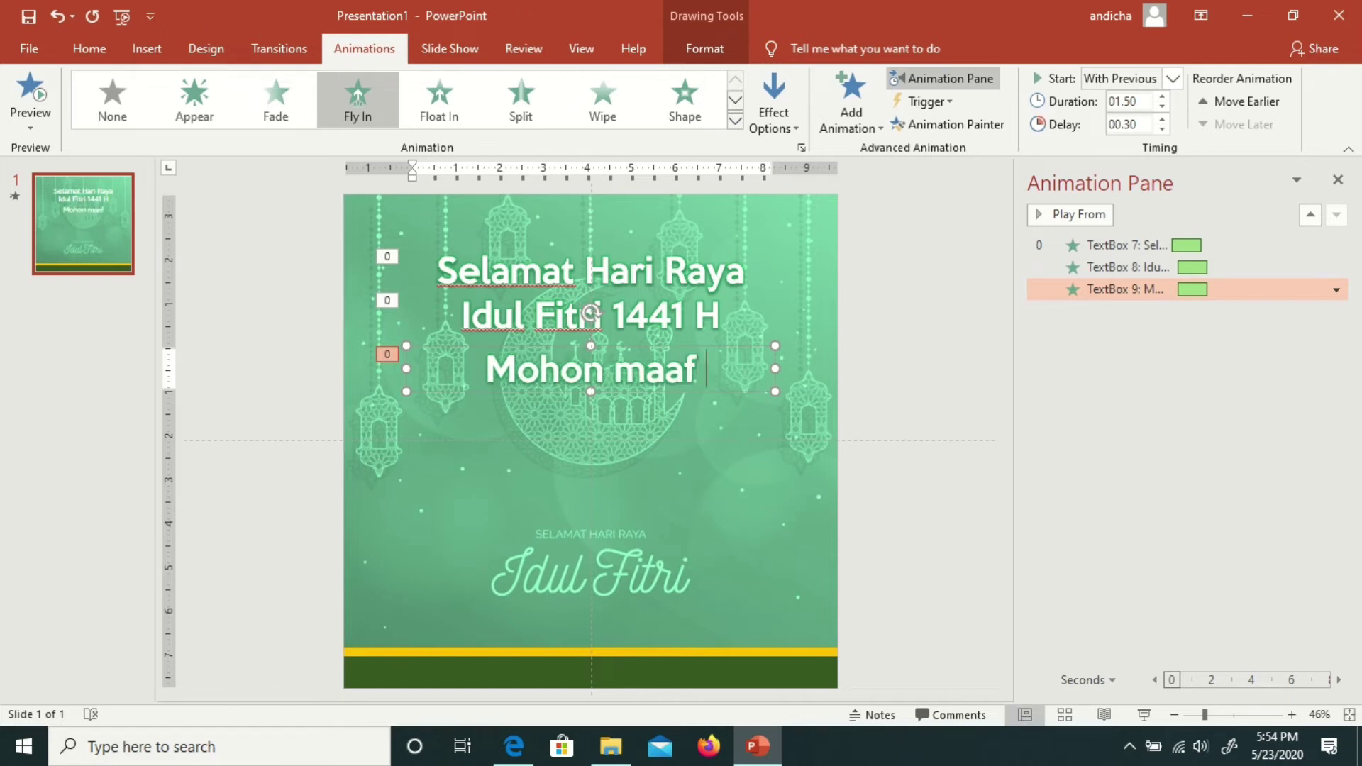
{"action": "type", "text": "Laho"}
{"action": "key", "text": "BackSpace"}
{"action": "type", "text": "i"}
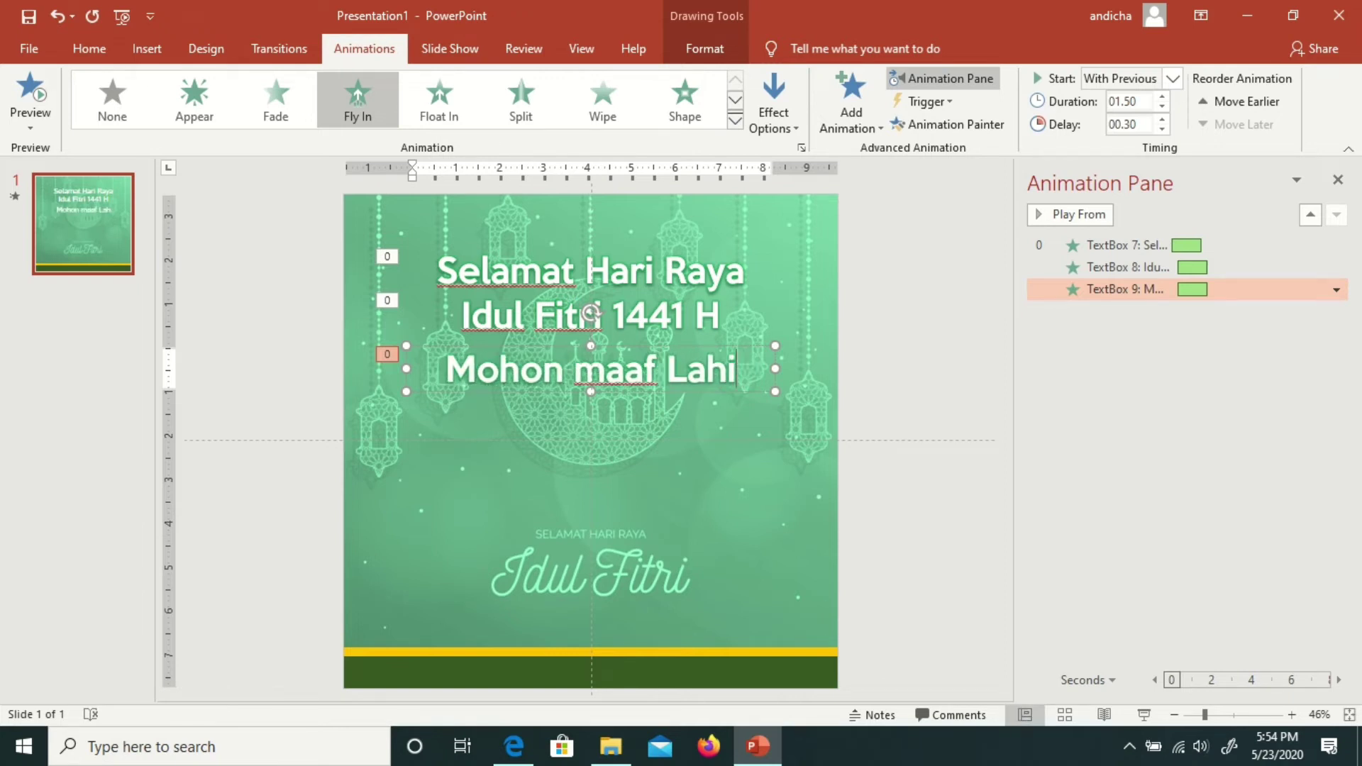
{"action": "type", "text": "r dan Batin"}
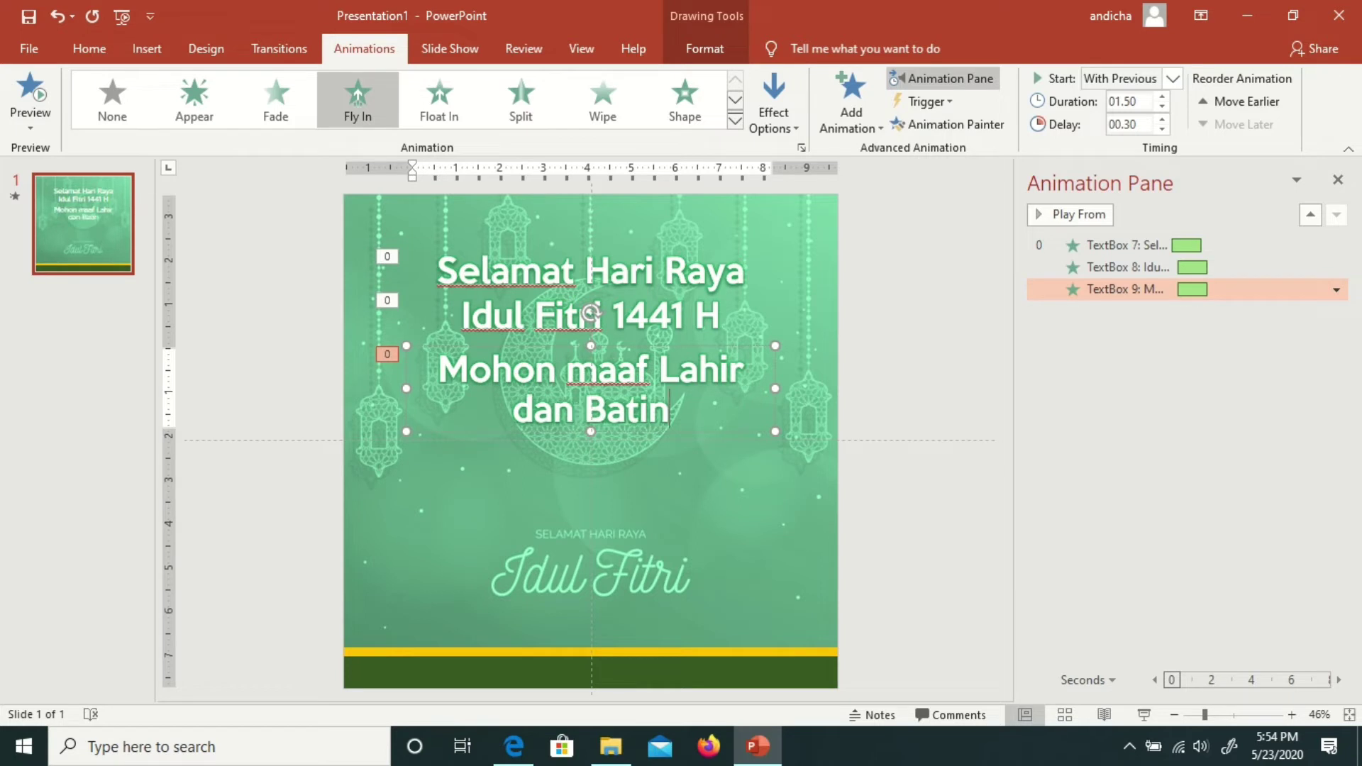
{"action": "key", "text": "ctrl+a"}
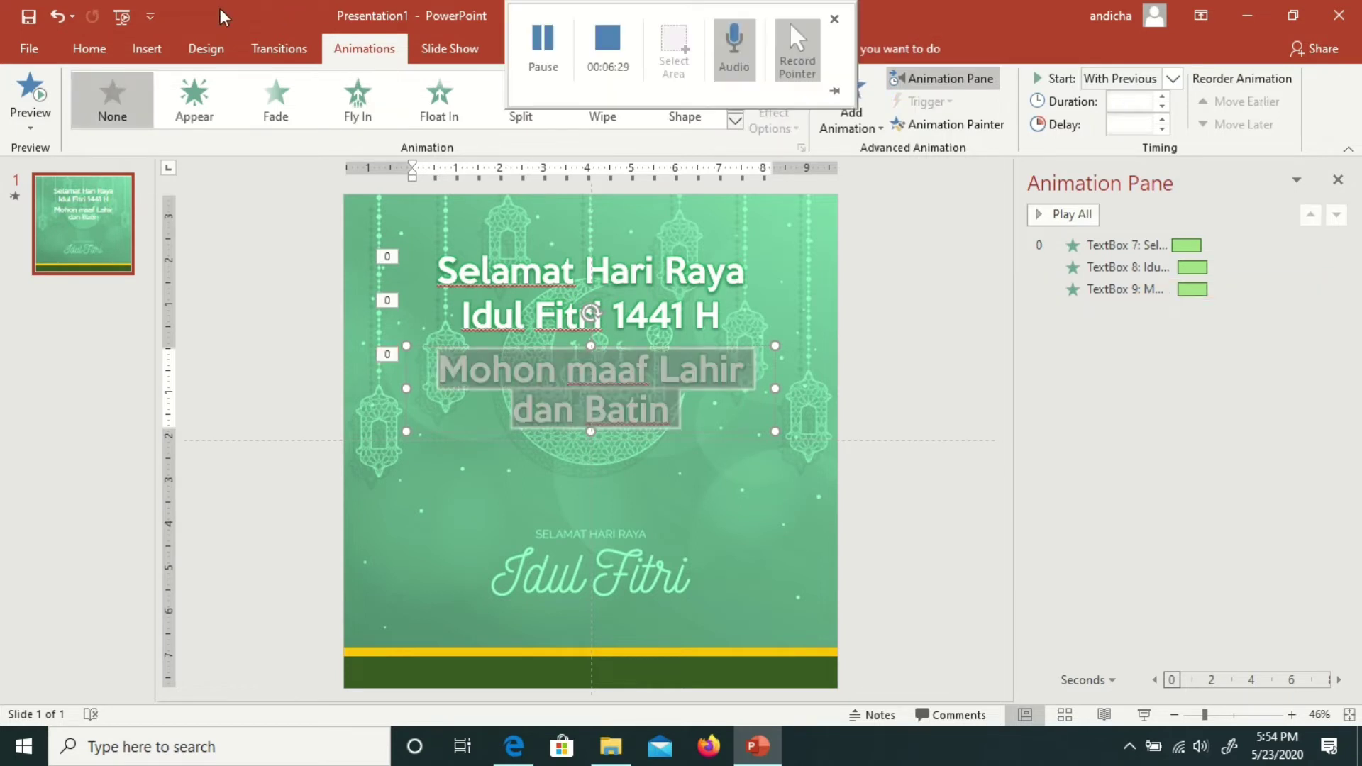
Step: Set the Mohon maaf line in Bebas Neue at 60 pt
{"action": "left_click", "coordinate": [99, 56]}
{"action": "left_click", "coordinate": [389, 86]}
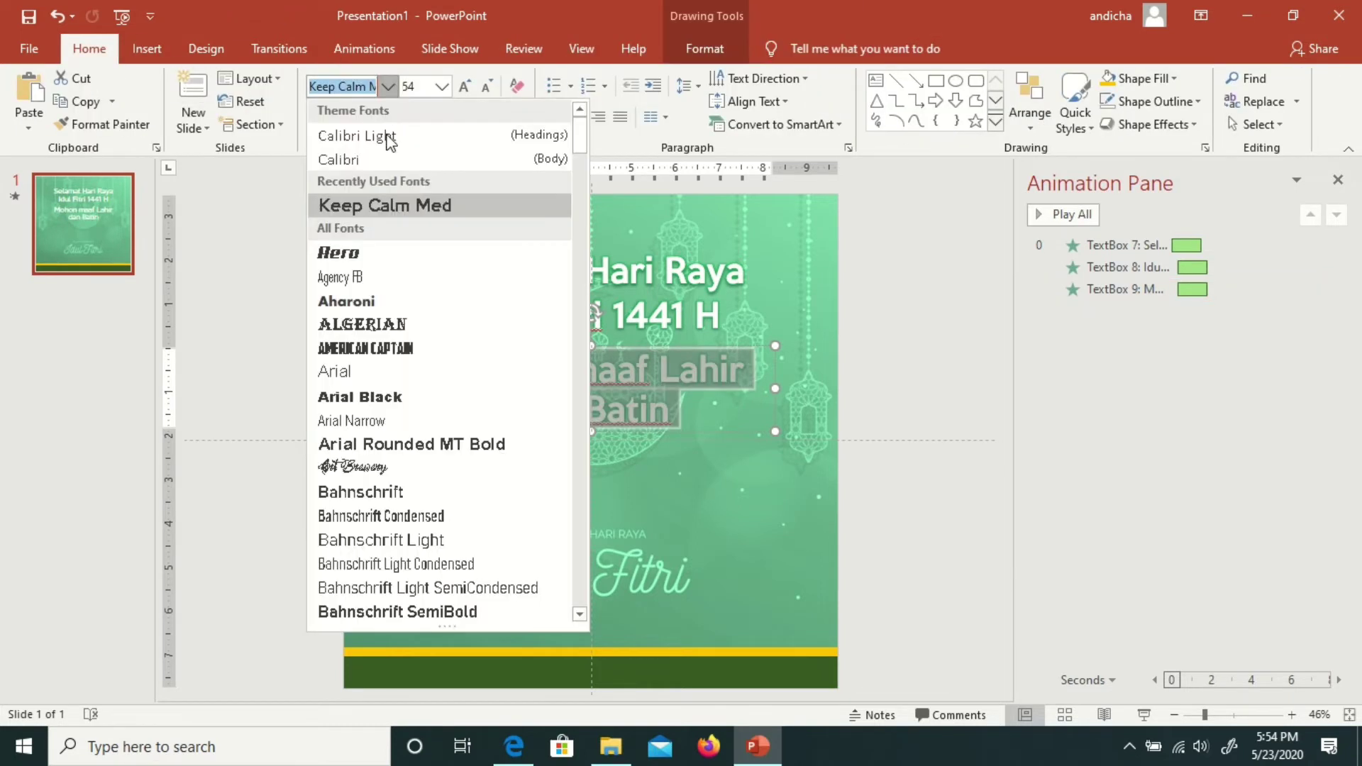
{"action": "scroll", "coordinate": [397, 355], "scroll_direction": "down", "scroll_amount": 5}
{"action": "scroll", "coordinate": [394, 419], "scroll_direction": "down", "scroll_amount": 5}
{"action": "scroll", "coordinate": [397, 432], "scroll_direction": "down", "scroll_amount": 5}
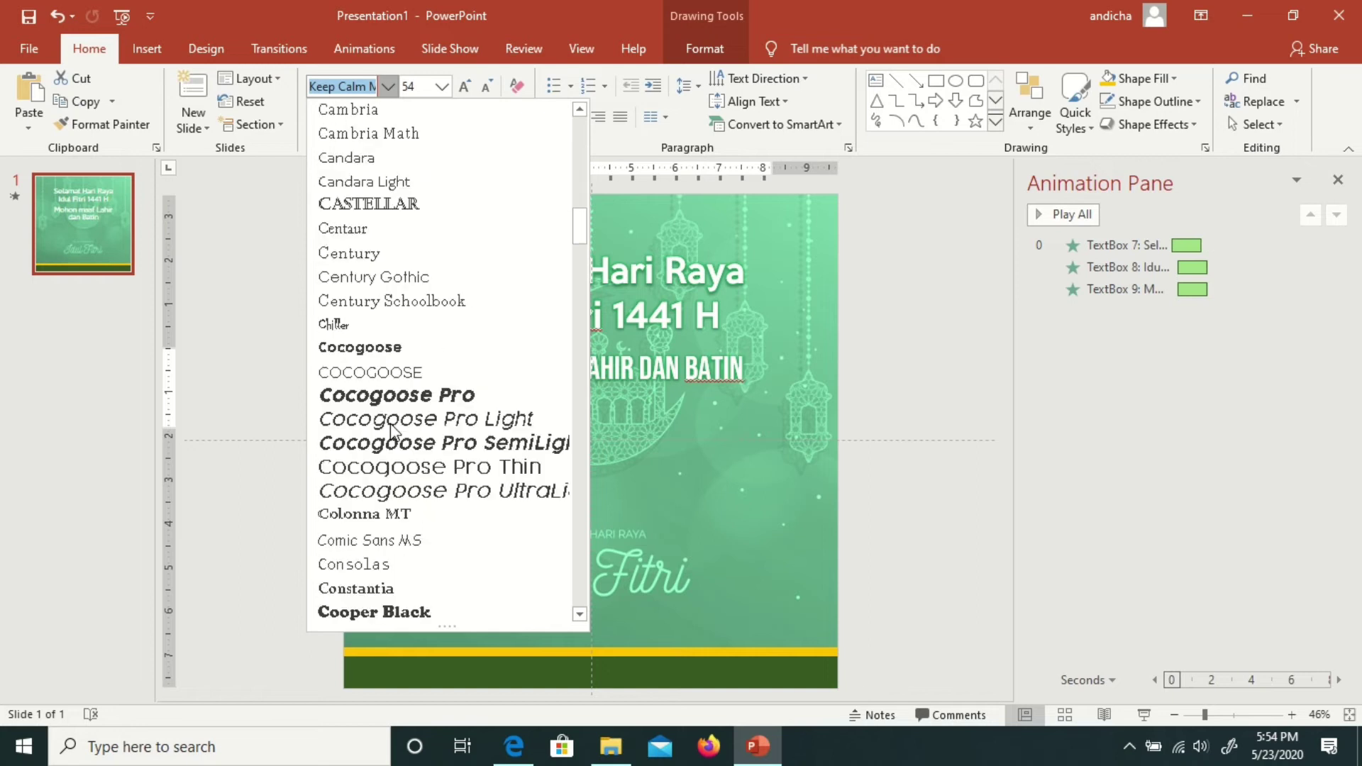
{"action": "scroll", "coordinate": [401, 440], "scroll_direction": "down", "scroll_amount": 8}
{"action": "scroll", "coordinate": [407, 447], "scroll_direction": "down", "scroll_amount": 2}
{"action": "scroll", "coordinate": [411, 445], "scroll_direction": "down", "scroll_amount": 3}
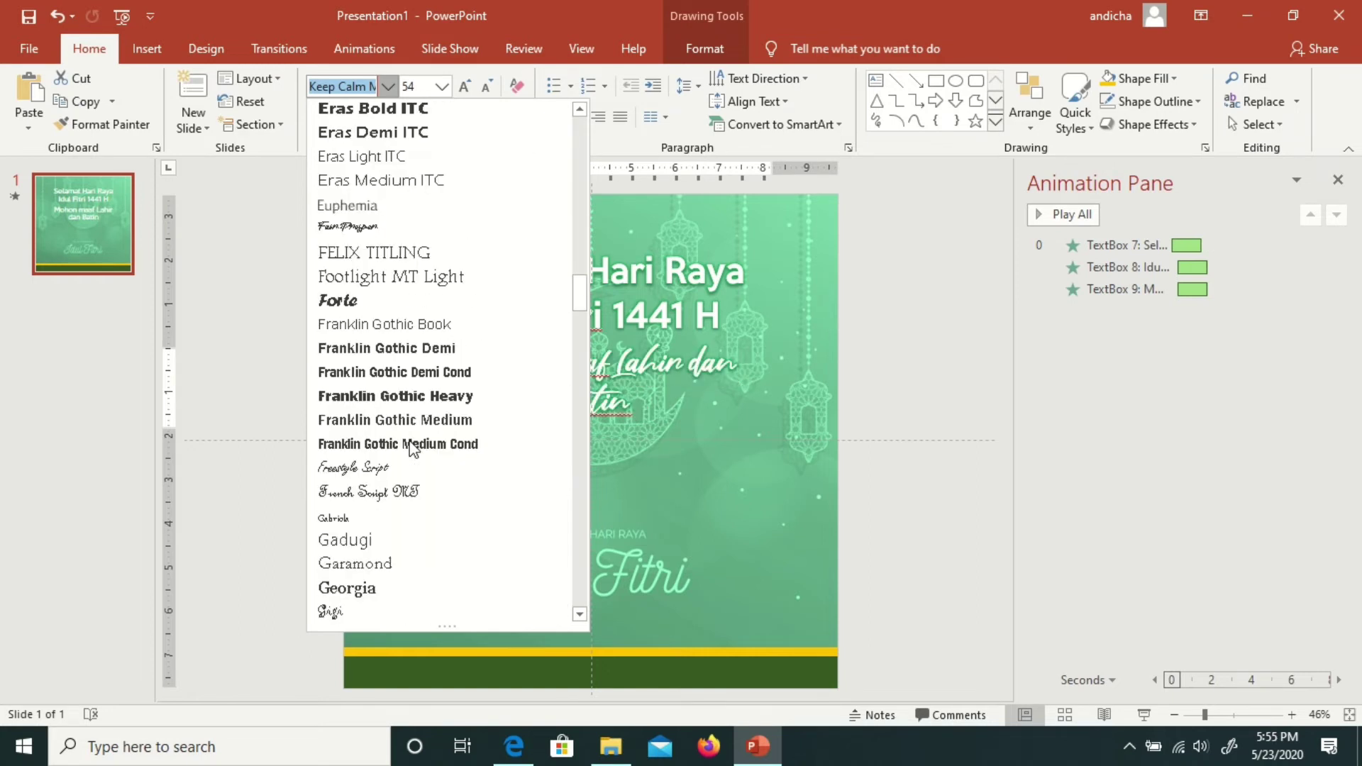
{"action": "scroll", "coordinate": [414, 440], "scroll_direction": "up", "scroll_amount": 7}
{"action": "scroll", "coordinate": [409, 429], "scroll_direction": "up", "scroll_amount": 7}
{"action": "scroll", "coordinate": [407, 420], "scroll_direction": "up", "scroll_amount": 6}
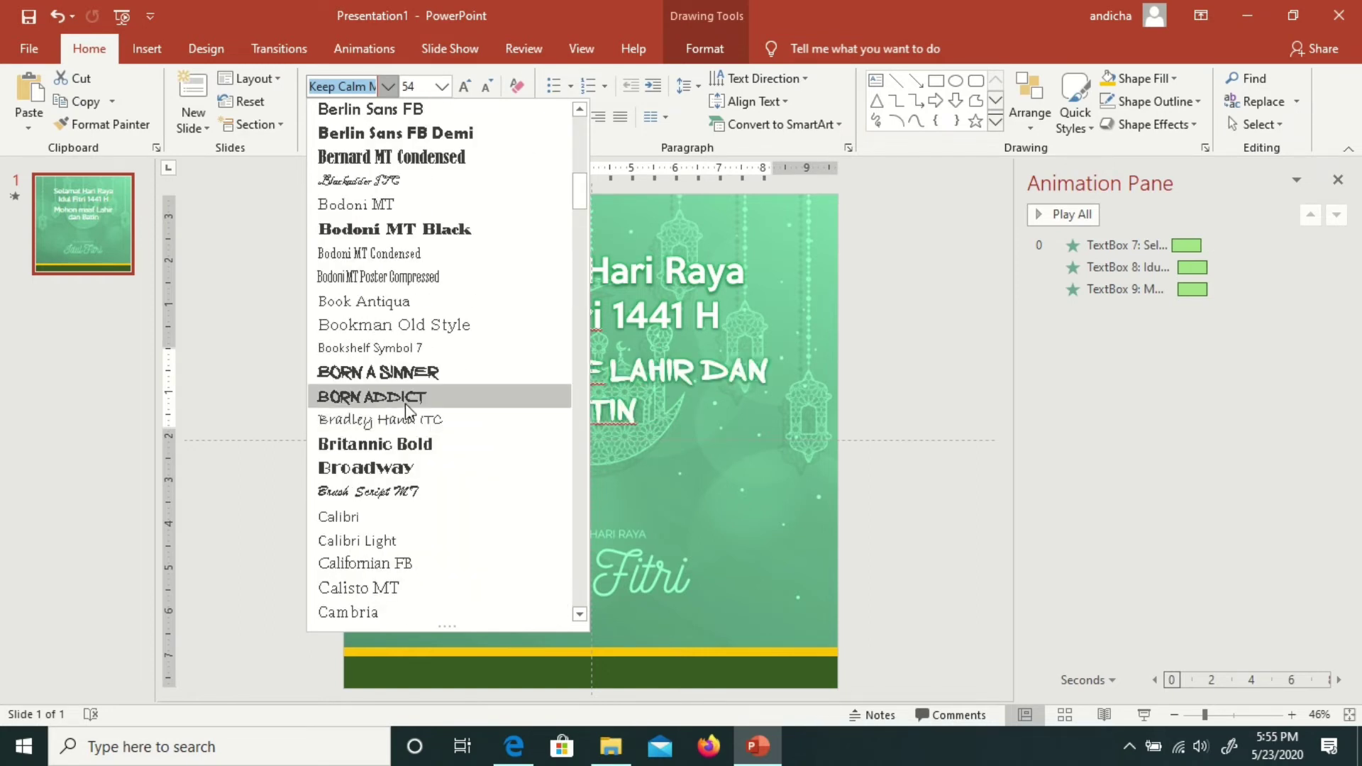
{"action": "scroll", "coordinate": [392, 280], "scroll_direction": "up", "scroll_amount": 4}
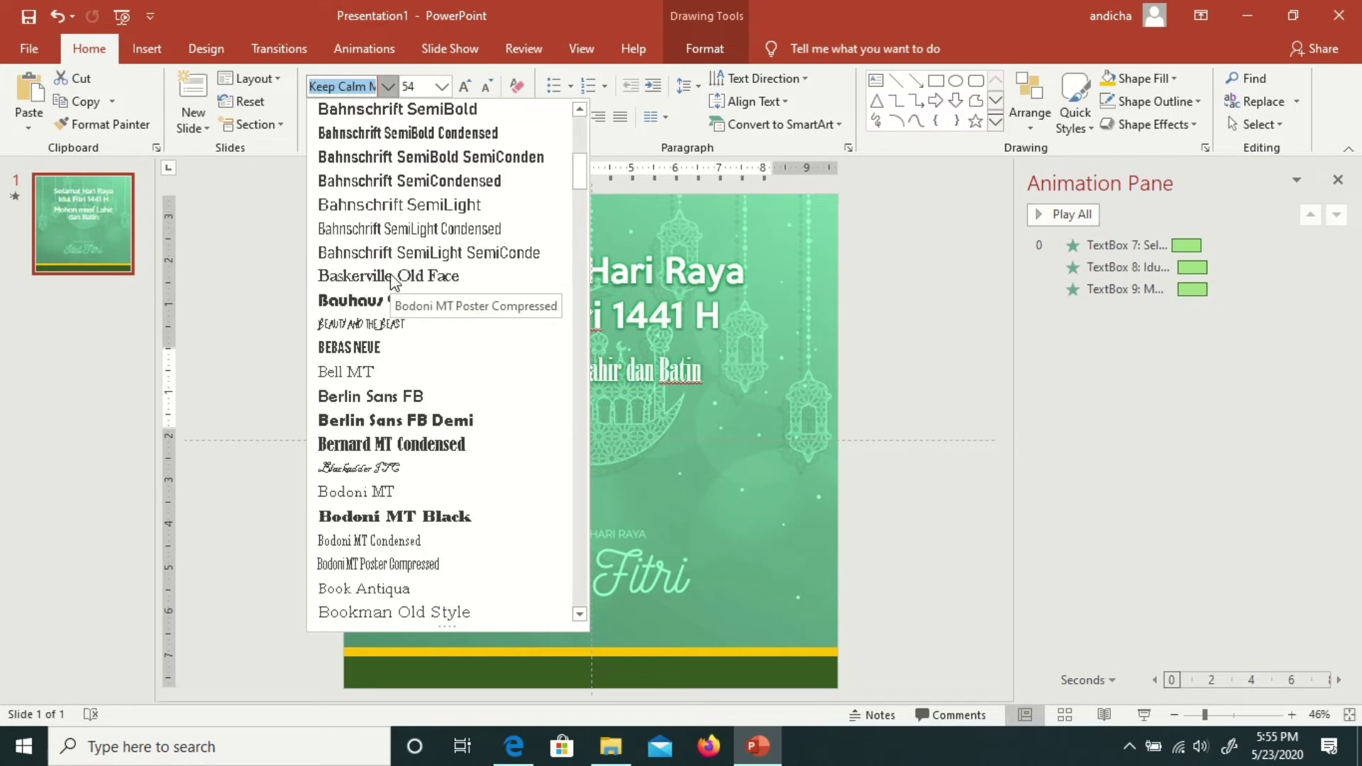
{"action": "left_click", "coordinate": [383, 347]}
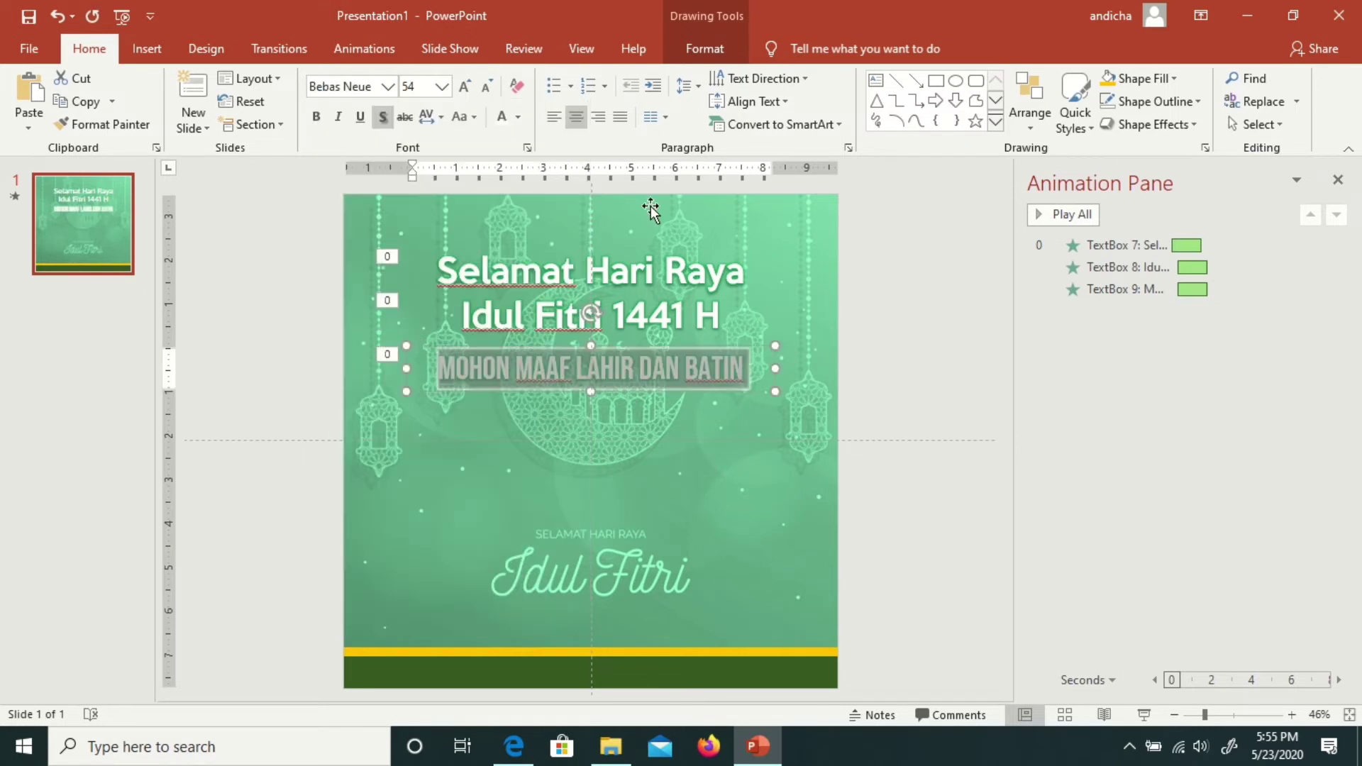
{"action": "left_click", "coordinate": [442, 86]}
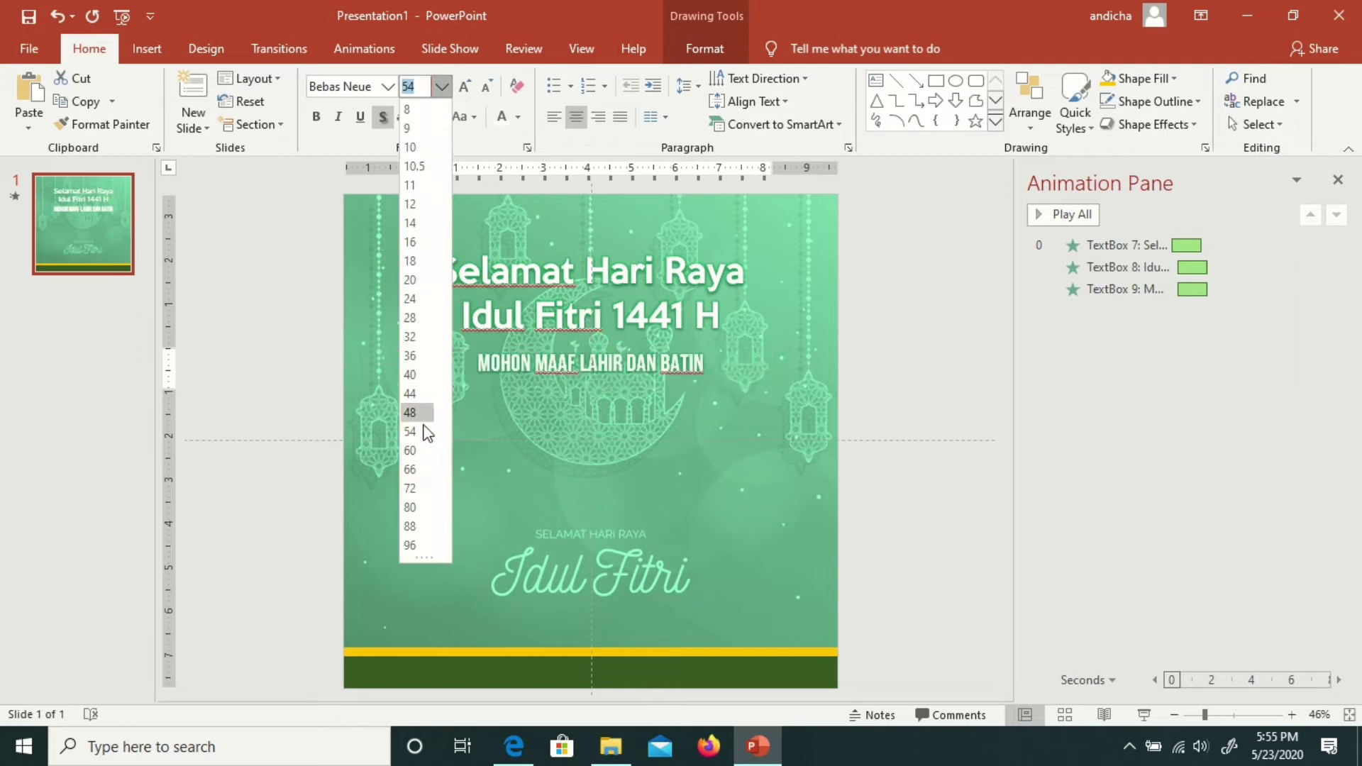
{"action": "left_click", "coordinate": [411, 451]}
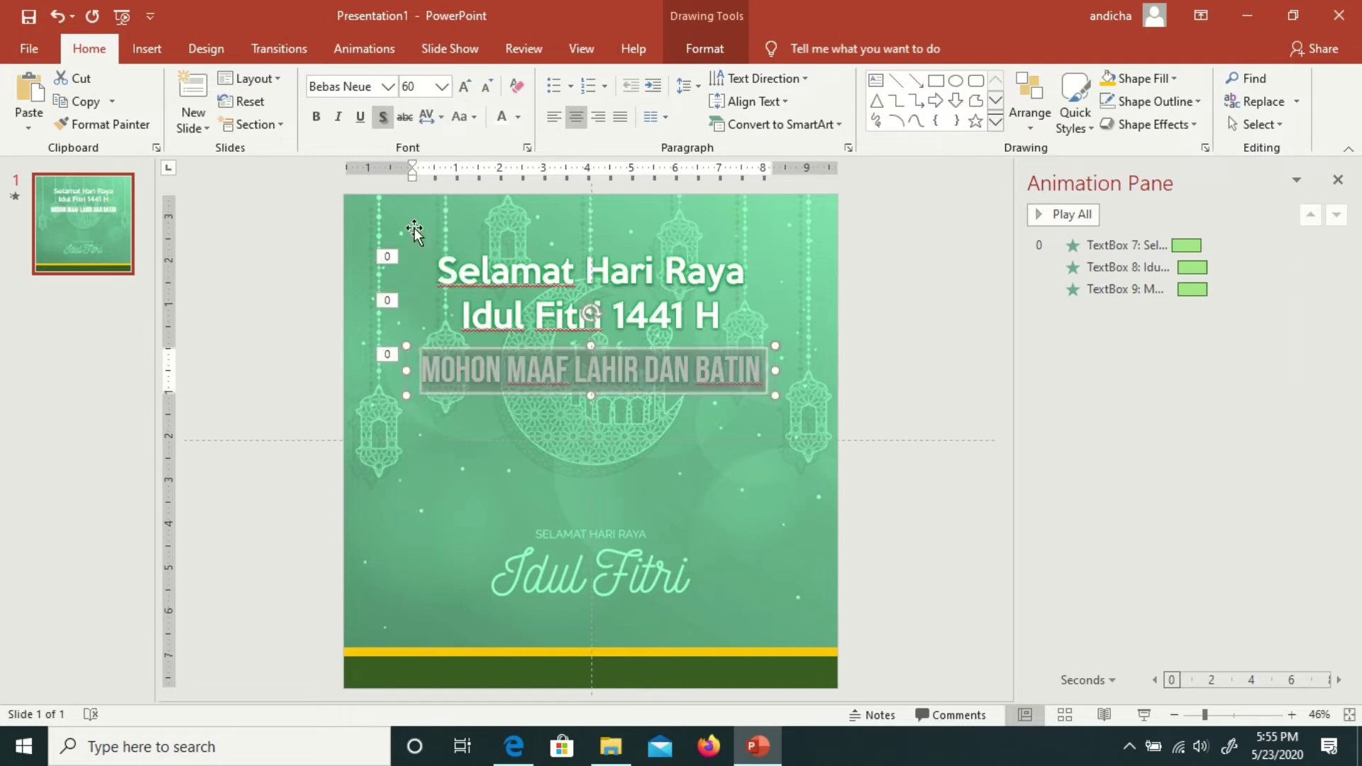
Step: Colour the line's text with the bottom bar's yellow using the eyedropper
{"action": "left_click", "coordinate": [518, 117]}
{"action": "left_click", "coordinate": [525, 359]}
{"action": "left_click", "coordinate": [594, 651]}
{"action": "left_click", "coordinate": [846, 499]}
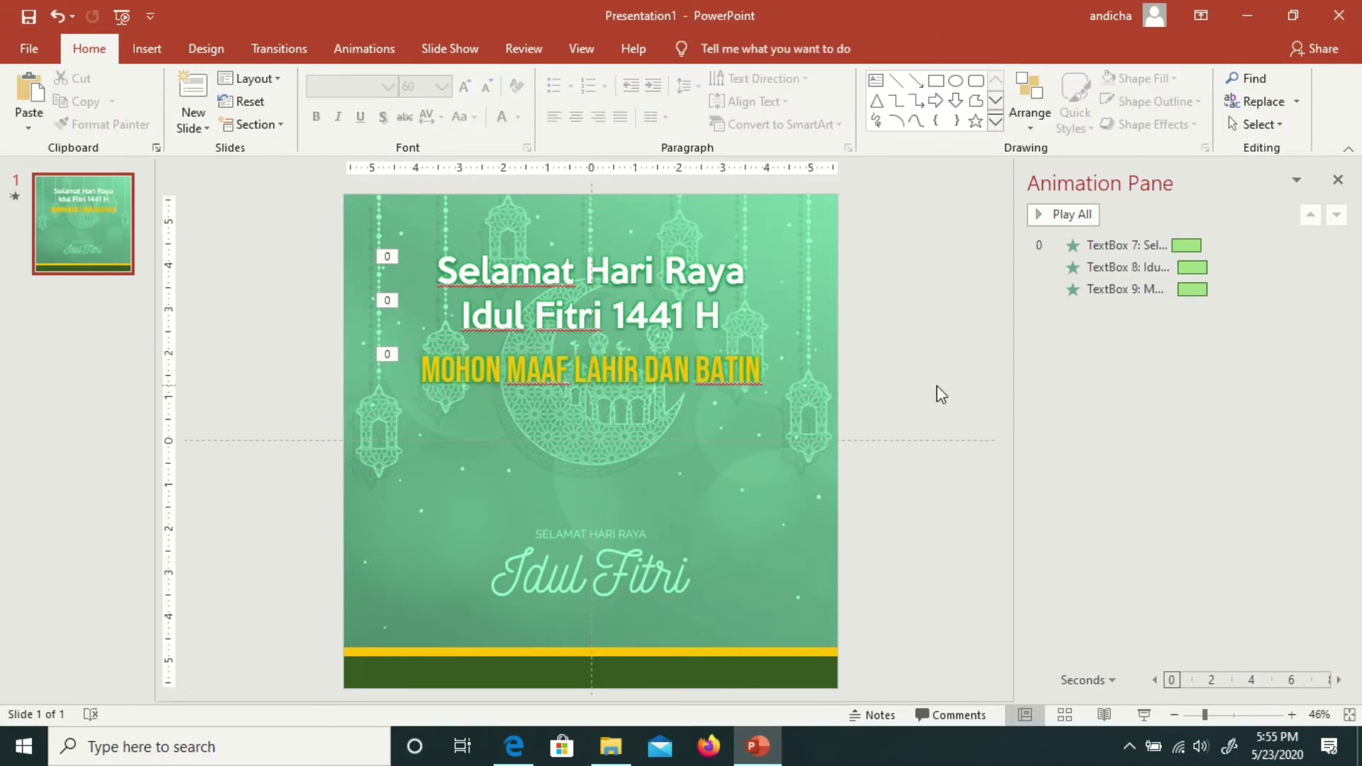
Step: Delay the third line's animation to 0.5 s and preview the slide's animations
{"action": "left_click_drag", "start_coordinate": [1191, 283], "coordinate": [1199, 283]}
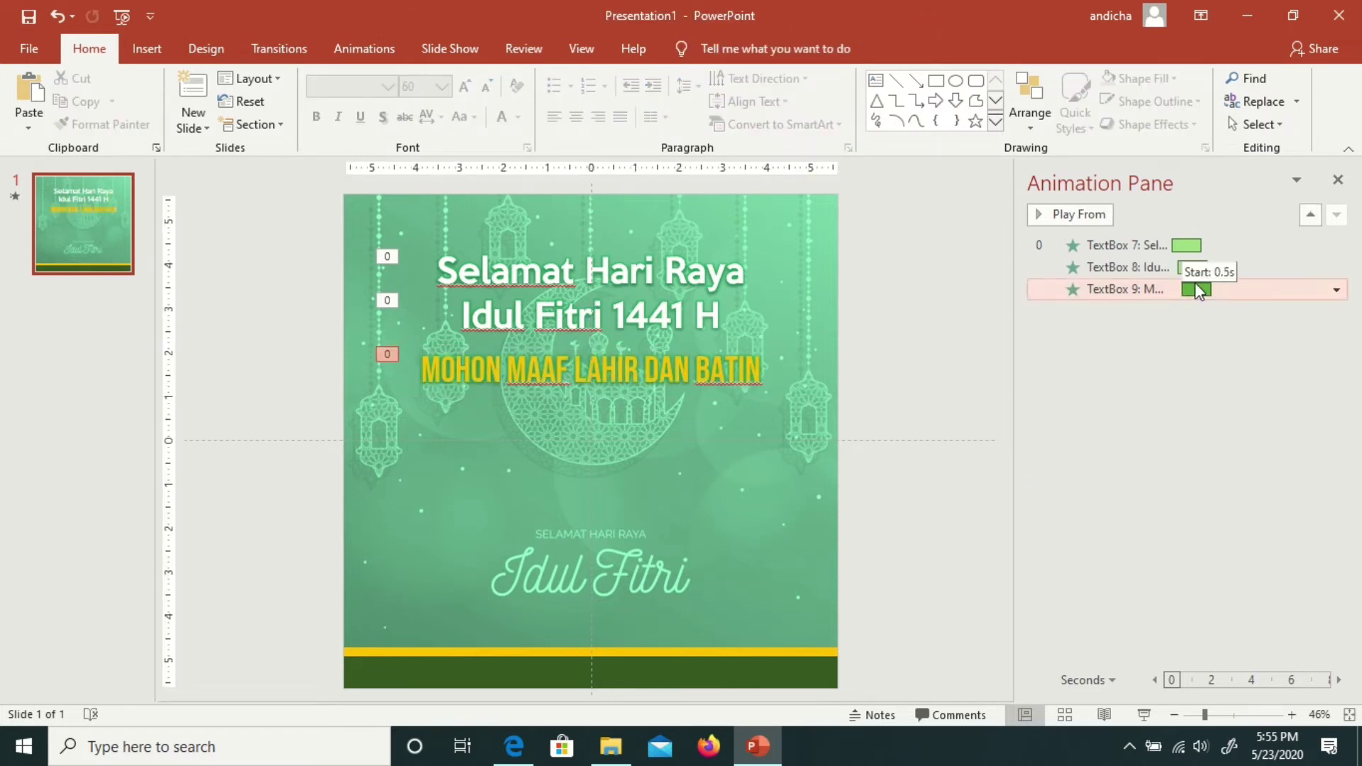
{"action": "left_click", "coordinate": [1117, 347]}
{"action": "left_click", "coordinate": [1070, 224]}
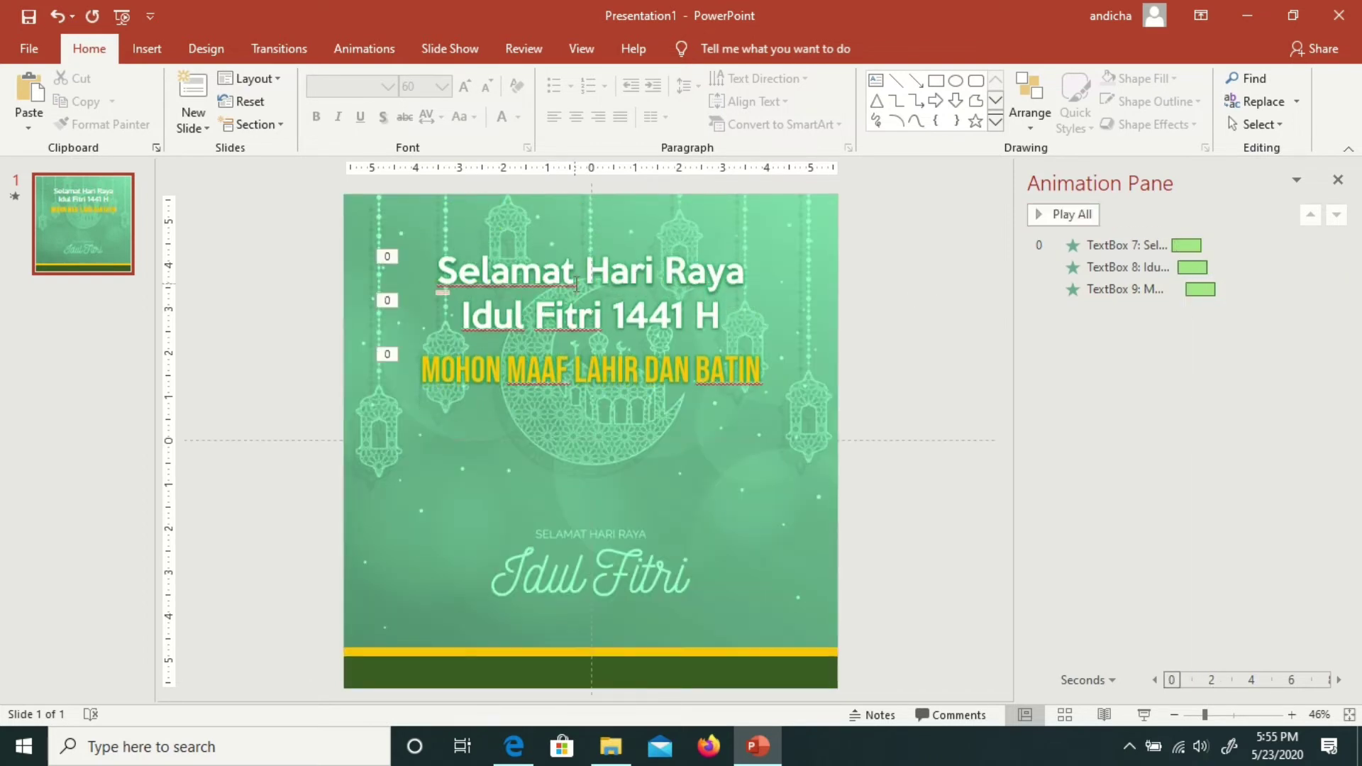
Step: Move the three greeting lines higher and tuck the yellow line closer under Idul Fitri 1441 H
{"action": "left_click", "coordinate": [576, 284]}
{"action": "left_click", "coordinate": [583, 319], "text": "shift"}
{"action": "left_click", "coordinate": [583, 357], "text": "shift"}
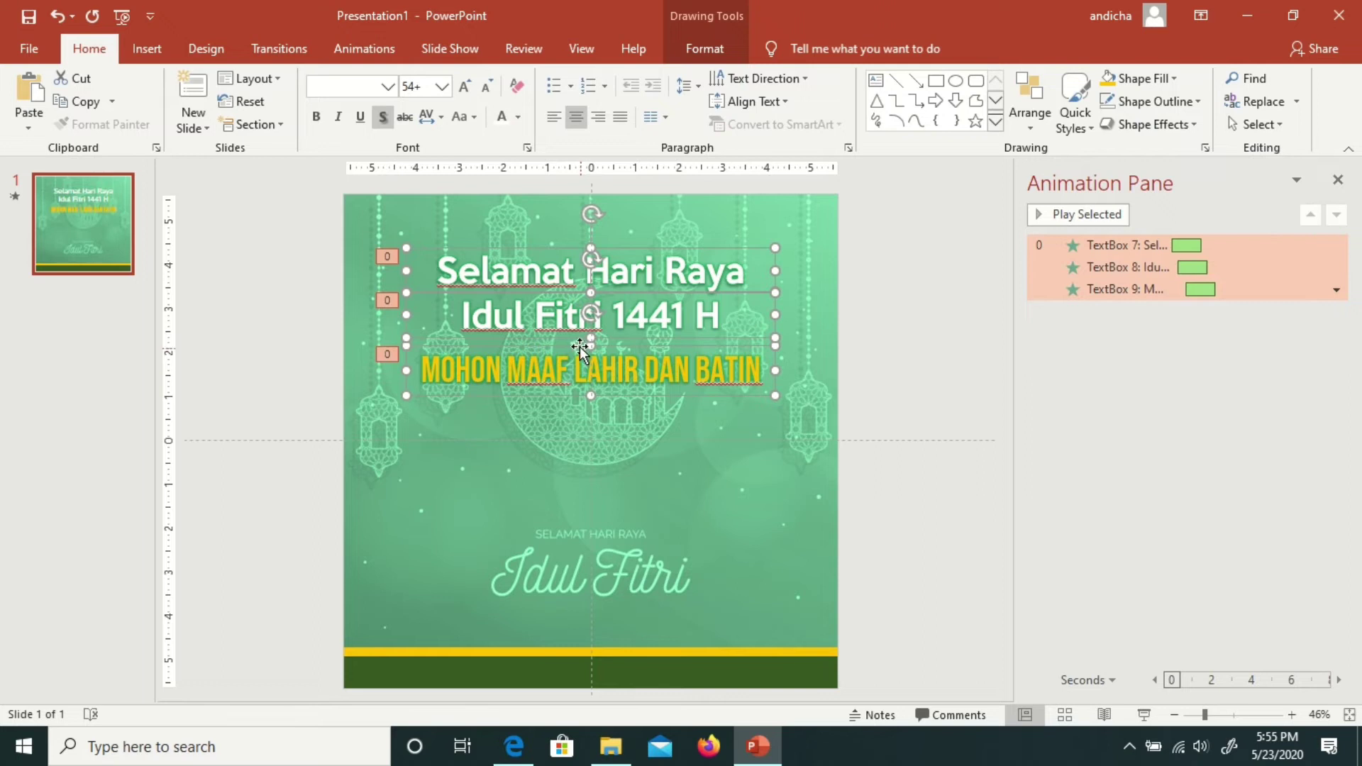
{"action": "left_click_drag", "start_coordinate": [580, 348], "coordinate": [580, 311]}
{"action": "left_click", "coordinate": [795, 348]}
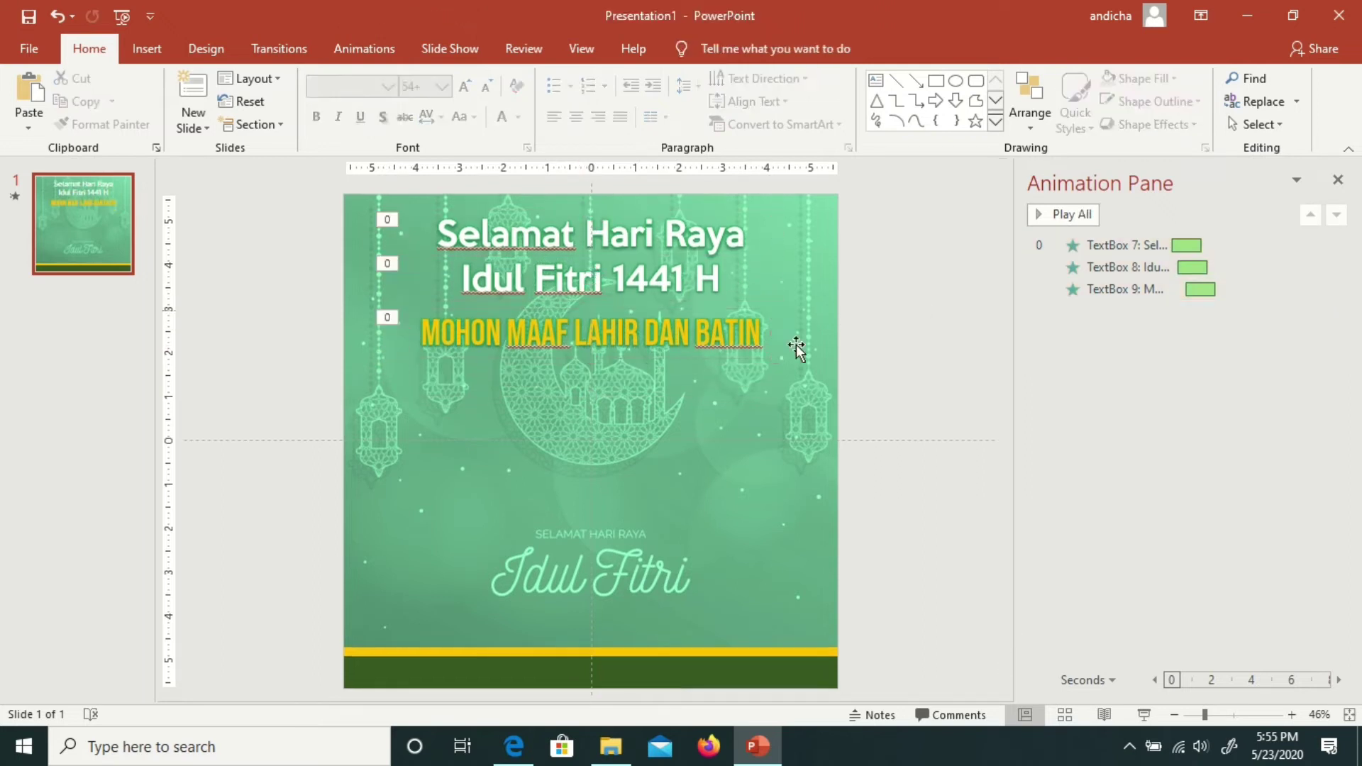
{"action": "left_click", "coordinate": [688, 344]}
{"action": "left_click_drag", "start_coordinate": [612, 313], "coordinate": [605, 293]}
{"action": "left_click", "coordinate": [895, 263]}
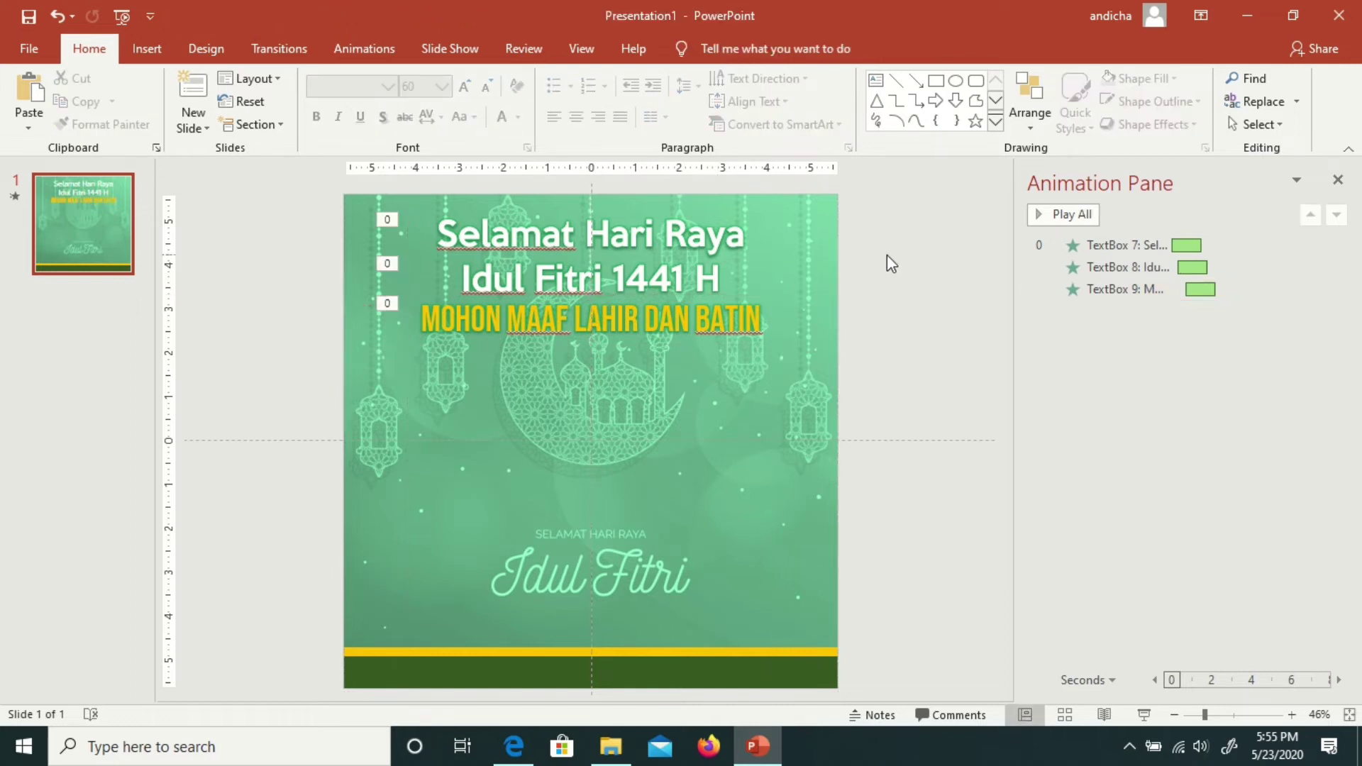
Step: Insert kartu lebaran.png from this computer's Pictures folder onto the slide
{"action": "left_click", "coordinate": [138, 51]}
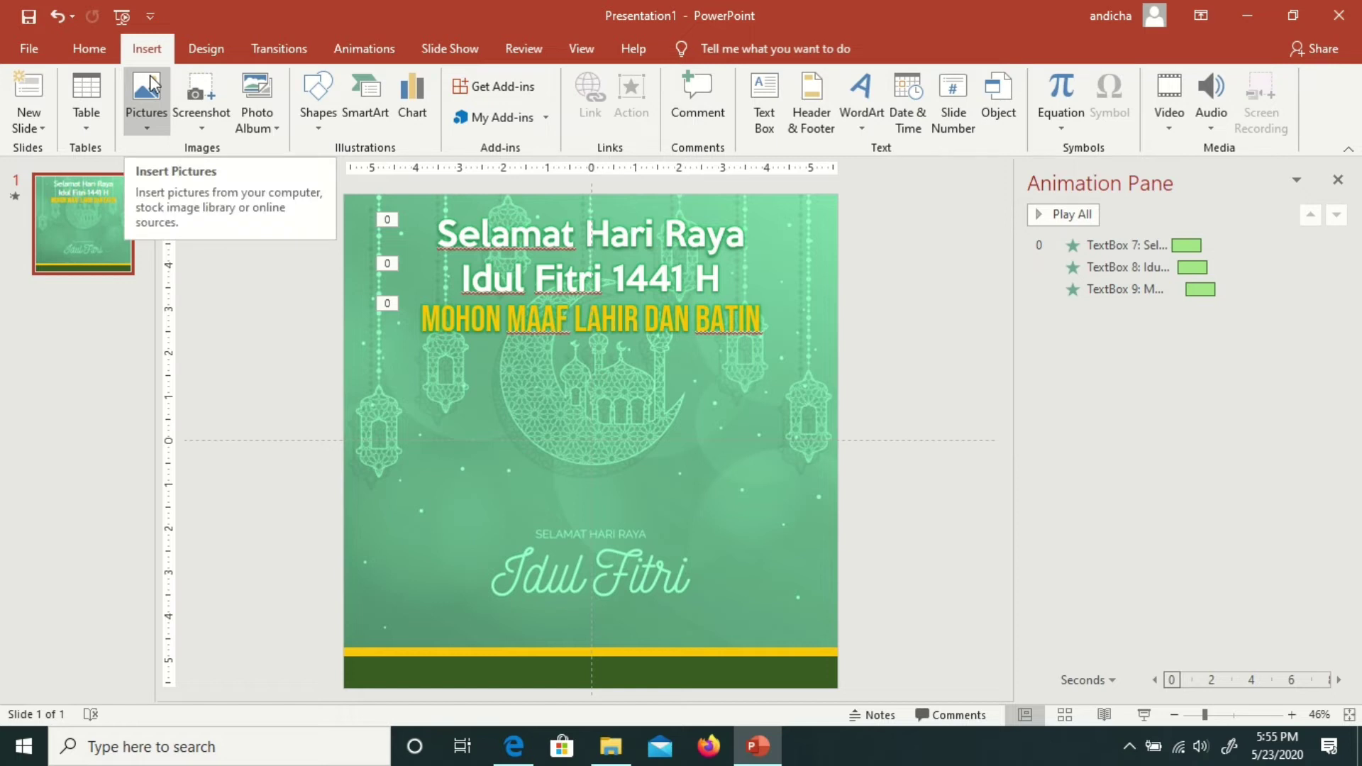
{"action": "left_click", "coordinate": [151, 84]}
{"action": "left_click", "coordinate": [191, 175]}
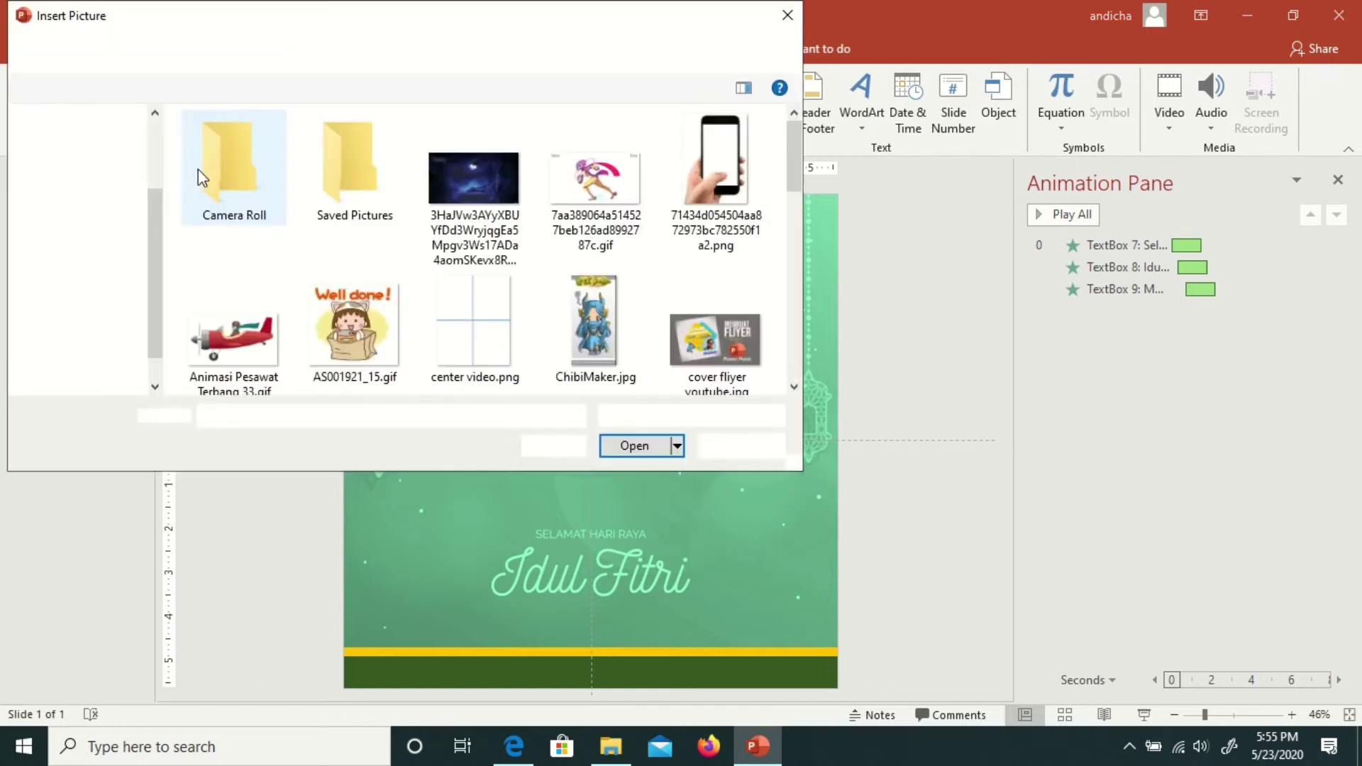
{"action": "left_click", "coordinate": [678, 280]}
{"action": "scroll", "coordinate": [675, 284], "scroll_direction": "down", "scroll_amount": 3}
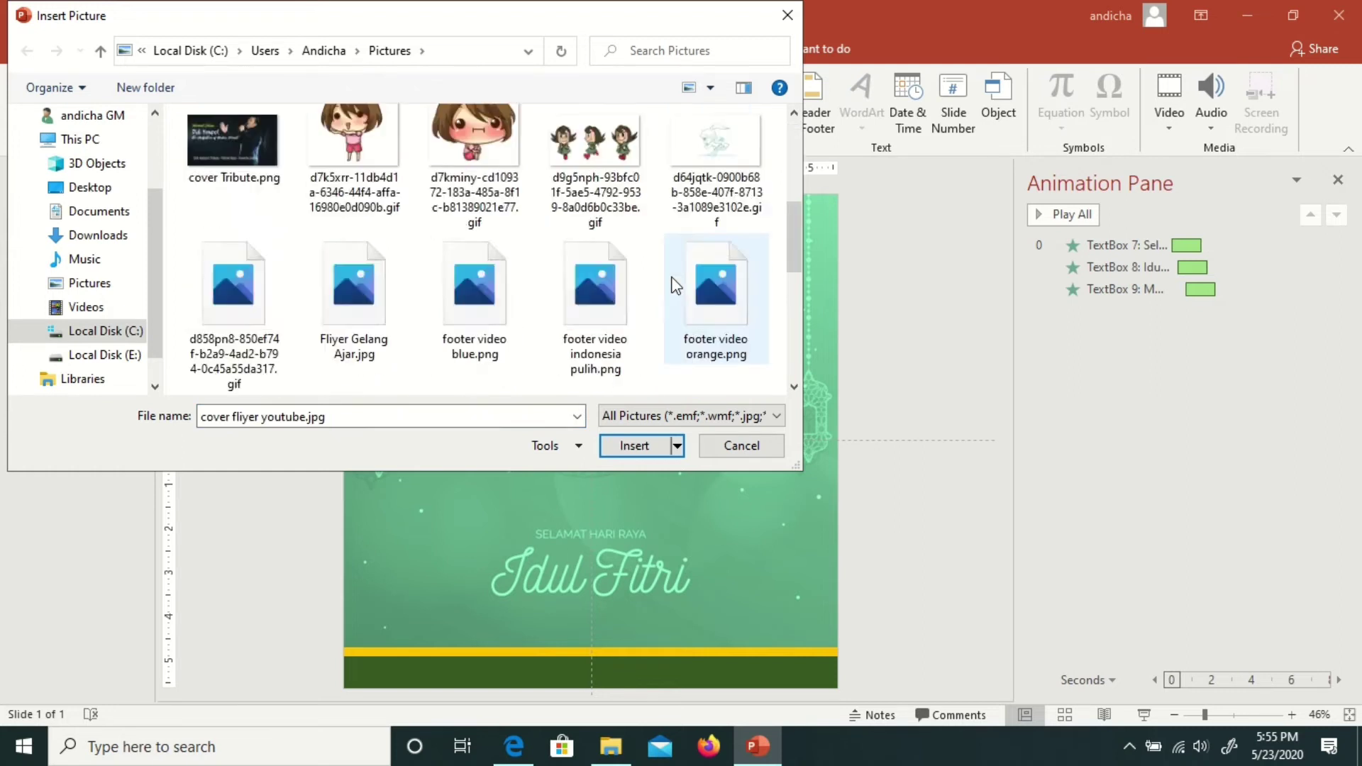
{"action": "scroll", "coordinate": [673, 283], "scroll_direction": "down", "scroll_amount": 3}
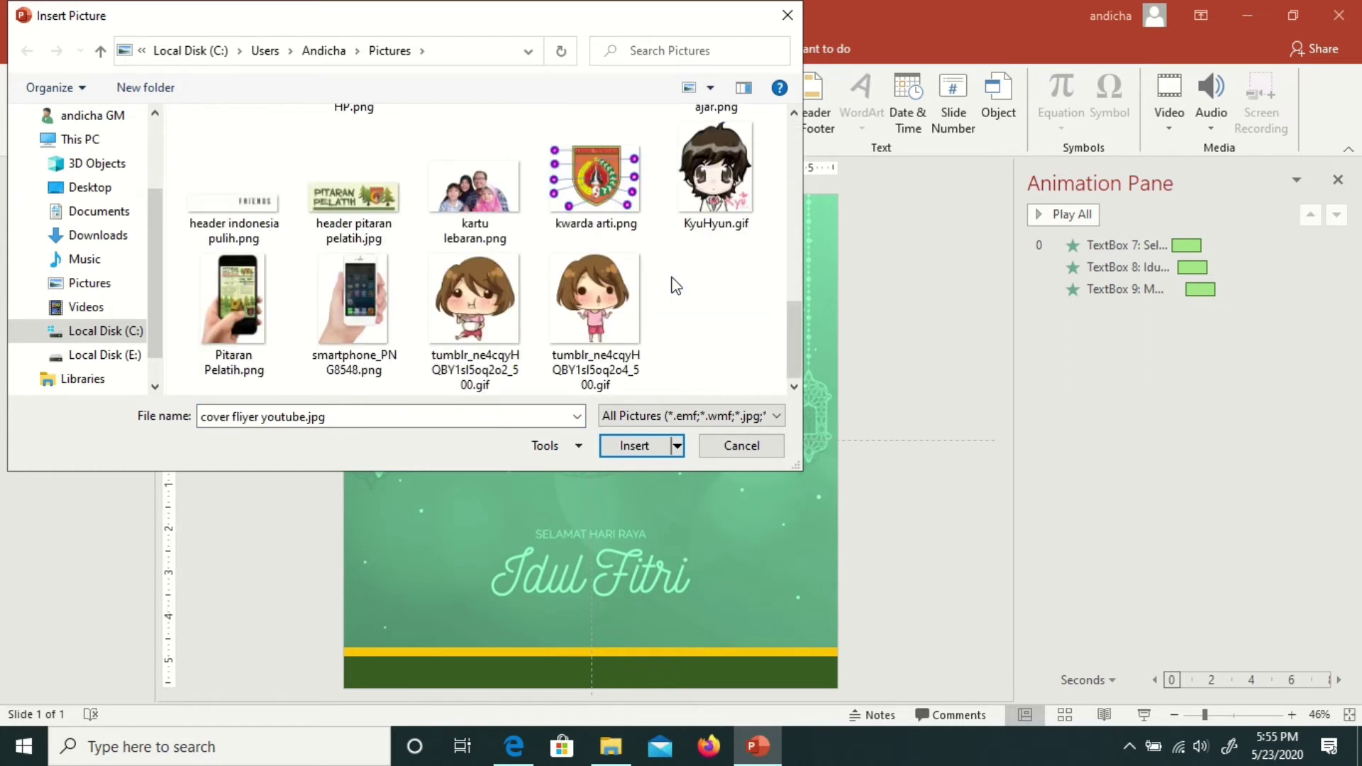
{"action": "double_click", "coordinate": [468, 195]}
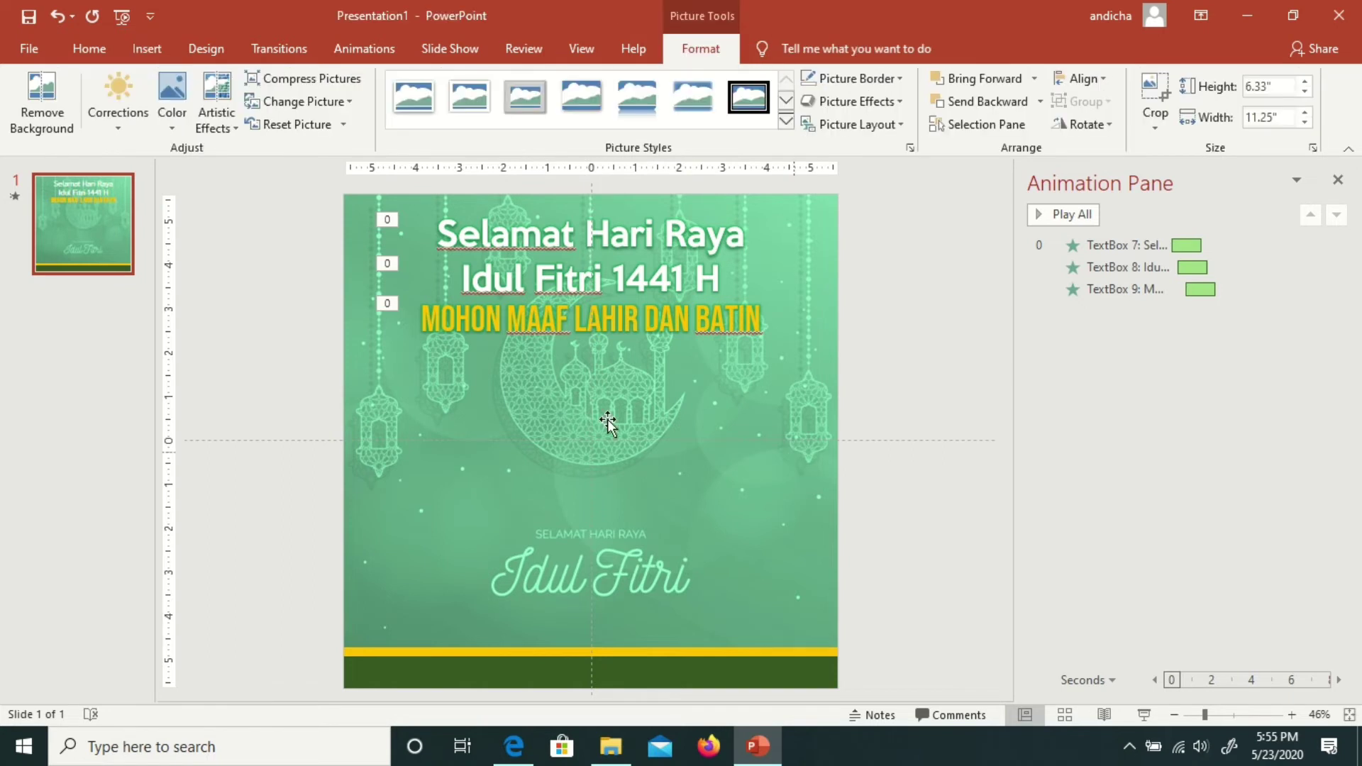
Step: Move the photo down onto the yellow bar, enlarge it, and align it to the slide's centre
{"action": "left_click_drag", "start_coordinate": [669, 509], "coordinate": [671, 578]}
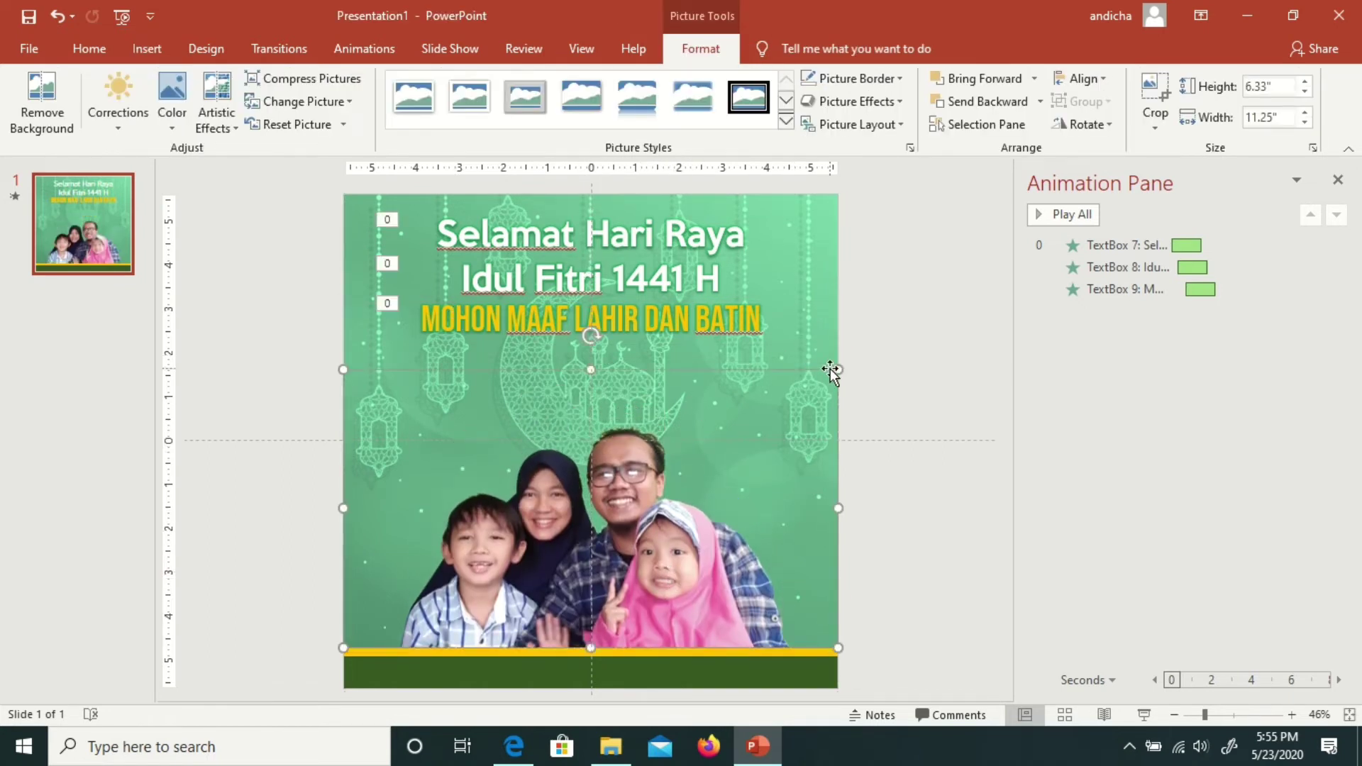
{"action": "left_click_drag", "start_coordinate": [830, 369], "coordinate": [874, 343]}
{"action": "left_click", "coordinate": [1083, 78]}
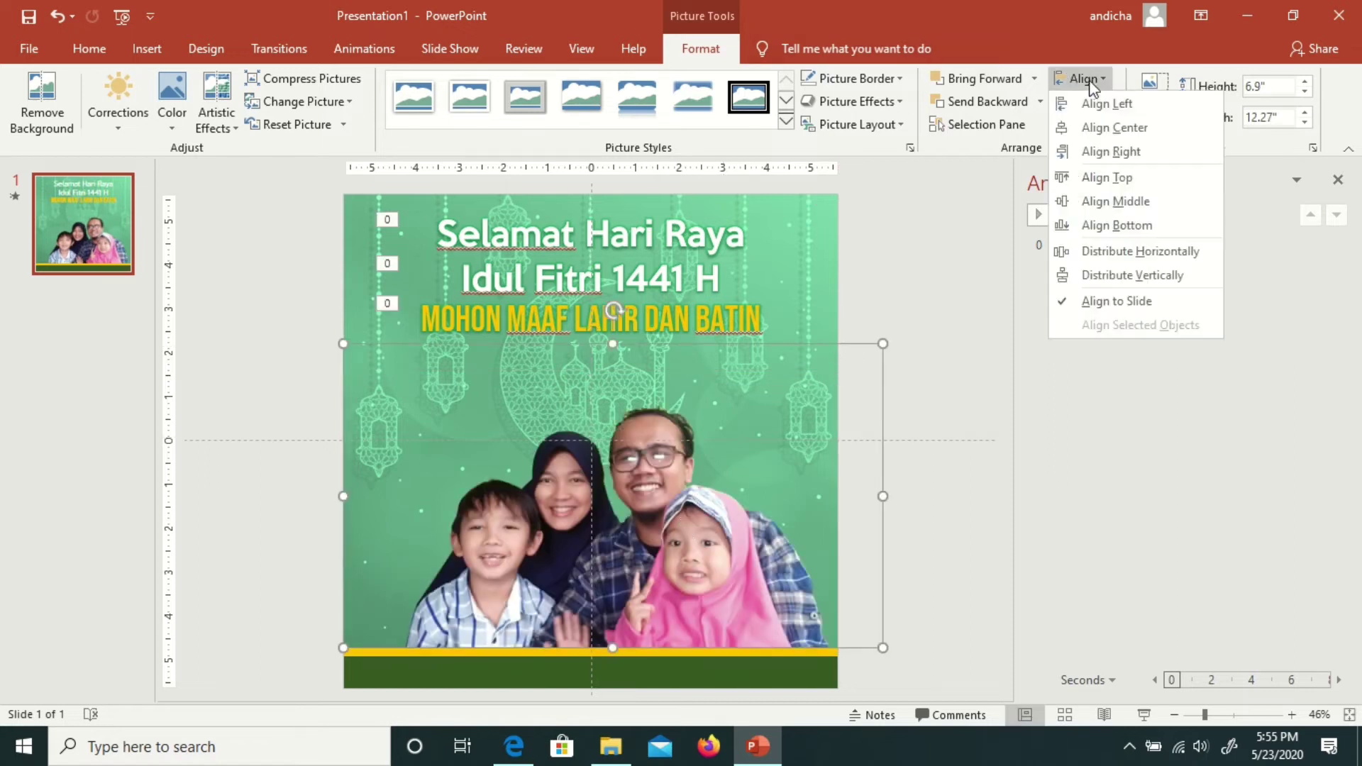
{"action": "left_click", "coordinate": [1115, 127]}
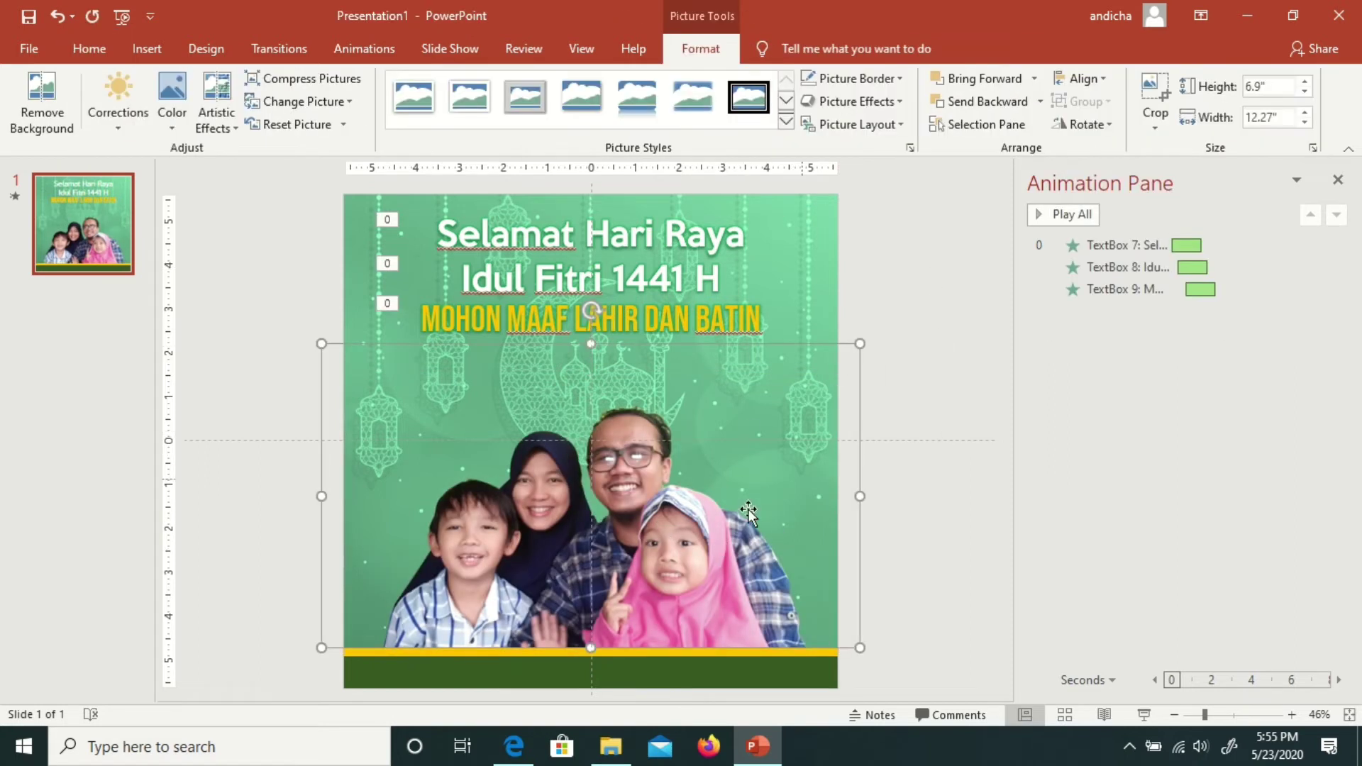
{"action": "left_click", "coordinate": [854, 101]}
{"action": "mouse_move", "coordinate": [866, 272]}
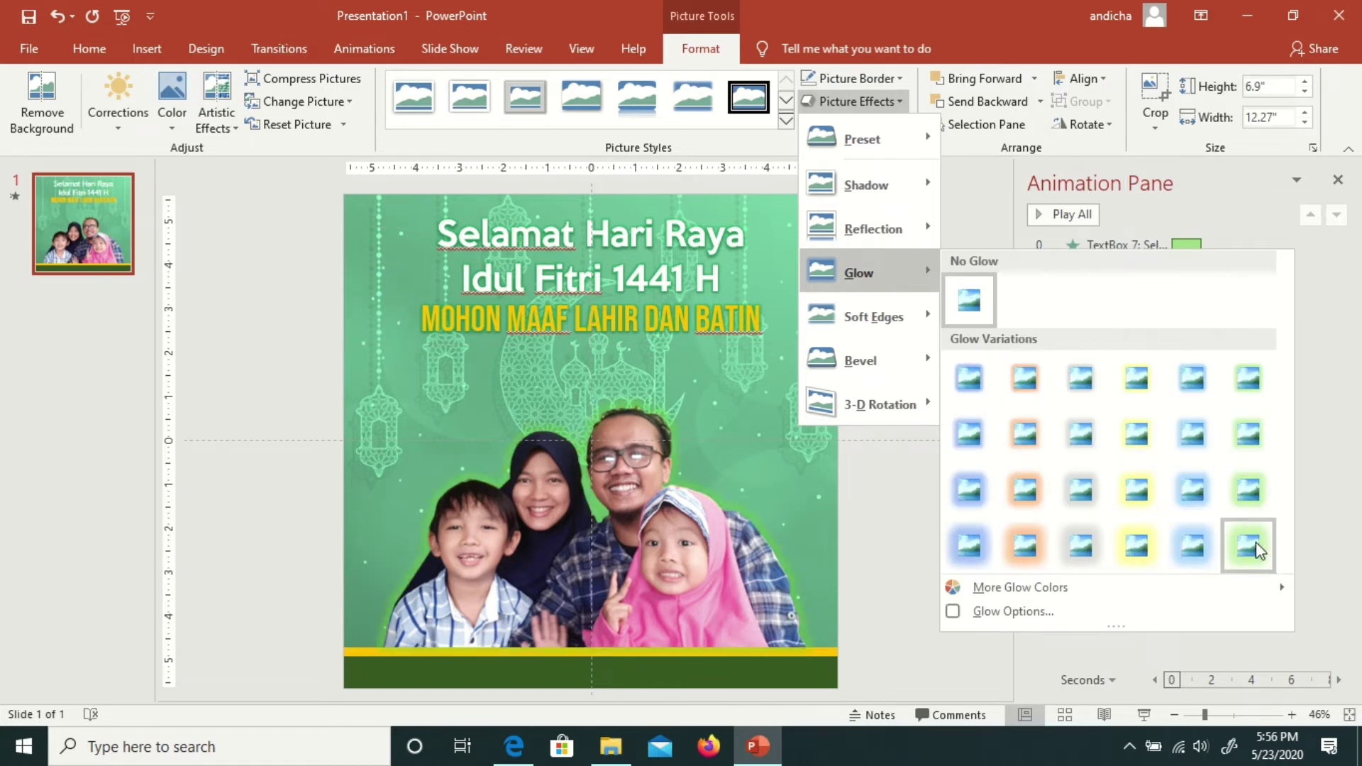
{"action": "mouse_move", "coordinate": [1019, 587]}
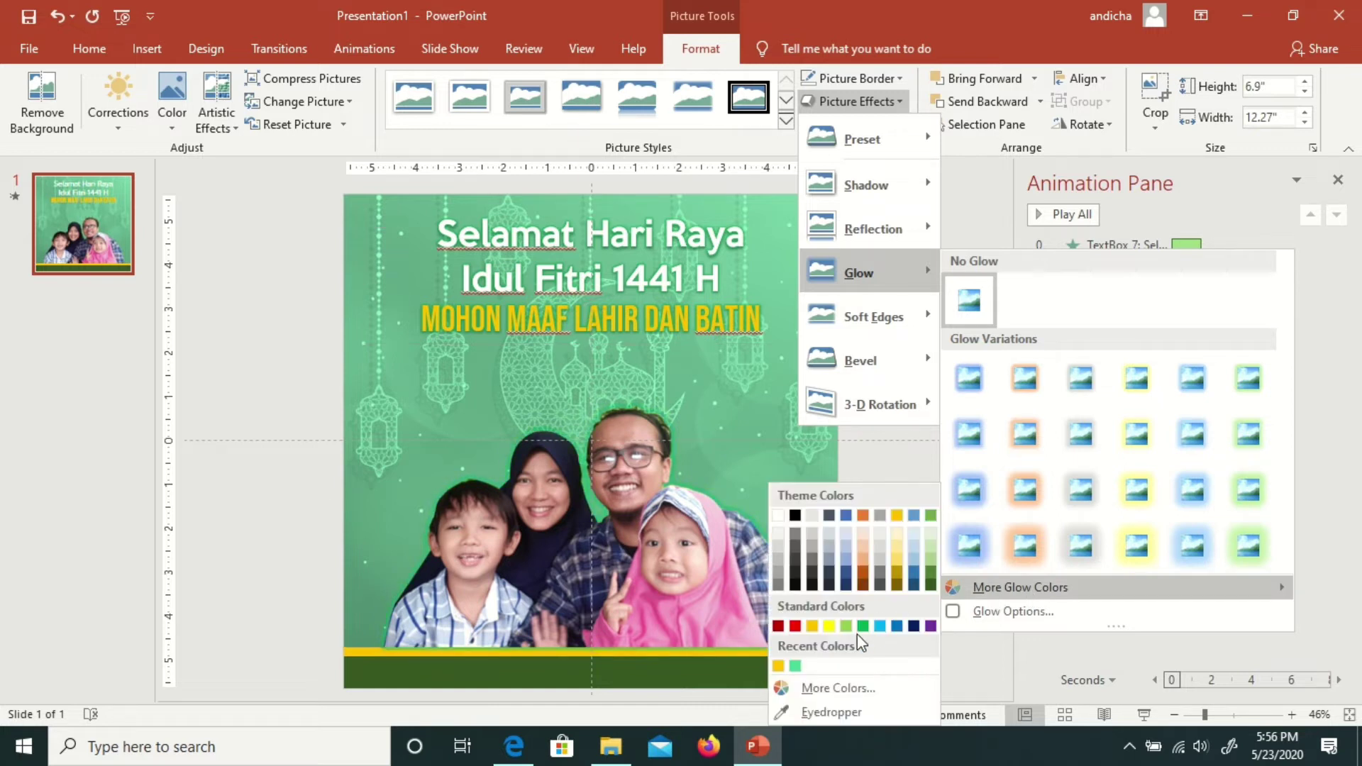
Step: Apply a green glow to the family photo
{"action": "left_click", "coordinate": [796, 670]}
{"action": "left_click", "coordinate": [954, 439]}
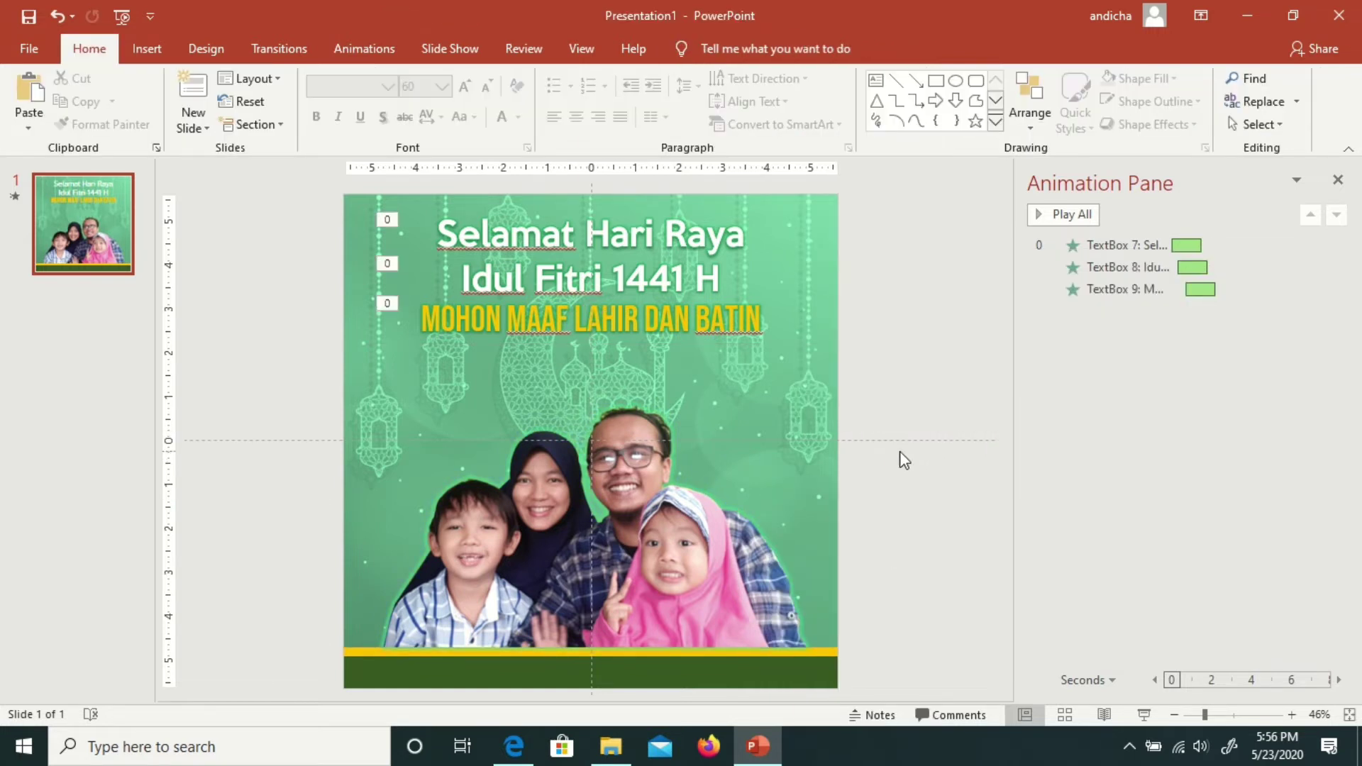
{"action": "double_click", "coordinate": [766, 534]}
{"action": "left_click", "coordinate": [165, 112]}
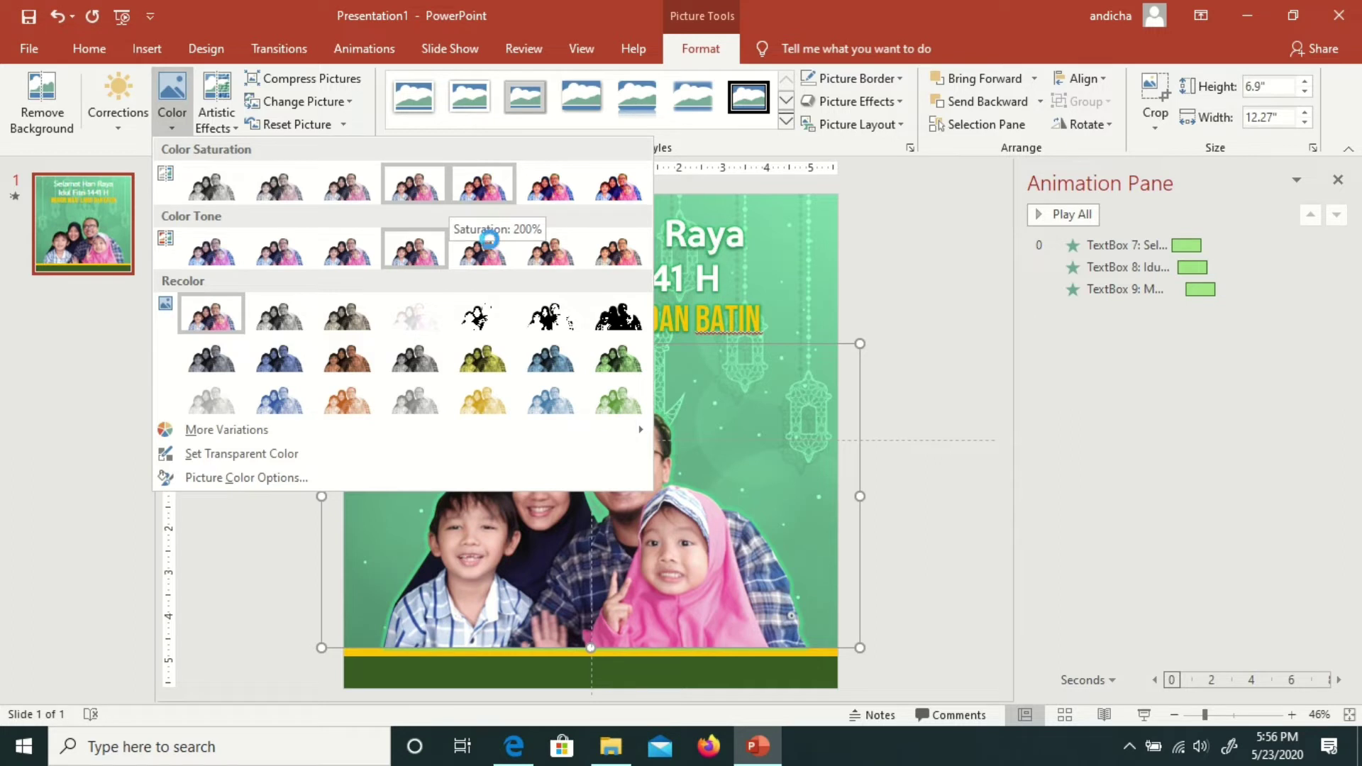
{"action": "left_click", "coordinate": [952, 342]}
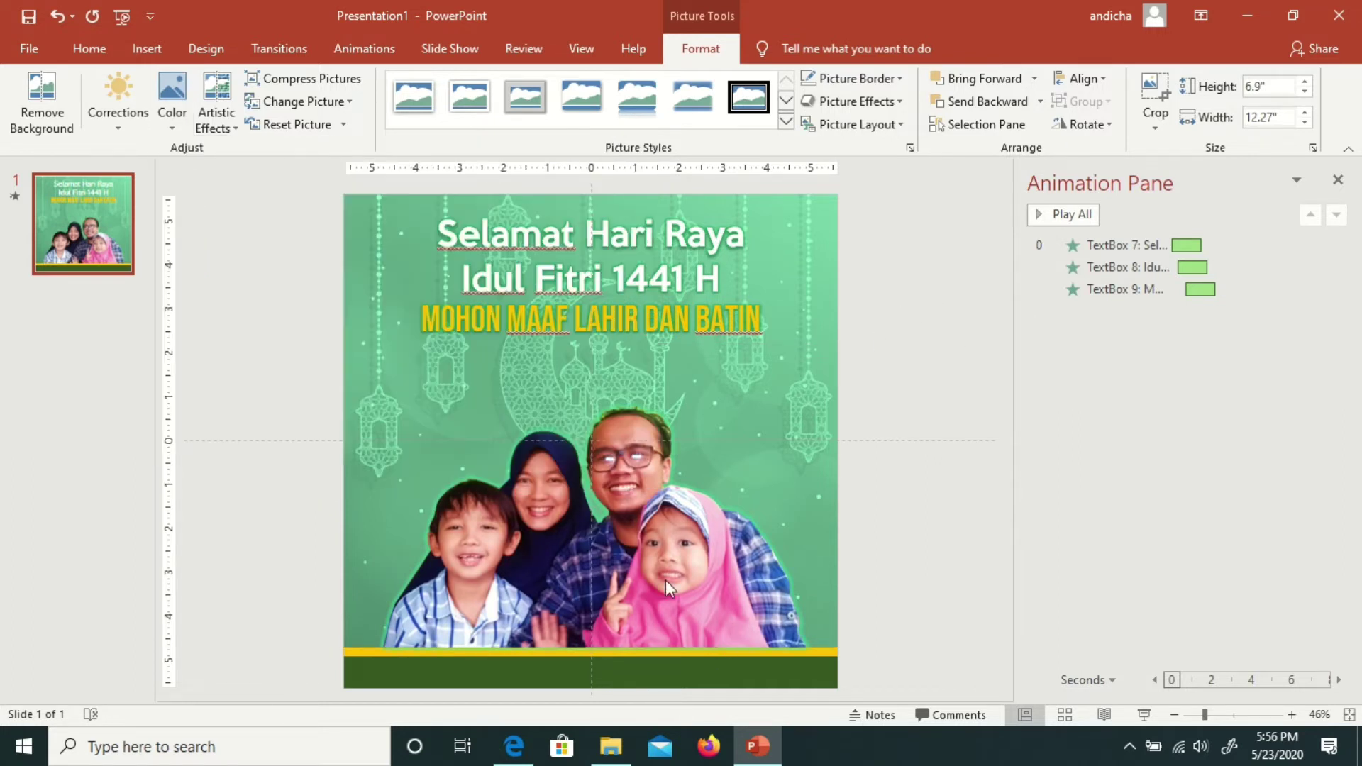
Step: Apply the Fly In entrance animation to the family photo
{"action": "left_click", "coordinate": [666, 580]}
{"action": "left_click", "coordinate": [953, 313]}
{"action": "left_click", "coordinate": [680, 539]}
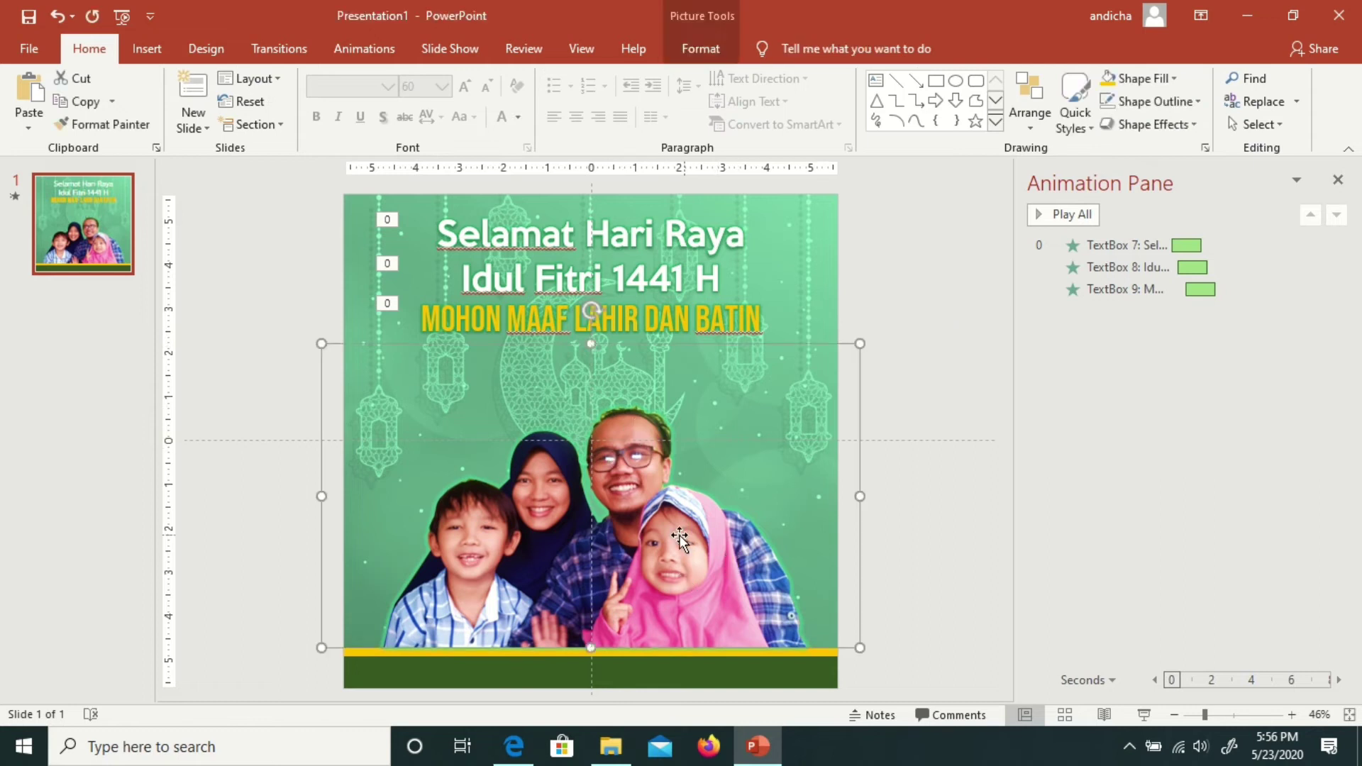
{"action": "left_click", "coordinate": [379, 57]}
{"action": "left_click", "coordinate": [358, 99]}
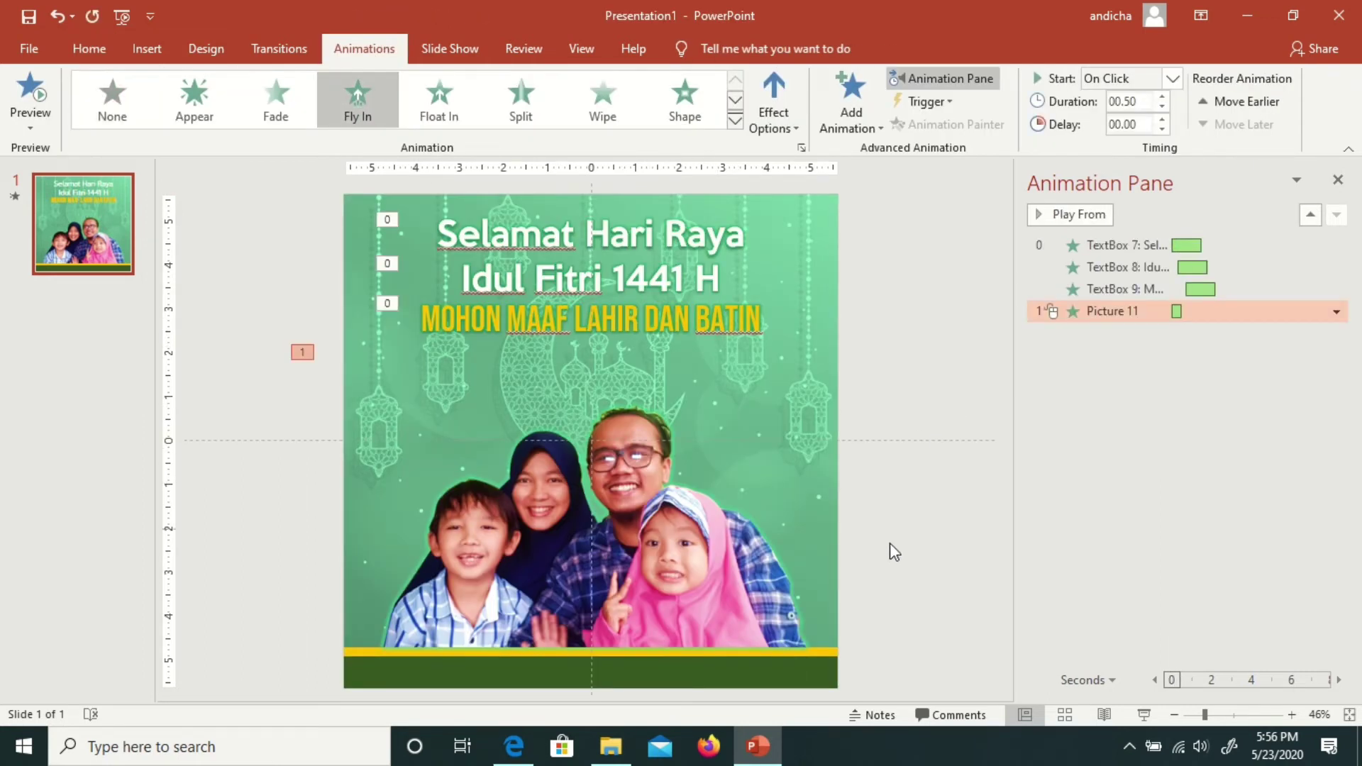
Step: Send the photo backward, bring it forward again, and preview from Picture 11's animation
{"action": "right_click", "coordinate": [650, 528]}
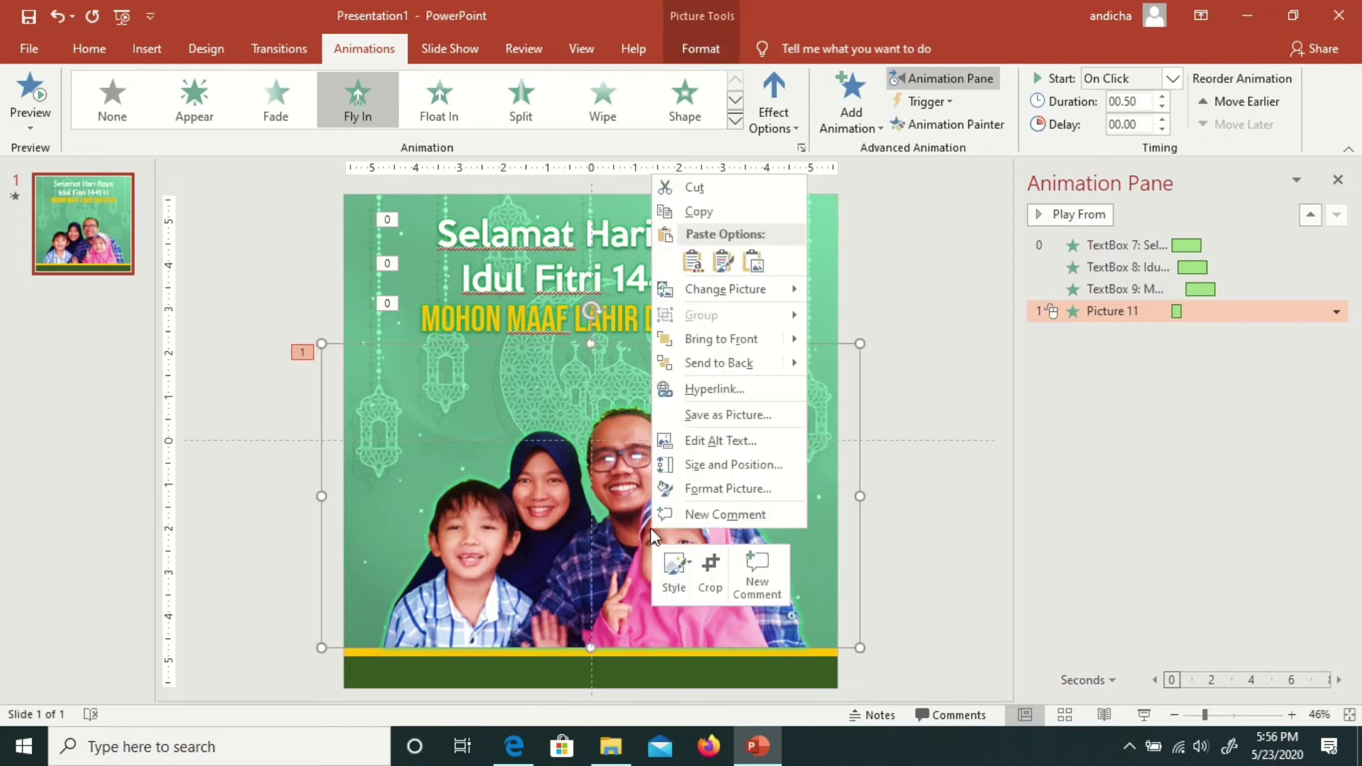
{"action": "left_click", "coordinate": [716, 363]}
{"action": "right_click", "coordinate": [727, 372]}
{"action": "left_click", "coordinate": [787, 232]}
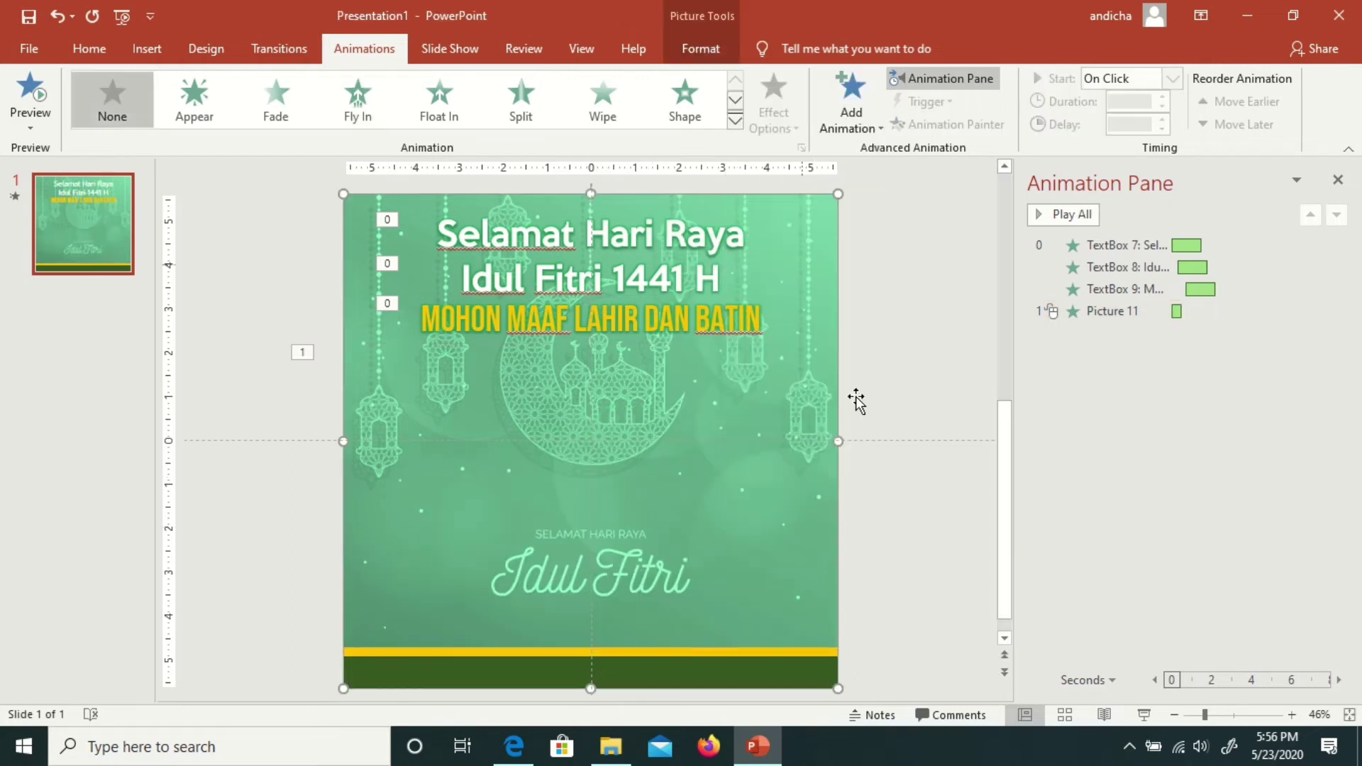
{"action": "left_click", "coordinate": [1118, 313]}
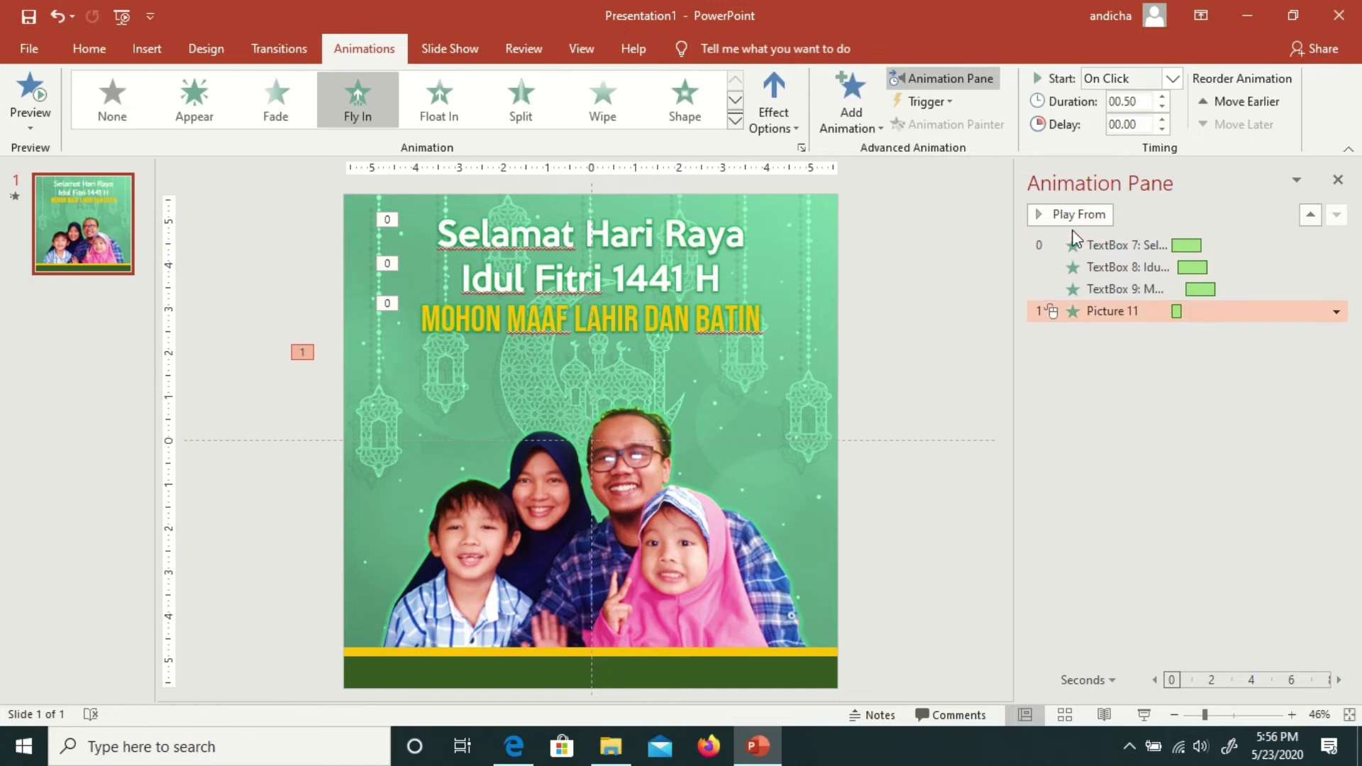
{"action": "left_click", "coordinate": [1067, 214]}
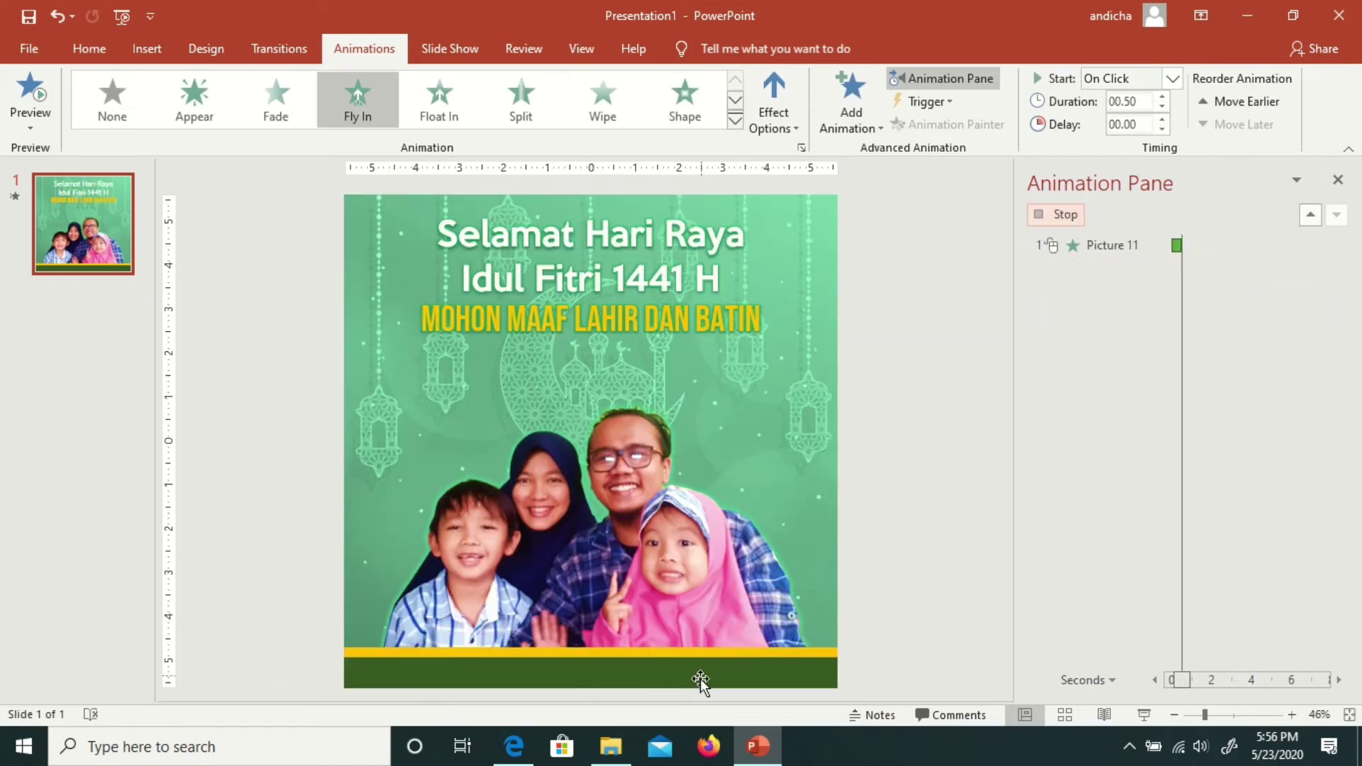
{"action": "left_click", "coordinate": [591, 566]}
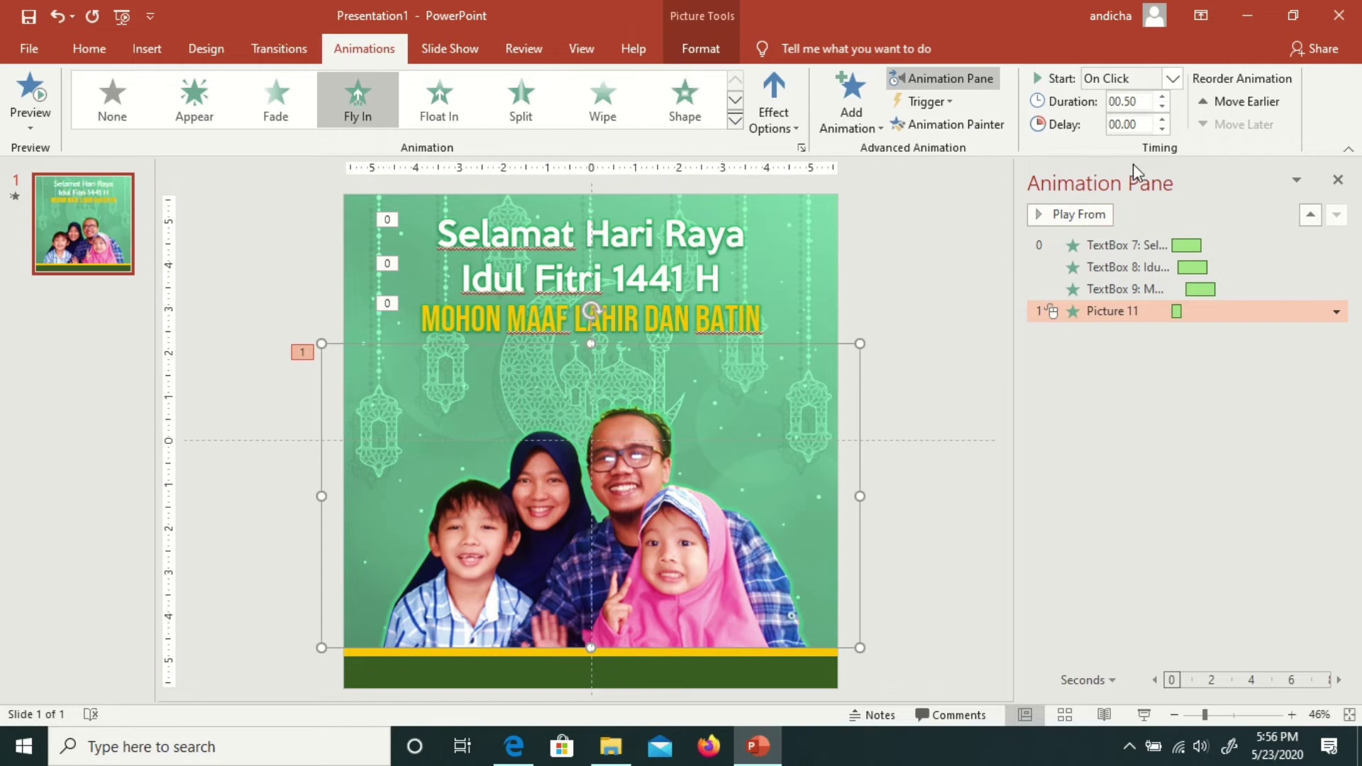
Step: Start the photo's fly-in With Previous and give it a 1.3-second bounce end
{"action": "left_click", "coordinate": [1173, 78]}
{"action": "left_click", "coordinate": [1115, 118]}
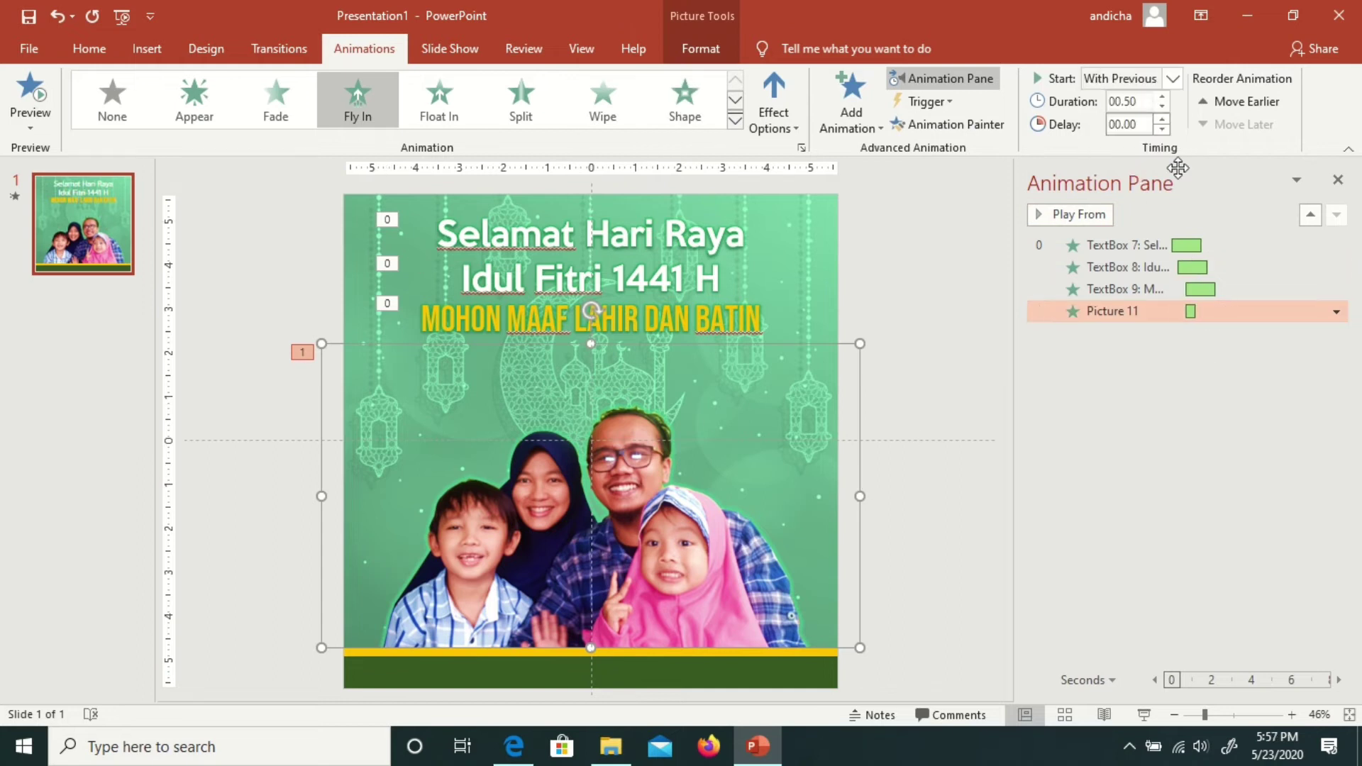
{"action": "double_click", "coordinate": [1157, 311]}
{"action": "left_click_drag", "start_coordinate": [627, 354], "coordinate": [633, 357]}
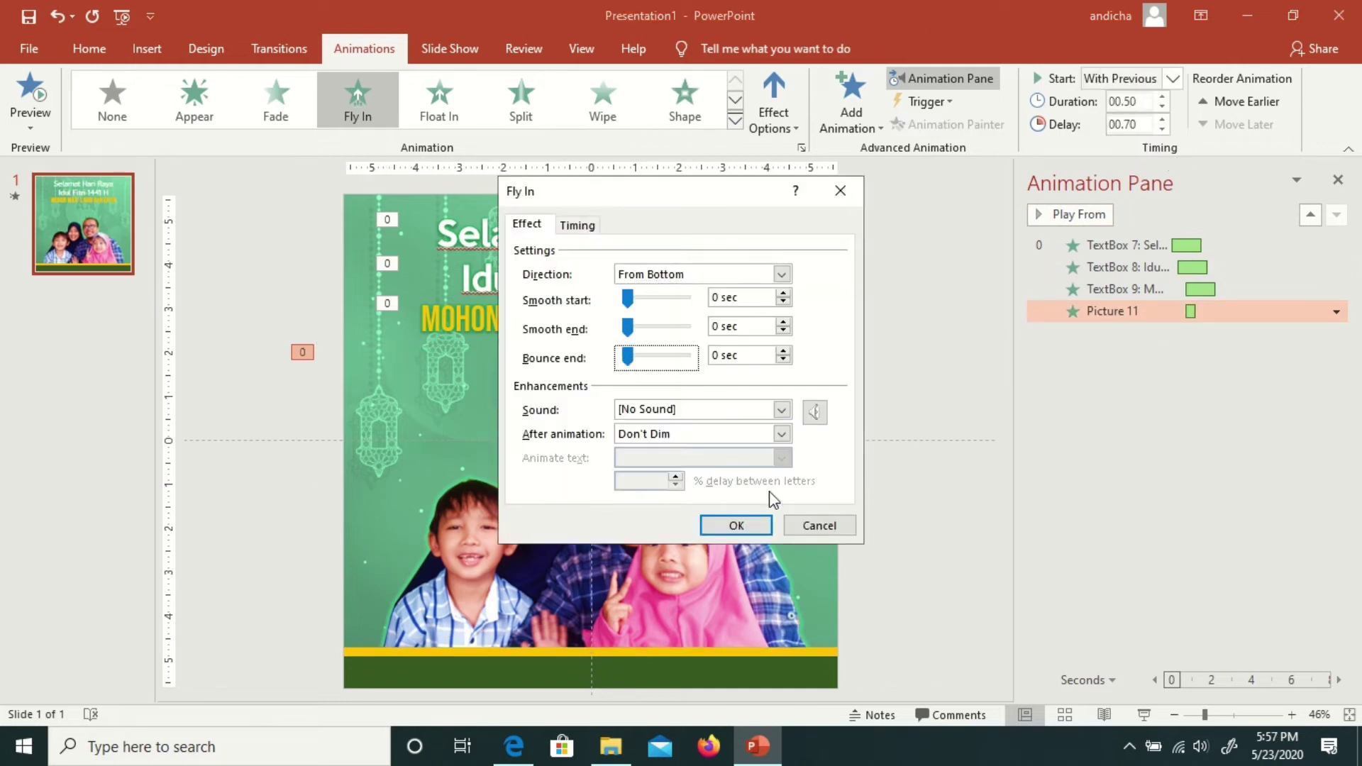
{"action": "left_click", "coordinate": [816, 526]}
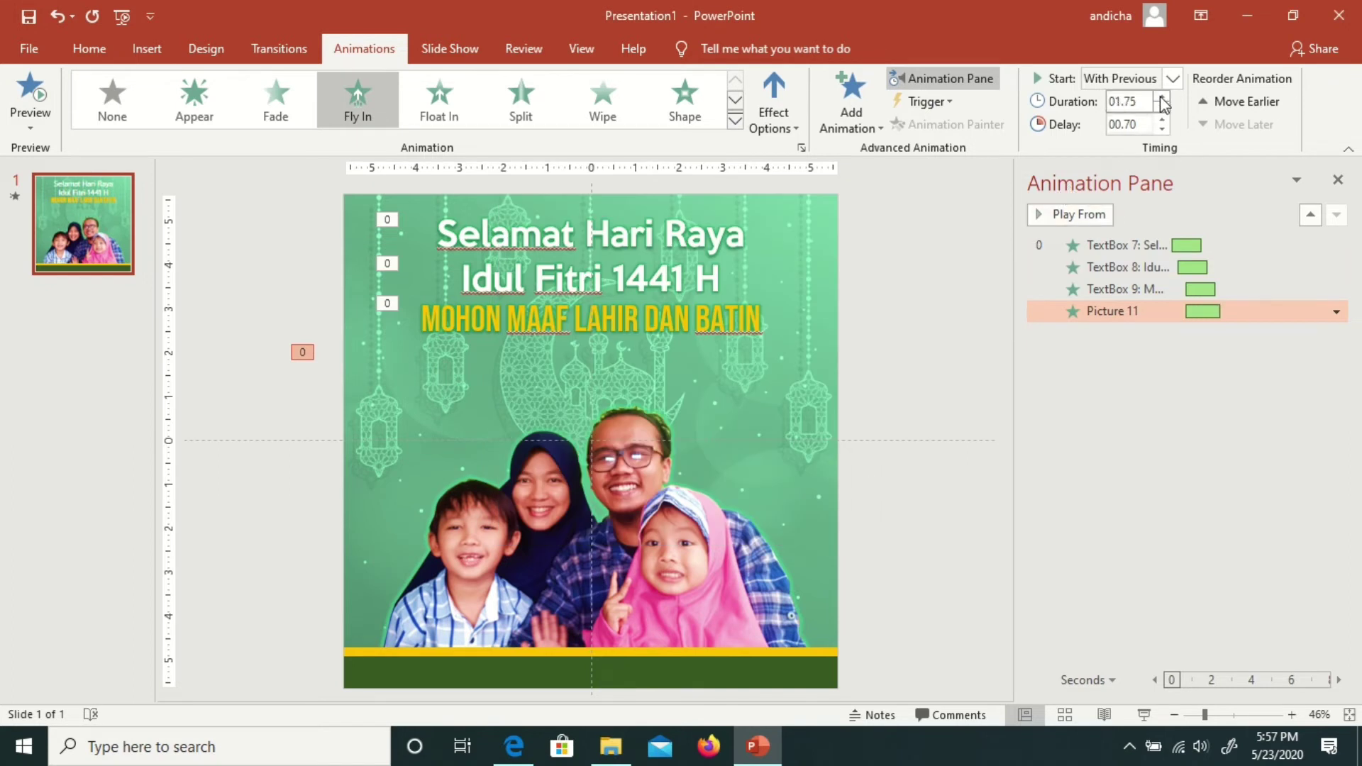
{"action": "double_click", "coordinate": [1164, 312]}
{"action": "left_click_drag", "start_coordinate": [627, 356], "coordinate": [672, 362]}
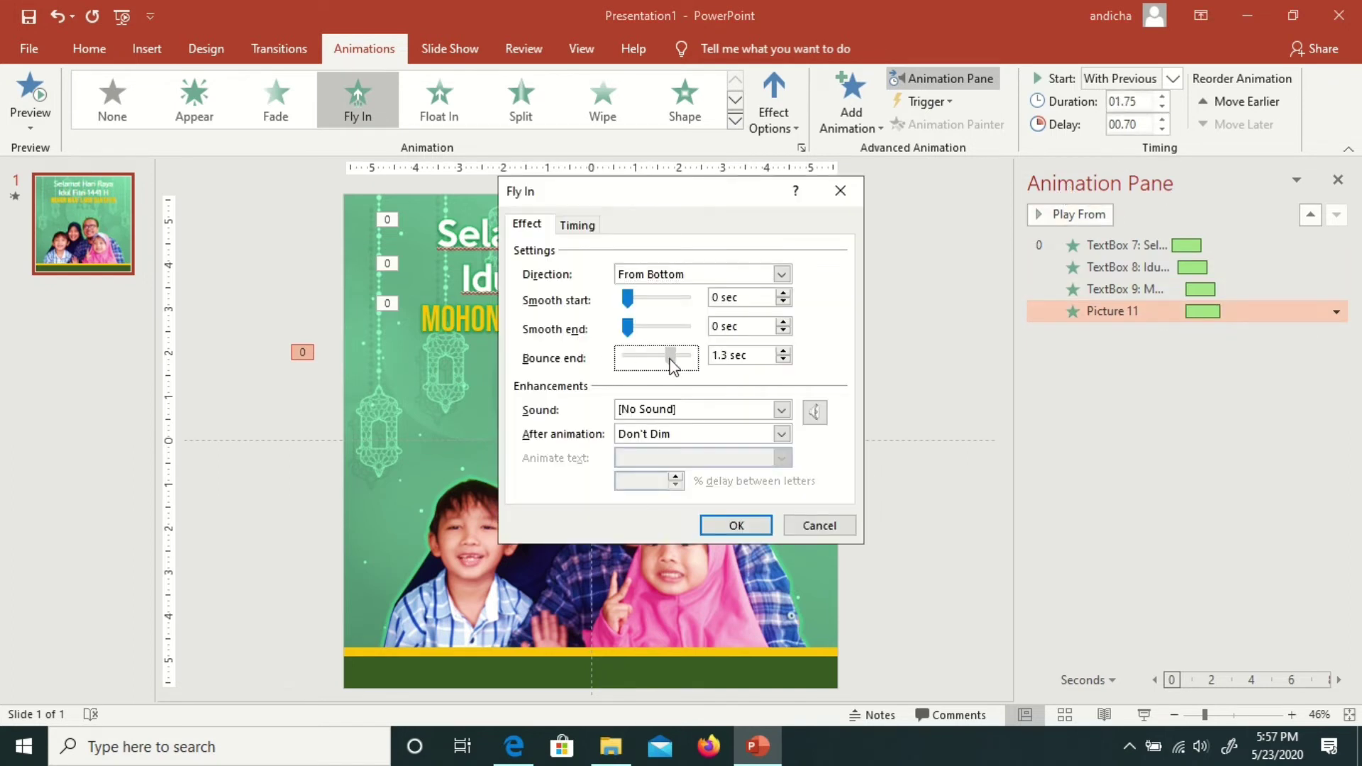
{"action": "left_click", "coordinate": [738, 526]}
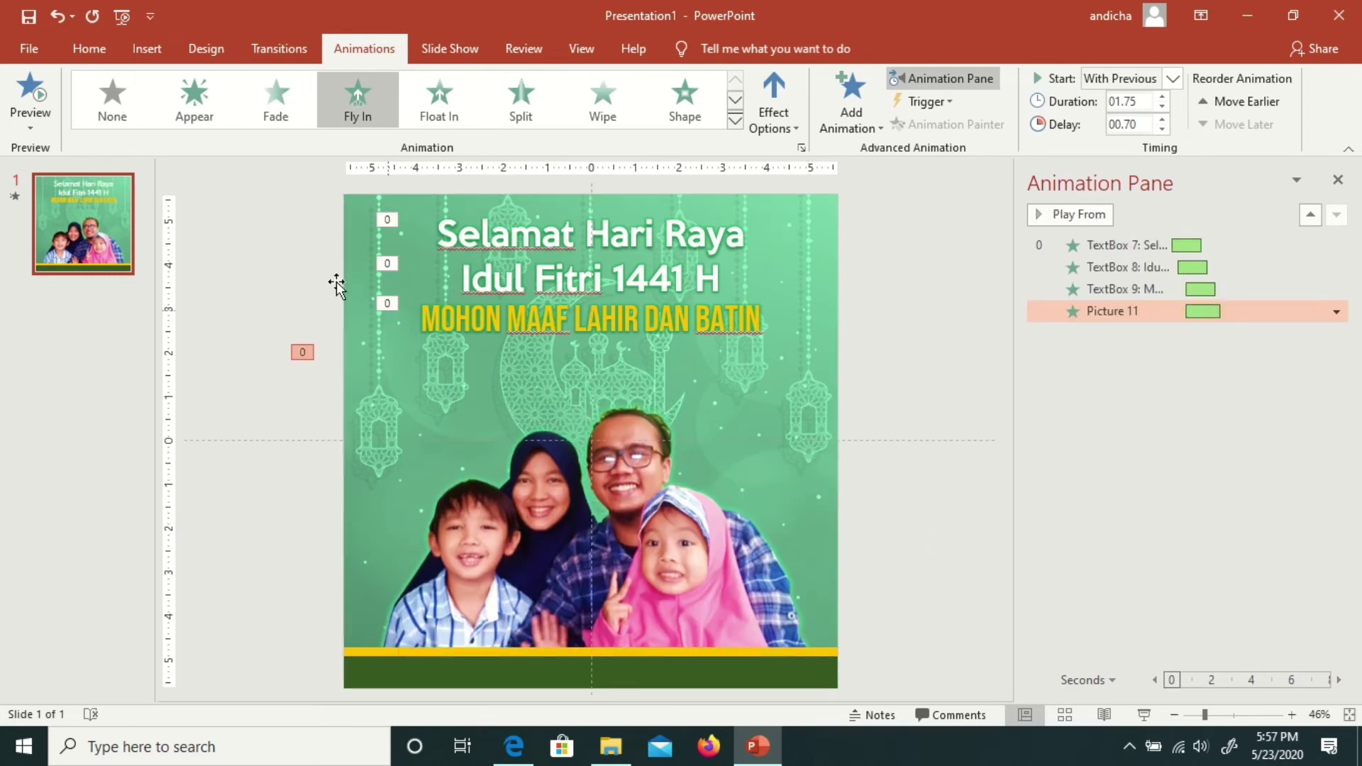
Step: Draw a new text box beside the slide and type the person's name
{"action": "left_click", "coordinate": [148, 51]}
{"action": "left_click", "coordinate": [764, 99]}
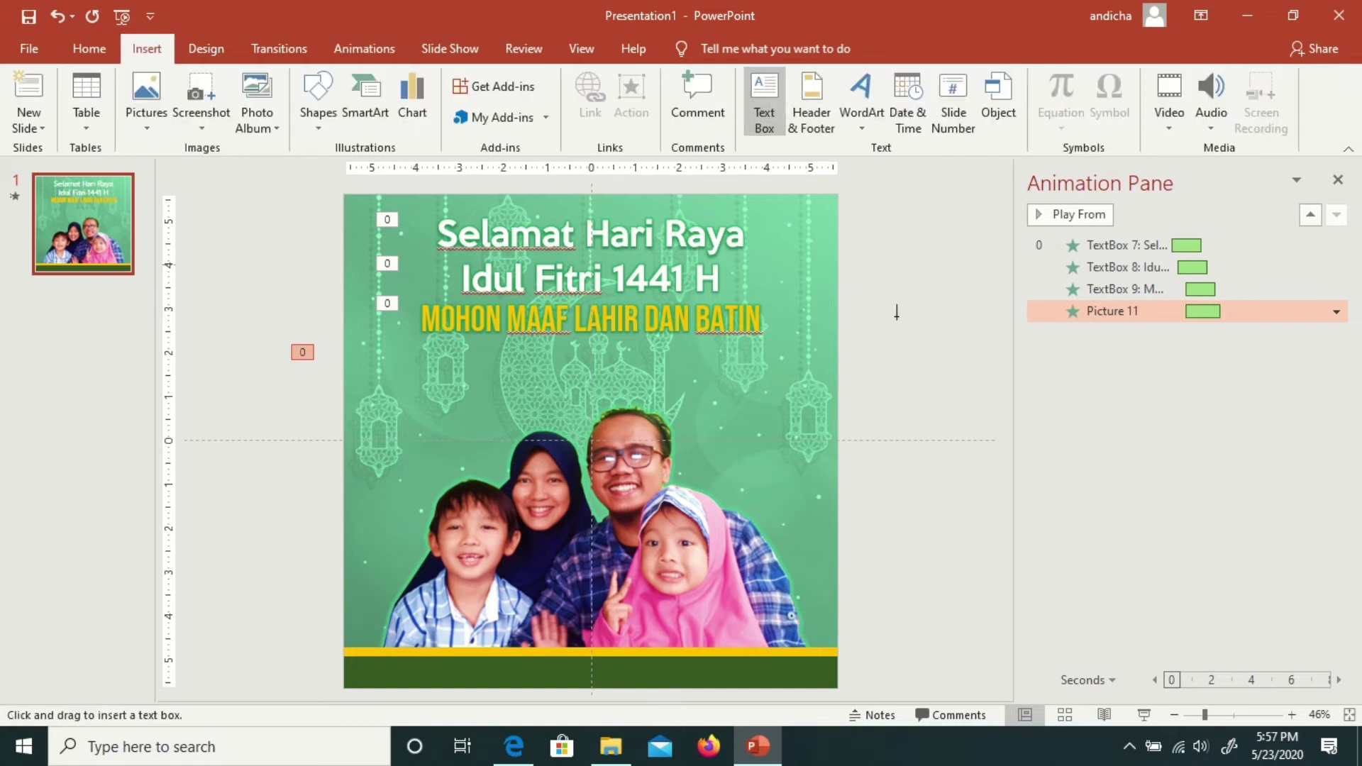
{"action": "left_click_drag", "start_coordinate": [881, 356], "coordinate": [933, 373]}
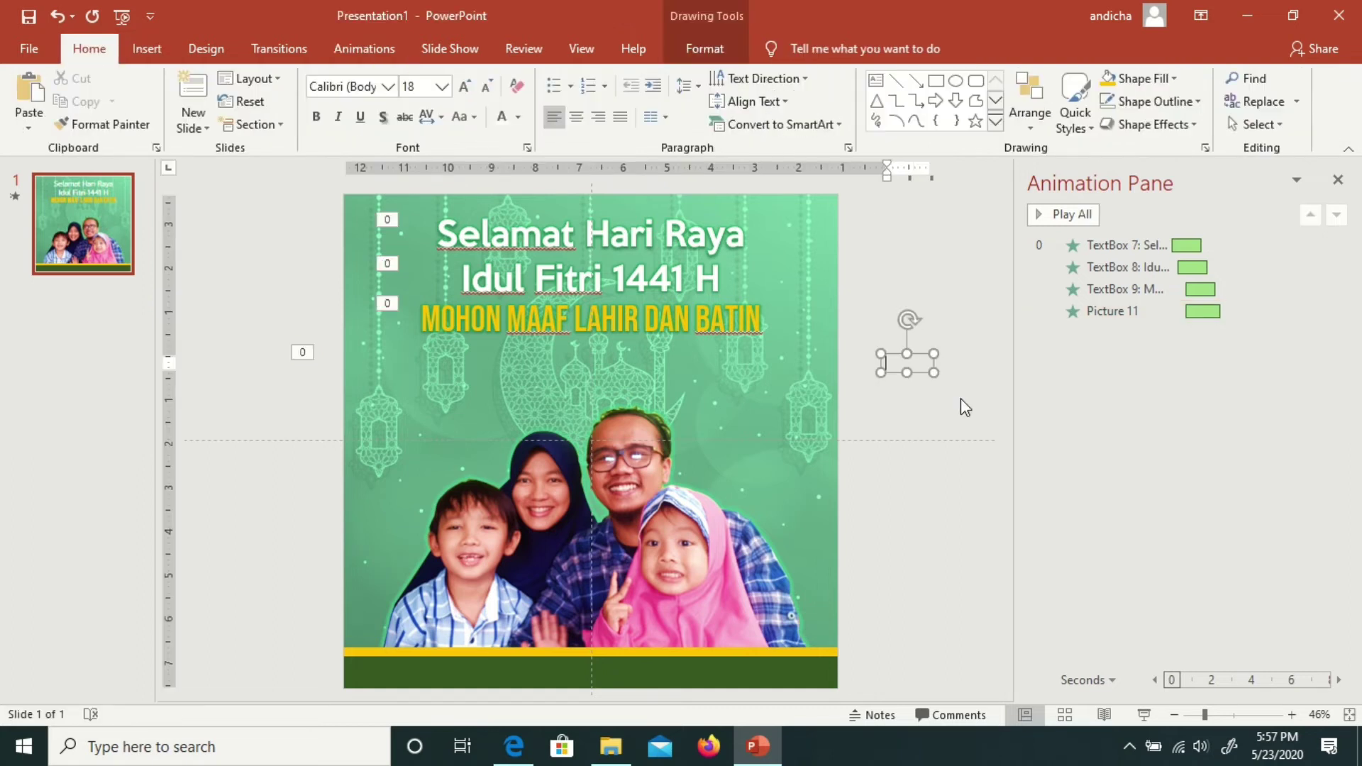
{"action": "type", "text": "ANDI"}
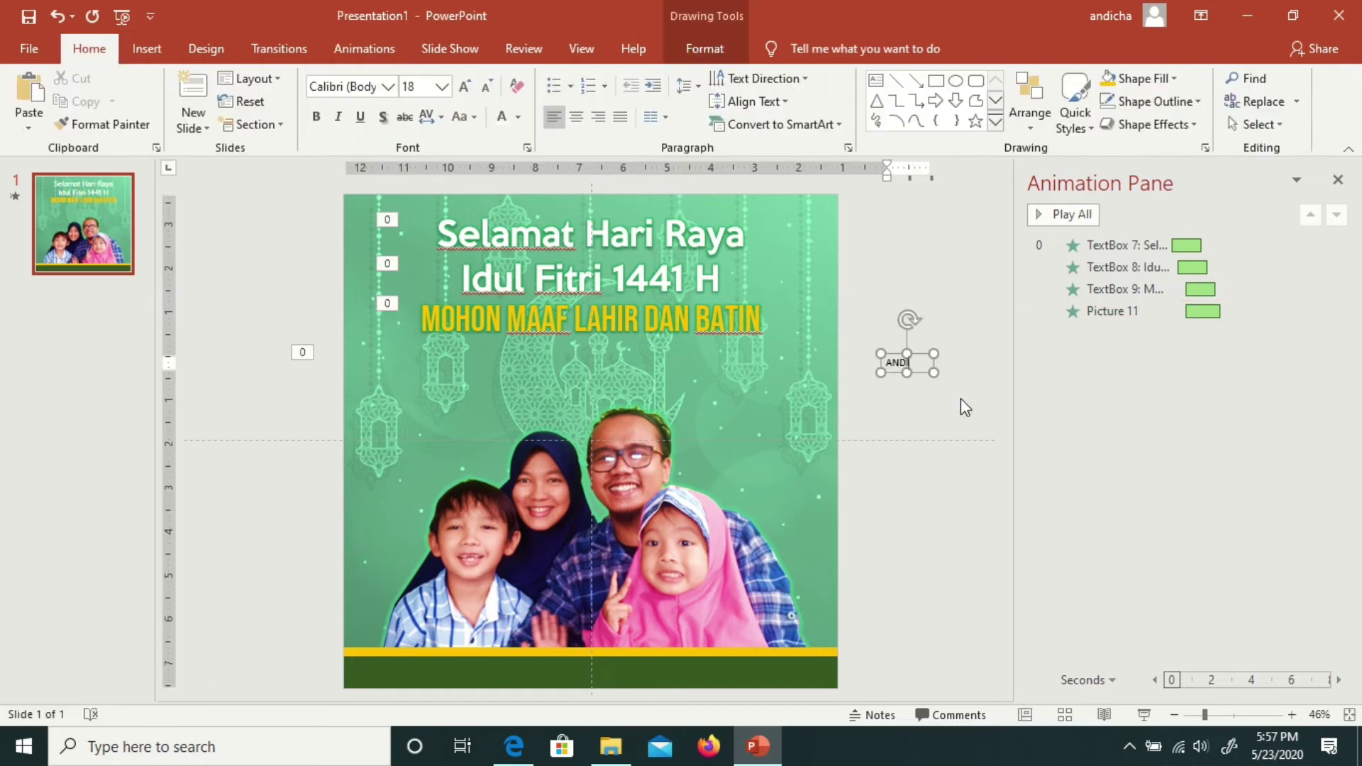
{"action": "type", "text": "HA"}
{"action": "key", "text": "Left"}
{"action": "key", "text": "Left"}
{"action": "type", "text": "C"}
{"action": "key", "text": "ctrl+a"}
Step: Set the name in Komika Hand, widen the box to one line, and centre the text
{"action": "left_click", "coordinate": [388, 85]}
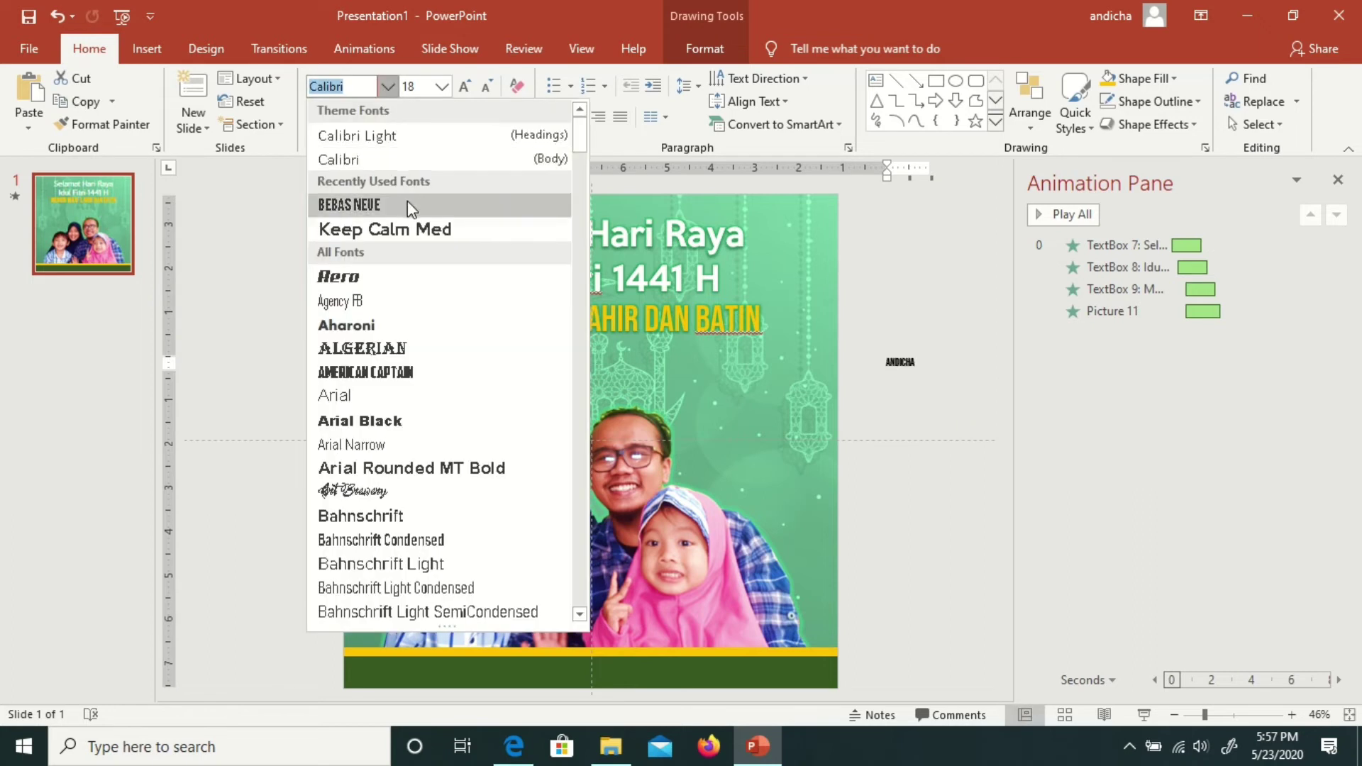
{"action": "scroll", "coordinate": [419, 380], "scroll_direction": "down", "scroll_amount": 8}
{"action": "scroll", "coordinate": [419, 381], "scroll_direction": "down", "scroll_amount": 7}
{"action": "scroll", "coordinate": [419, 383], "scroll_direction": "down", "scroll_amount": 7}
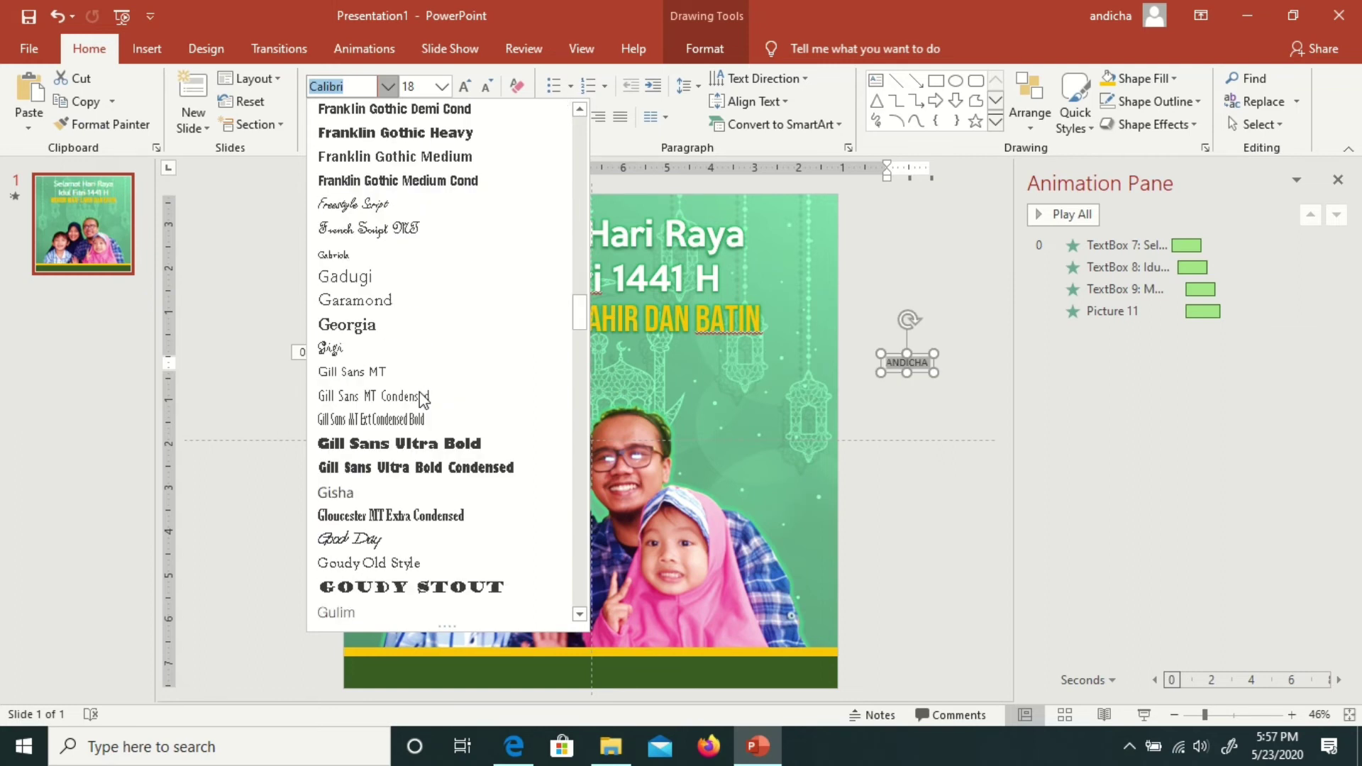
{"action": "scroll", "coordinate": [420, 387], "scroll_direction": "down", "scroll_amount": 7}
{"action": "scroll", "coordinate": [420, 394], "scroll_direction": "down", "scroll_amount": 7}
{"action": "scroll", "coordinate": [421, 402], "scroll_direction": "down", "scroll_amount": 1}
{"action": "scroll", "coordinate": [422, 403], "scroll_direction": "down", "scroll_amount": 15}
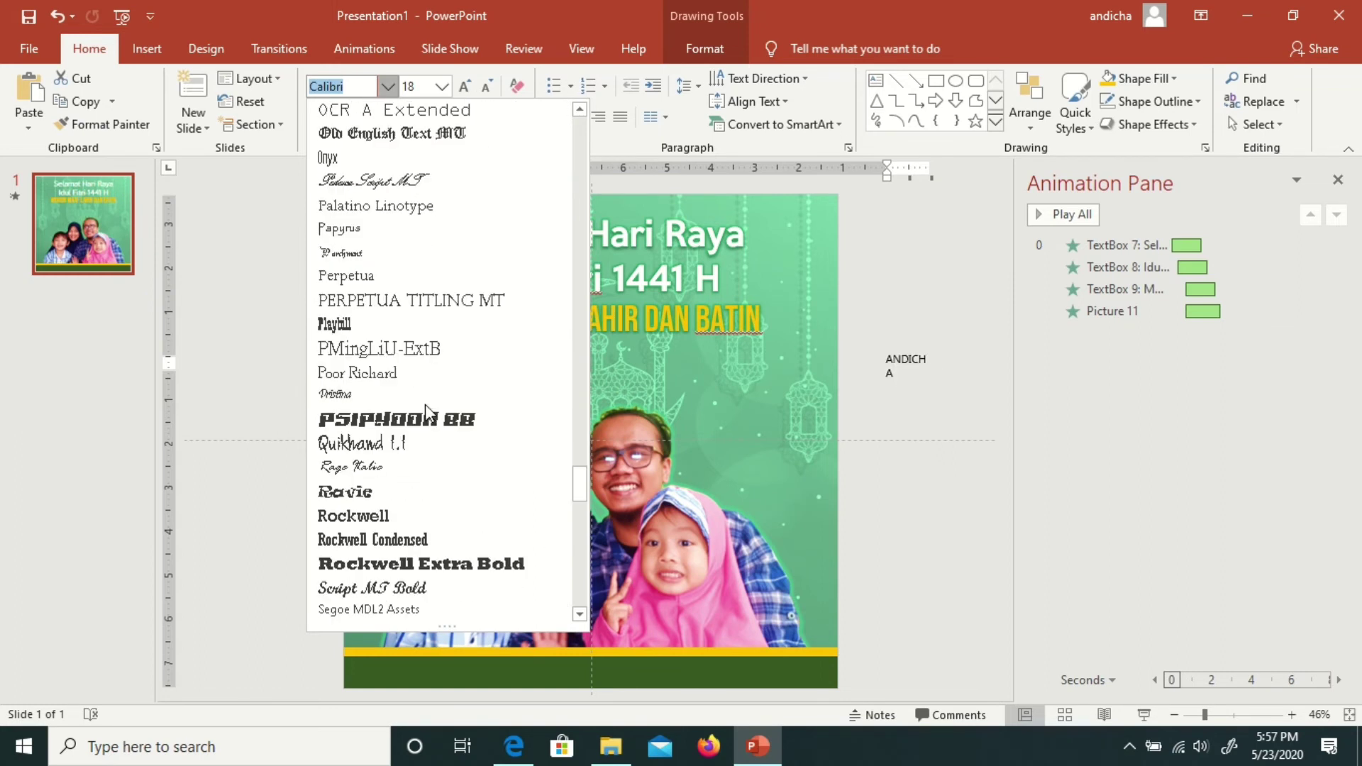
{"action": "scroll", "coordinate": [426, 408], "scroll_direction": "down", "scroll_amount": 6}
{"action": "scroll", "coordinate": [432, 418], "scroll_direction": "down", "scroll_amount": 6}
{"action": "scroll", "coordinate": [437, 429], "scroll_direction": "down", "scroll_amount": 6}
{"action": "scroll", "coordinate": [444, 426], "scroll_direction": "up", "scroll_amount": 12}
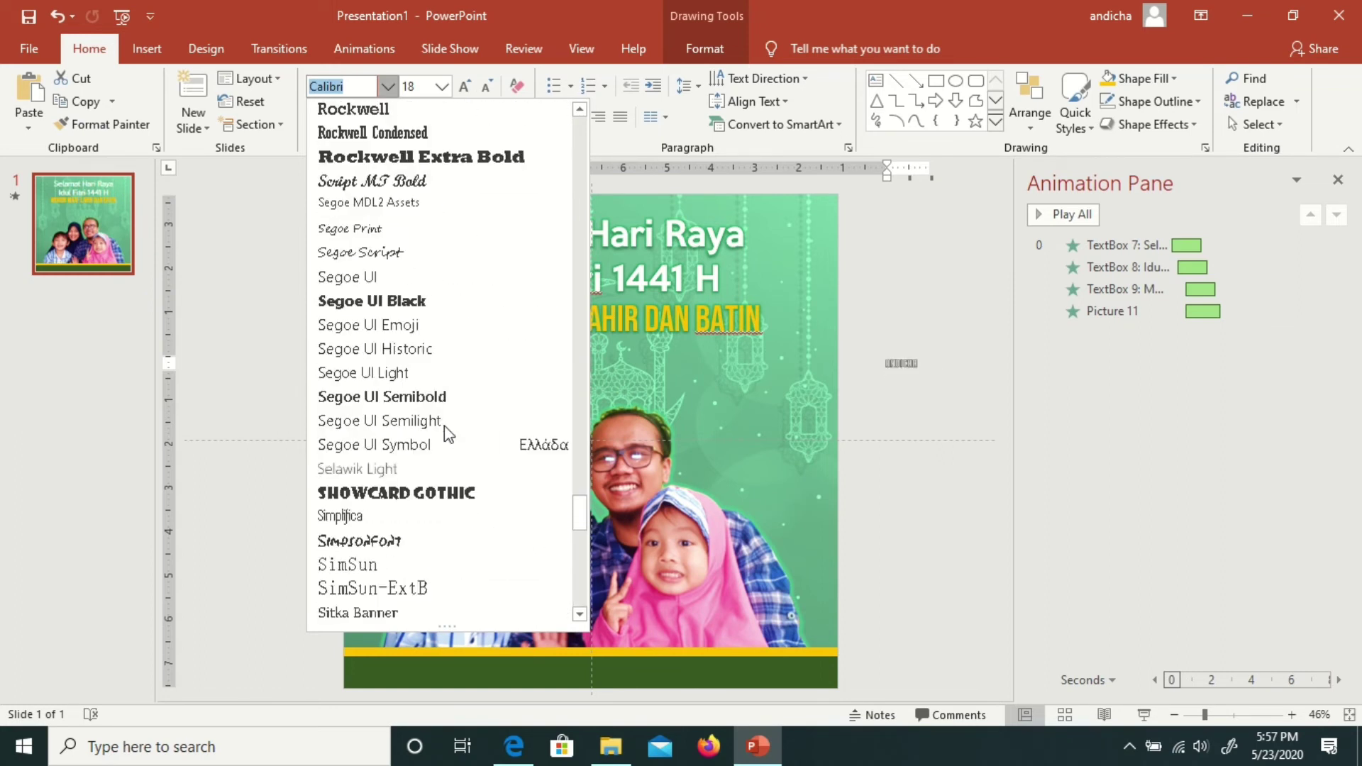
{"action": "scroll", "coordinate": [445, 426], "scroll_direction": "up", "scroll_amount": 10}
{"action": "scroll", "coordinate": [444, 424], "scroll_direction": "up", "scroll_amount": 9}
{"action": "scroll", "coordinate": [444, 425], "scroll_direction": "up", "scroll_amount": 10}
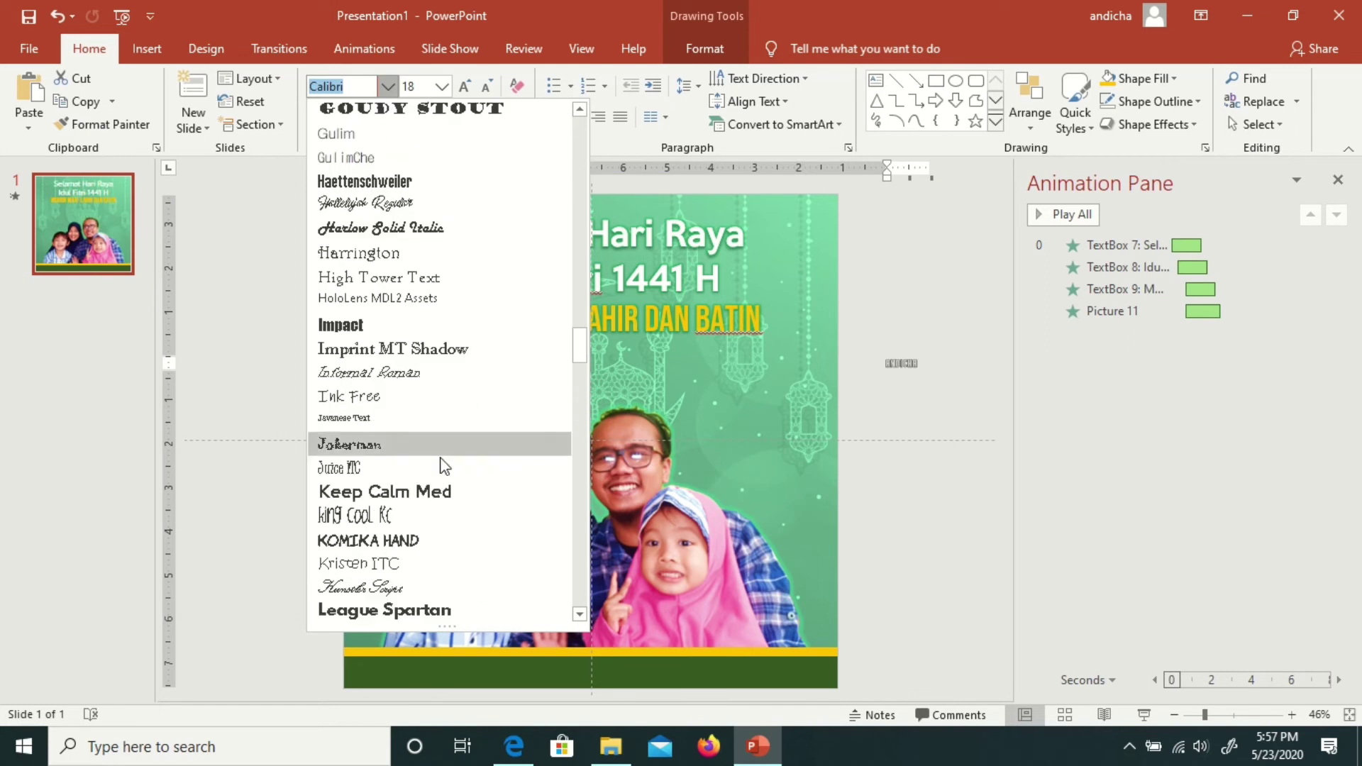
{"action": "left_click", "coordinate": [438, 541]}
{"action": "left_click_drag", "start_coordinate": [933, 369], "coordinate": [949, 369]}
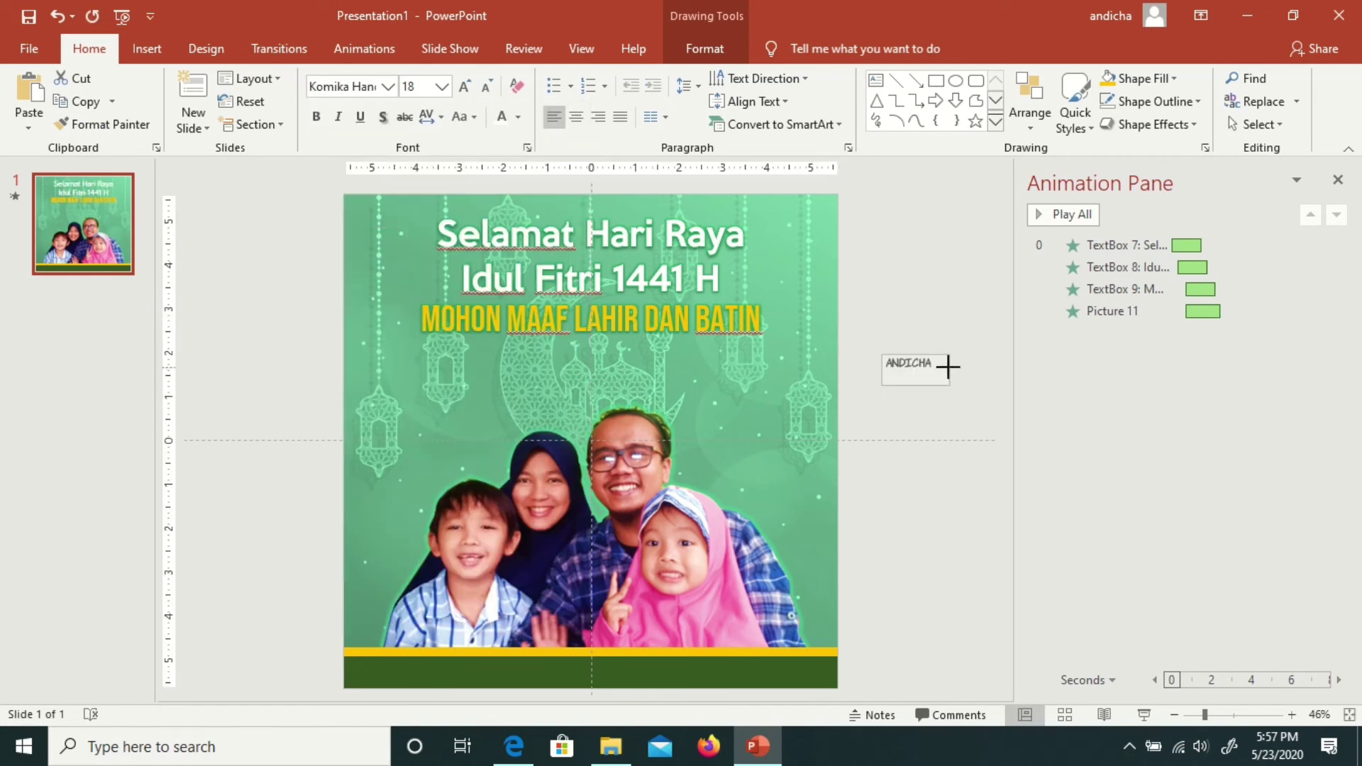
{"action": "left_click", "coordinate": [577, 117]}
Step: Fill the label with the bar's dark green, make the text white, and place it beside the man's face
{"action": "left_click", "coordinate": [705, 48]}
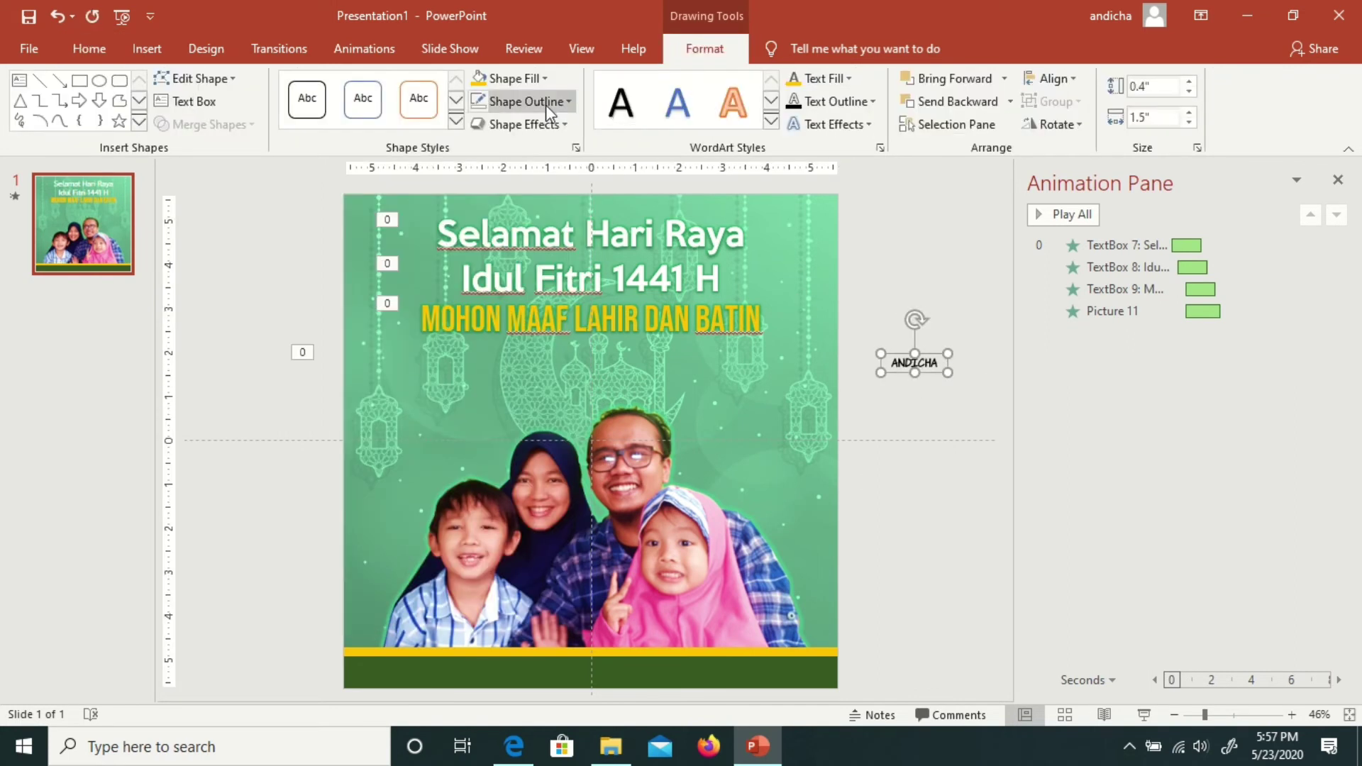
{"action": "left_click", "coordinate": [525, 79]}
{"action": "left_click", "coordinate": [530, 344]}
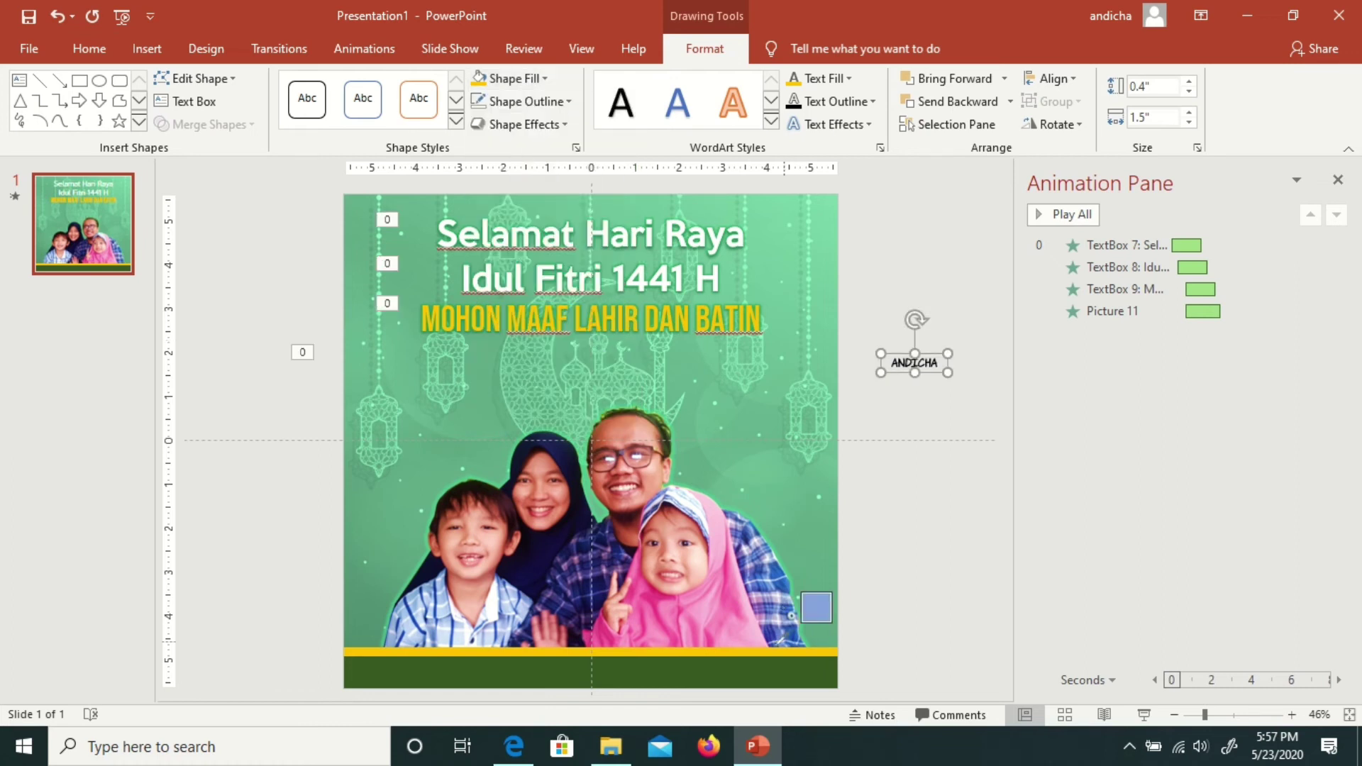
{"action": "left_click", "coordinate": [773, 660]}
{"action": "left_click", "coordinate": [88, 48]}
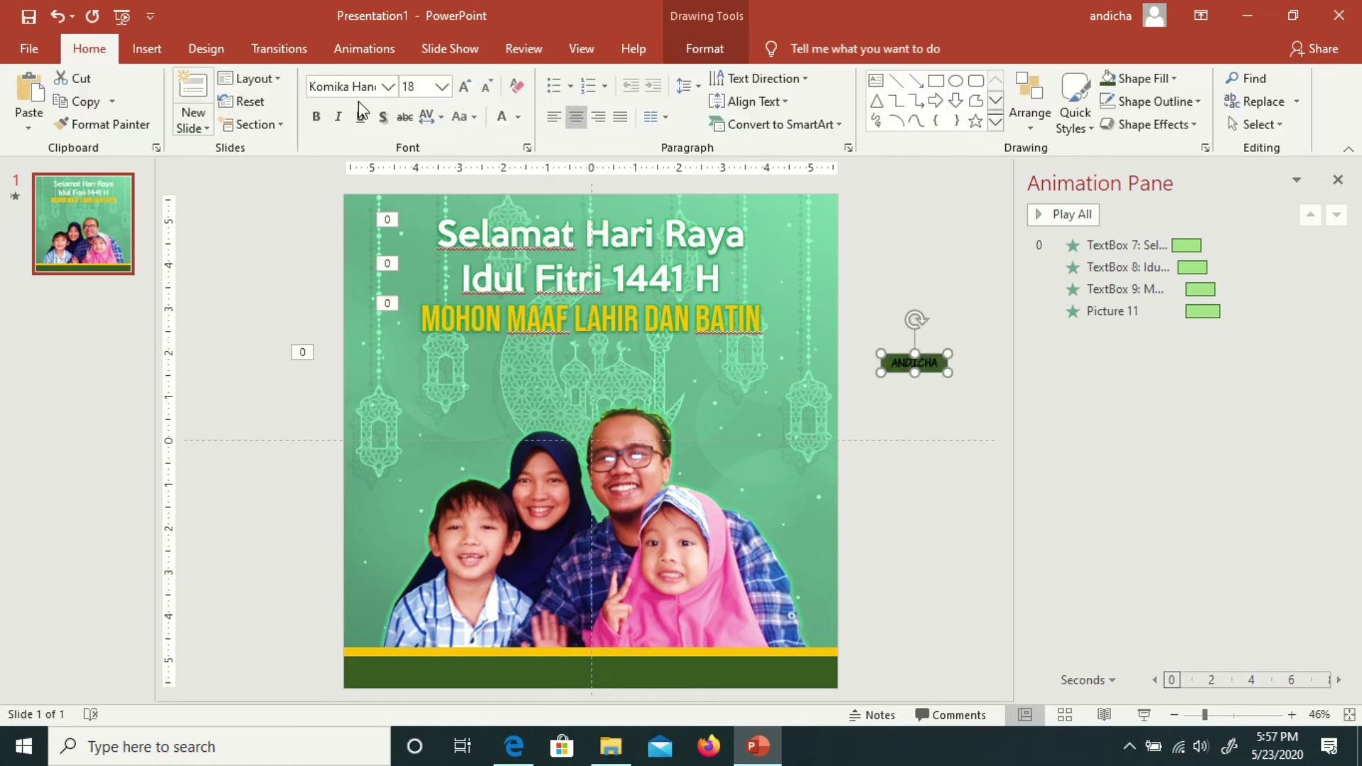
{"action": "left_click", "coordinate": [502, 116]}
{"action": "left_click_drag", "start_coordinate": [935, 357], "coordinate": [741, 452]}
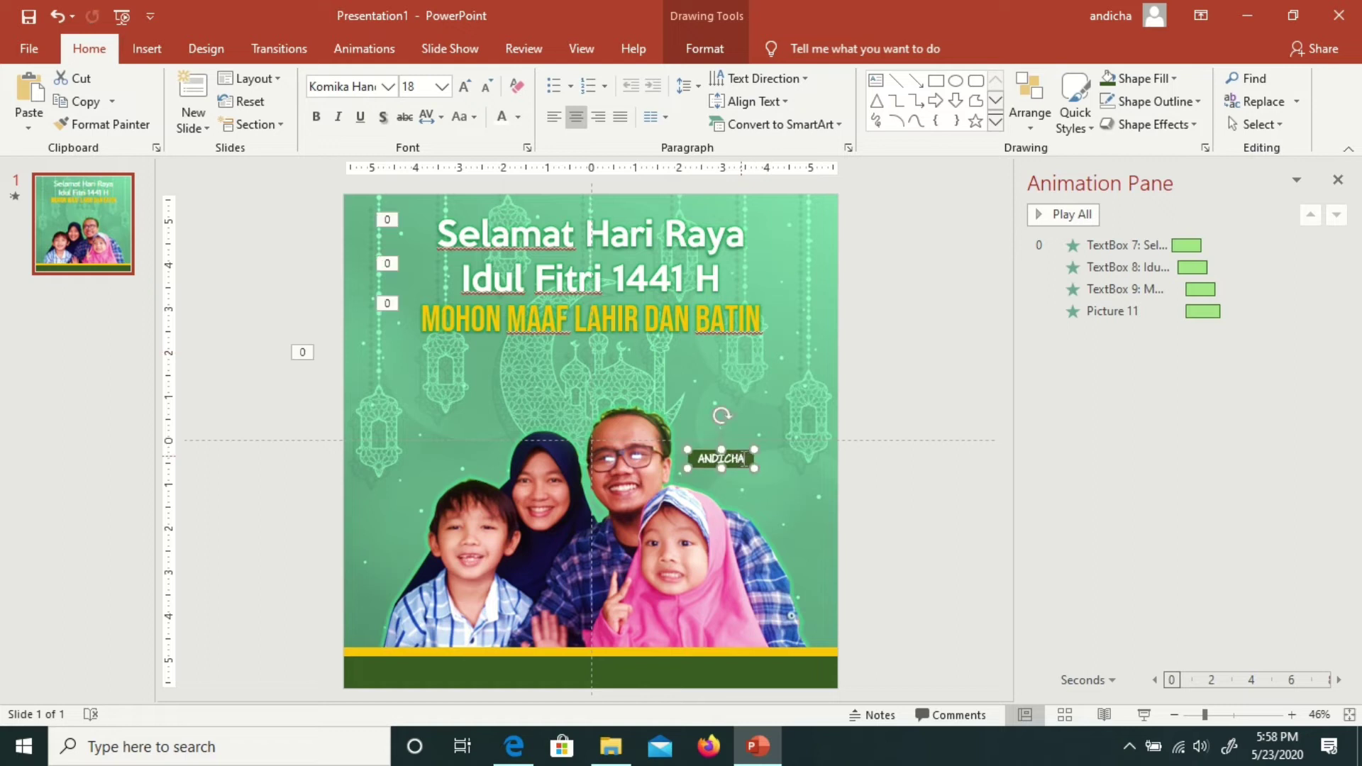
Step: Make the label text yellow and nudge the label slightly right and down
{"action": "left_click", "coordinate": [517, 117]}
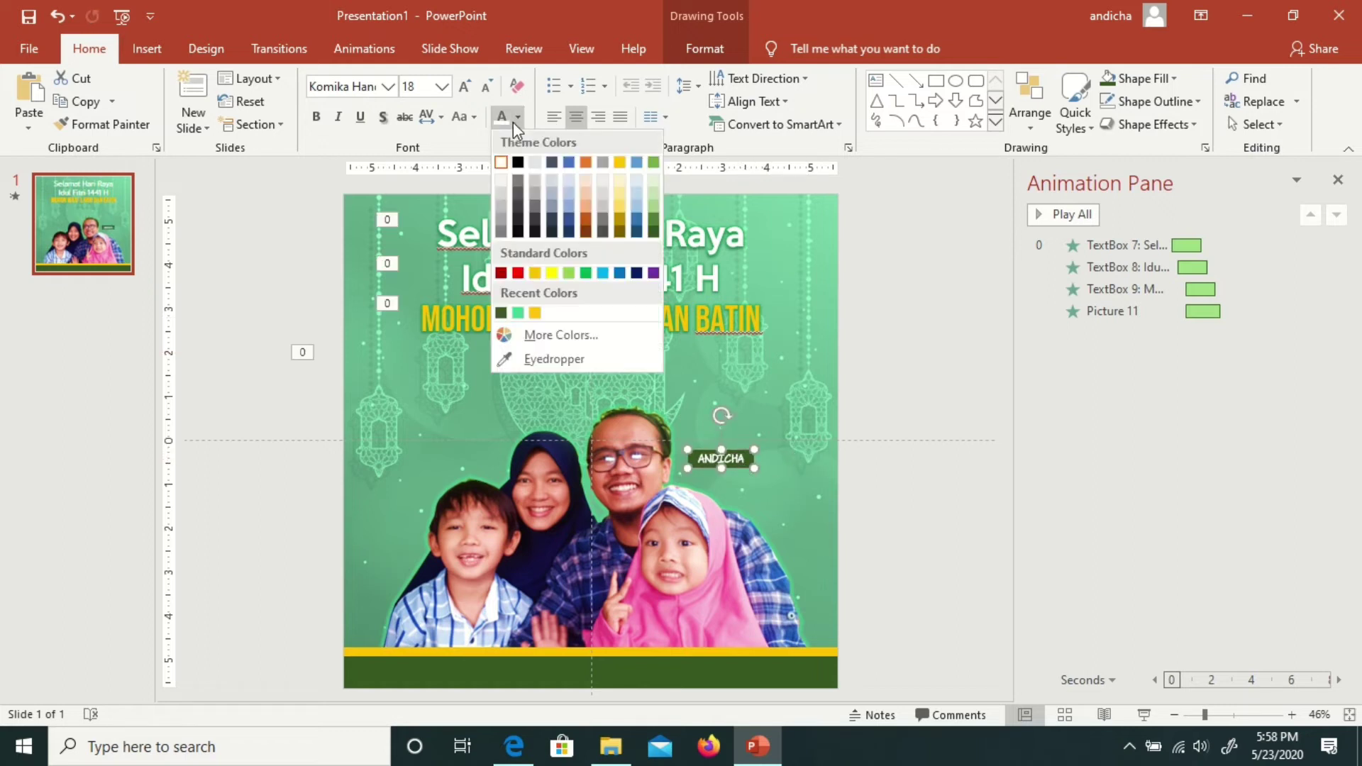
{"action": "left_click", "coordinate": [535, 312]}
{"action": "left_click", "coordinate": [909, 389]}
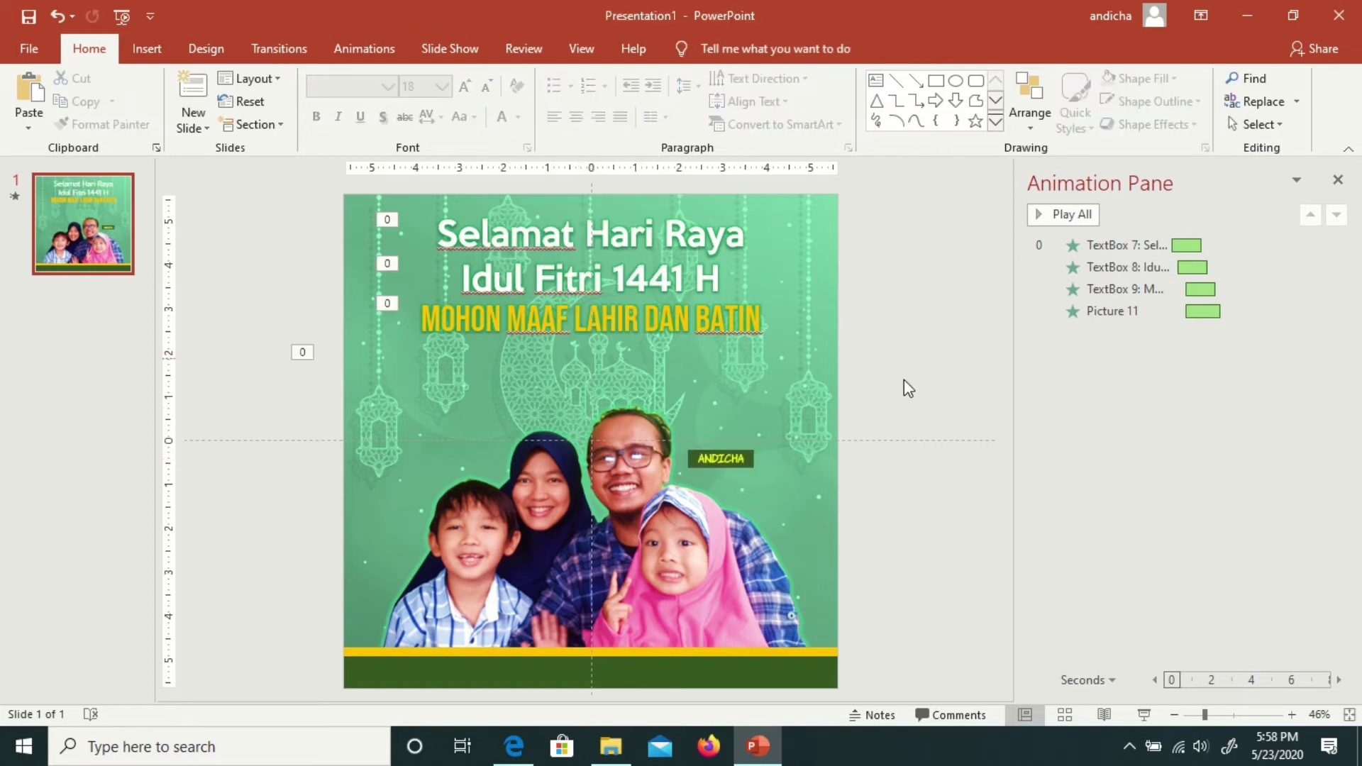
{"action": "left_click", "coordinate": [751, 460]}
{"action": "left_click_drag", "start_coordinate": [747, 459], "coordinate": [755, 461]}
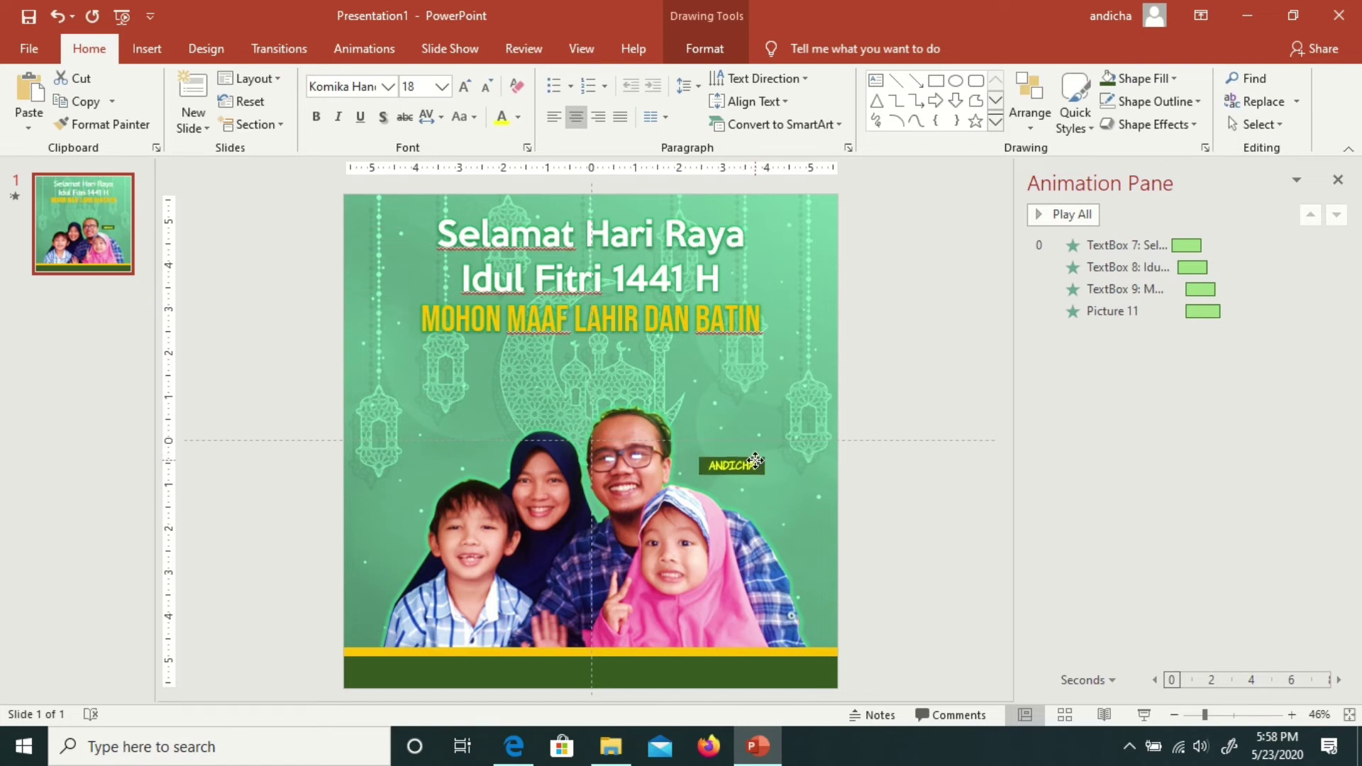
Step: Change the name label's font to Born a Sinner
{"action": "left_click", "coordinate": [388, 86]}
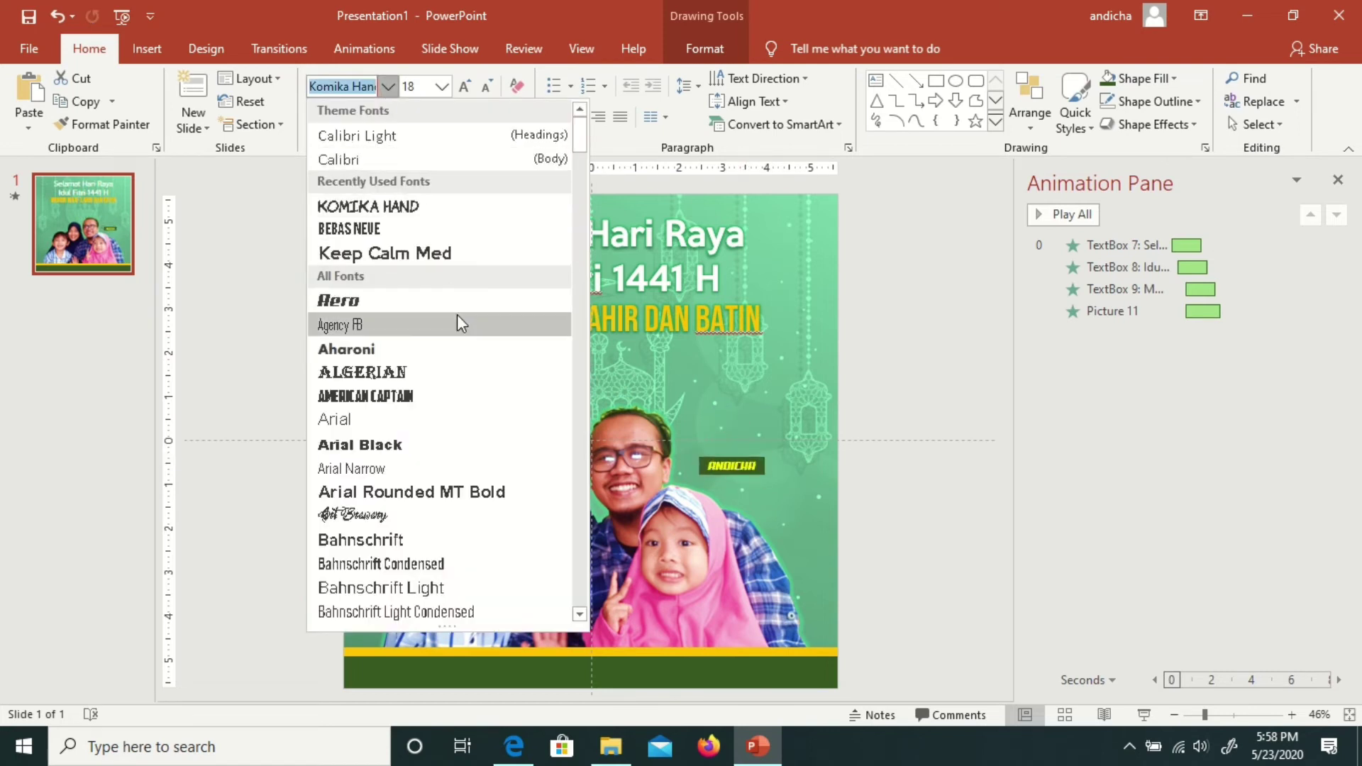
{"action": "scroll", "coordinate": [457, 321], "scroll_direction": "down", "scroll_amount": 5}
{"action": "scroll", "coordinate": [458, 327], "scroll_direction": "down", "scroll_amount": 4}
{"action": "scroll", "coordinate": [459, 332], "scroll_direction": "down", "scroll_amount": 1}
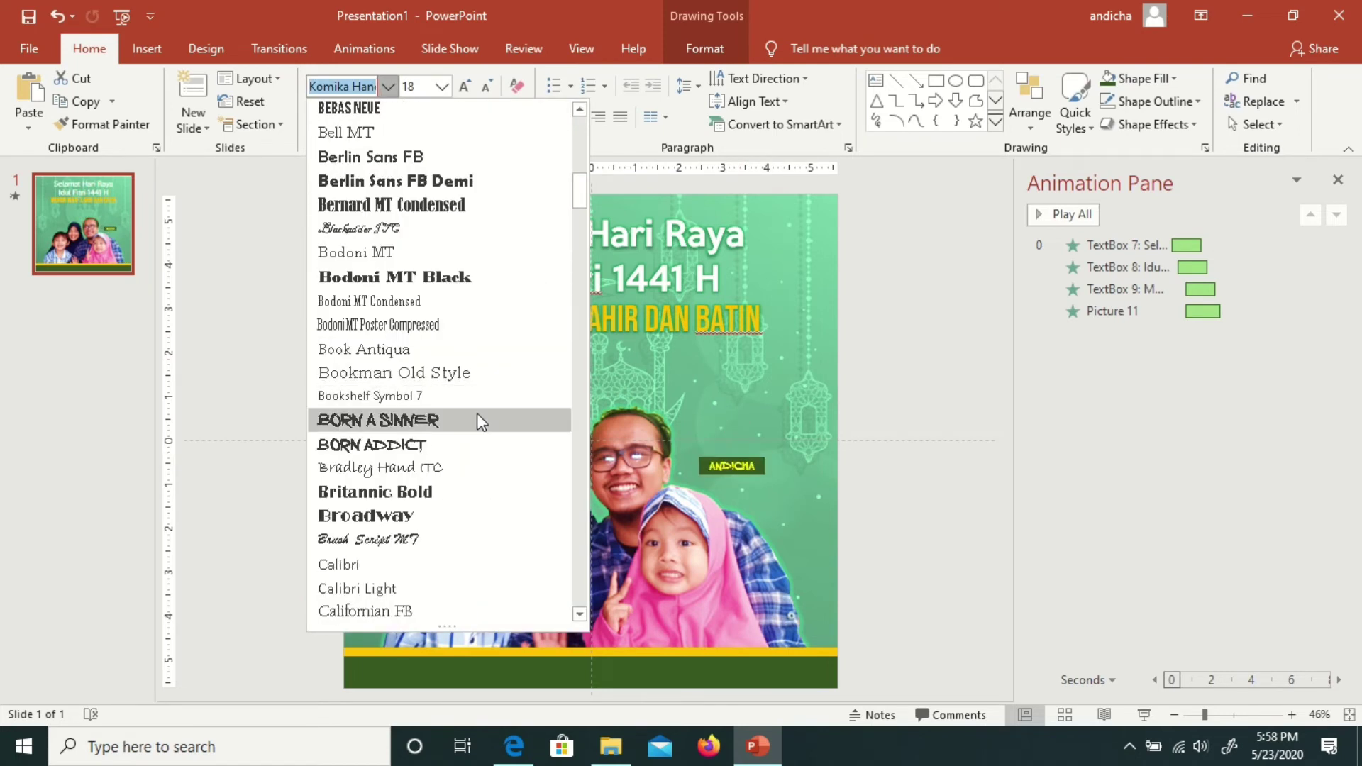
{"action": "left_click", "coordinate": [476, 420]}
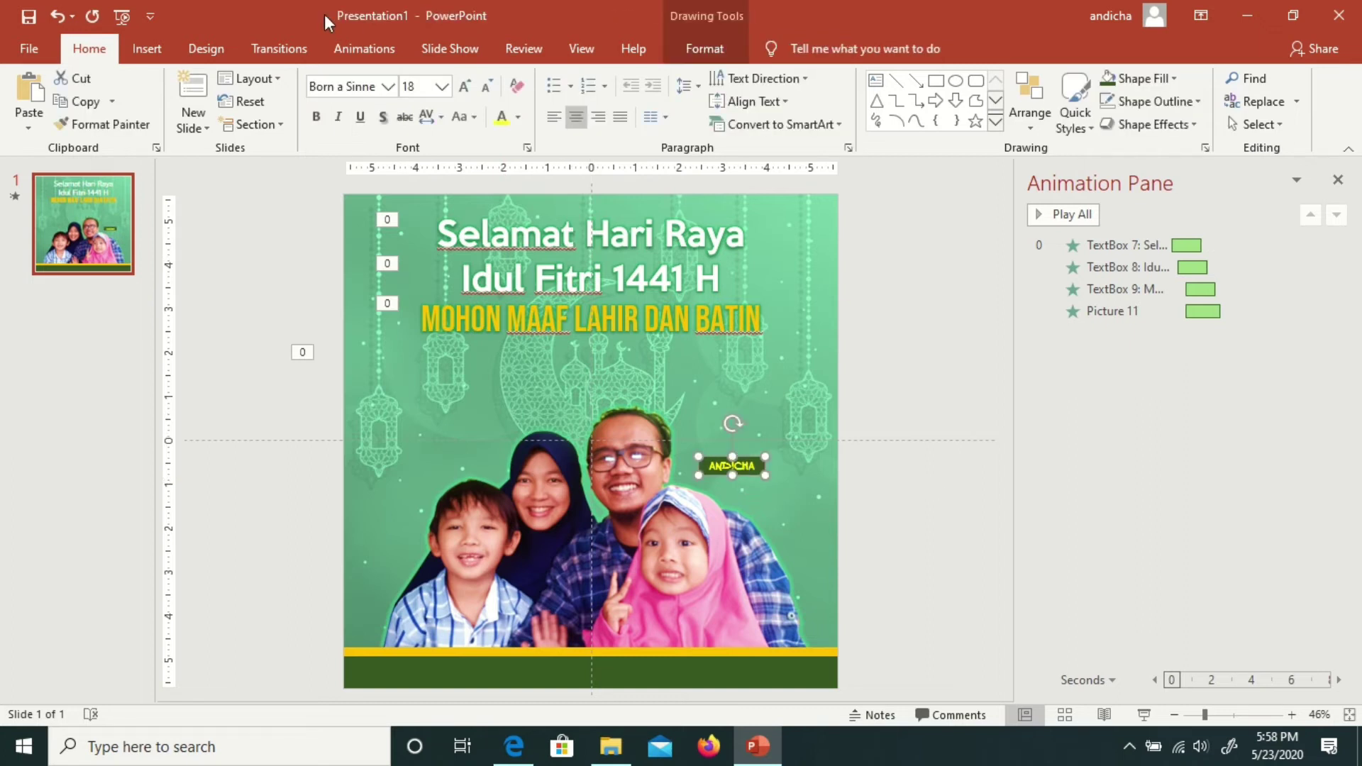
{"action": "left_click", "coordinate": [364, 48]}
Step: Give the name label a Fly In entrance starting With Previous, with a 1-second bounce end
{"action": "left_click", "coordinate": [358, 99]}
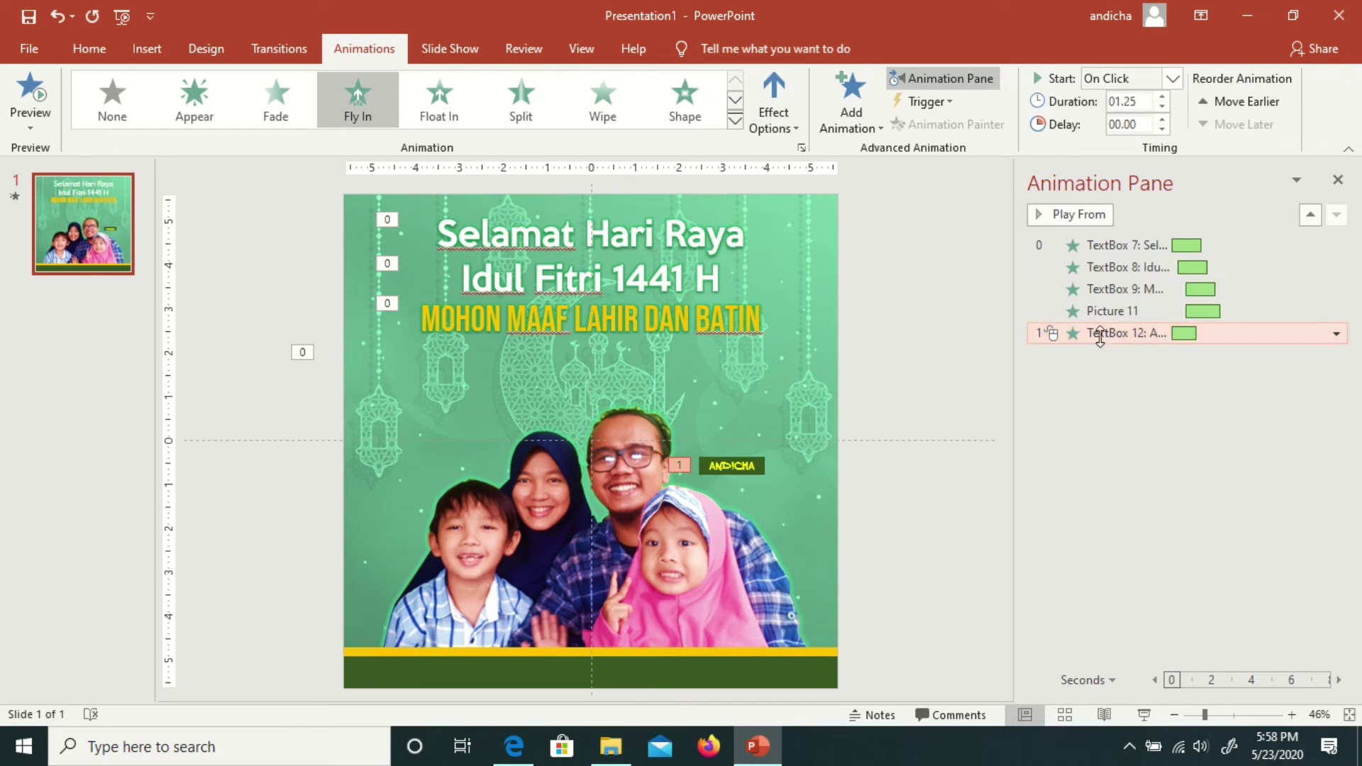
{"action": "left_click", "coordinate": [1173, 79]}
{"action": "left_click", "coordinate": [1123, 121]}
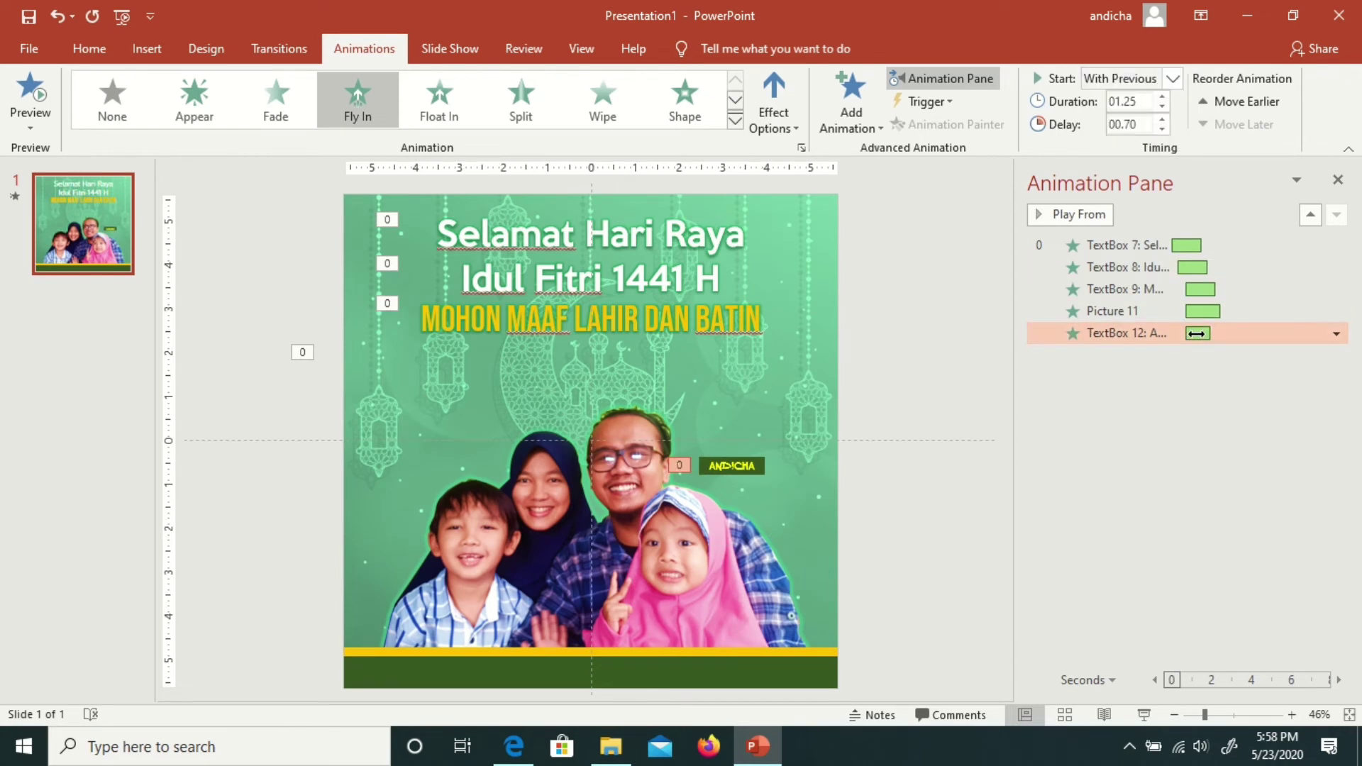
{"action": "double_click", "coordinate": [1126, 333]}
{"action": "left_click", "coordinate": [526, 225]}
{"action": "left_click_drag", "start_coordinate": [623, 352], "coordinate": [675, 353]}
{"action": "left_click", "coordinate": [736, 525]}
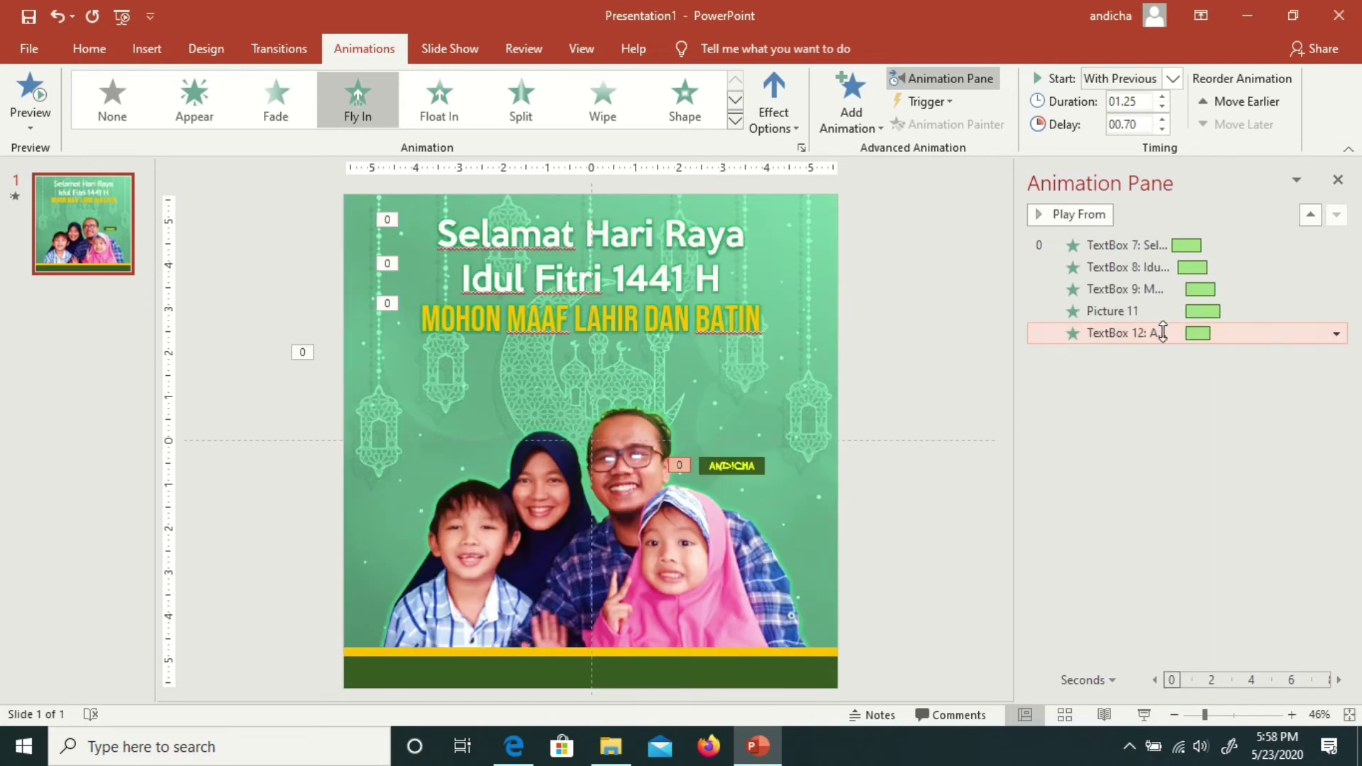
Step: Add a Teeter emphasis to the label, starting With Previous and repeating until end of slide
{"action": "left_click", "coordinate": [844, 118]}
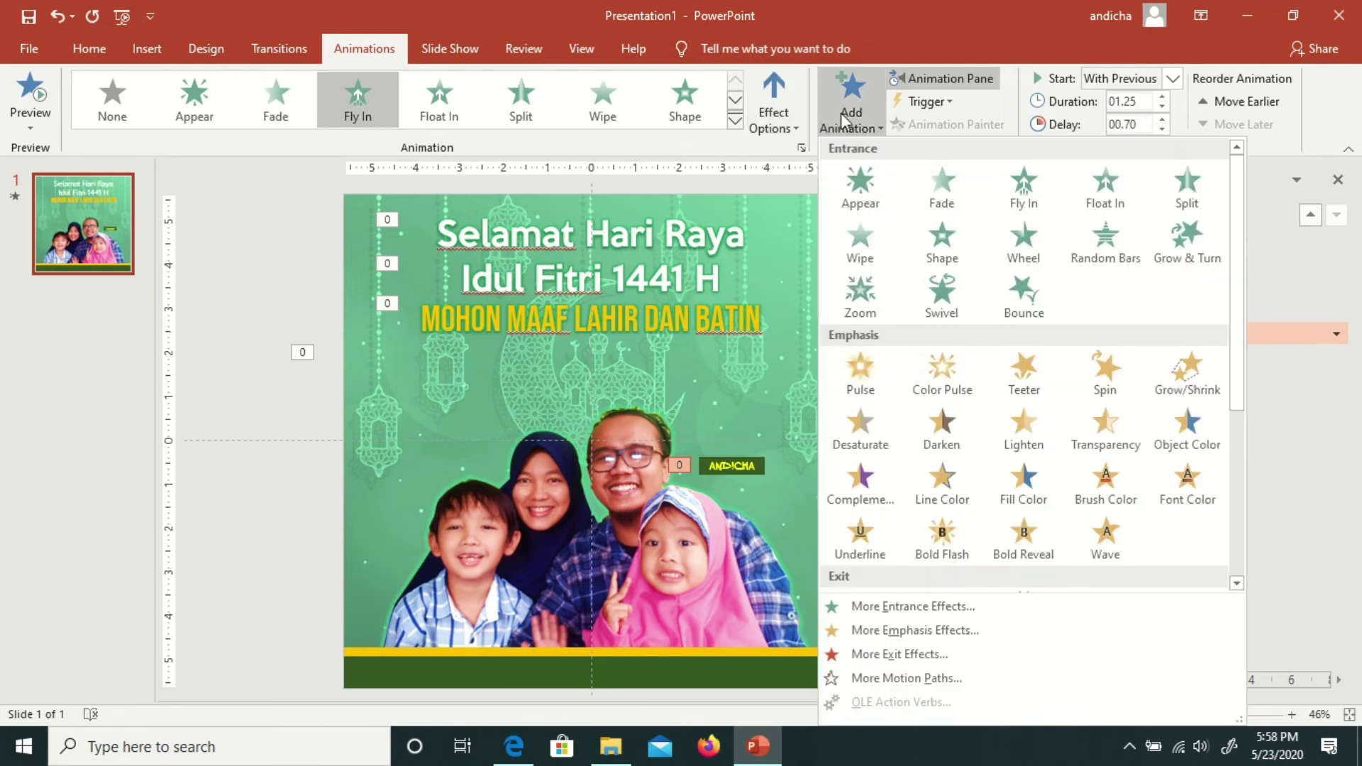
{"action": "left_click", "coordinate": [1022, 374]}
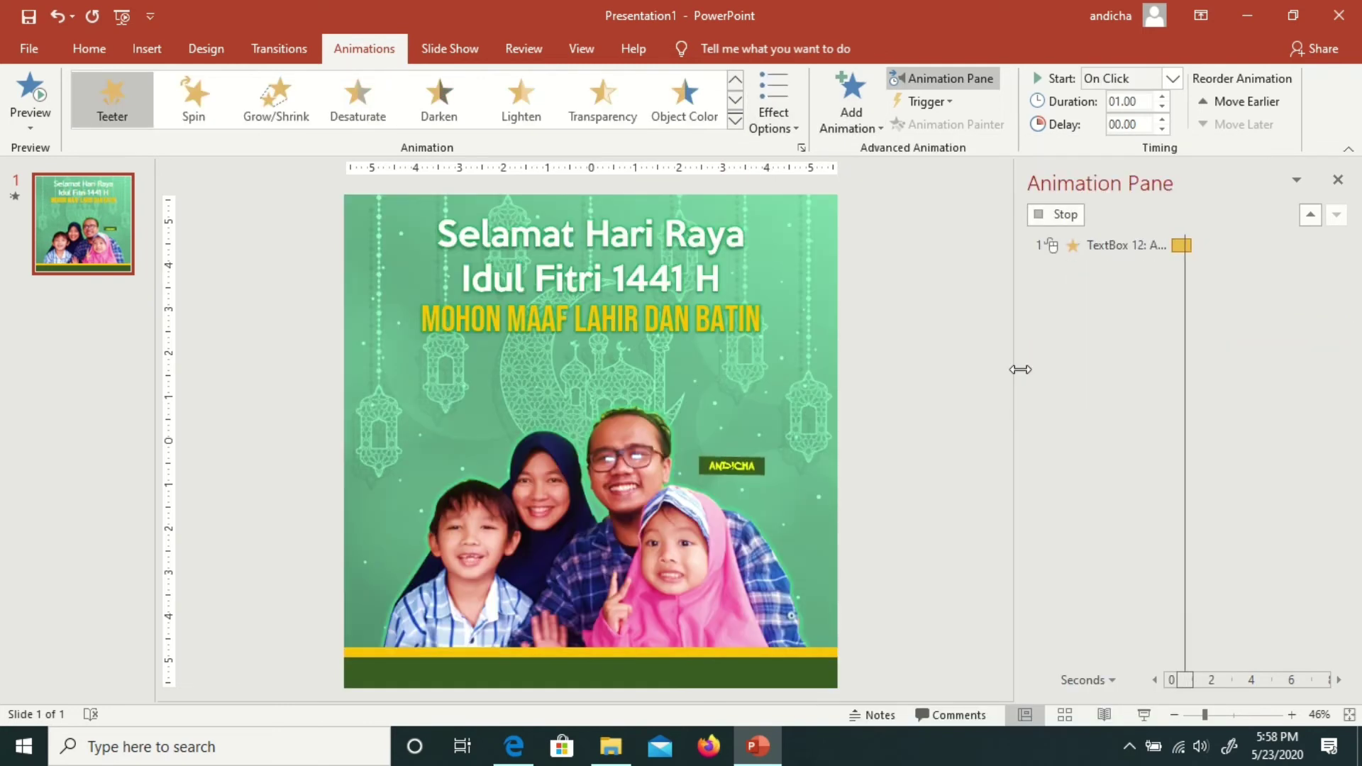
{"action": "double_click", "coordinate": [1183, 356]}
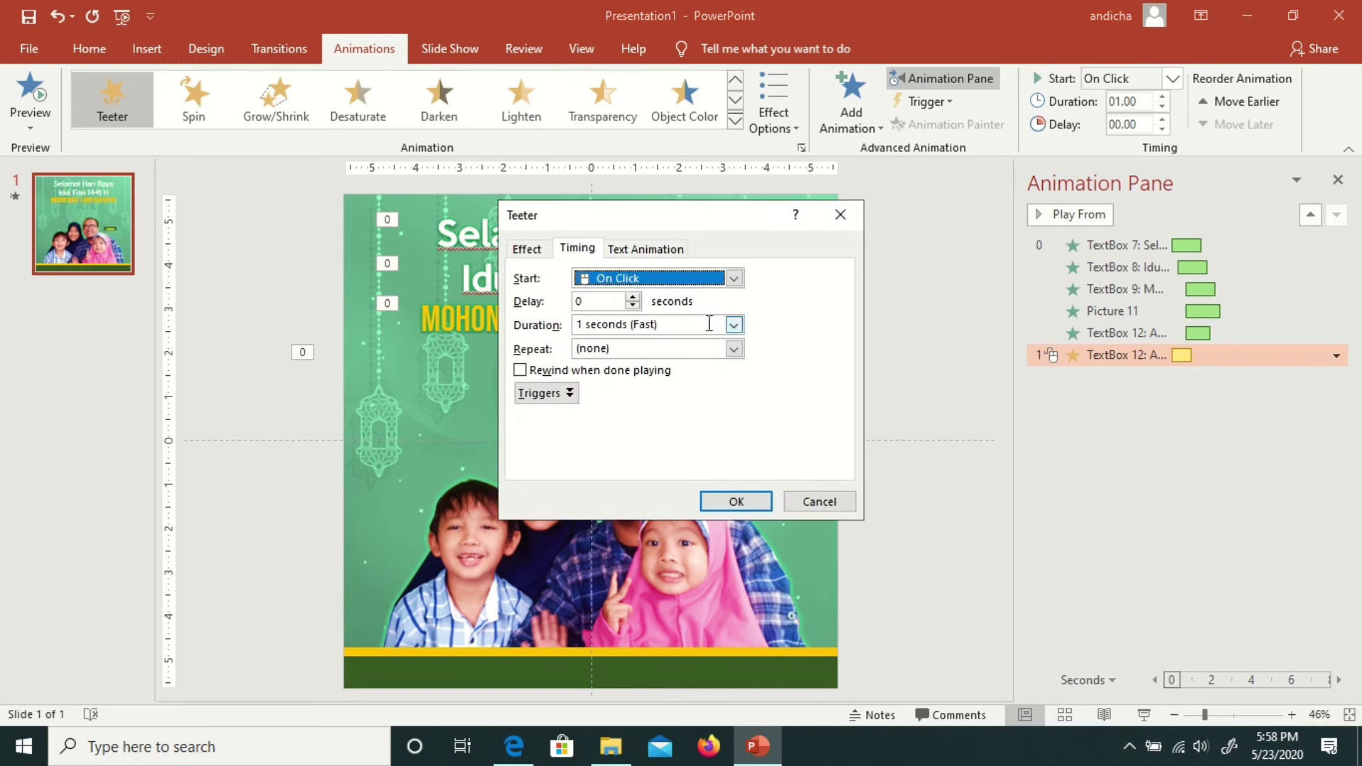
{"action": "left_click", "coordinate": [666, 278]}
{"action": "left_click", "coordinate": [674, 315]}
{"action": "left_click", "coordinate": [733, 349]}
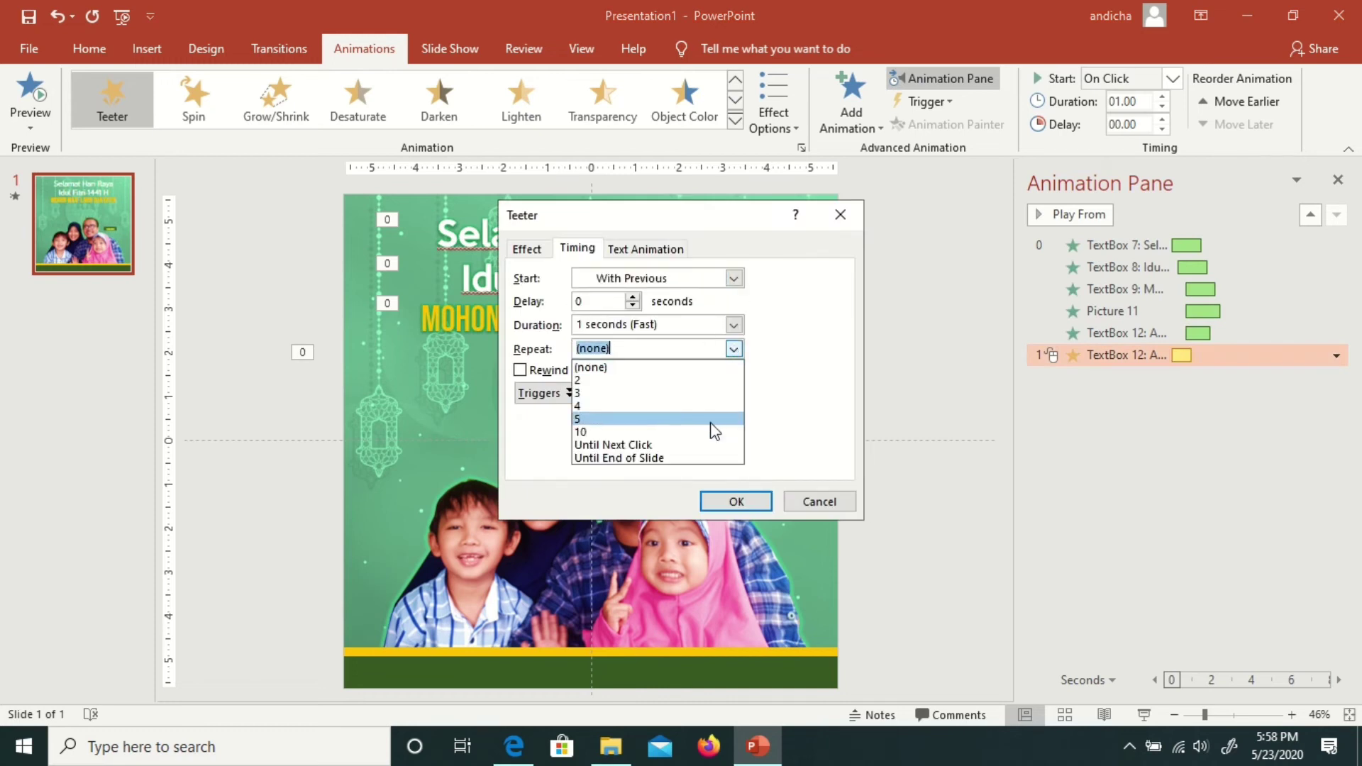
{"action": "left_click", "coordinate": [706, 464]}
{"action": "left_click", "coordinate": [756, 503]}
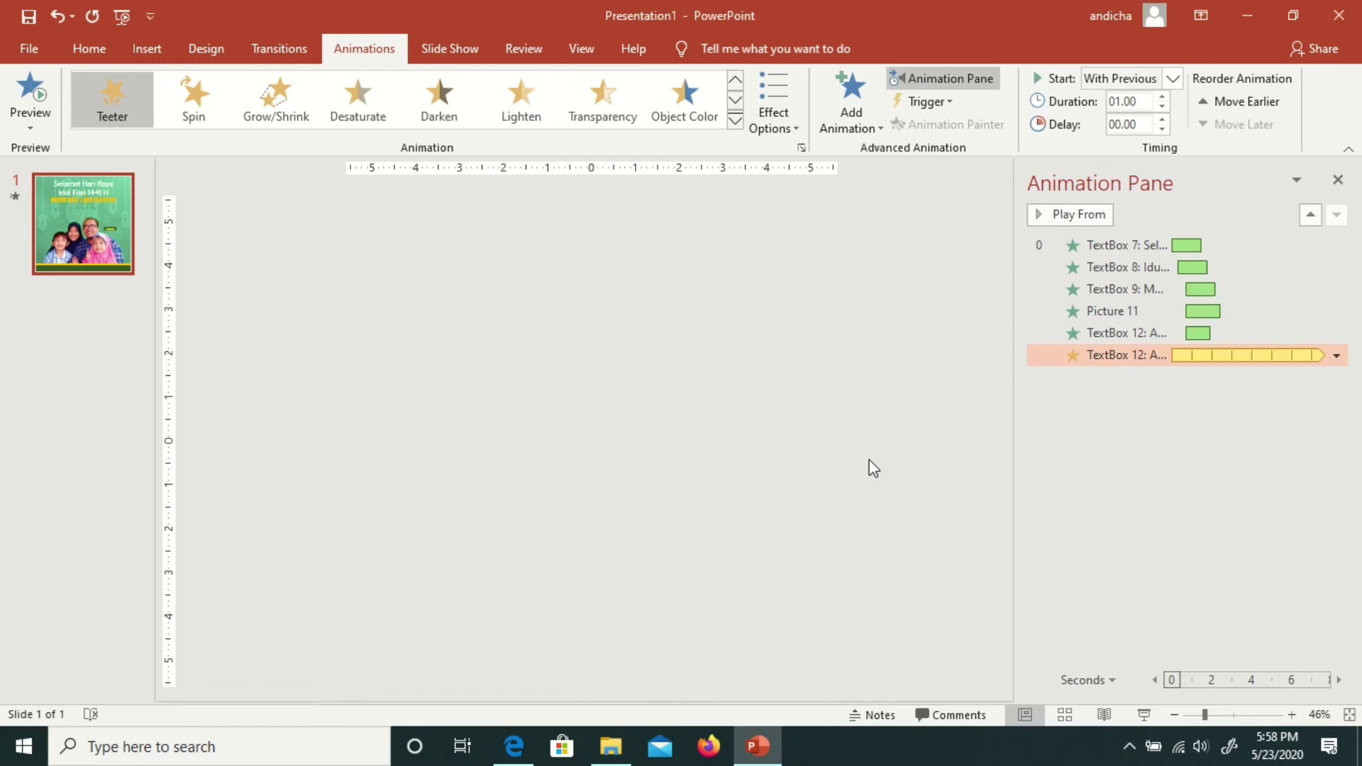
Step: Copy the animated label beside the woman and both children, retyping each child's name
{"action": "left_click", "coordinate": [747, 466]}
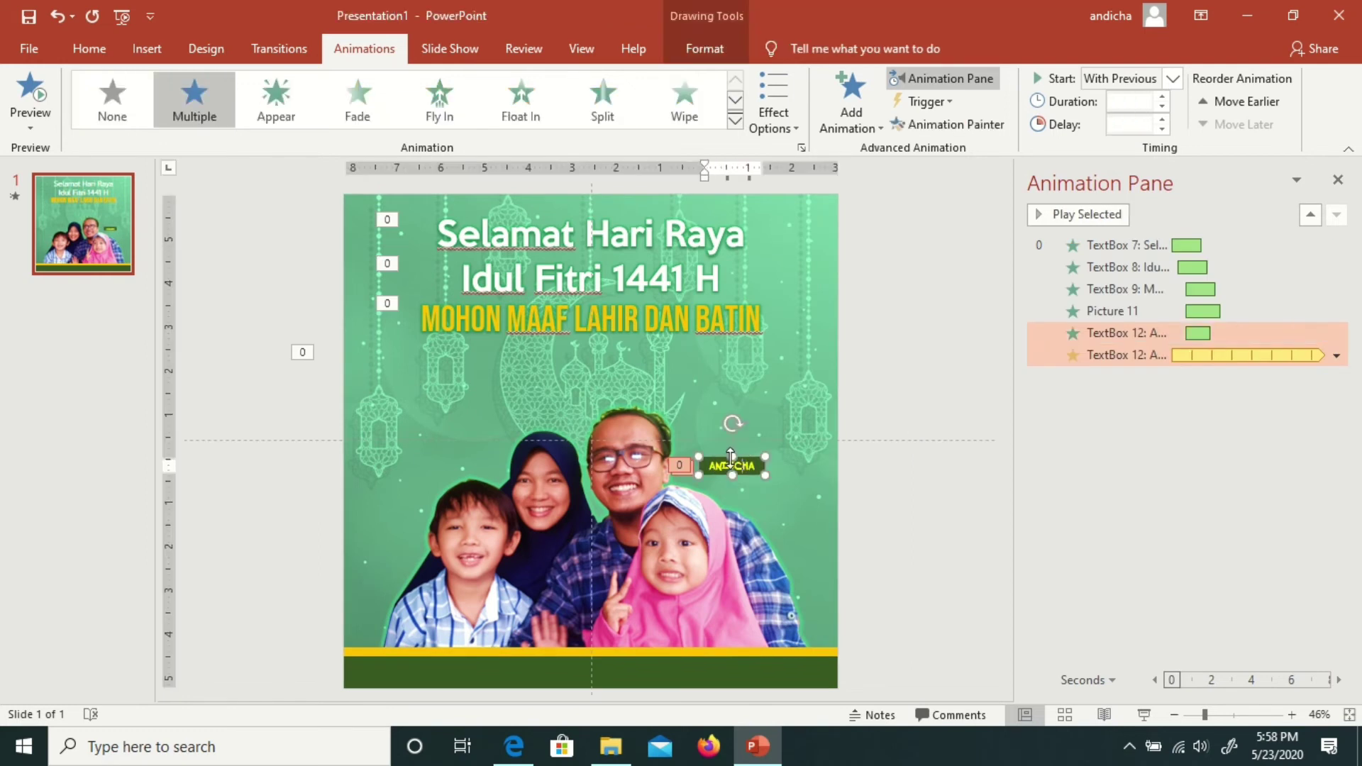
{"action": "mouse_move", "coordinate": [715, 459]}
{"action": "left_mouse_down"}
{"action": "mouse_move", "coordinate": [738, 596]}
{"action": "mouse_move", "coordinate": [389, 602]}
{"action": "mouse_move", "coordinate": [435, 458]}
{"action": "left_mouse_up"}
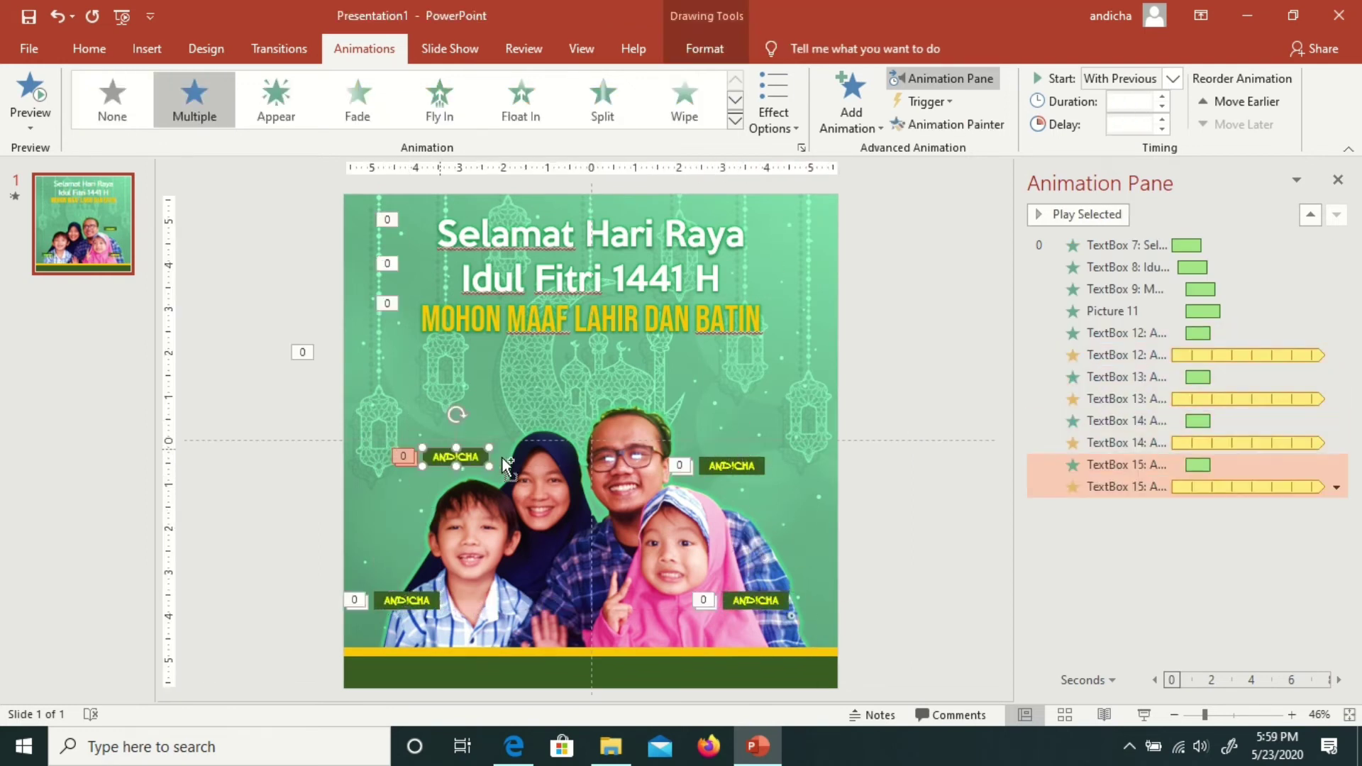
{"action": "double_click", "coordinate": [757, 598]}
{"action": "type", "text": "Ais"}
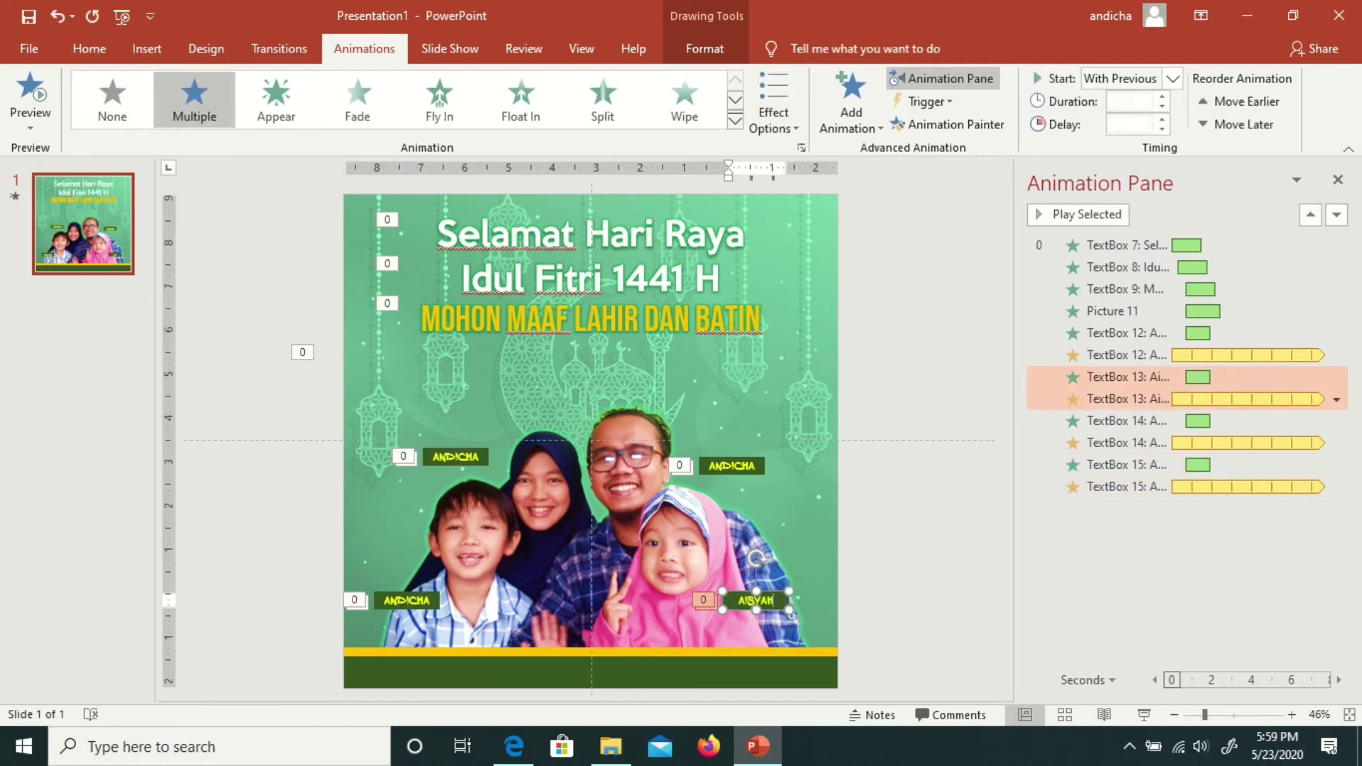
{"action": "double_click", "coordinate": [406, 600]}
{"action": "type", "text": "Az"}
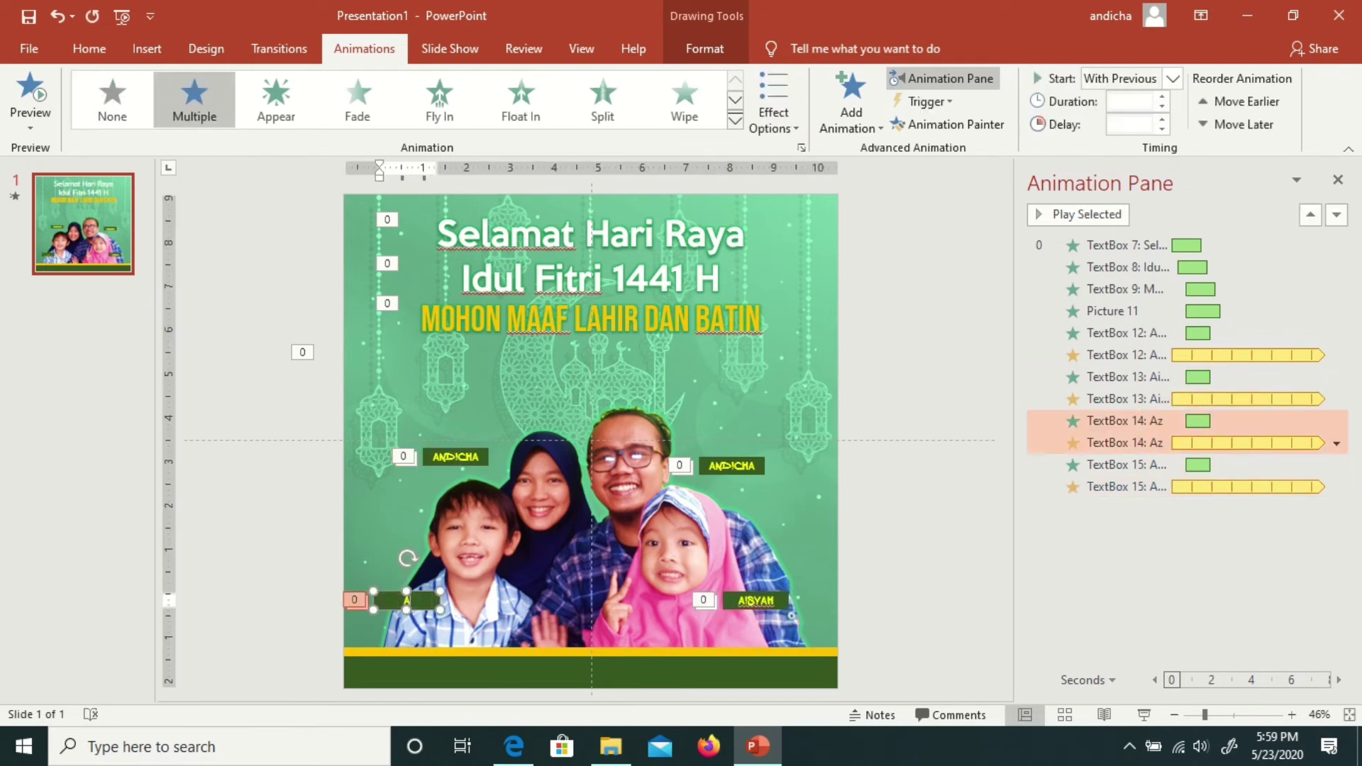
{"action": "double_click", "coordinate": [460, 459]}
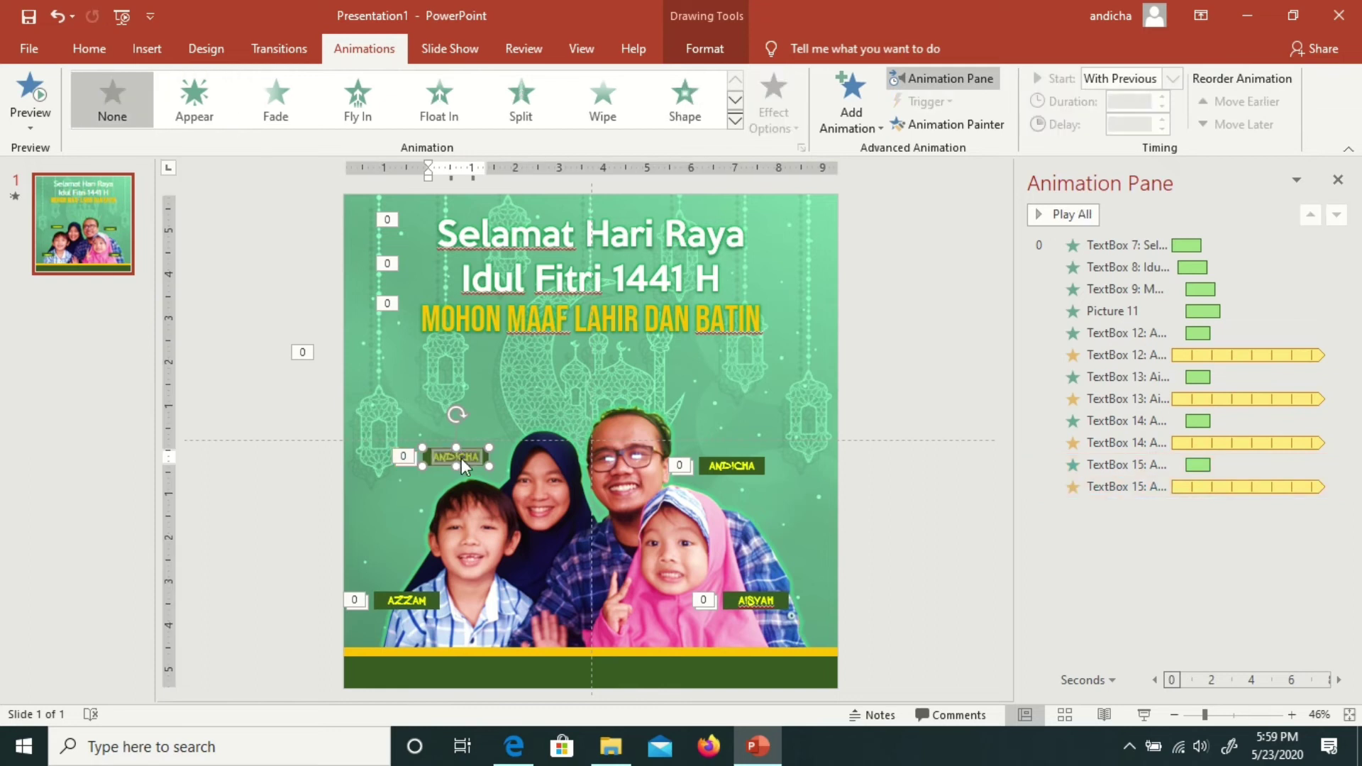
Step: Enter the woman's name in her label, then play all the slide's animations once
{"action": "type", "text": "NANA"}
{"action": "left_click", "coordinate": [917, 347]}
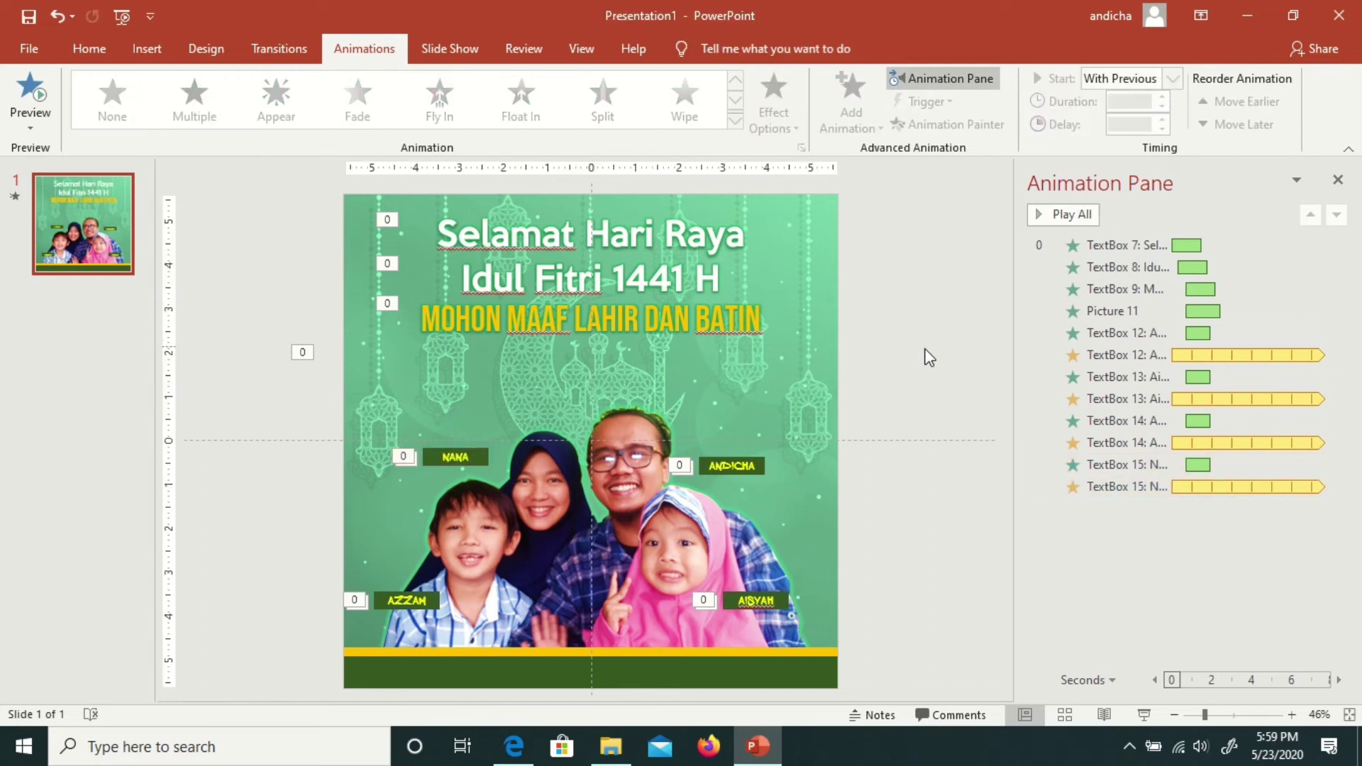
{"action": "left_click", "coordinate": [1073, 214]}
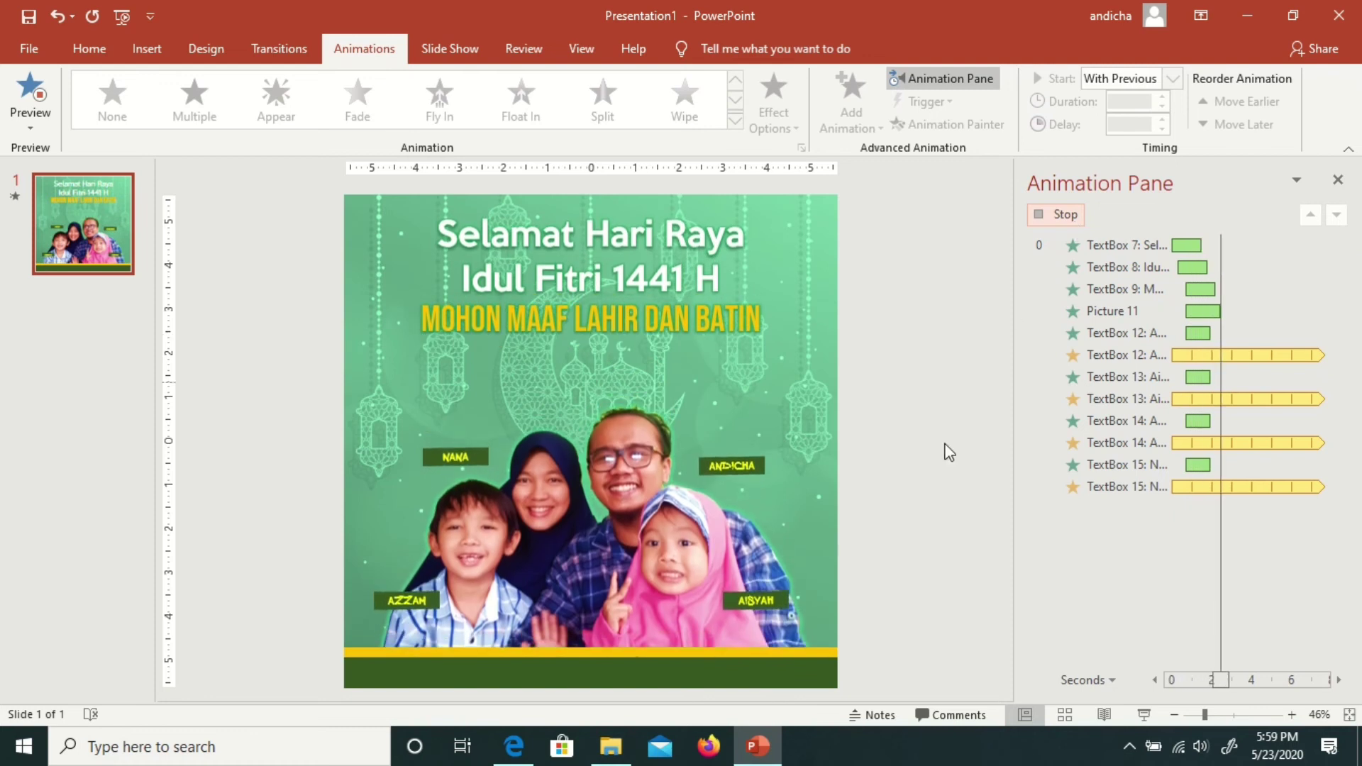
{"action": "left_click", "coordinate": [930, 490]}
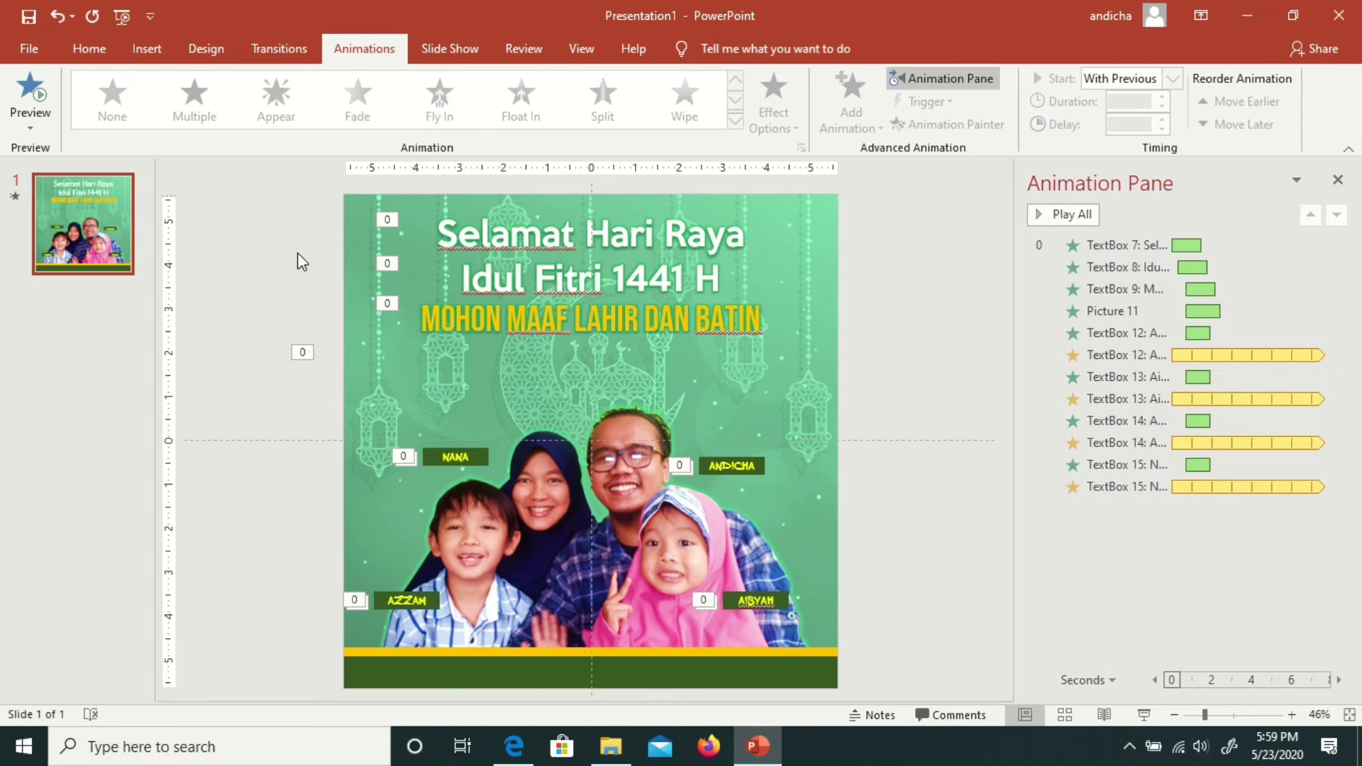
{"action": "left_click", "coordinate": [149, 62]}
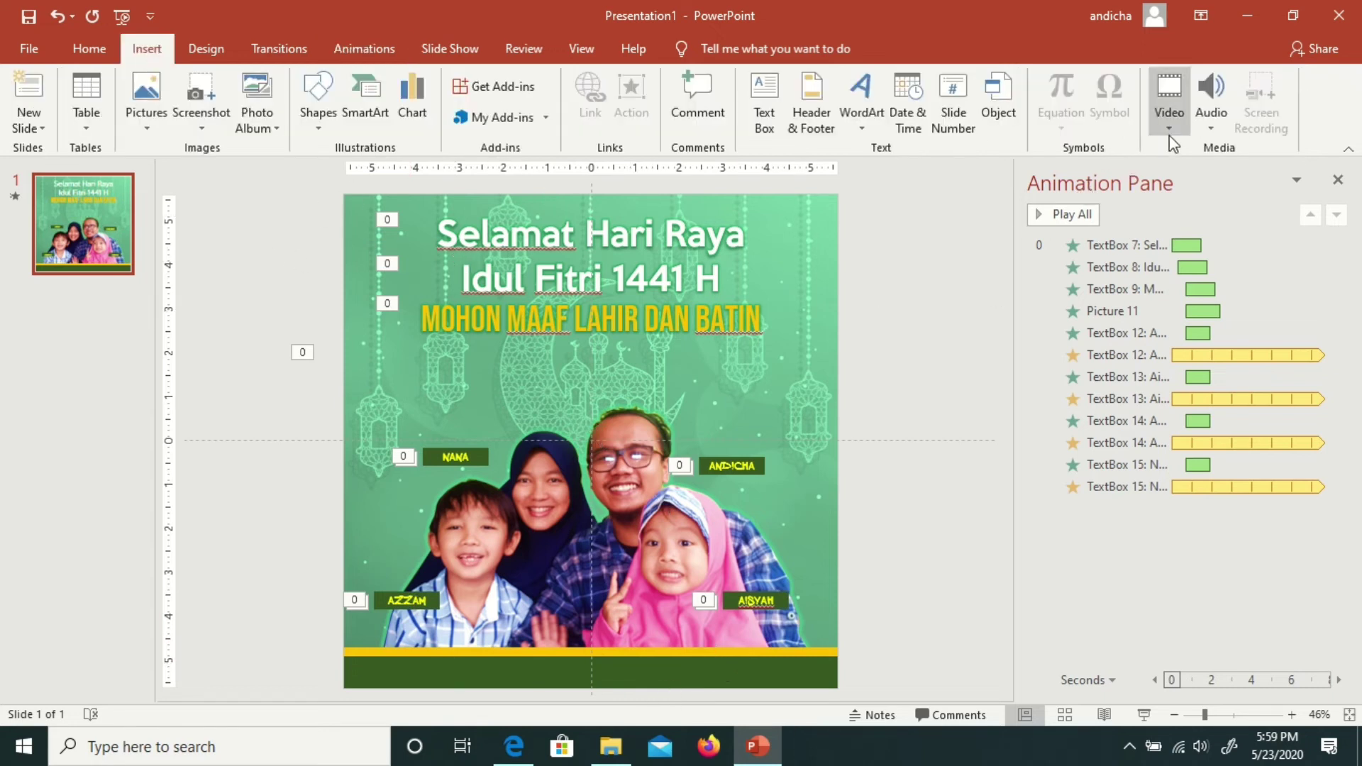
Step: Start inserting background audio from a file on the computer
{"action": "left_click", "coordinate": [1211, 107]}
{"action": "left_click", "coordinate": [1263, 150]}
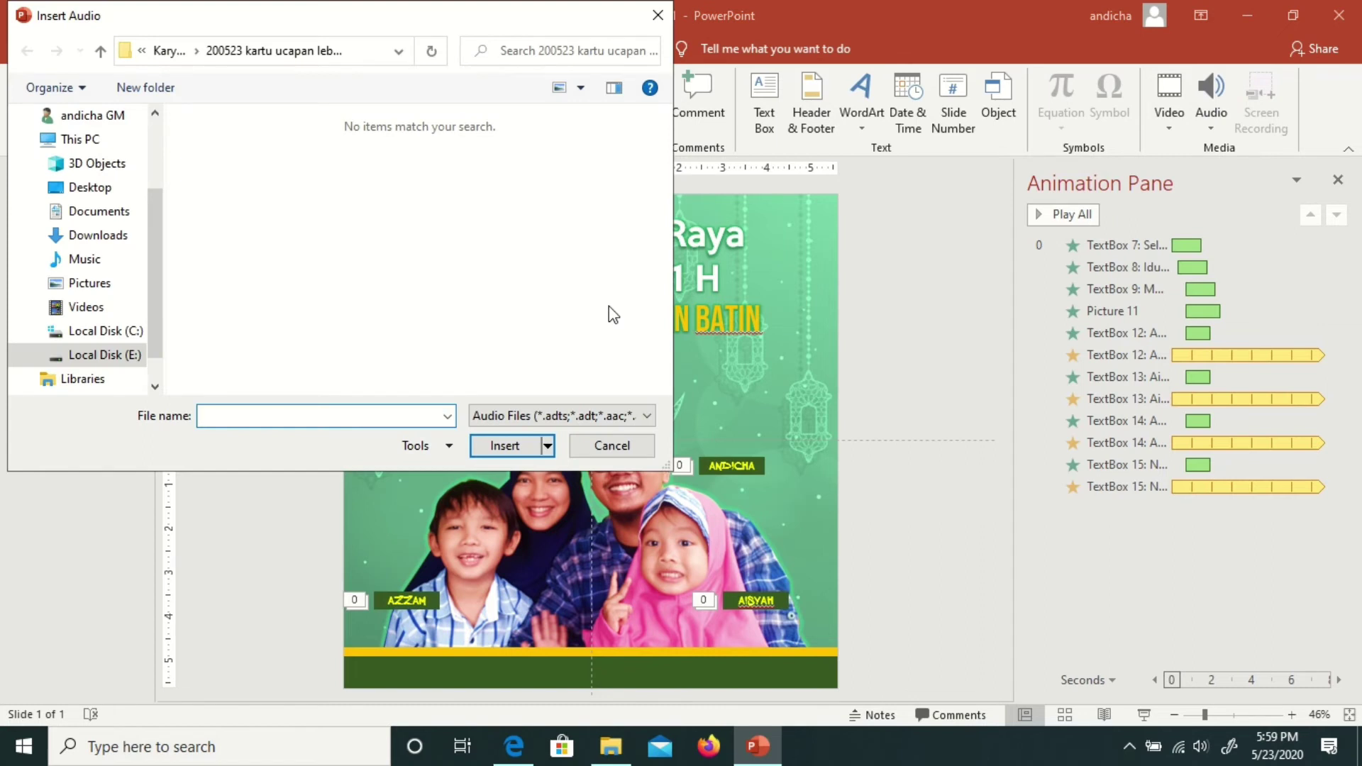
{"action": "left_click", "coordinate": [612, 446]}
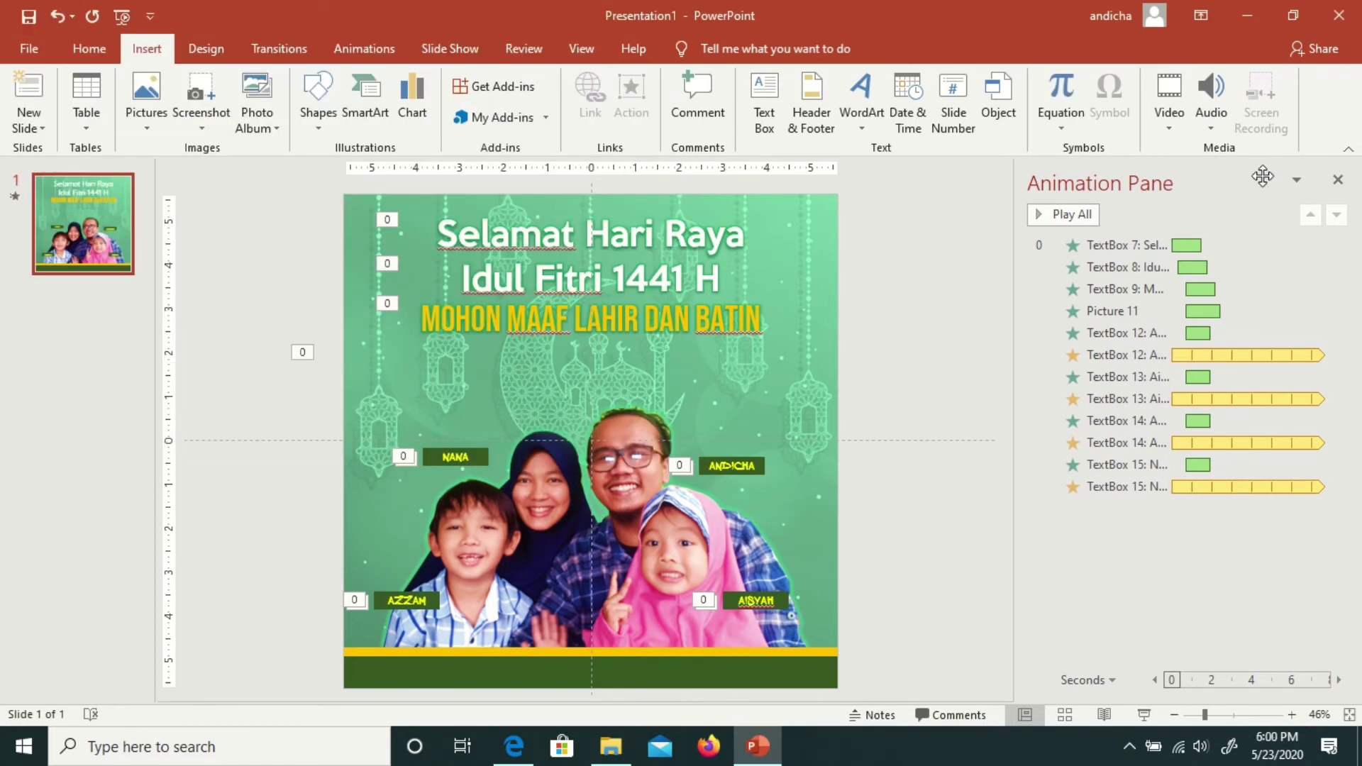
{"action": "left_click", "coordinate": [1221, 118]}
{"action": "left_click", "coordinate": [1255, 149]}
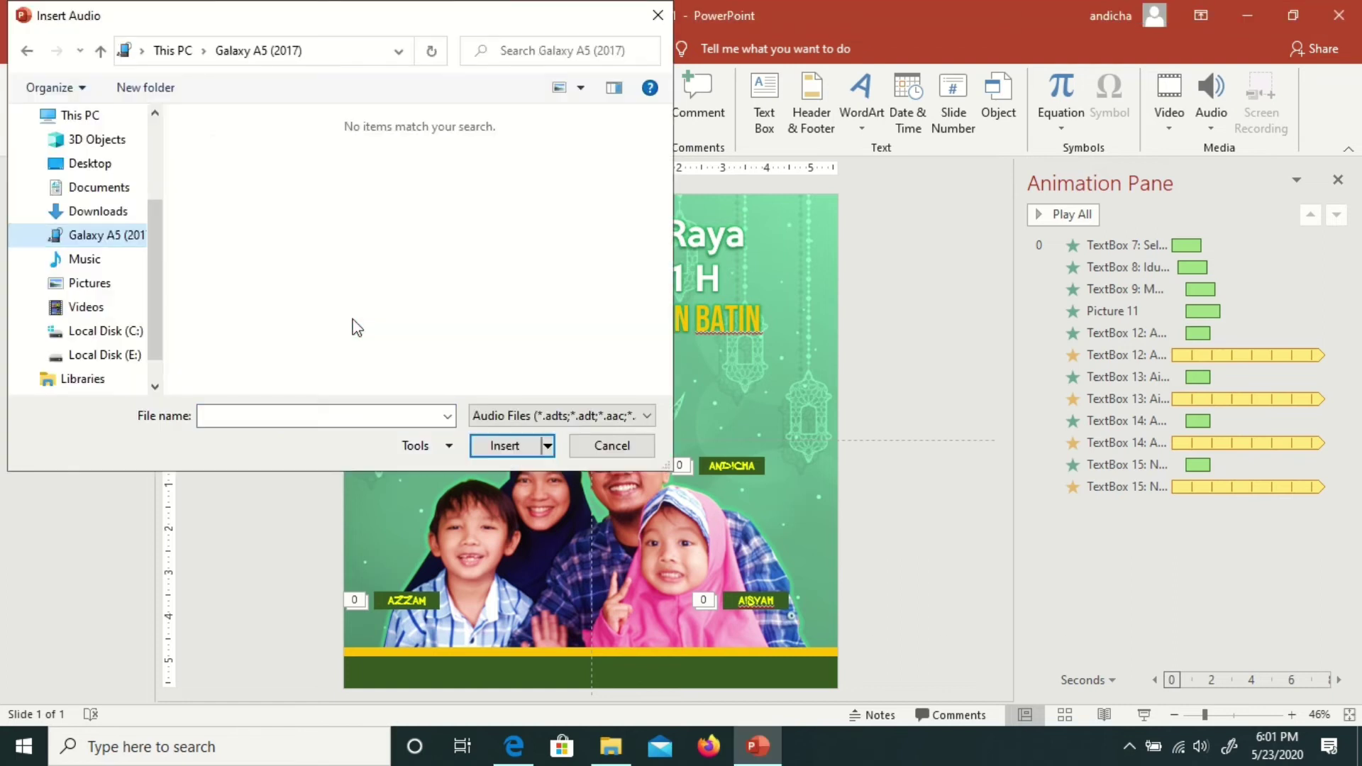
Step: Browse the phone's storage to snaptube > download > SnapTube Audio and insert the takbiran MP3
{"action": "left_click", "coordinate": [283, 188]}
{"action": "double_click", "coordinate": [282, 186]}
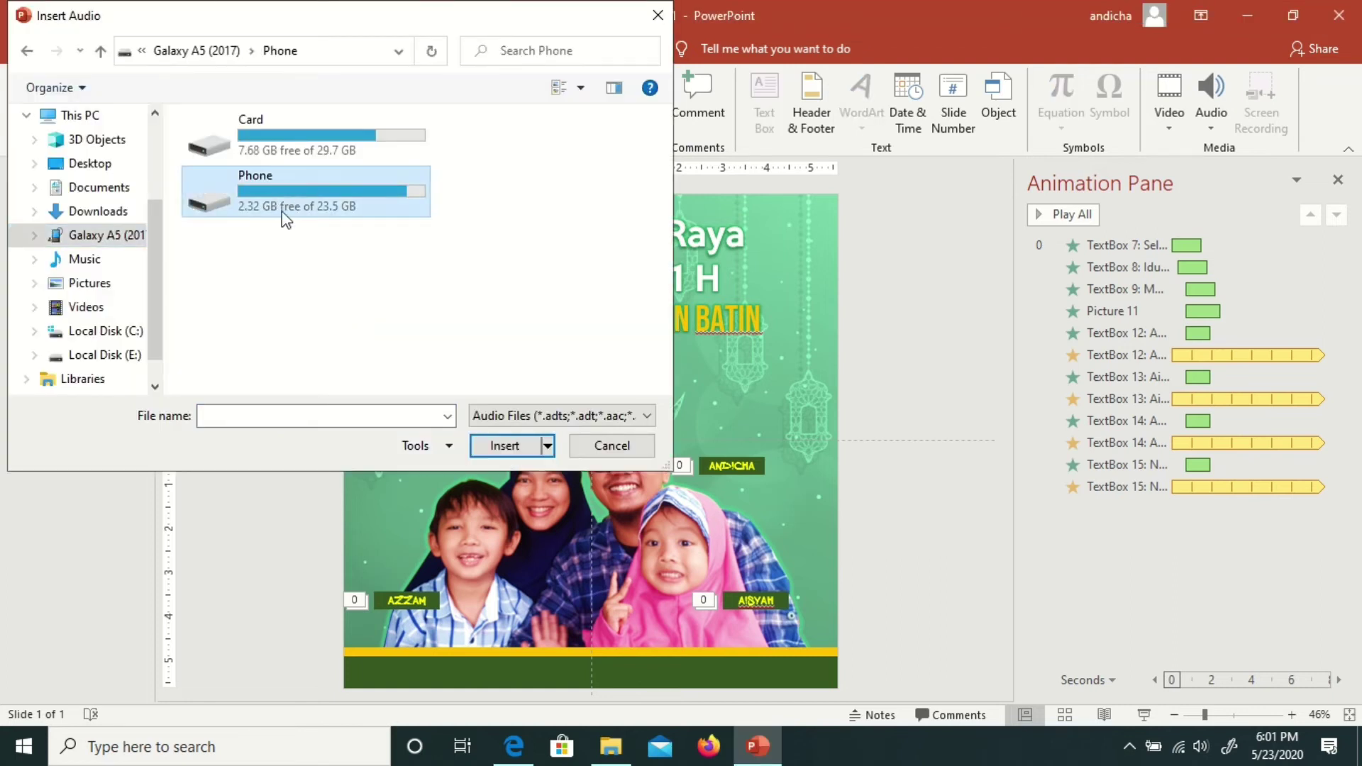
{"action": "scroll", "coordinate": [301, 291], "scroll_direction": "down", "scroll_amount": 10}
{"action": "scroll", "coordinate": [298, 312], "scroll_direction": "down", "scroll_amount": 5}
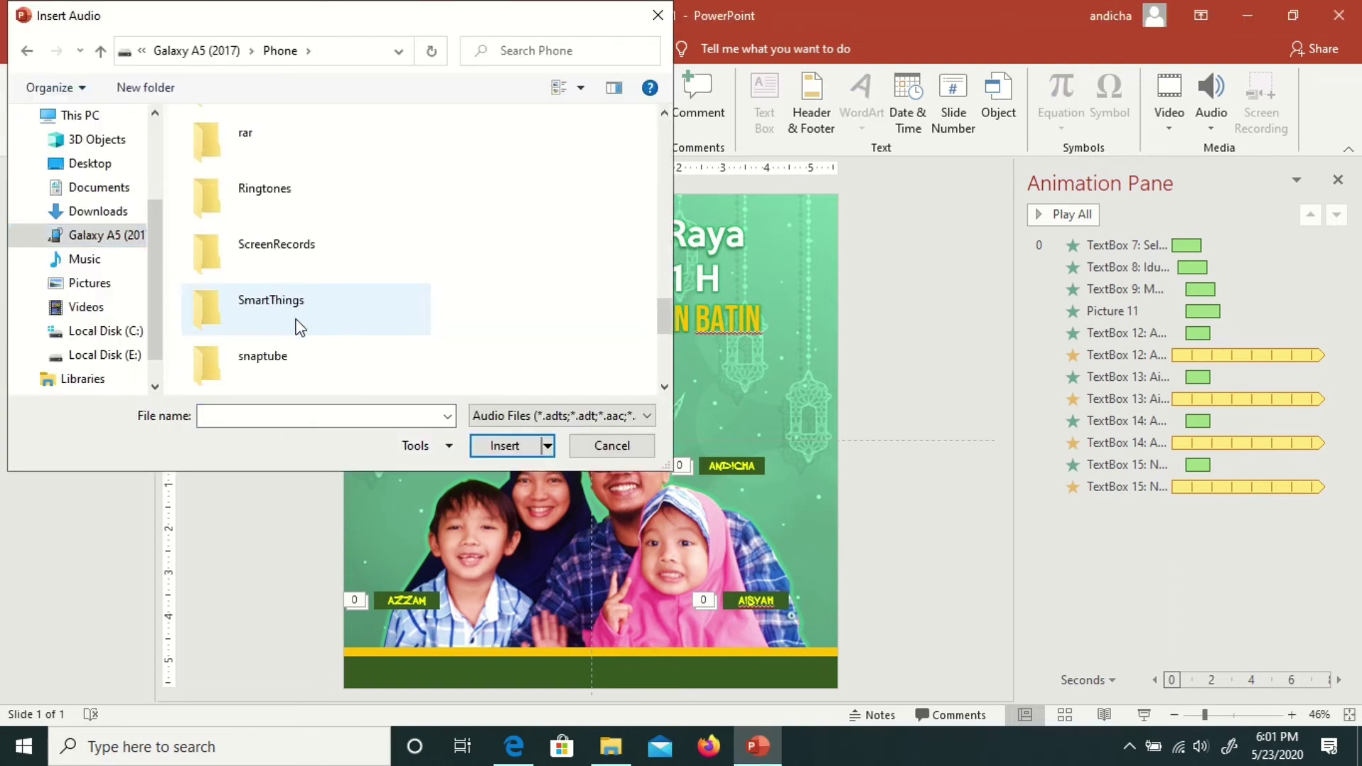
{"action": "double_click", "coordinate": [288, 358]}
{"action": "double_click", "coordinate": [275, 189]}
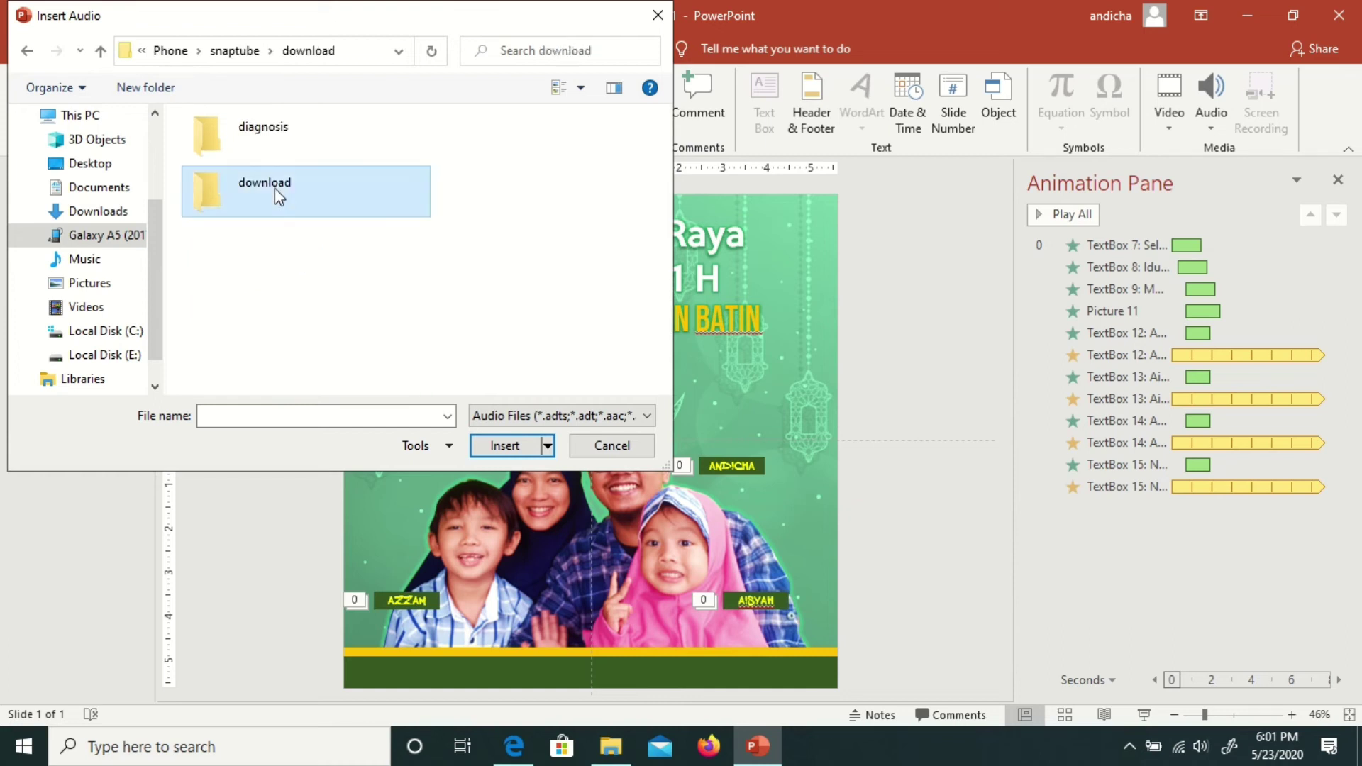
{"action": "double_click", "coordinate": [273, 135]}
{"action": "left_click", "coordinate": [273, 135]}
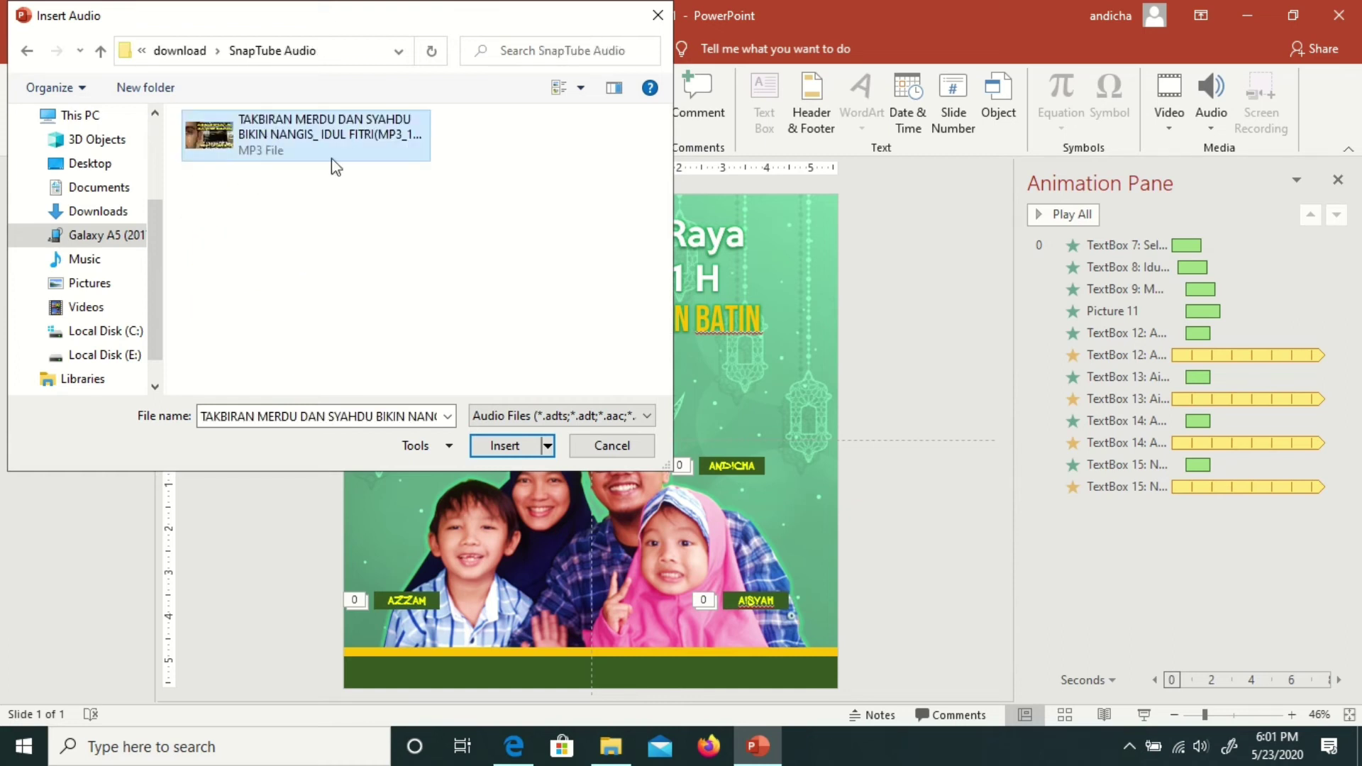
{"action": "key", "text": "Return"}
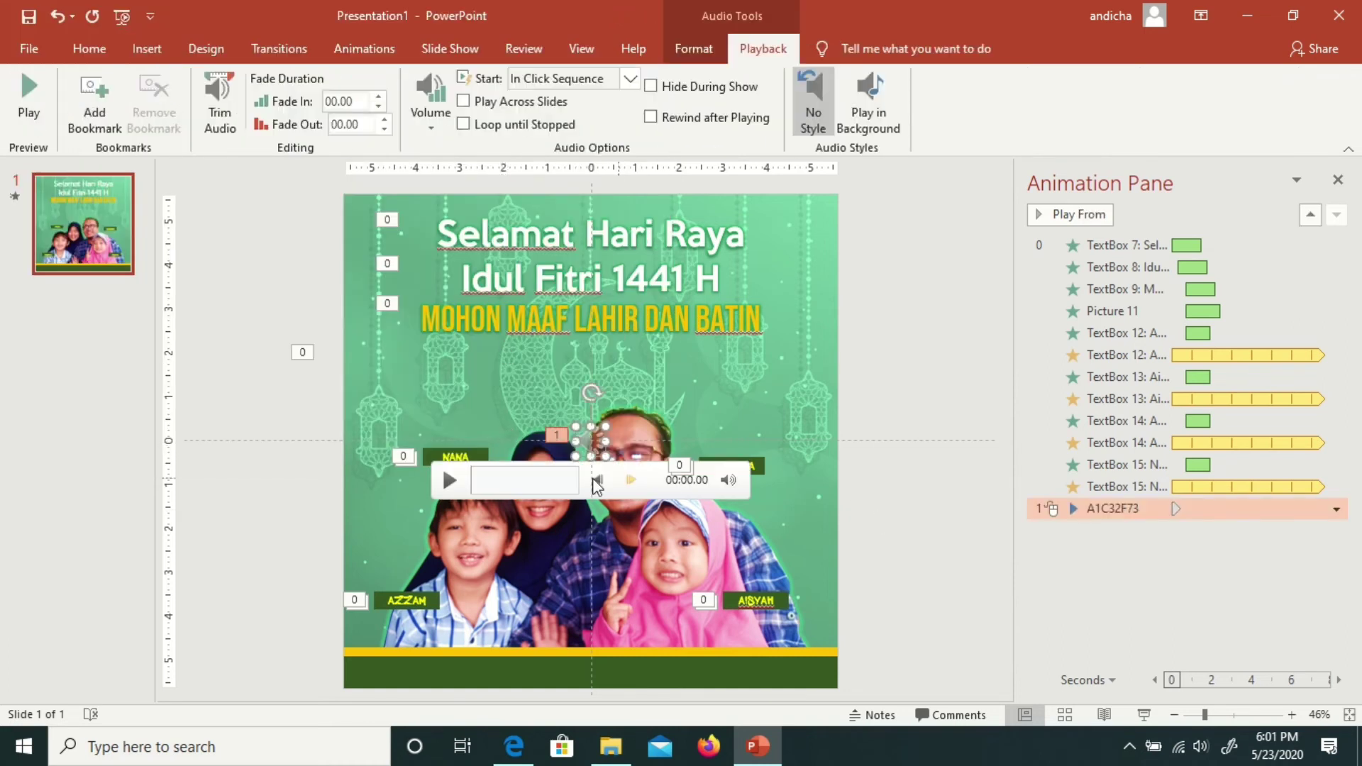
Step: Move the audio icon just off the slide's right edge and set it to start Automatically
{"action": "left_click_drag", "start_coordinate": [596, 443], "coordinate": [918, 408]}
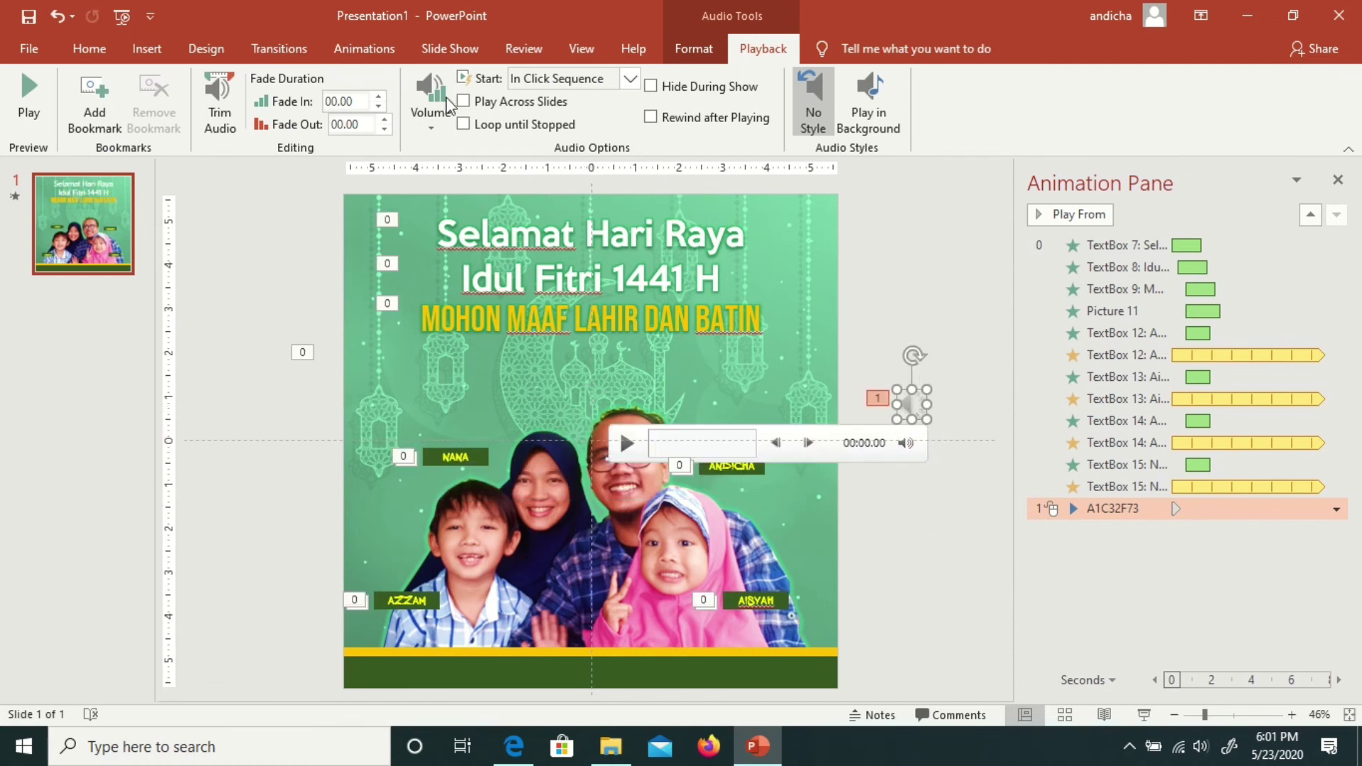
{"action": "left_click", "coordinate": [630, 79]}
{"action": "left_click", "coordinate": [582, 121]}
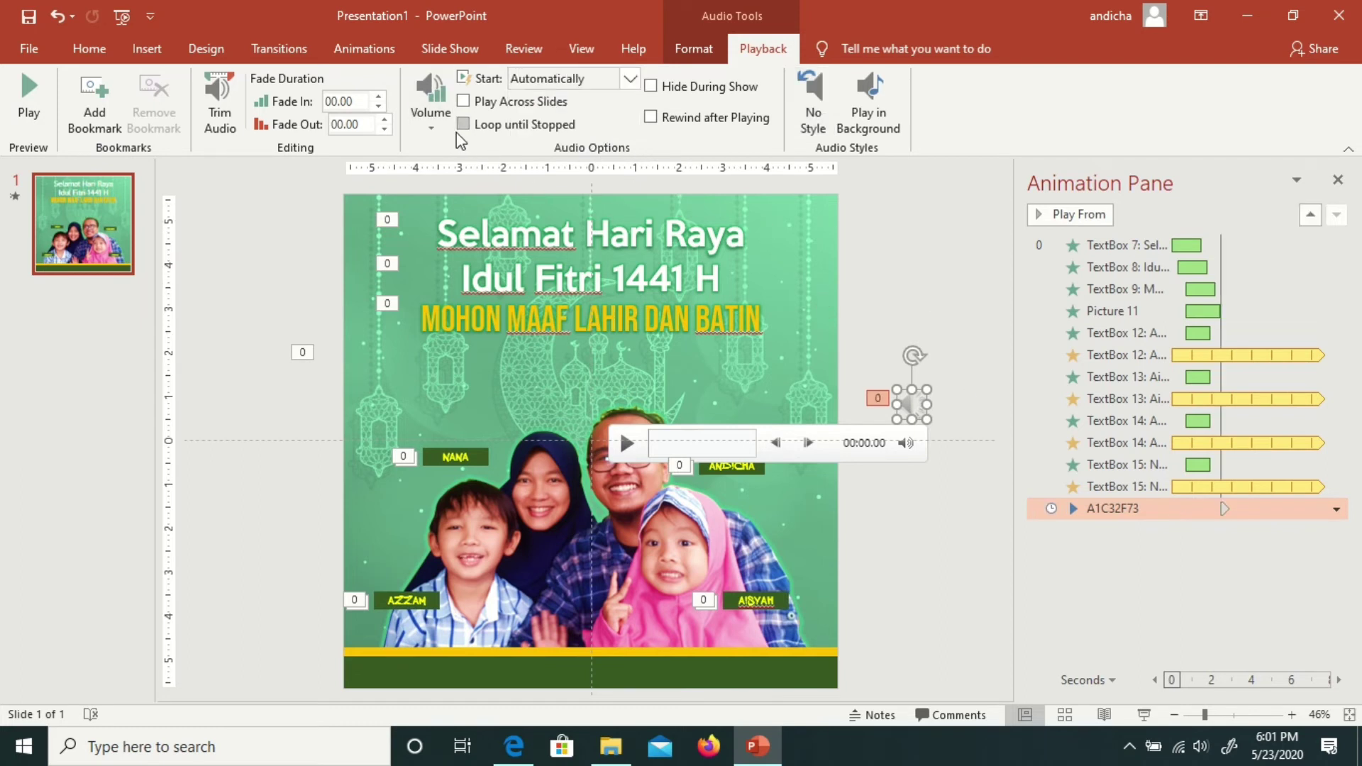
{"action": "left_click", "coordinate": [935, 267]}
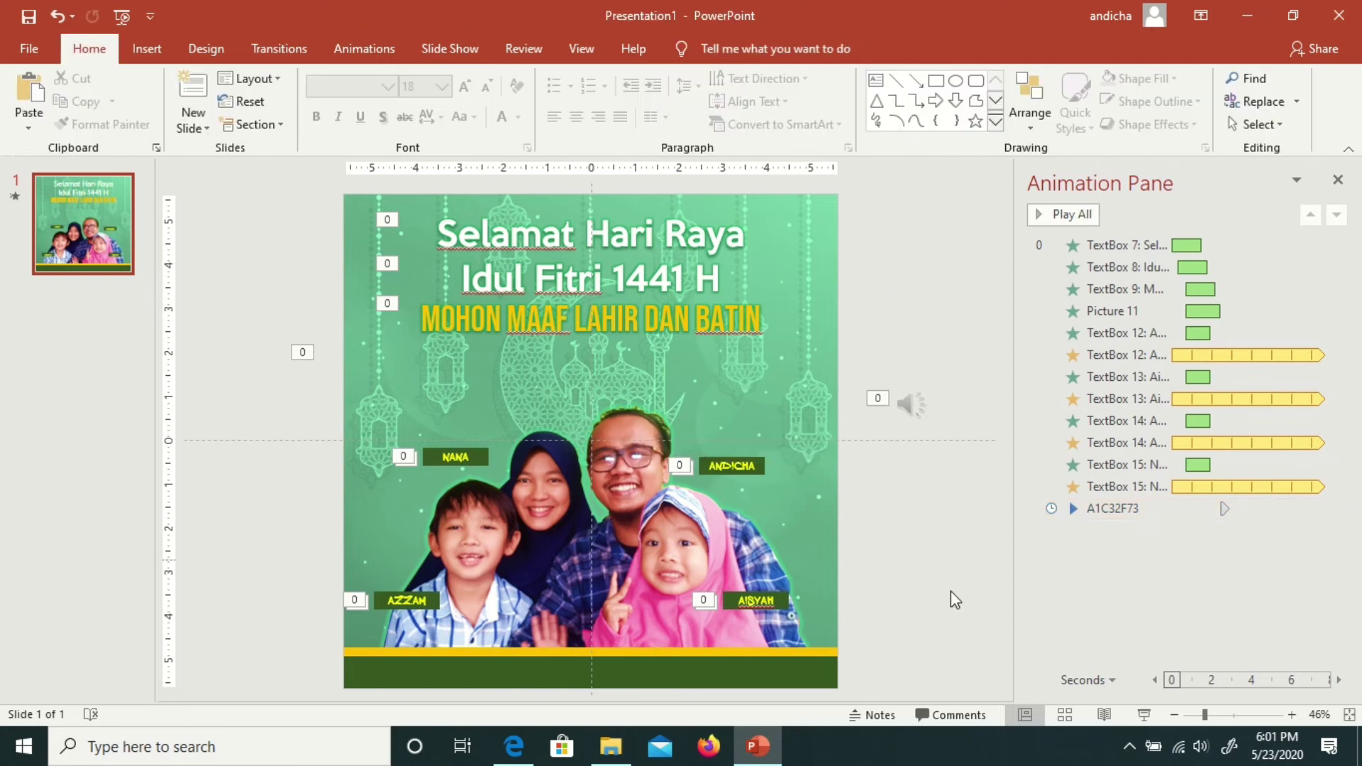
Step: Drag the audio entry to the top of the Animation Pane, checking it with slide show previews
{"action": "left_click", "coordinate": [1145, 715]}
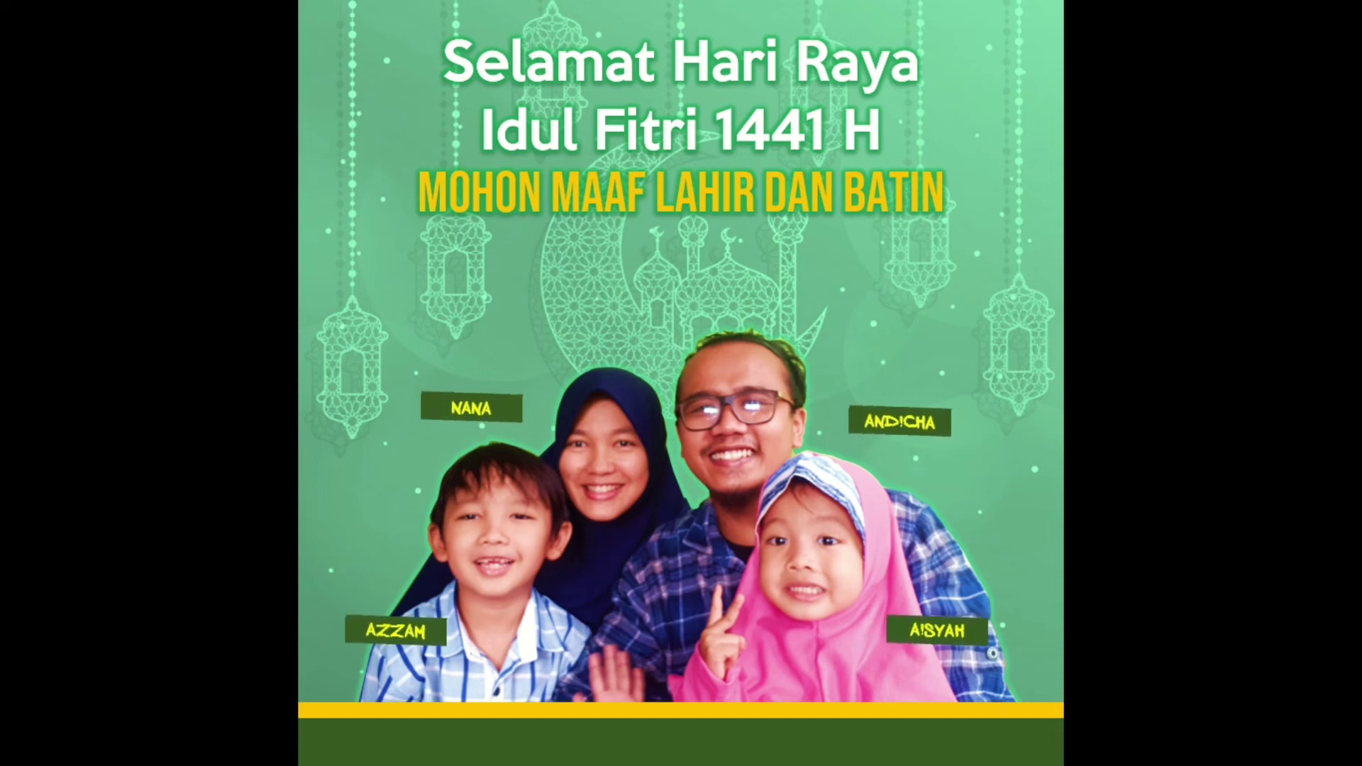
{"action": "key", "text": "Escape"}
{"action": "left_click", "coordinate": [1124, 509]}
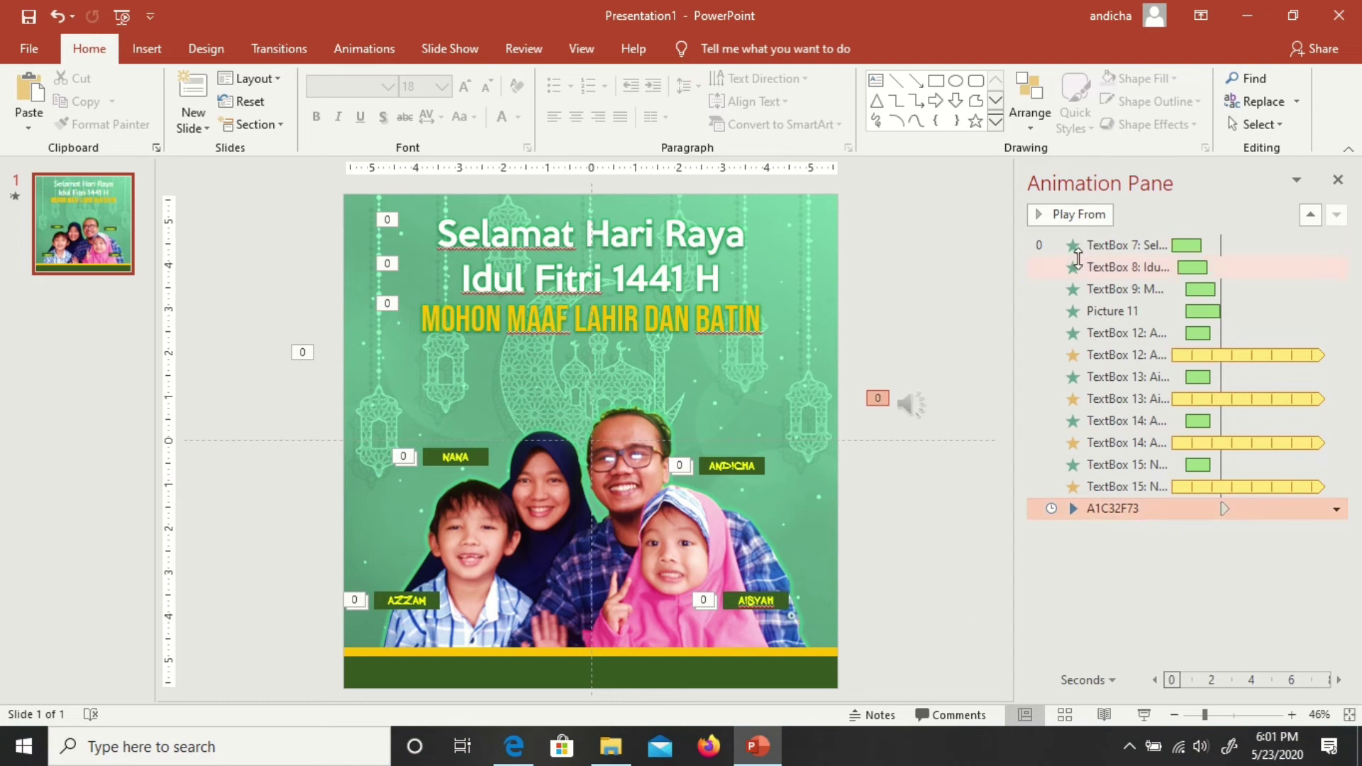
{"action": "left_click_drag", "start_coordinate": [1091, 300], "coordinate": [1103, 236]}
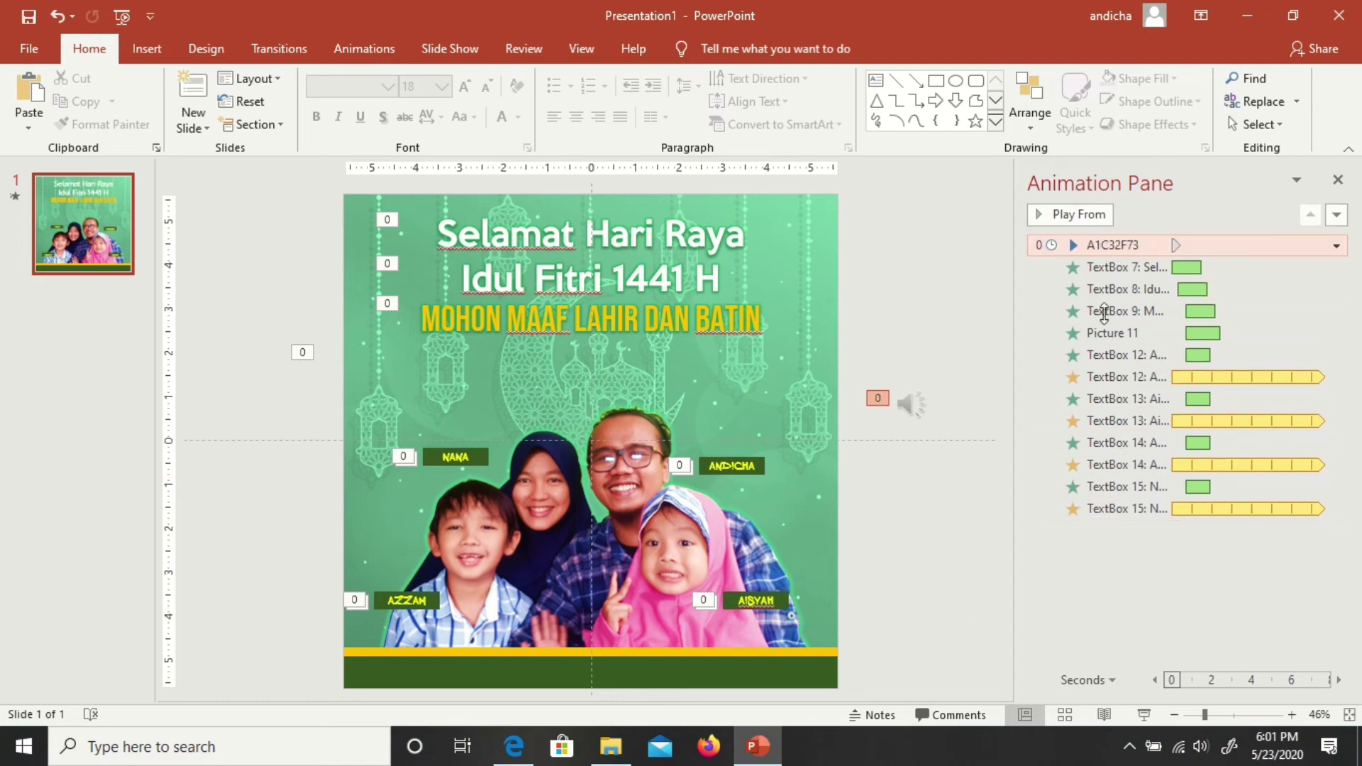
{"action": "left_click", "coordinate": [1142, 708]}
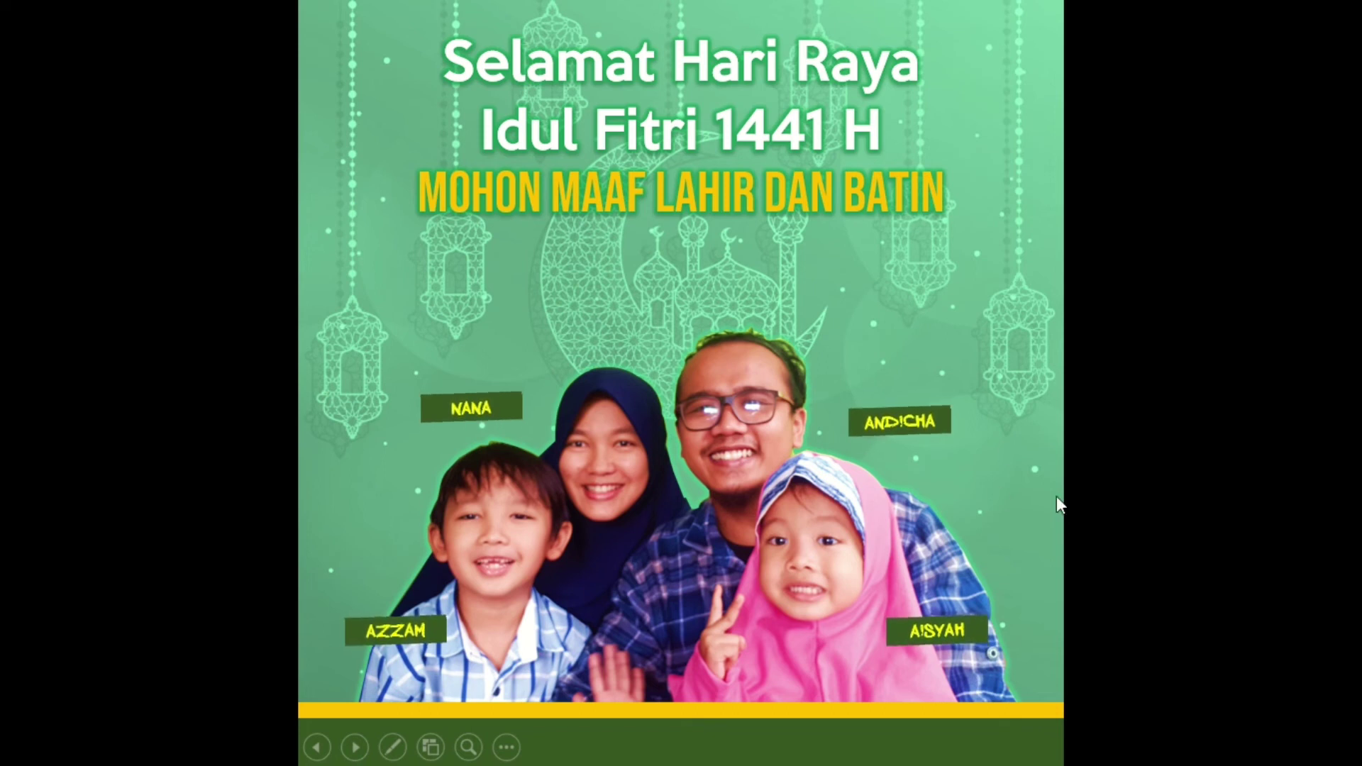
{"action": "key", "text": "Escape"}
{"action": "left_click", "coordinate": [954, 246]}
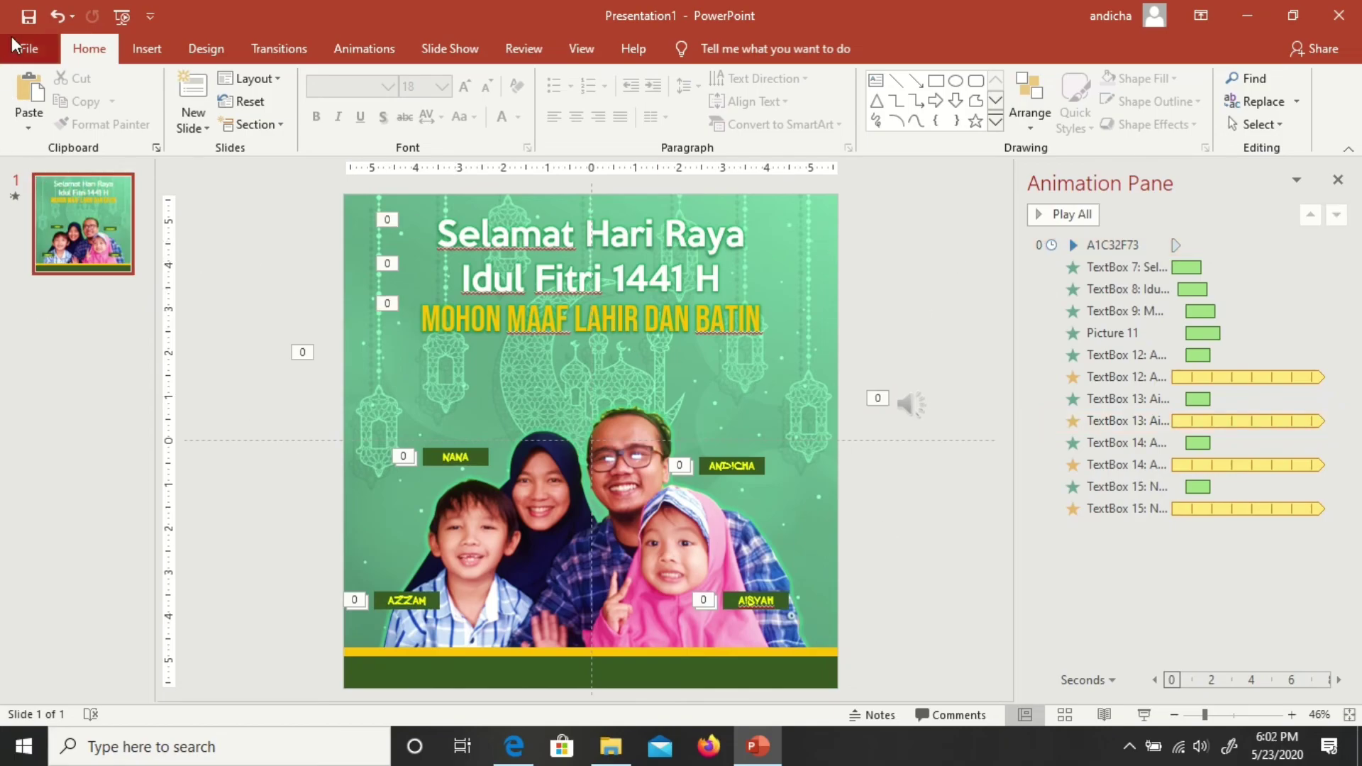
Step: Set up Create a Video export with Full HD (1080p) and Don't Use Recorded Timings
{"action": "left_click", "coordinate": [29, 48]}
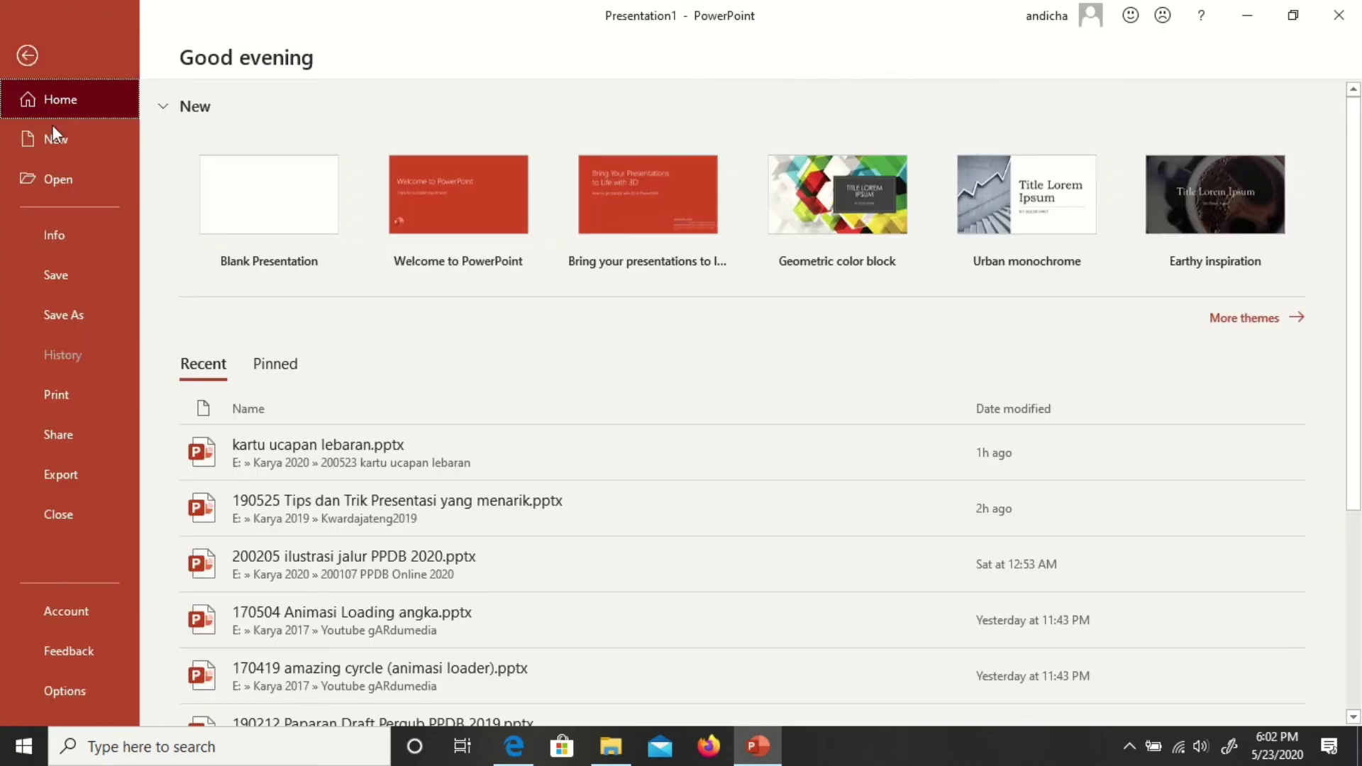
{"action": "left_click", "coordinate": [98, 468]}
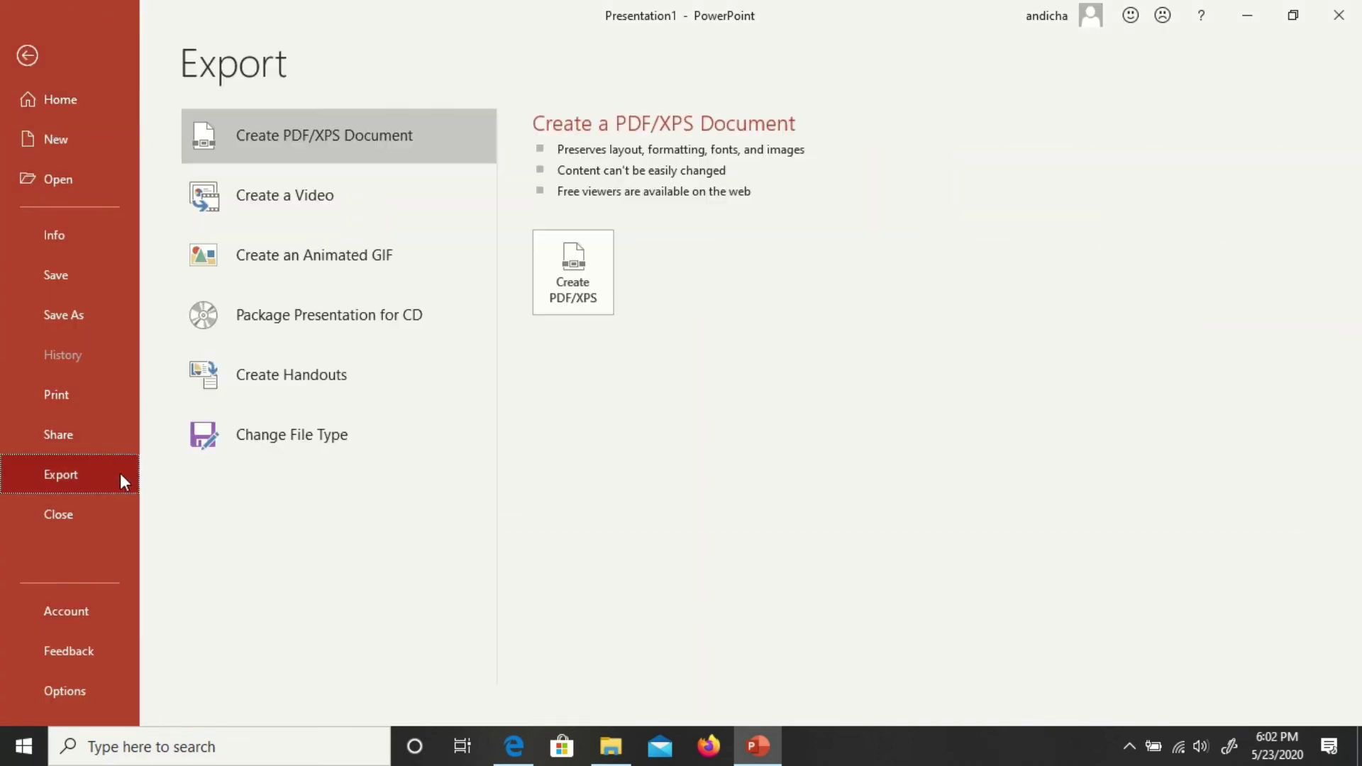
{"action": "left_click", "coordinate": [312, 205]}
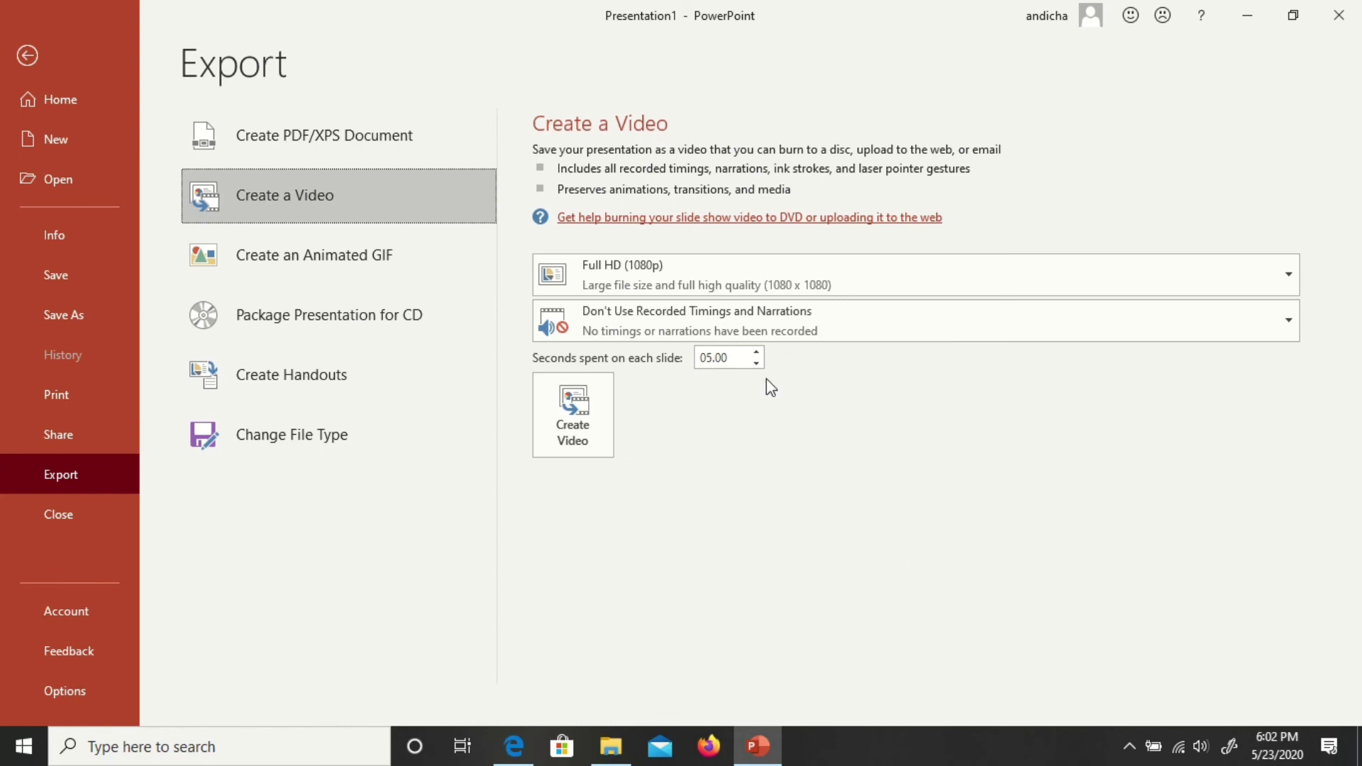
{"action": "left_click", "coordinate": [673, 282]}
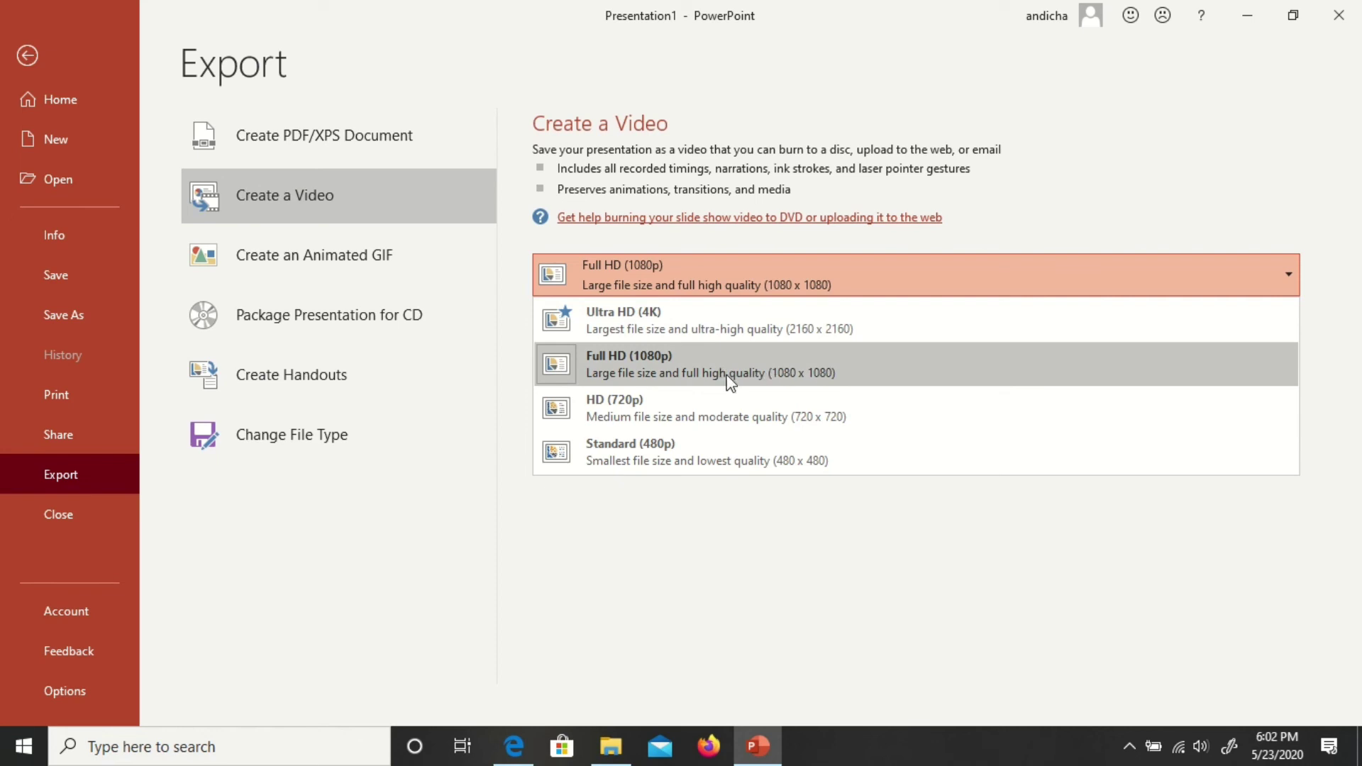
{"action": "left_click", "coordinate": [688, 366]}
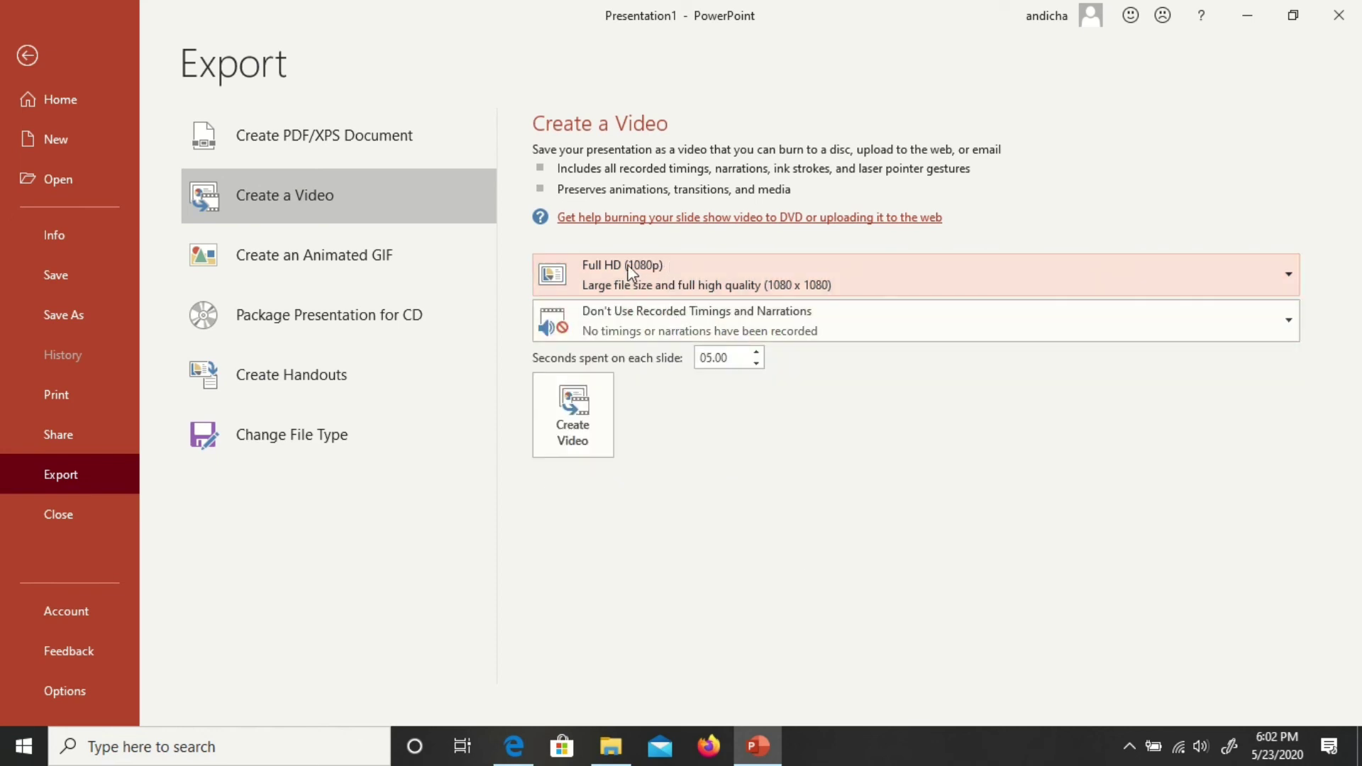
{"action": "left_click", "coordinate": [750, 332]}
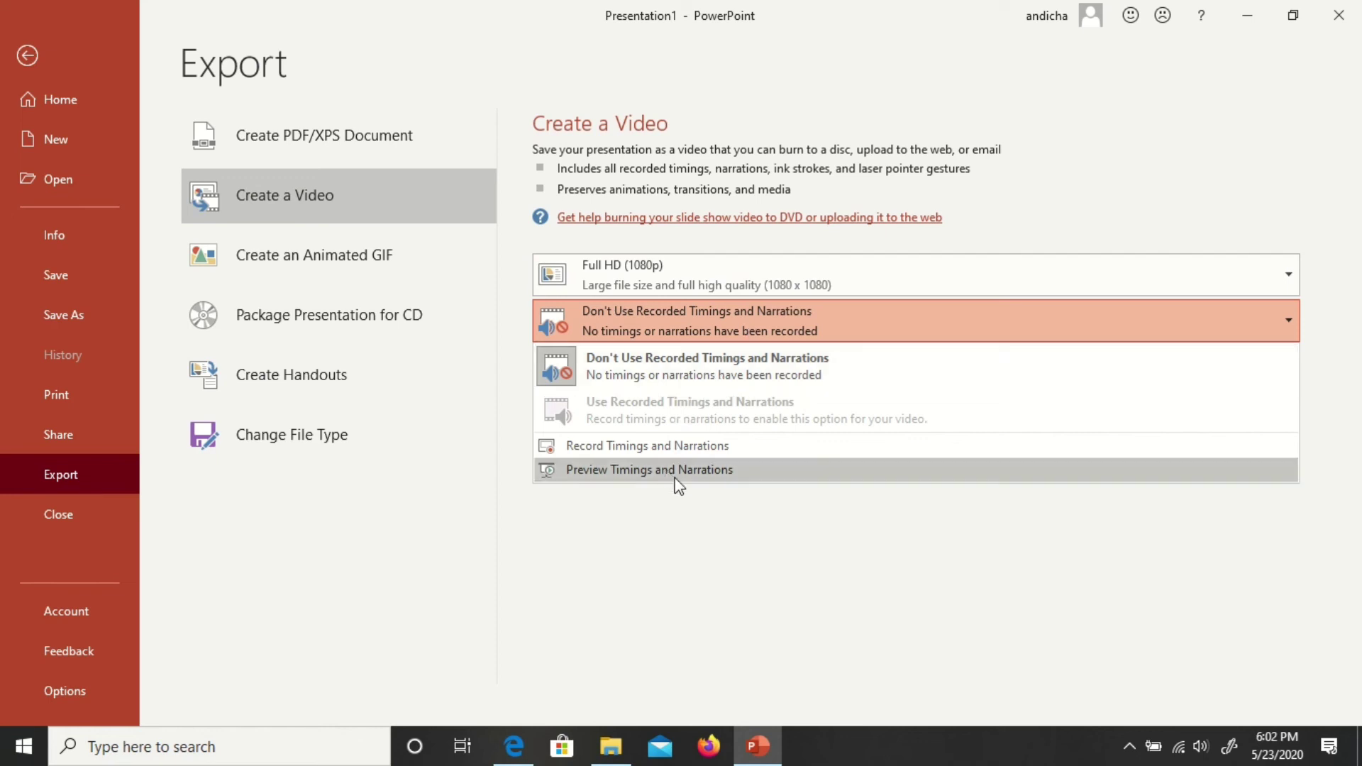
{"action": "left_click", "coordinate": [815, 565]}
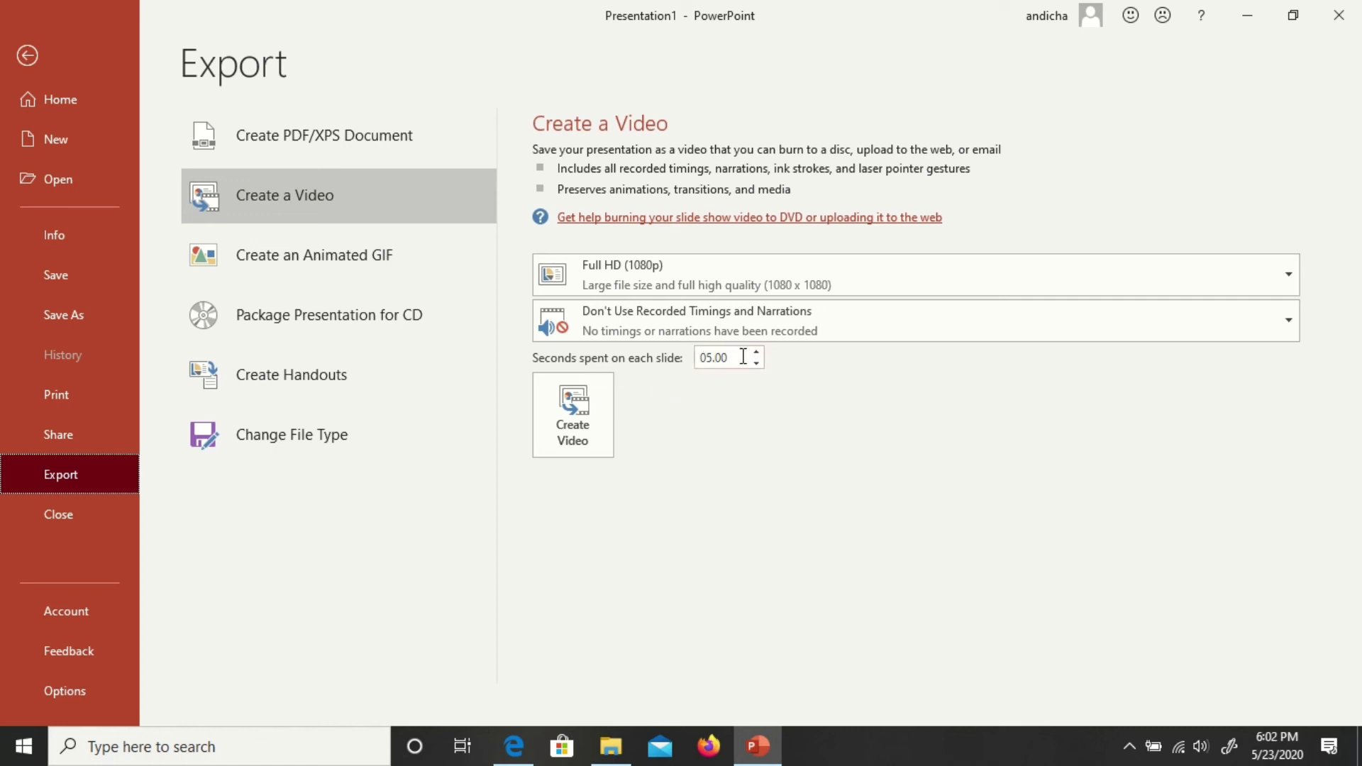
Step: Set seconds spent on each slide to 39.00 and preview the timings in a slide show
{"action": "double_click", "coordinate": [698, 358]}
{"action": "left_click_drag", "start_coordinate": [697, 358], "coordinate": [699, 360]}
{"action": "type", "text": "3"}
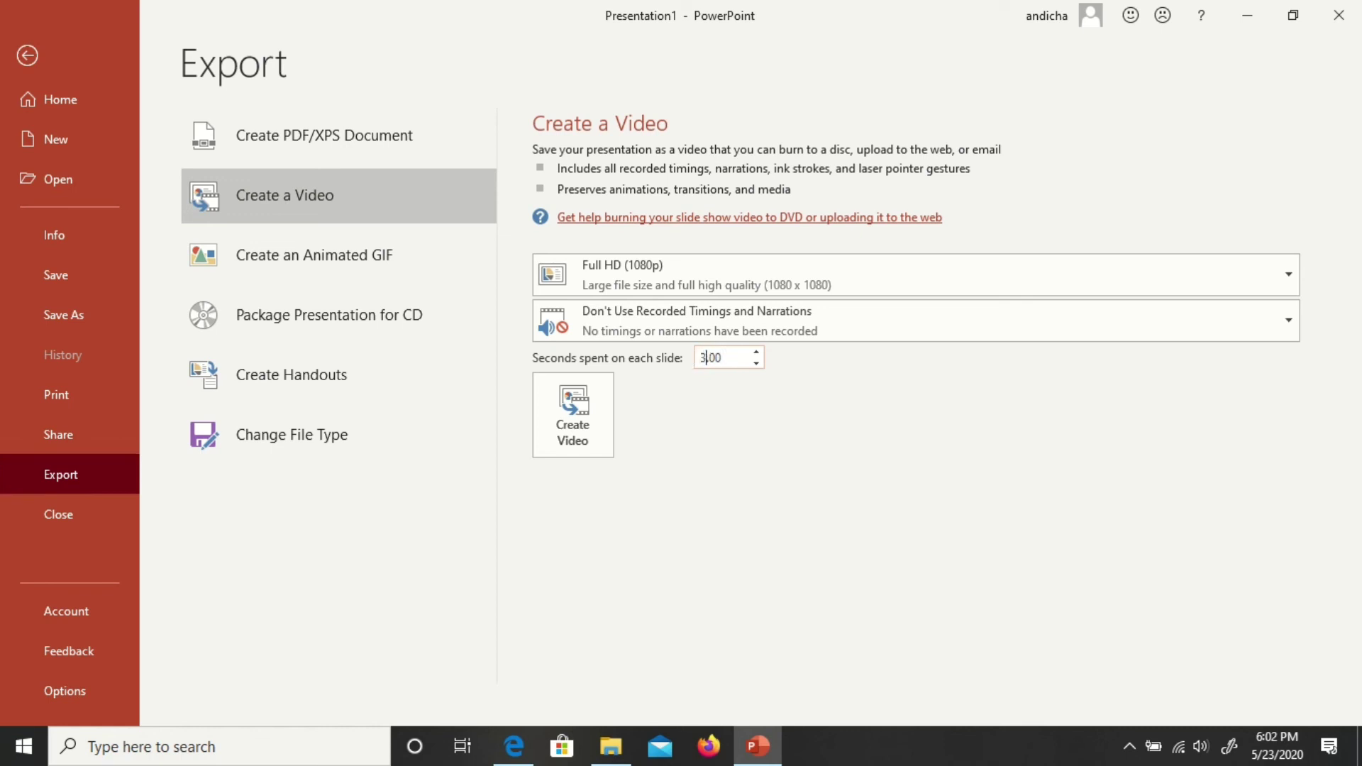
{"action": "type", "text": "9"}
{"action": "left_click", "coordinate": [800, 410]}
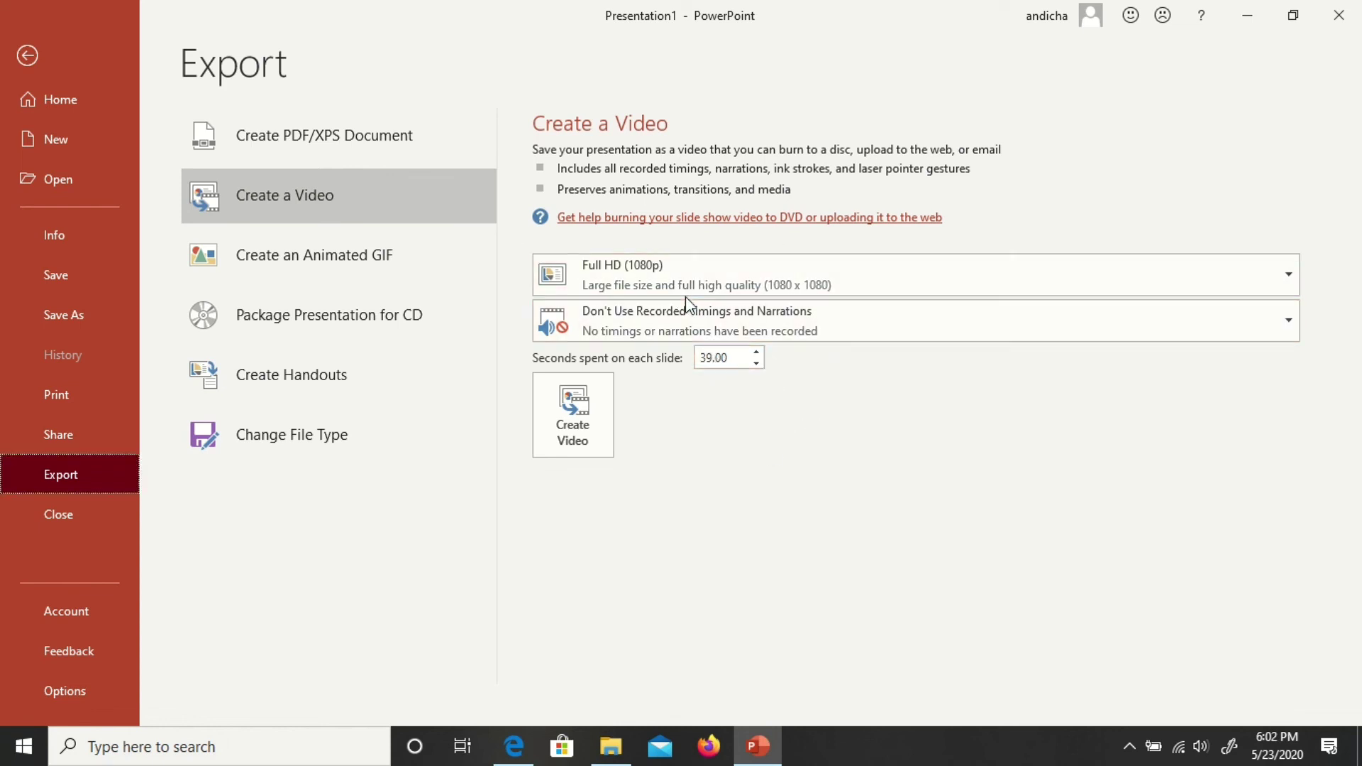
{"action": "left_click", "coordinate": [679, 319]}
{"action": "left_click", "coordinate": [672, 471]}
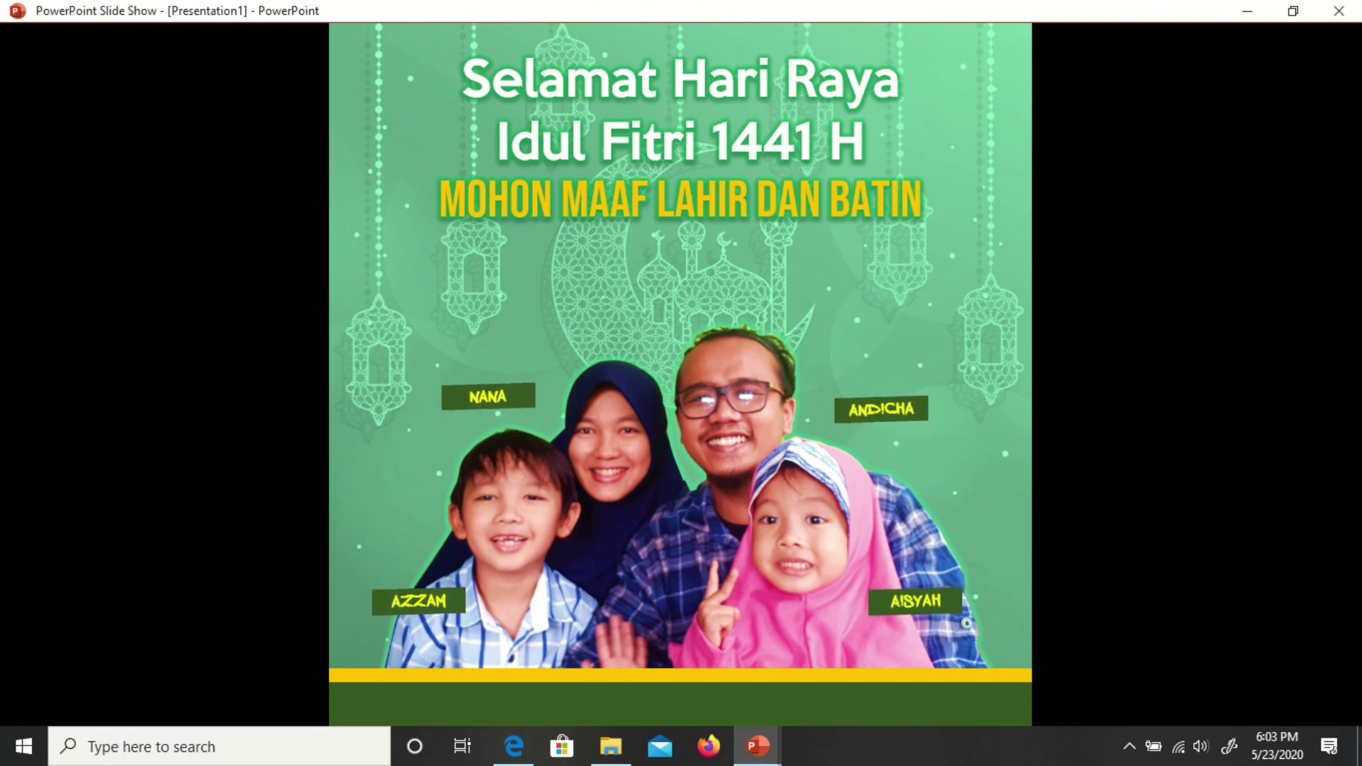
{"action": "left_click", "coordinate": [1339, 14]}
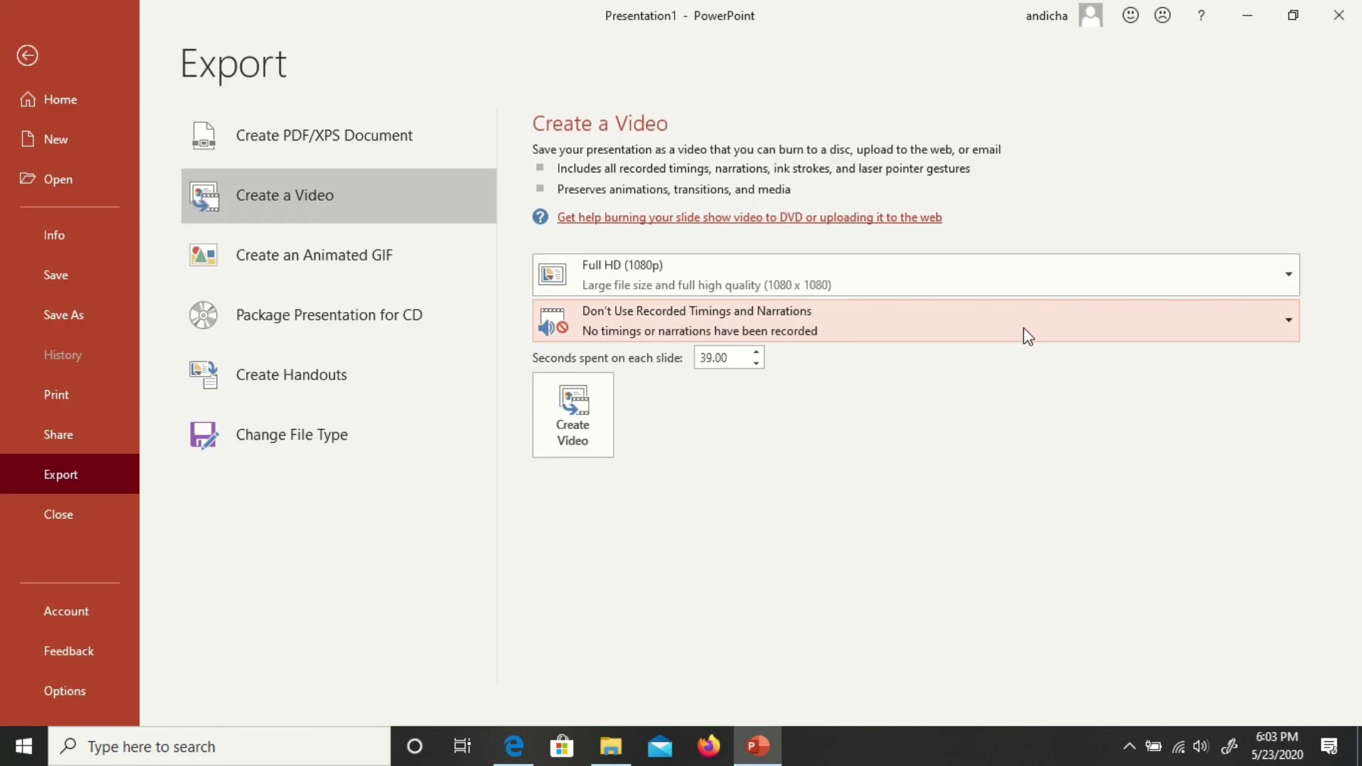
Step: Save the video as 'tutorial kartu lebaran' in MPEG-4 Video (*.mp4) format
{"action": "left_click", "coordinate": [598, 425]}
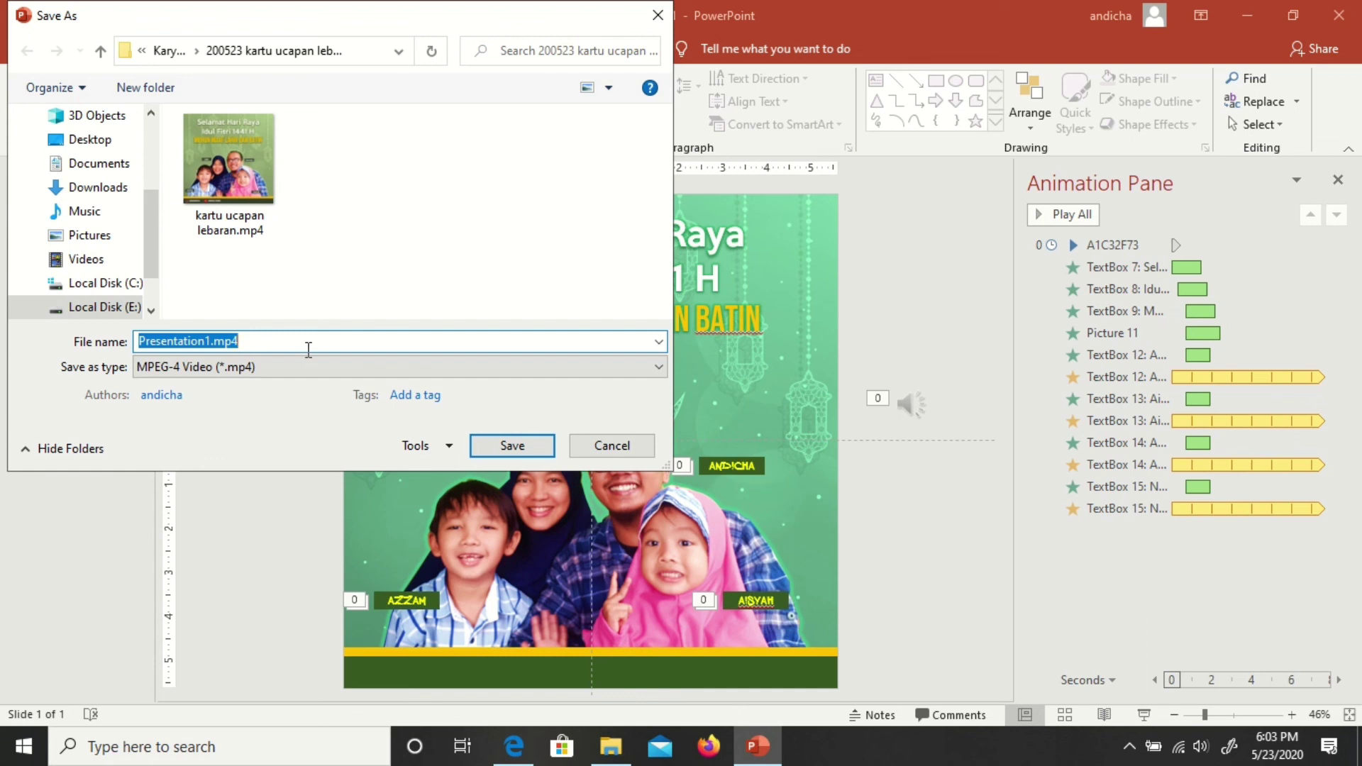
{"action": "type", "text": "tutor"}
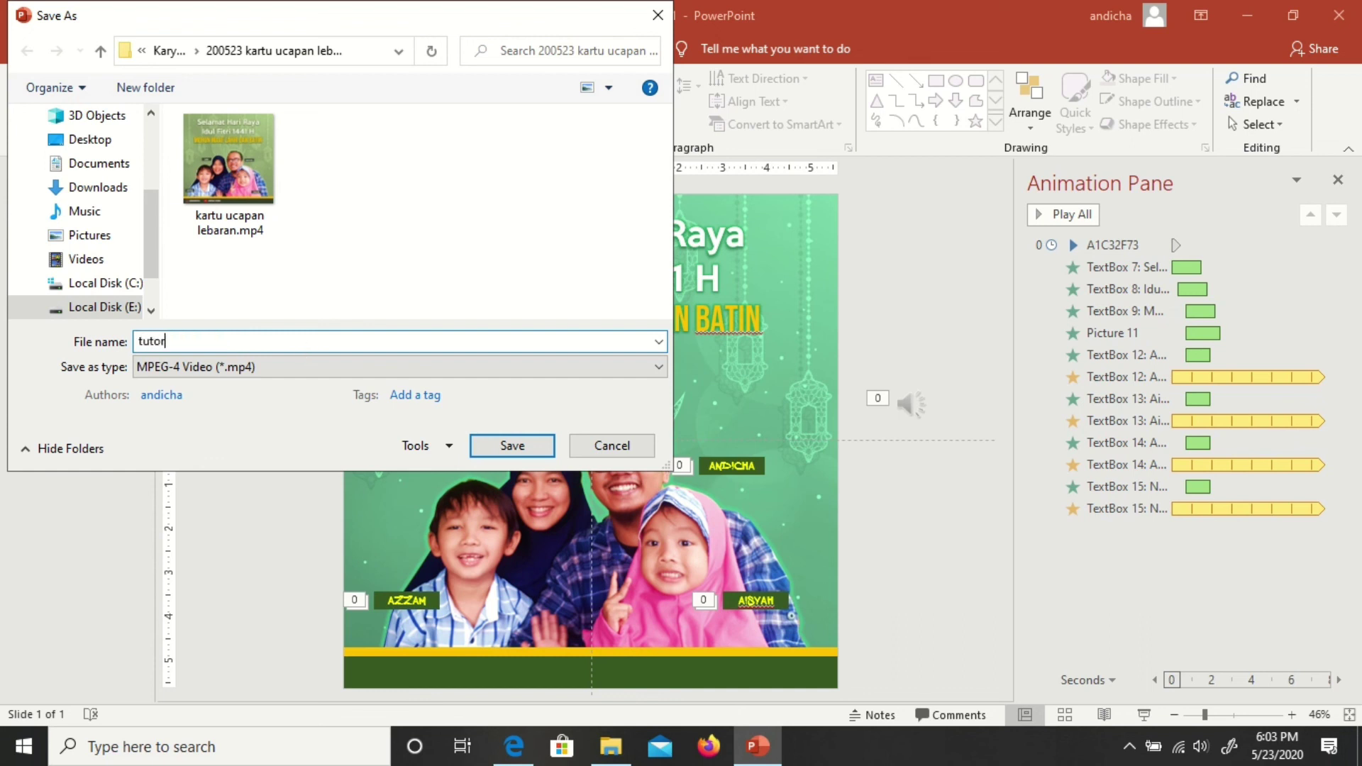
{"action": "type", "text": "ial kartu le"}
{"action": "type", "text": "baran"}
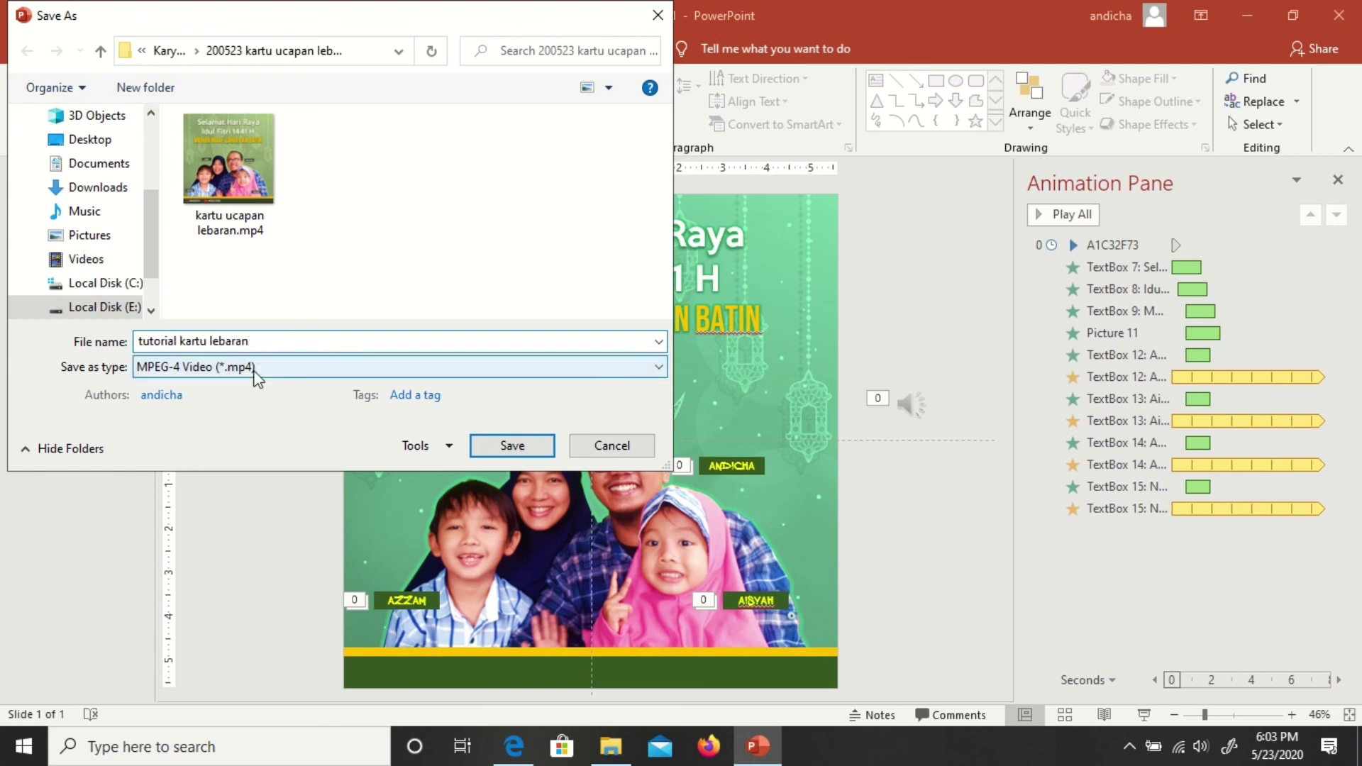
{"action": "left_click", "coordinate": [257, 368]}
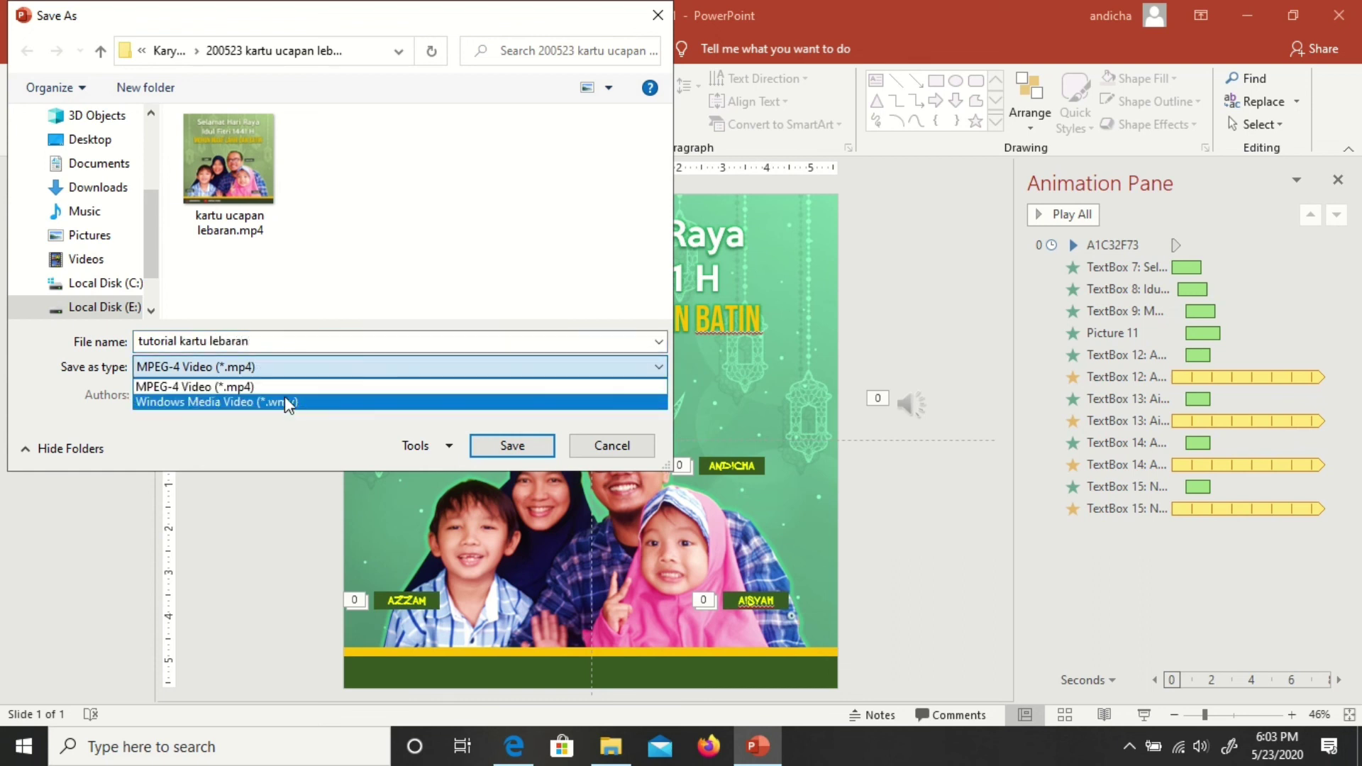
{"action": "left_click", "coordinate": [247, 387]}
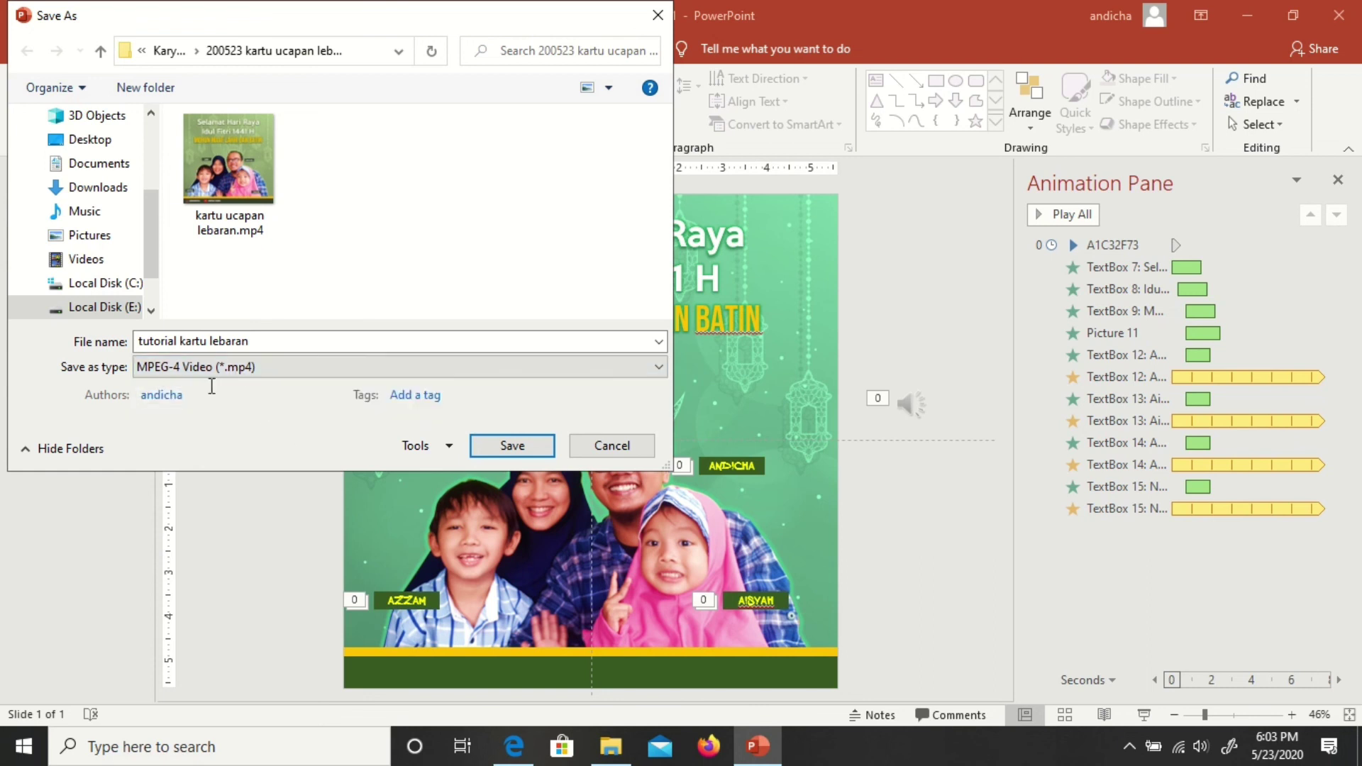
{"action": "left_click", "coordinate": [512, 445]}
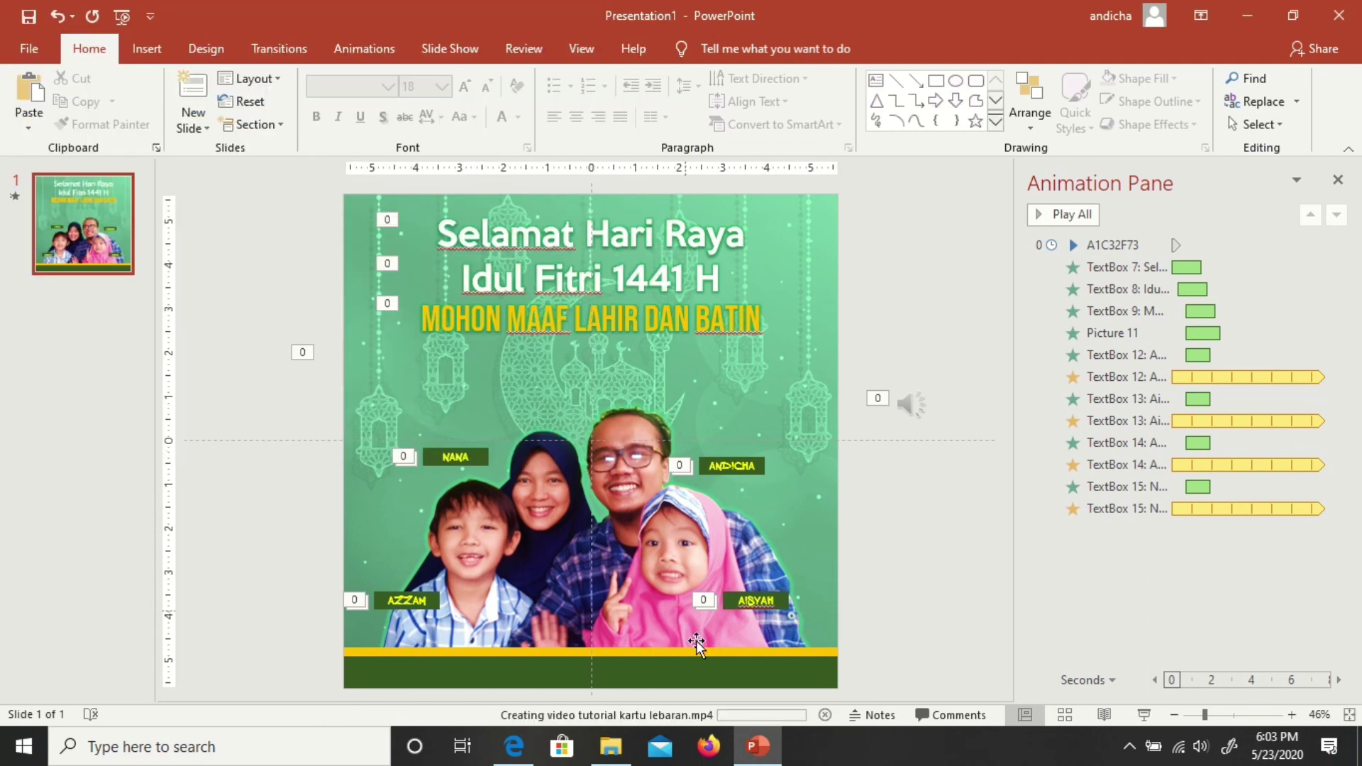